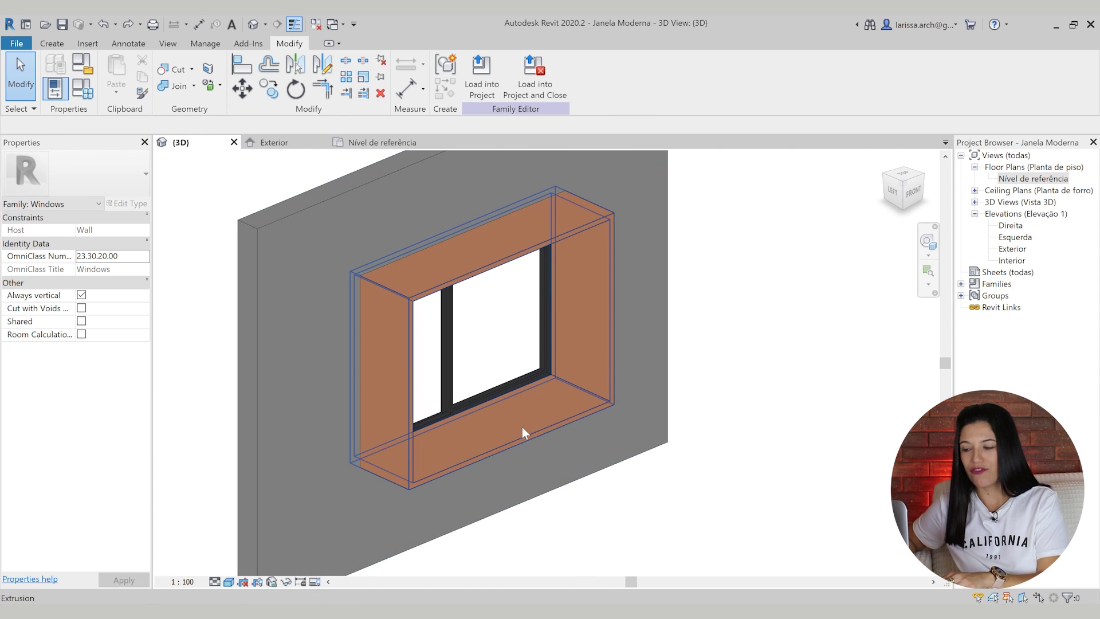
# Examine the window family's projecting wooden surround, sashes and host wall in the 3D view.
pyautogui.moveTo(585, 455)
pyautogui.keyDown('shift'); pyautogui.mouseDown(button='middle')
pyautogui.moveTo(680, 361)
pyautogui.moveTo(593, 460)
pyautogui.mouseUp(button='middle'); pyautogui.keyUp('shift')
pyautogui.scroll(2, 358, 339)
pyautogui.scroll(-1, 514, 309)
pyautogui.scroll(-1, 514, 310)
pyautogui.scroll(1, 414, 332)
pyautogui.click(449, 278)
pyautogui.keyDown('shift'); pyautogui.moveTo(449, 277); pyautogui.dragTo(501, 258, button='middle'); pyautogui.keyUp('shift')
pyautogui.scroll(-3, 500, 255)
pyautogui.click(686, 441)
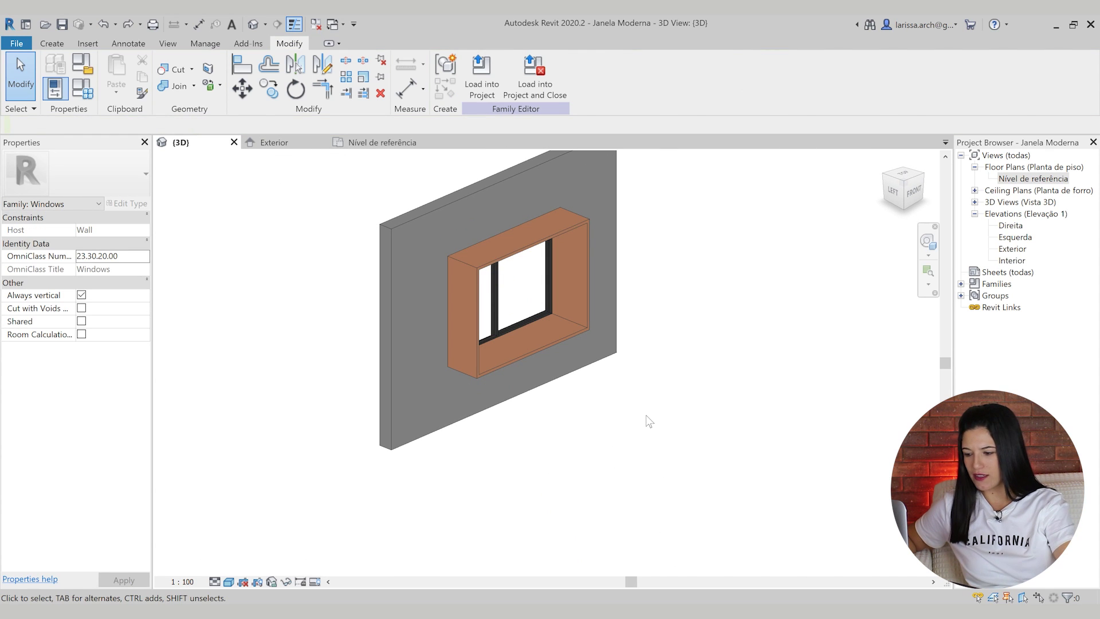
# Switch to the browser and examine the reference photos of facade windows with projecting frames.
pyautogui.hotkey('alt', 'Tab')
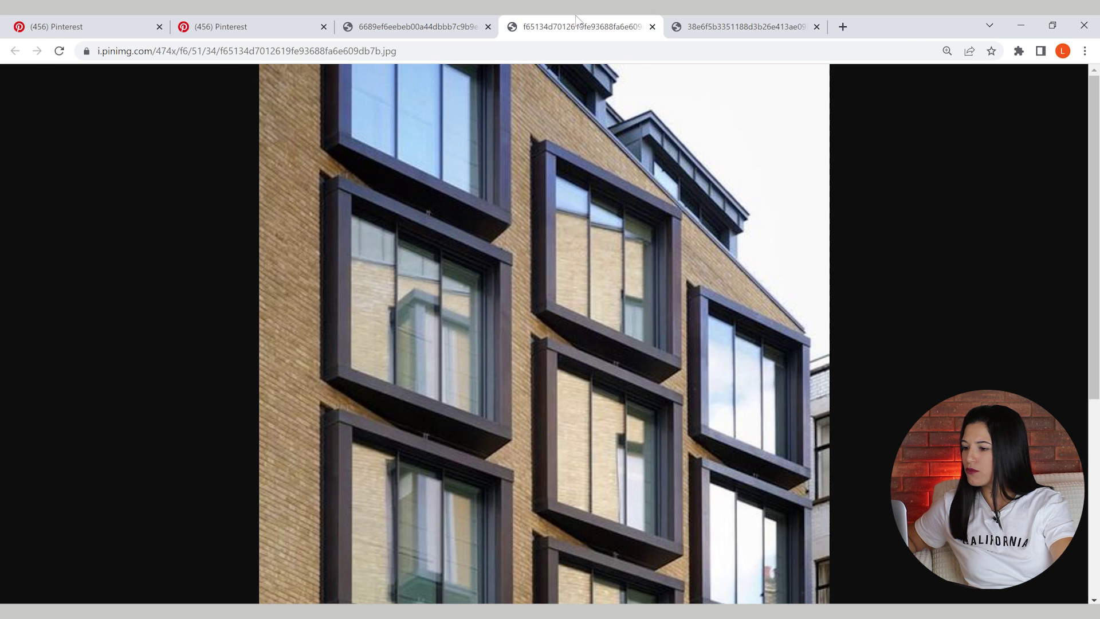
pyautogui.click(577, 23)
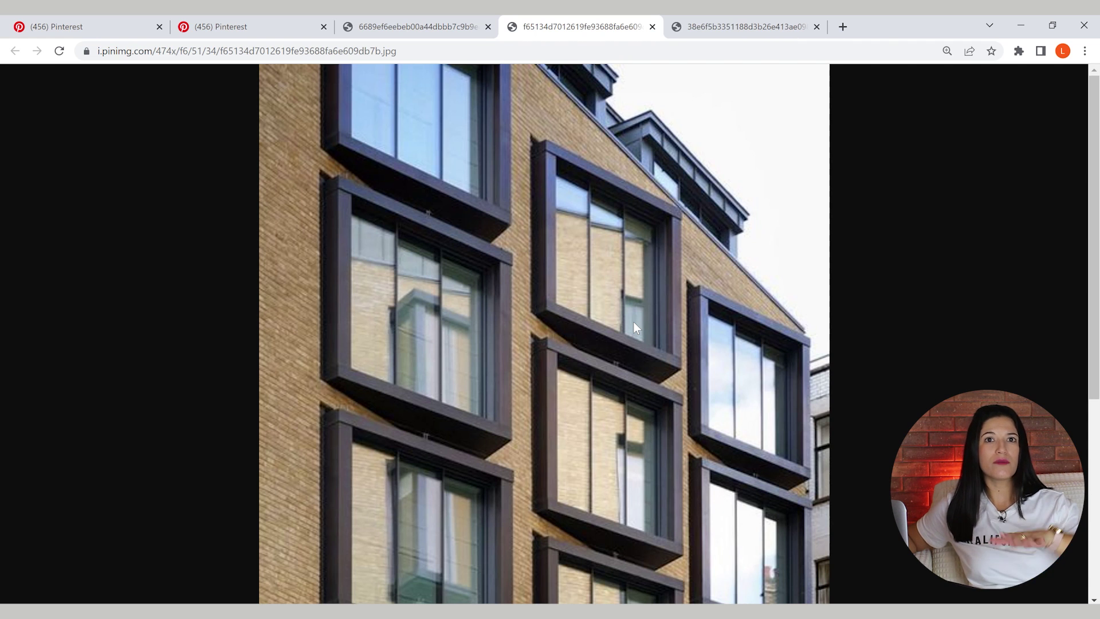
pyautogui.click(442, 29)
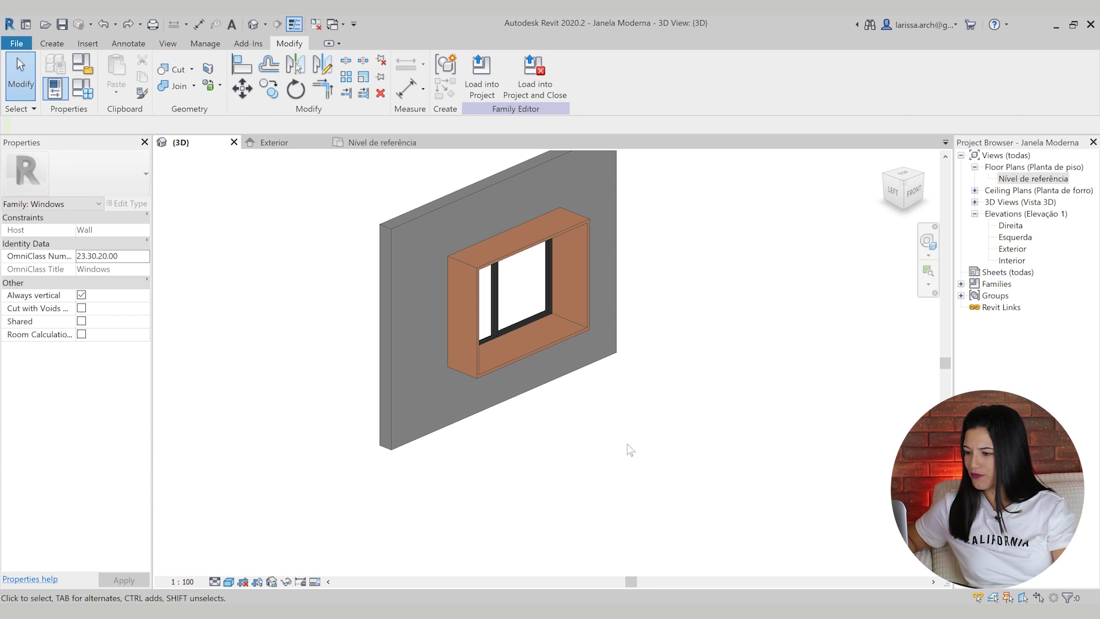
# Delete the projecting wooden surround extrusion from around the window.
pyautogui.keyDown('shift'); pyautogui.moveTo(706, 403); pyautogui.dragTo(629, 467, button='middle'); pyautogui.keyUp('shift')
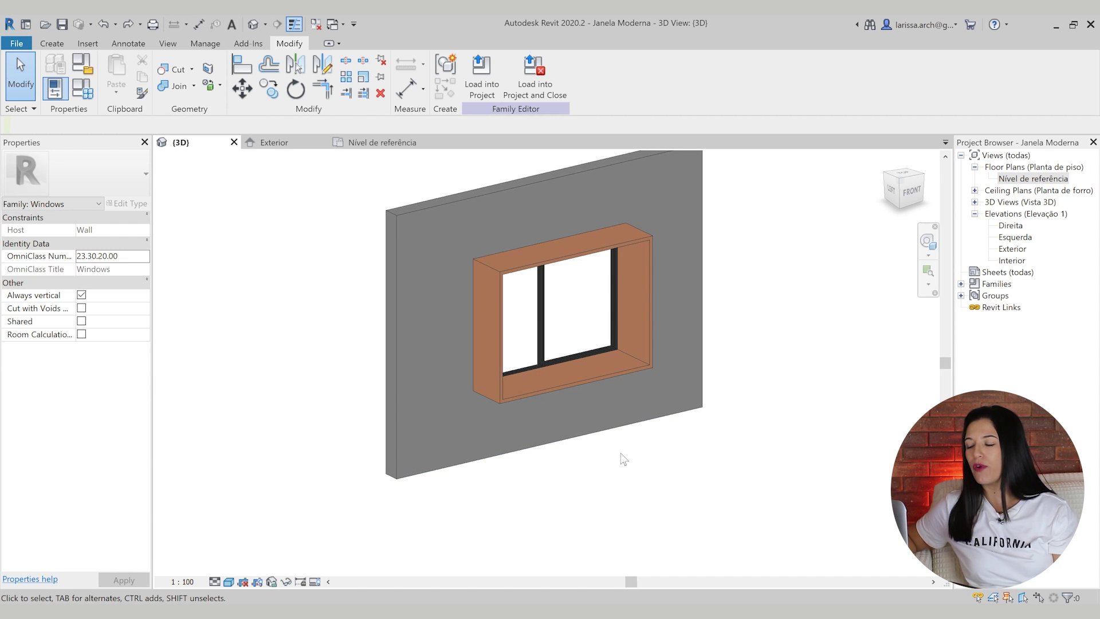
pyautogui.scroll(1, 631, 450)
pyautogui.moveTo(587, 417); pyautogui.dragTo(607, 463, button='middle')
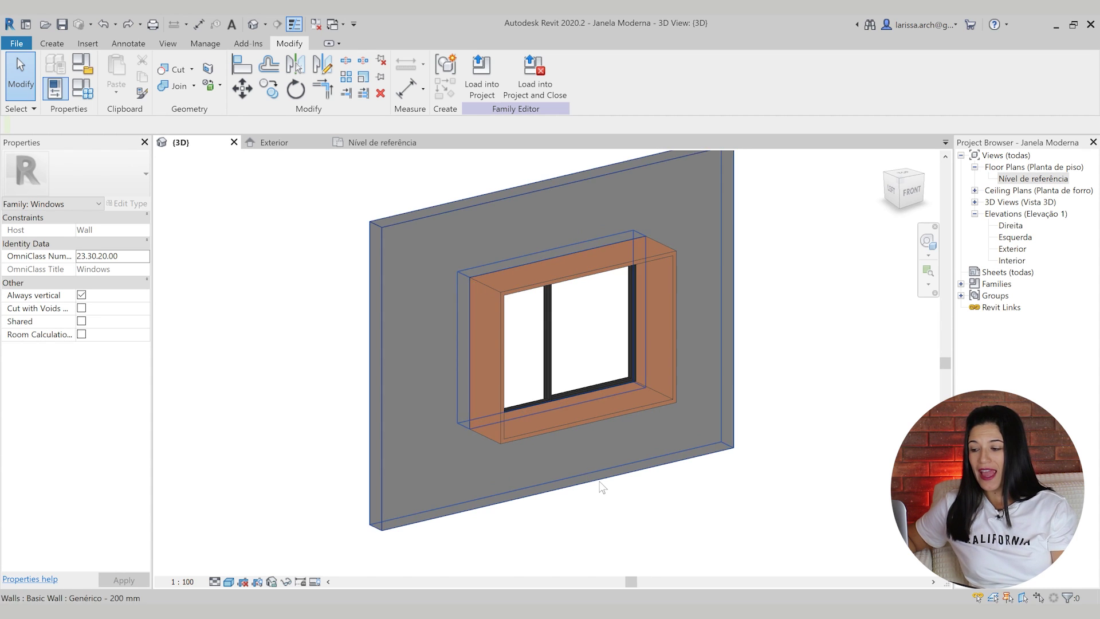
pyautogui.scroll(1, 608, 471)
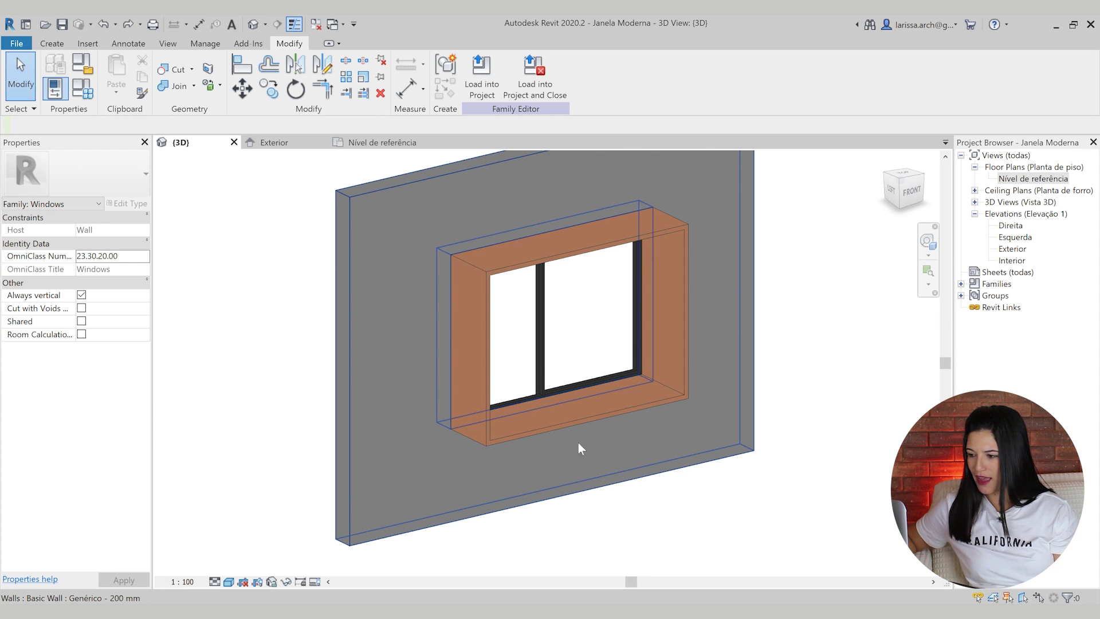
pyautogui.click(591, 420)
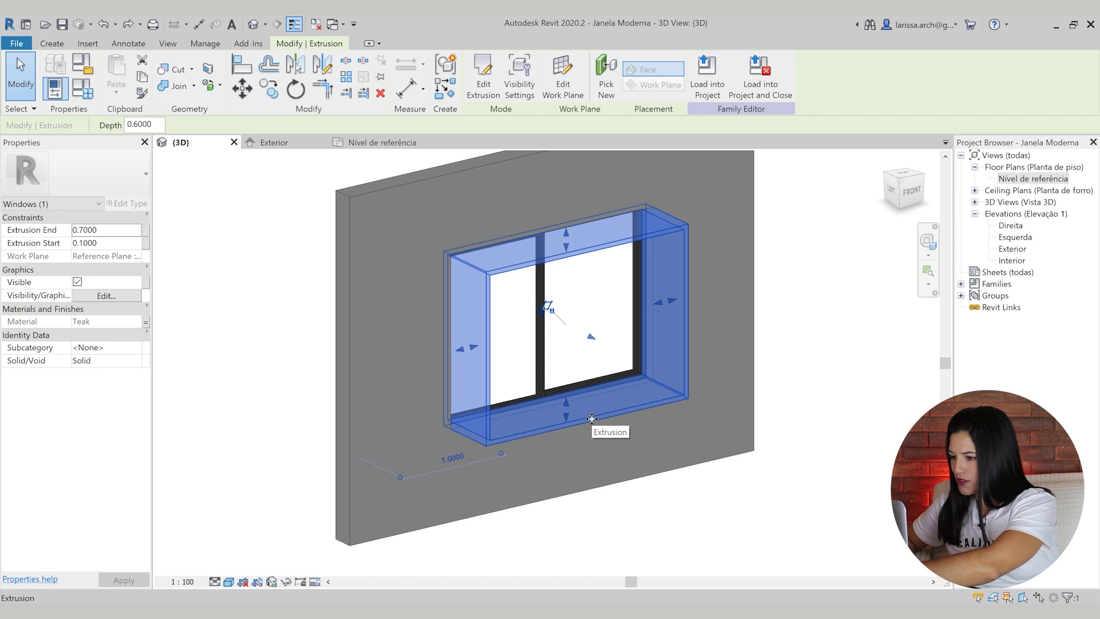
pyautogui.press('Delete')
# Inspect the black steel sash sweep where it meets the bottom rail and the central mullion.
pyautogui.moveTo(661, 484)
pyautogui.keyDown('shift'); pyautogui.mouseDown(button='middle')
pyautogui.moveTo(653, 420)
pyautogui.moveTo(681, 329)
pyautogui.moveTo(651, 473)
pyautogui.mouseUp(button='middle'); pyautogui.keyUp('shift')
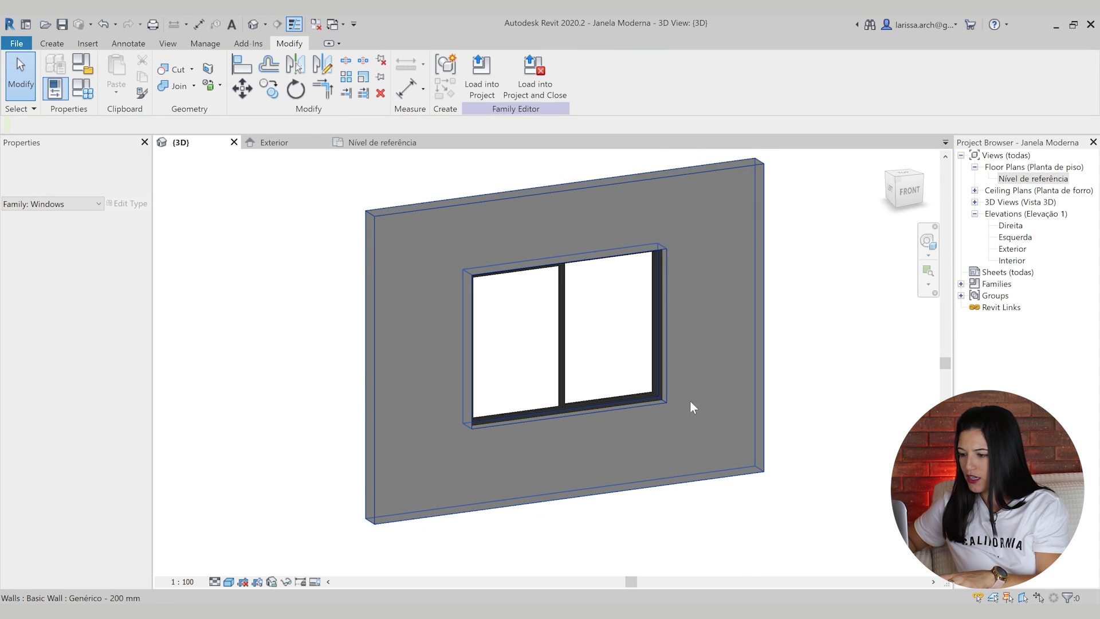
pyautogui.keyDown('shift'); pyautogui.moveTo(690, 402); pyautogui.dragTo(570, 447, button='middle'); pyautogui.keyUp('shift')
pyautogui.keyDown('shift'); pyautogui.moveTo(626, 387); pyautogui.dragTo(535, 421, button='middle'); pyautogui.keyUp('shift')
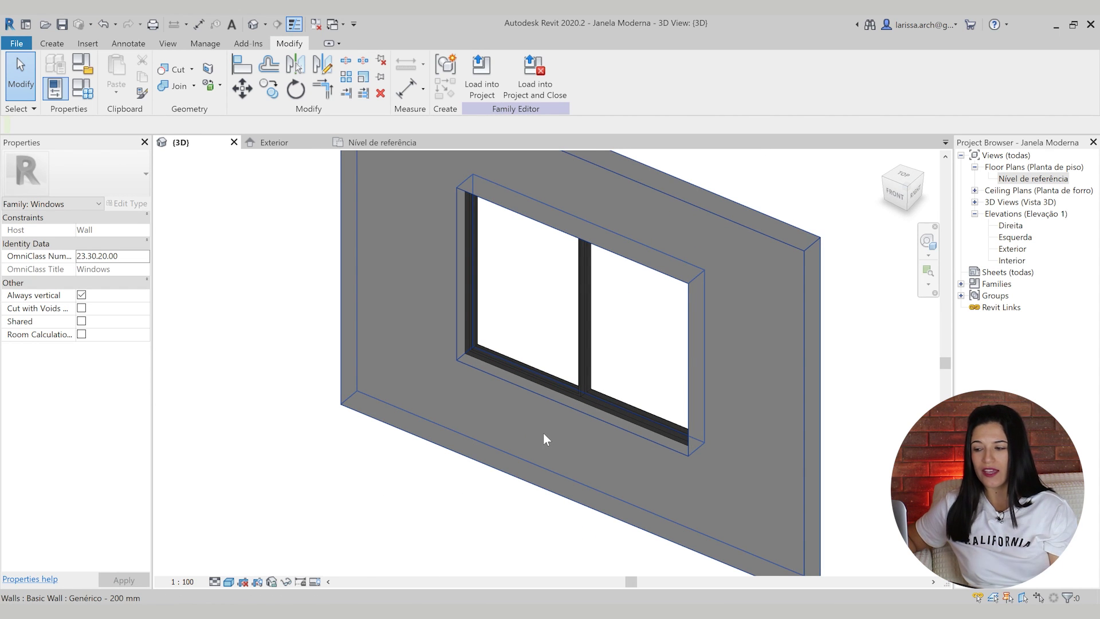
pyautogui.scroll(3, 625, 367)
pyautogui.scroll(6, 557, 396)
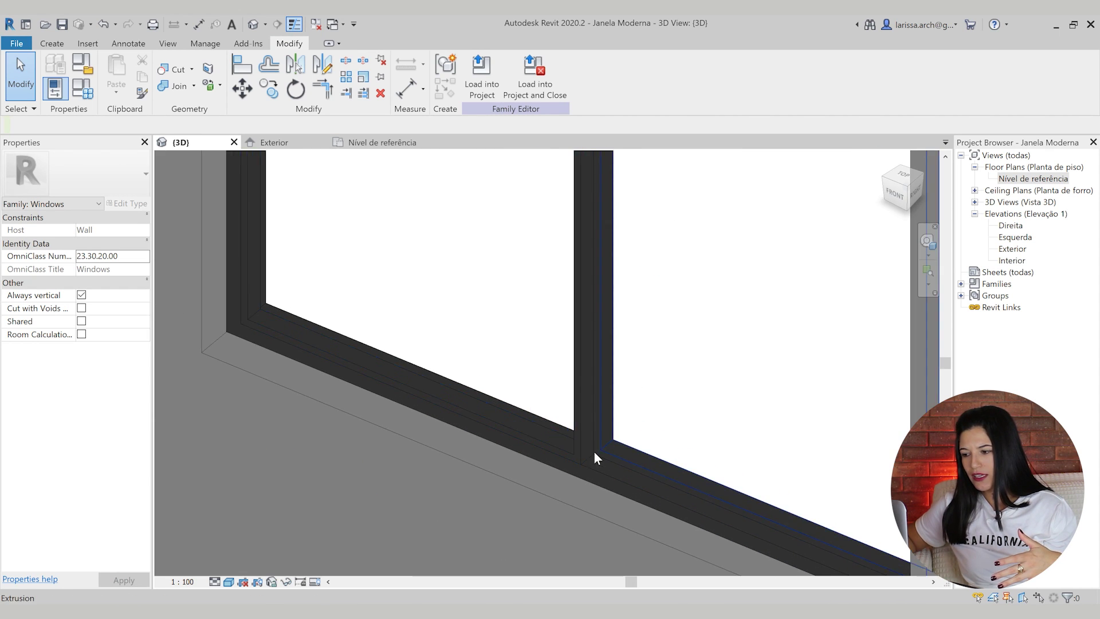
pyautogui.click(565, 470)
pyautogui.scroll(-5, 565, 470)
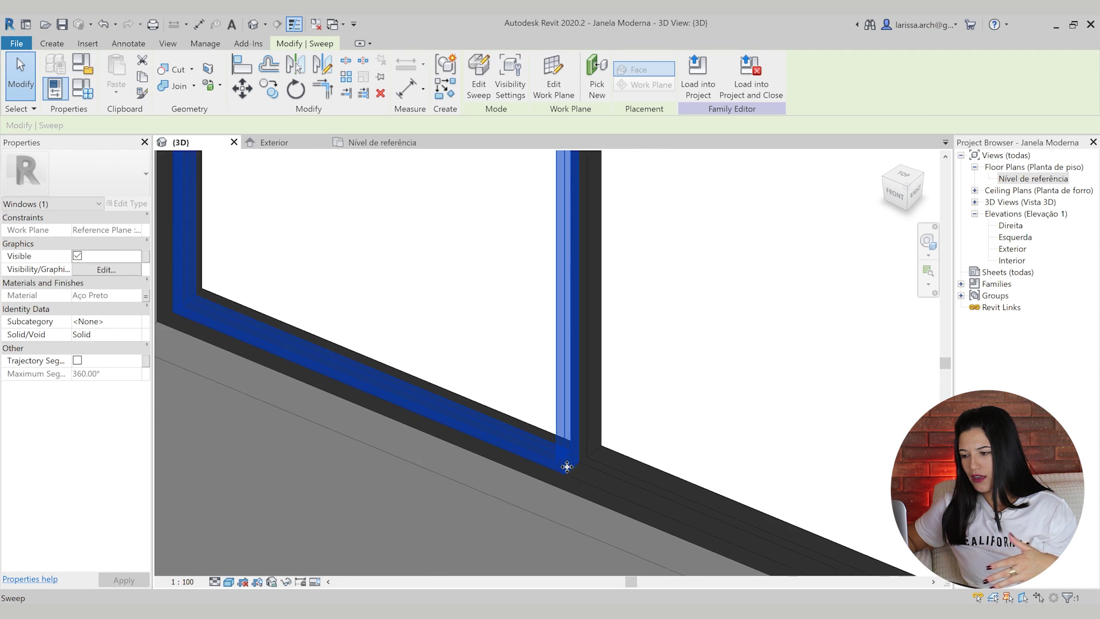
pyautogui.keyDown('shift'); pyautogui.moveTo(562, 498); pyautogui.dragTo(637, 298, button='middle'); pyautogui.keyUp('shift')
pyautogui.scroll(1, 565, 310)
pyautogui.keyDown('shift'); pyautogui.moveTo(561, 395); pyautogui.dragTo(586, 515, button='middle'); pyautogui.keyUp('shift')
pyautogui.scroll(5, 579, 492)
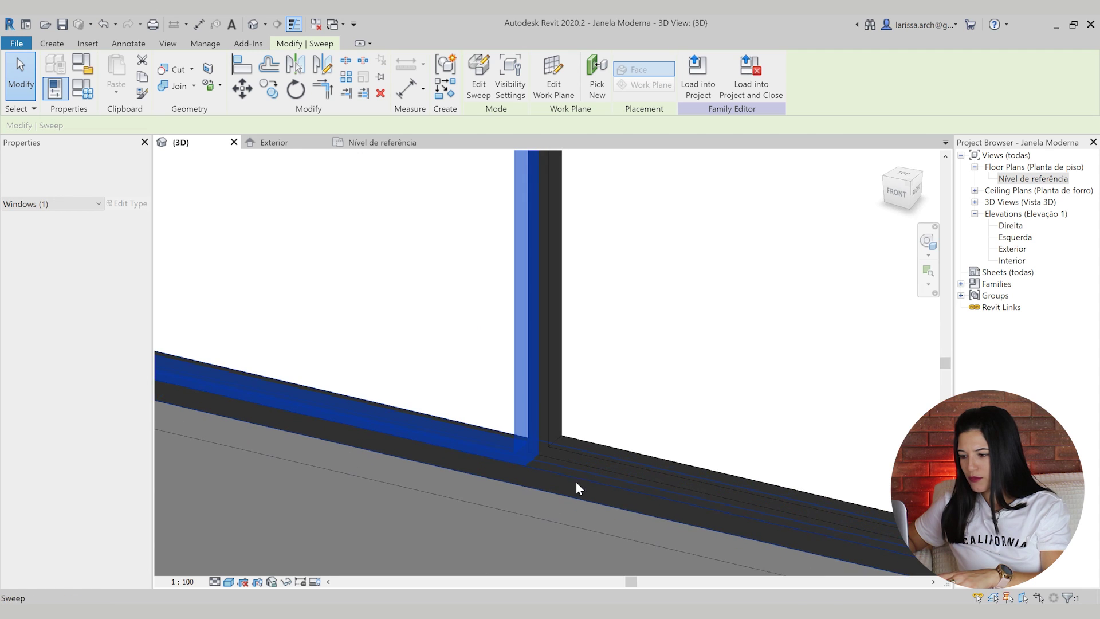
# Inspect the glass pane extrusions and the adjoining sash sweeps on both sides of the window.
pyautogui.click(569, 453)
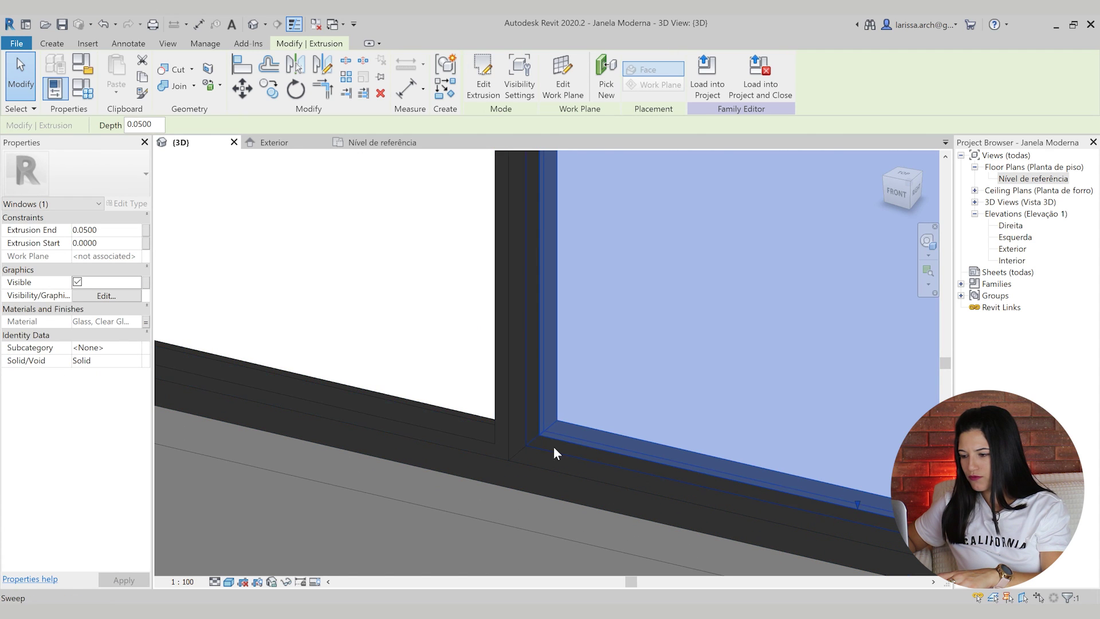
pyautogui.keyDown('shift'); pyautogui.moveTo(554, 453); pyautogui.dragTo(541, 456, button='middle'); pyautogui.keyUp('shift')
pyautogui.scroll(-8, 541, 455)
pyautogui.keyDown('shift'); pyautogui.moveTo(712, 206); pyautogui.dragTo(471, 435, button='middle'); pyautogui.keyUp('shift')
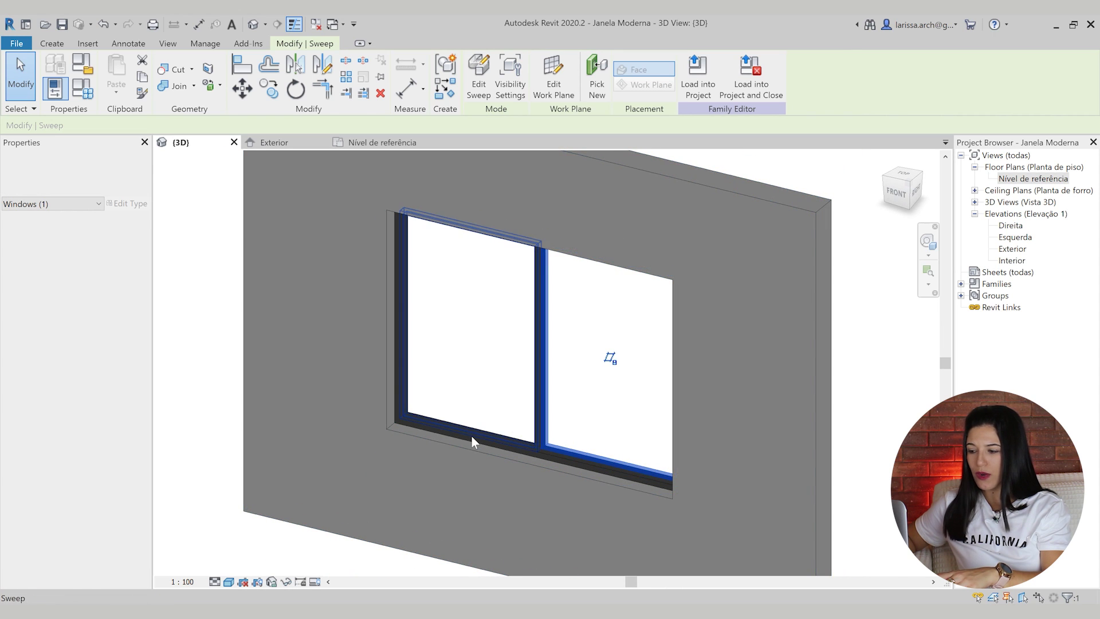
pyautogui.scroll(2, 475, 475)
pyautogui.scroll(2, 490, 436)
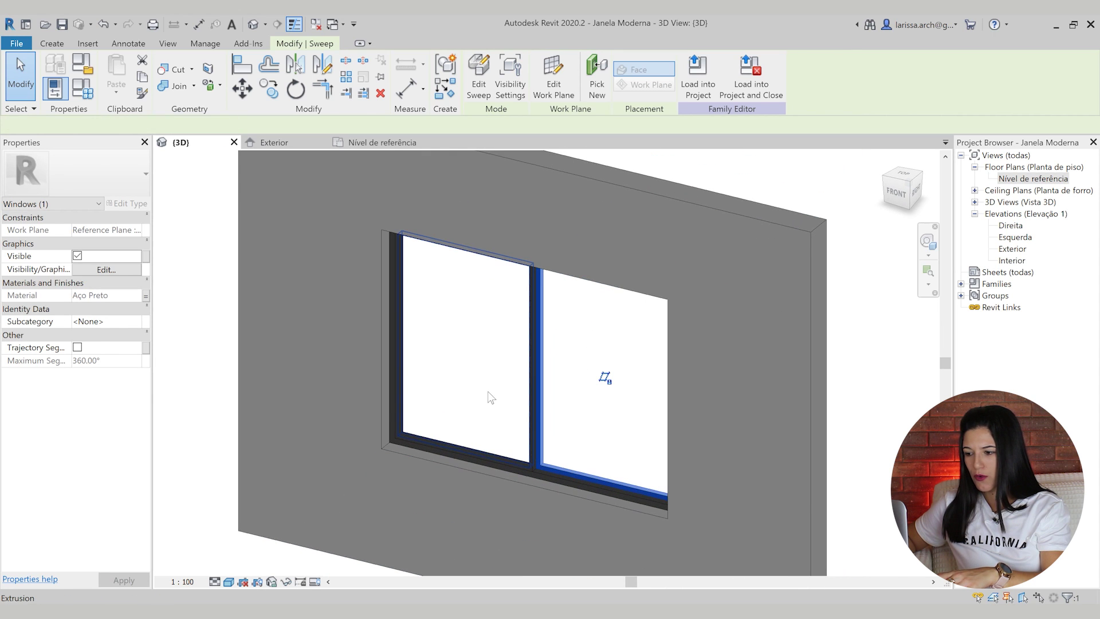
pyautogui.click(487, 390)
pyautogui.scroll(3, 510, 370)
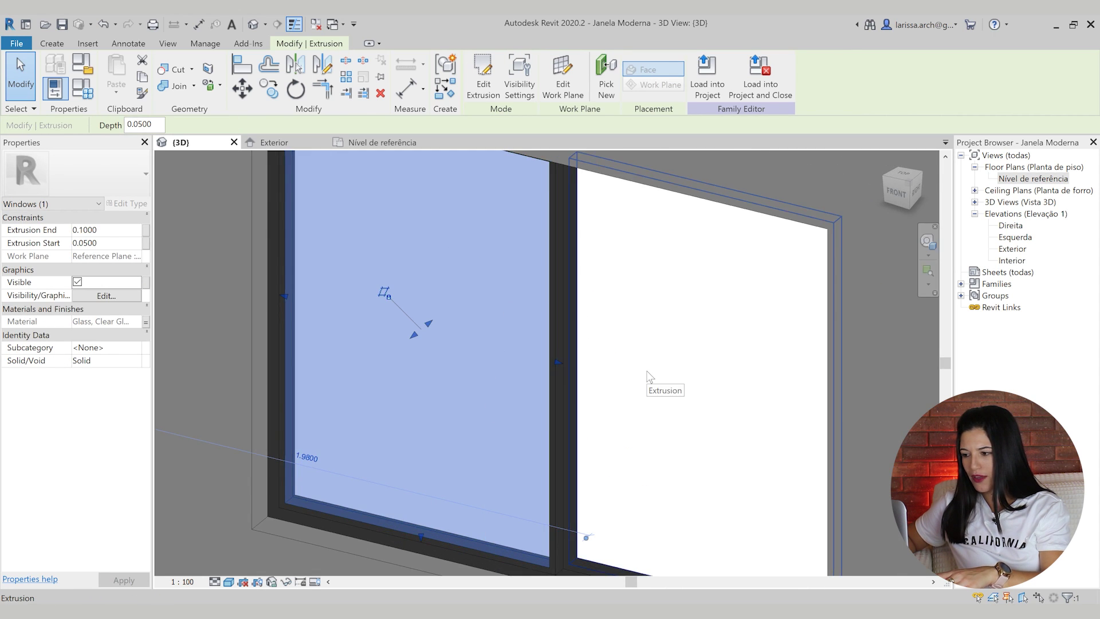
pyautogui.click(646, 371)
pyautogui.scroll(-4, 646, 371)
pyautogui.keyDown('shift'); pyautogui.moveTo(650, 375); pyautogui.dragTo(580, 441, button='middle'); pyautogui.keyUp('shift')
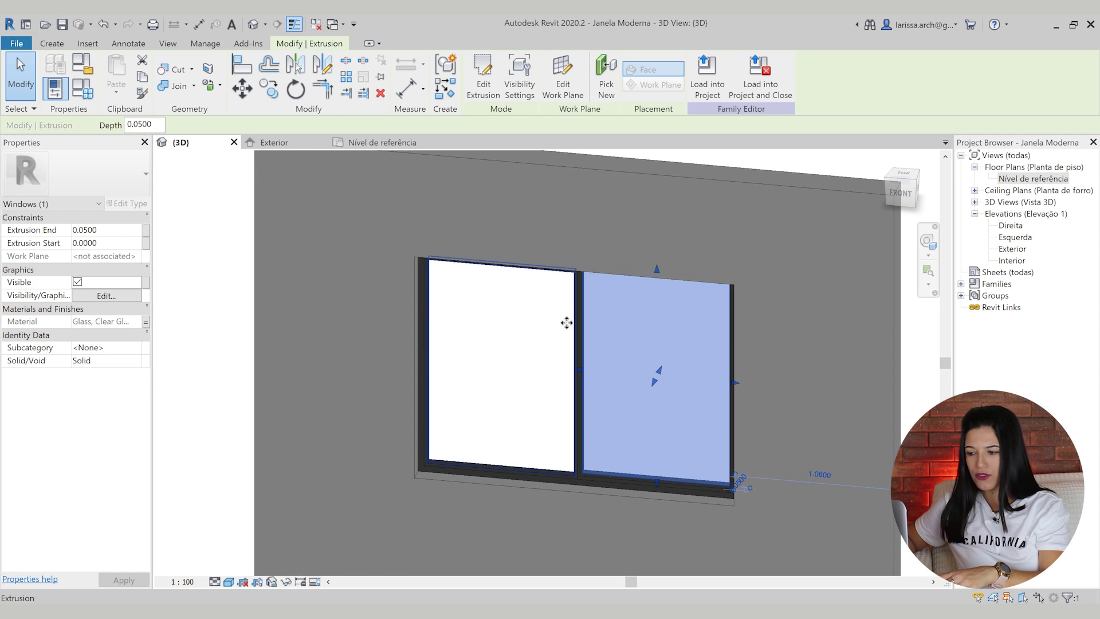
pyautogui.press('Escape')
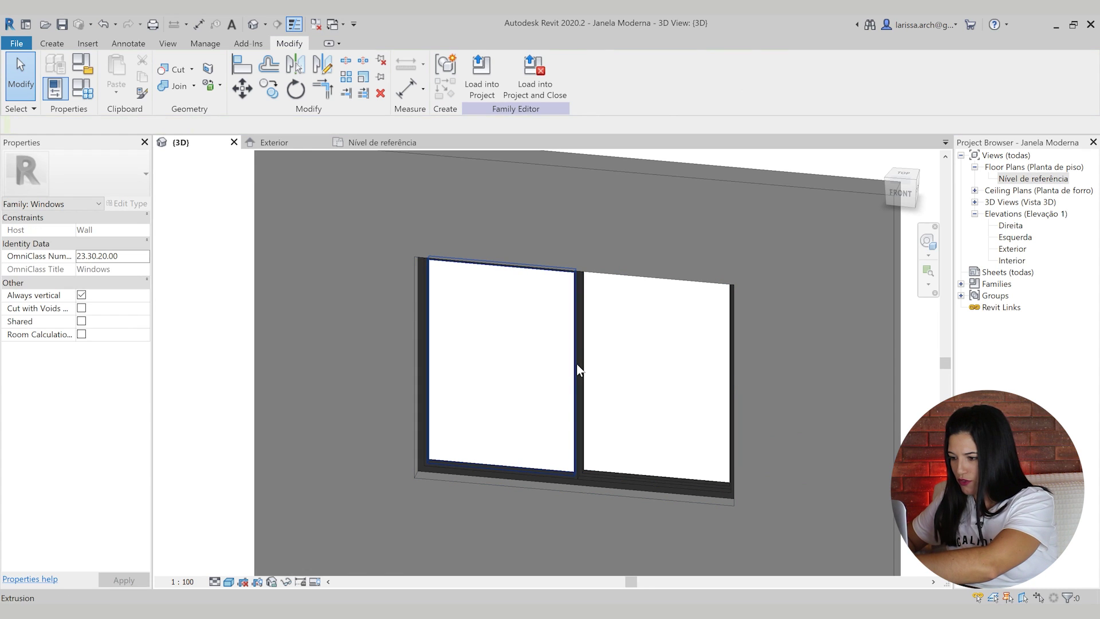
# Delete the sliding sash sweeps, glass panes and central vertical piece, leaving only the outer frame in the wall opening.
pyautogui.click(582, 365)
pyautogui.press('Delete')
pyautogui.click(582, 365)
pyautogui.press('Delete')
pyautogui.click(582, 365)
pyautogui.press('Escape')
pyautogui.keyDown('shift'); pyautogui.moveTo(634, 383); pyautogui.dragTo(596, 266, button='middle'); pyautogui.keyUp('shift')
pyautogui.keyDown('shift'); pyautogui.moveTo(590, 342); pyautogui.dragTo(570, 440, button='middle'); pyautogui.keyUp('shift')
pyautogui.scroll(2, 570, 440)
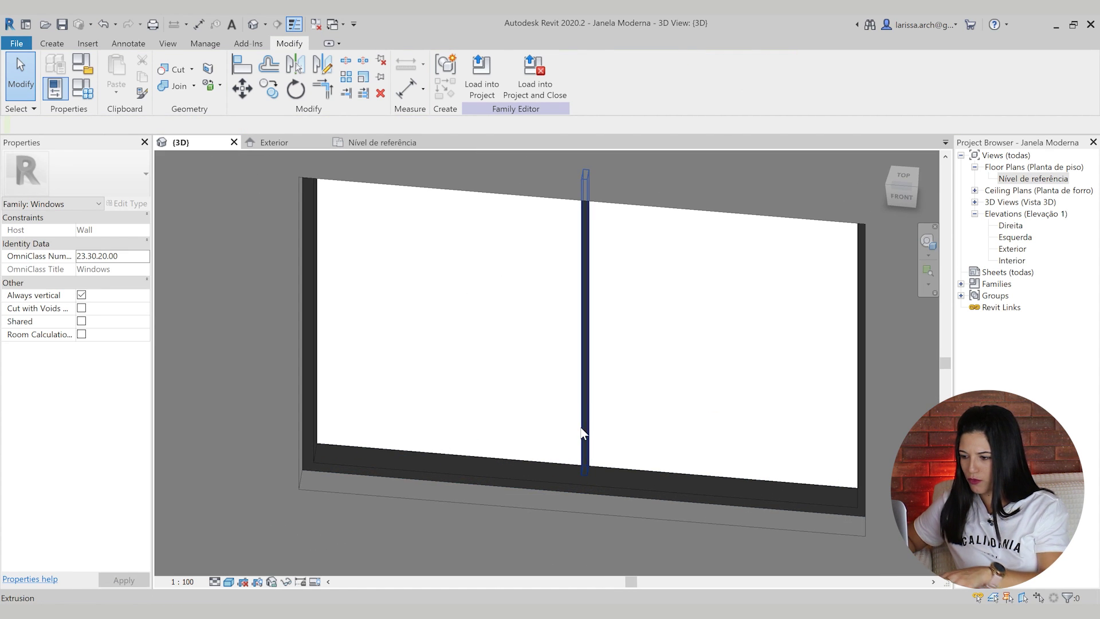
pyautogui.click(582, 437)
pyautogui.press('Escape')
# Select the remaining outer frame sweep and examine it from both sides of the wall.
pyautogui.scroll(-3, 550, 369)
pyautogui.keyDown('shift'); pyautogui.moveTo(550, 369); pyautogui.dragTo(623, 459, button='middle'); pyautogui.keyUp('shift')
pyautogui.scroll(2, 435, 295)
pyautogui.click(453, 296)
pyautogui.keyDown('shift'); pyautogui.moveTo(710, 430); pyautogui.dragTo(574, 373, button='middle'); pyautogui.keyUp('shift')
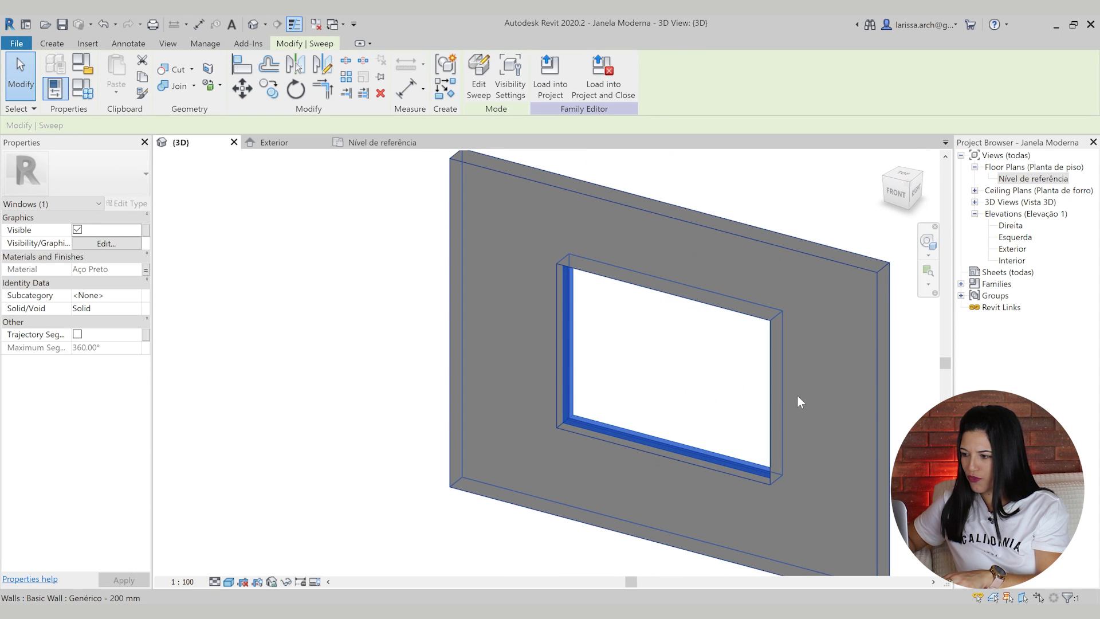
pyautogui.keyDown('shift'); pyautogui.moveTo(538, 327); pyautogui.dragTo(707, 449, button='middle'); pyautogui.keyUp('shift')
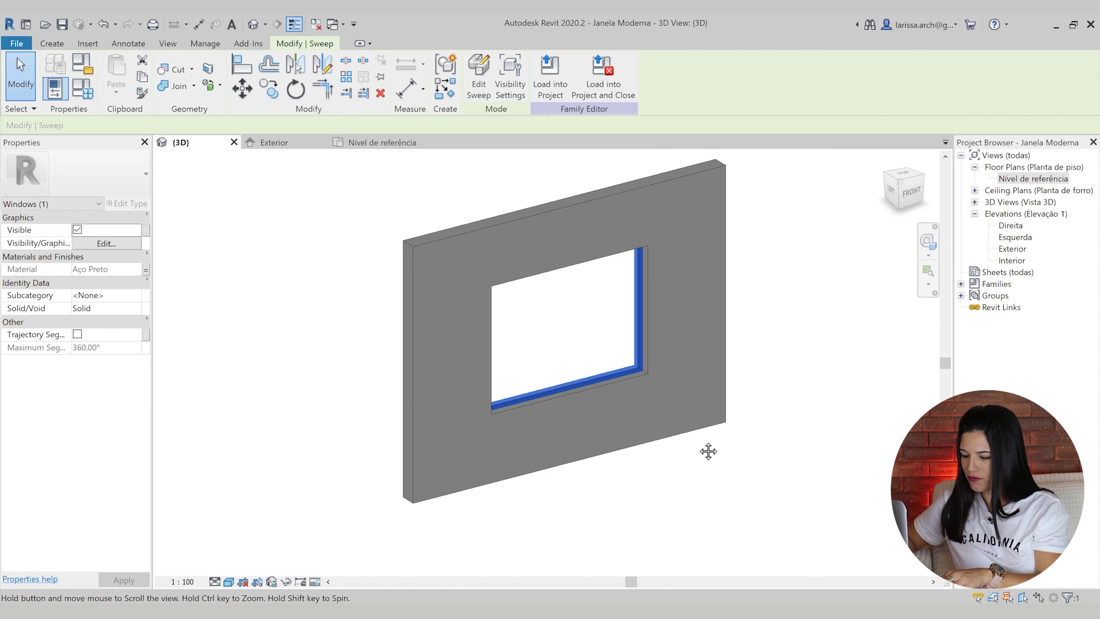
# Undo the deletions of the sashes, glass panes and wooden surround.
pyautogui.press('Escape')
pyautogui.scroll(5, 699, 446)
pyautogui.scroll(-4, 700, 445)
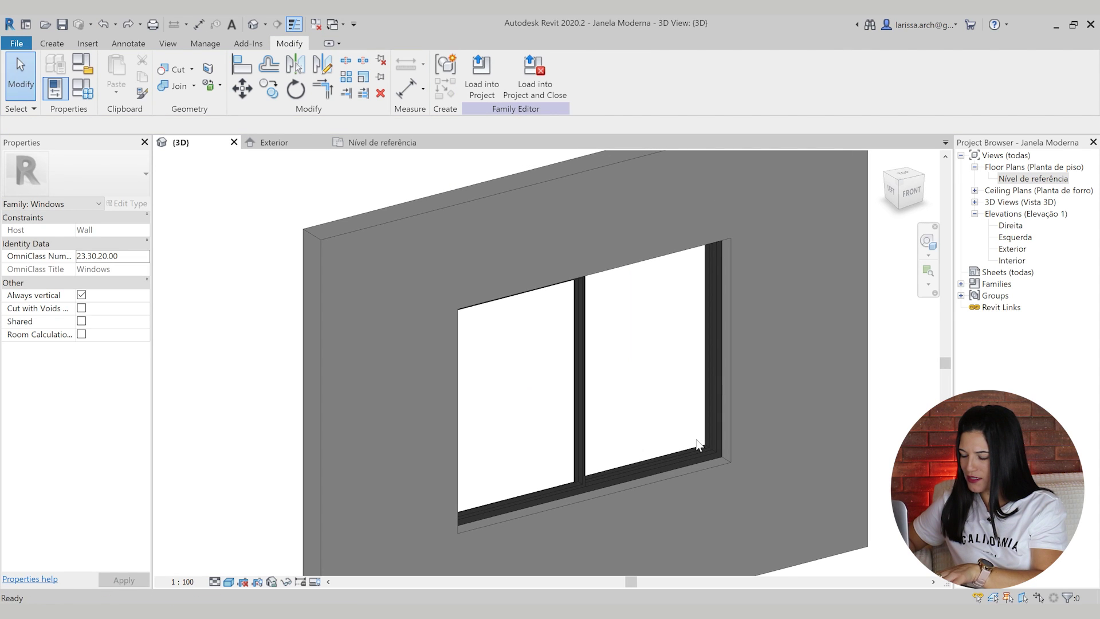
pyautogui.scroll(-2, 698, 438)
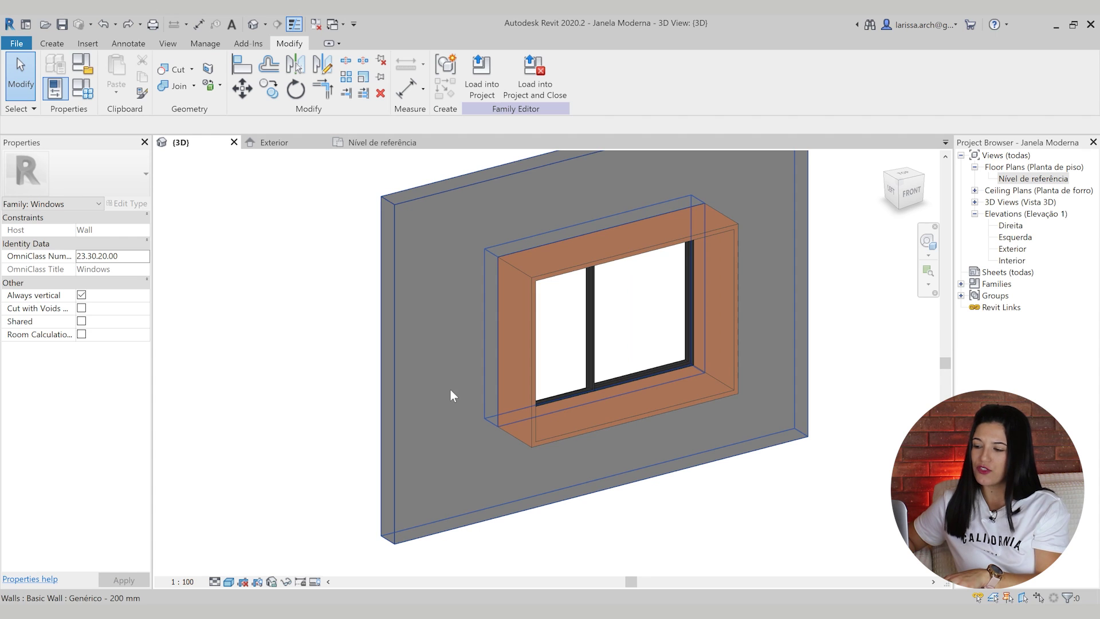
pyautogui.moveTo(642, 367); pyautogui.dragTo(600, 364, button='middle')
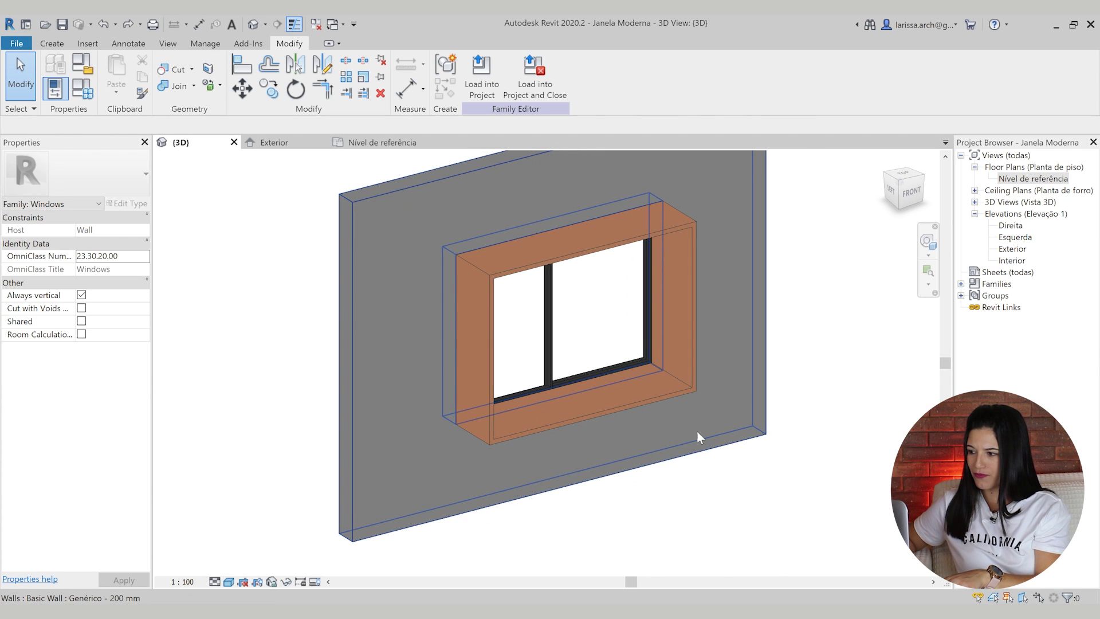
# Open the Exterior elevation and turn off the Thin Lines display.
pyautogui.doubleClick(1012, 249)
pyautogui.moveTo(475, 337); pyautogui.dragTo(554, 372, button='middle')
pyautogui.press('t')
pyautogui.press('l')
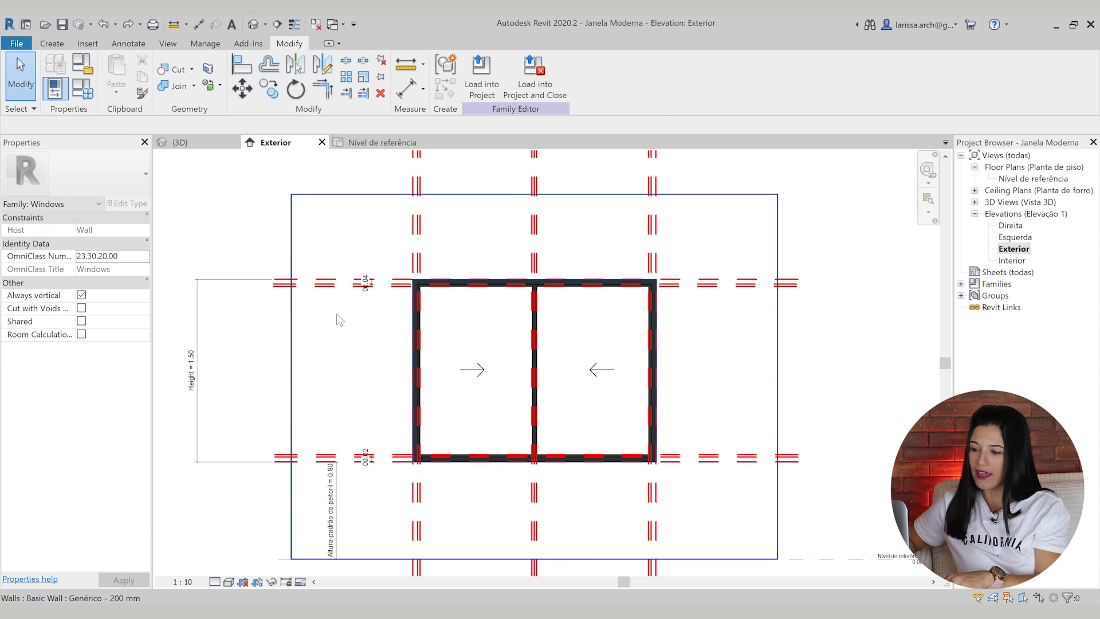
# Examine the reference planes and their spacing dimensions at the upper-left corner of the window frame.
pyautogui.scroll(4, 336, 314)
pyautogui.scroll(3, 433, 249)
pyautogui.moveTo(511, 265); pyautogui.dragTo(487, 288, button='middle')
pyautogui.scroll(2, 459, 270)
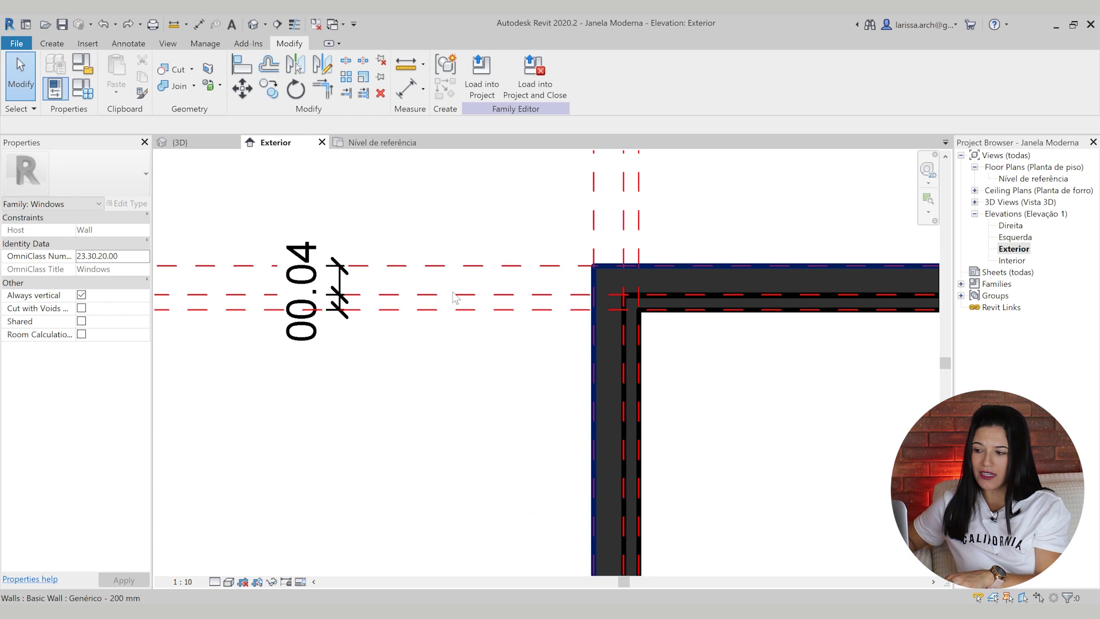
pyautogui.scroll(-3, 467, 299)
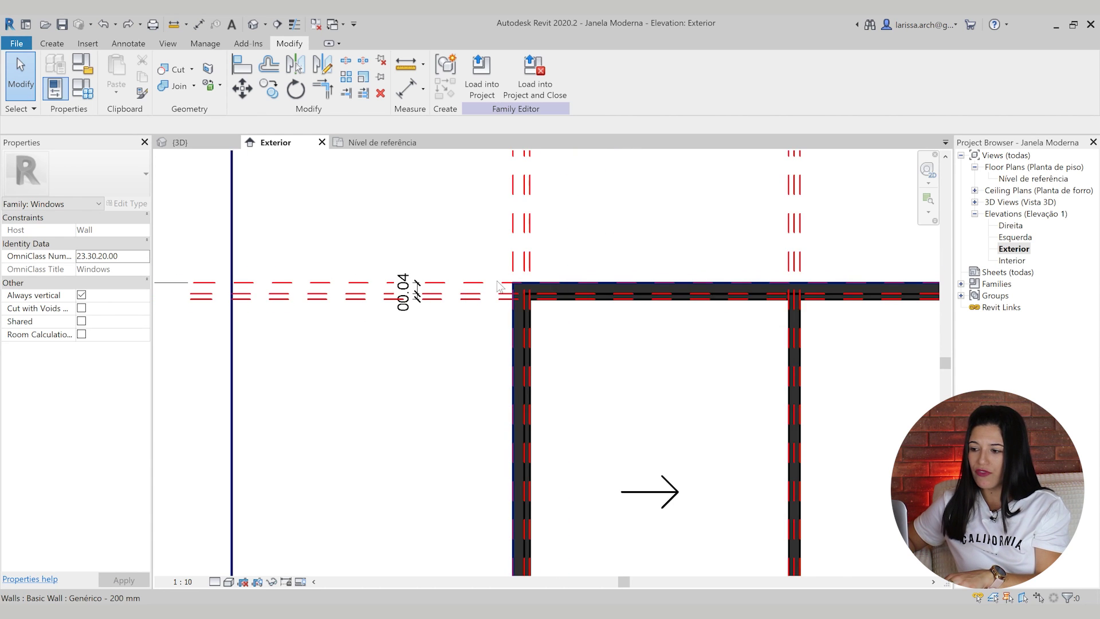
pyautogui.scroll(5, 501, 292)
pyautogui.scroll(-3, 505, 293)
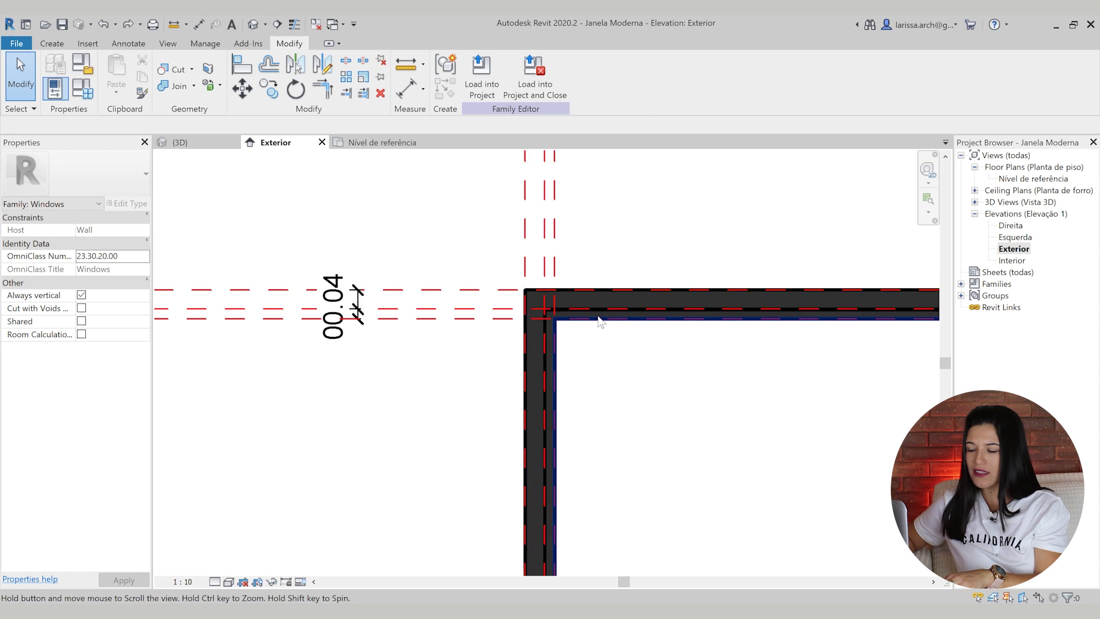
# Select the outer frame sweep and the left sash sweep in turn, comparing their edges with the corner reference planes.
pyautogui.moveTo(597, 320); pyautogui.dragTo(531, 315, button='middle')
pyautogui.scroll(2, 531, 303)
pyautogui.click(521, 303)
pyautogui.scroll(3, 538, 321)
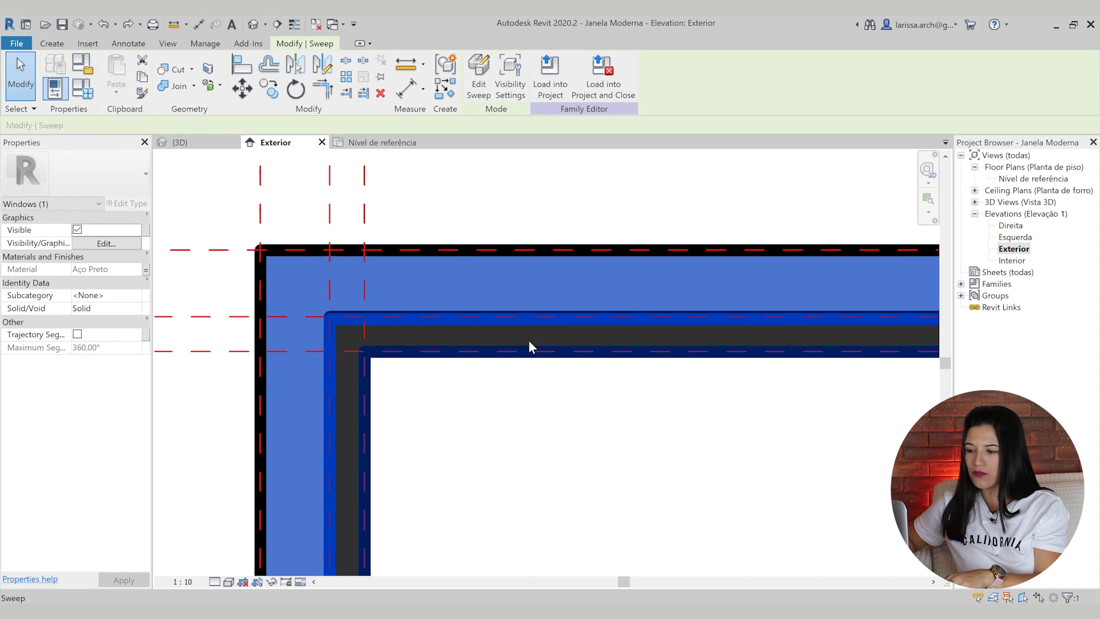
pyautogui.click(528, 339)
pyautogui.scroll(-3, 567, 325)
pyautogui.moveTo(370, 294); pyautogui.dragTo(536, 314, button='middle')
pyautogui.scroll(5, 487, 287)
pyautogui.scroll(-4, 487, 287)
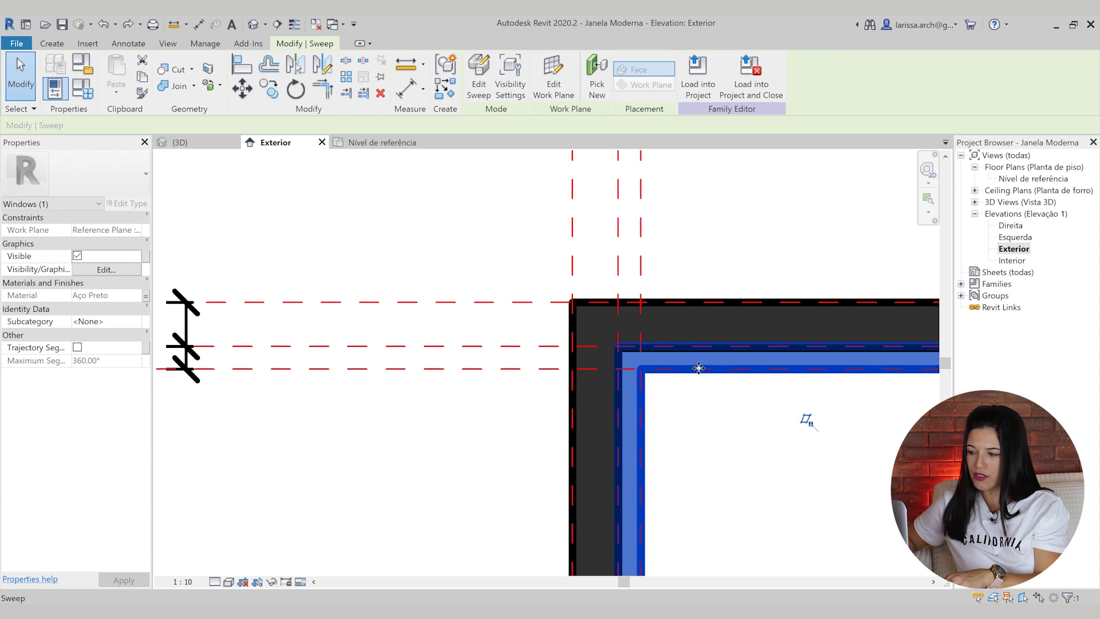
pyautogui.scroll(3, 659, 360)
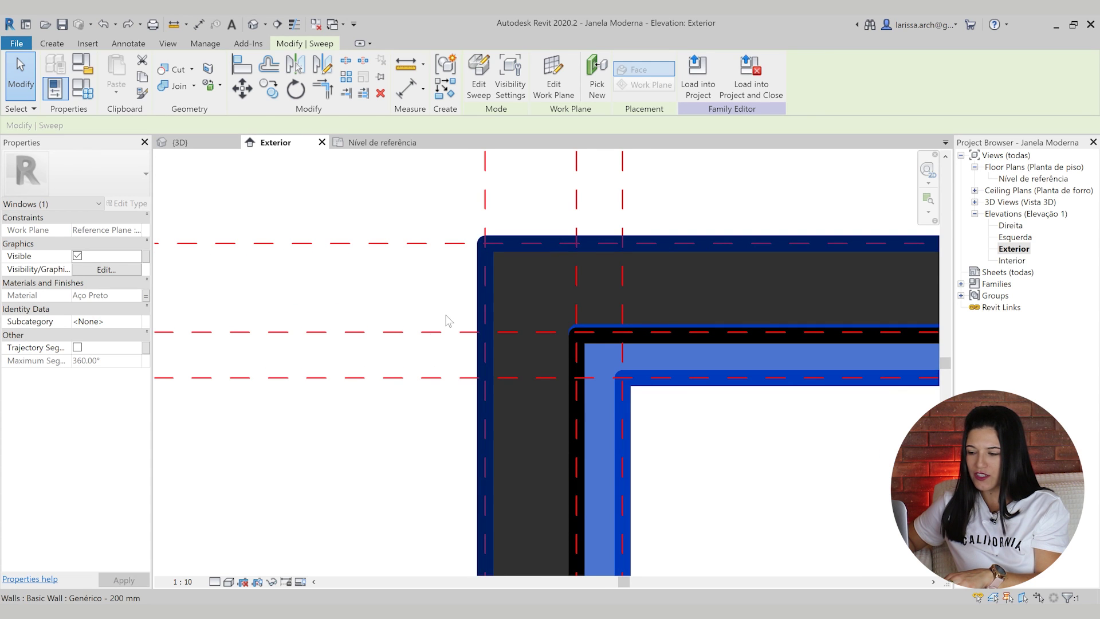
# Review how the reference planes line up with the outer frame and both sashes across the whole Exterior elevation.
pyautogui.scroll(-4, 444, 338)
pyautogui.scroll(-5, 508, 332)
pyautogui.scroll(4, 375, 302)
pyautogui.scroll(-3, 447, 327)
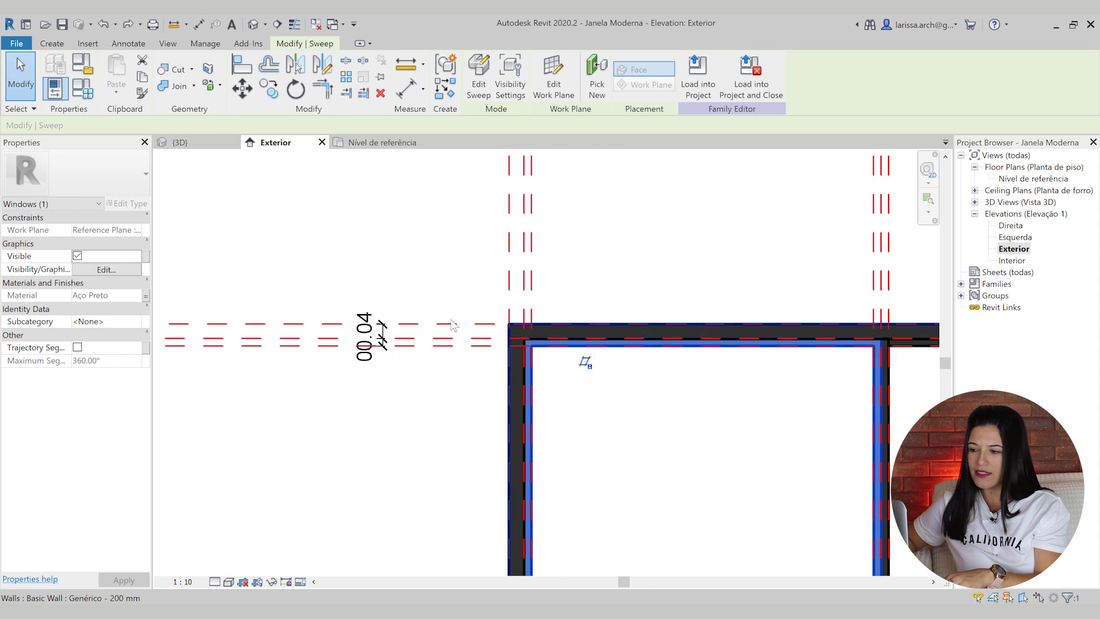
pyautogui.scroll(-4, 452, 321)
pyautogui.scroll(3, 478, 328)
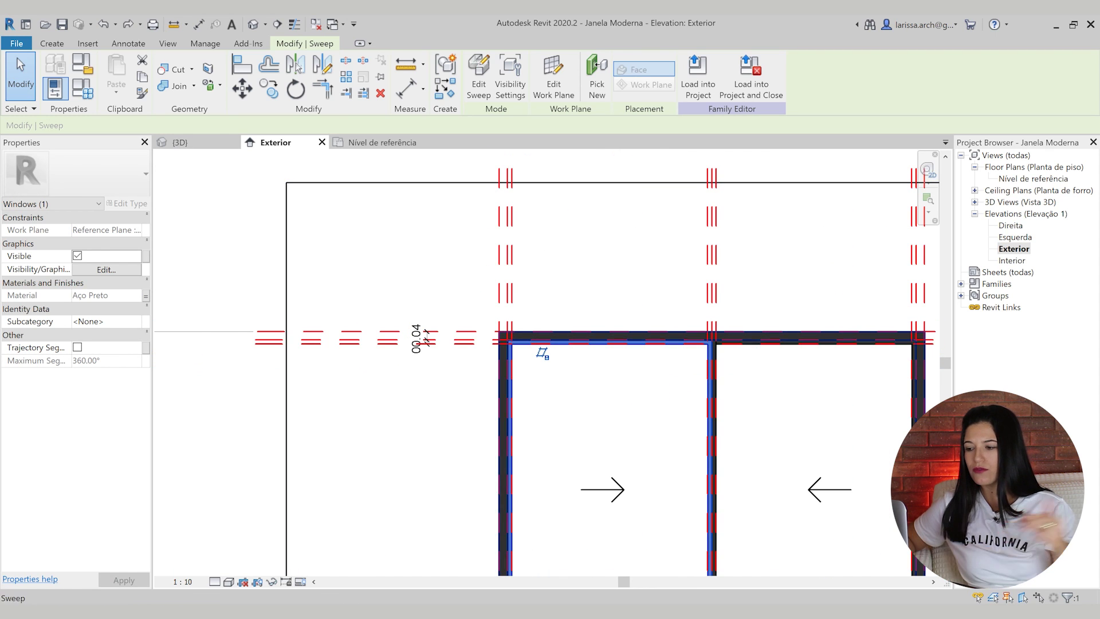
pyautogui.scroll(-3, 651, 307)
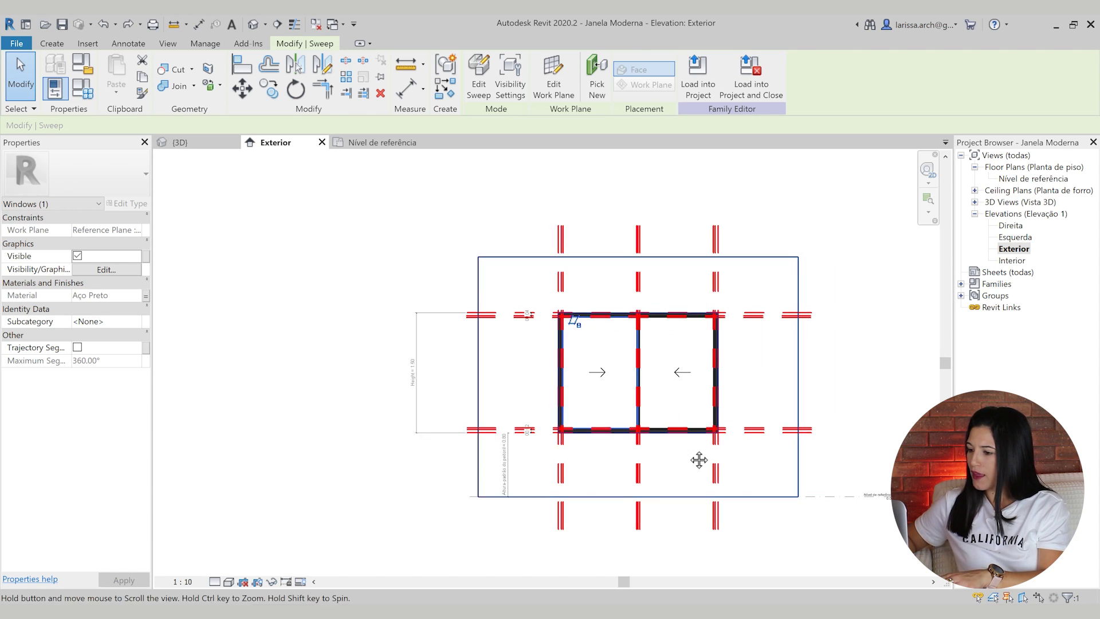
pyautogui.scroll(3, 550, 367)
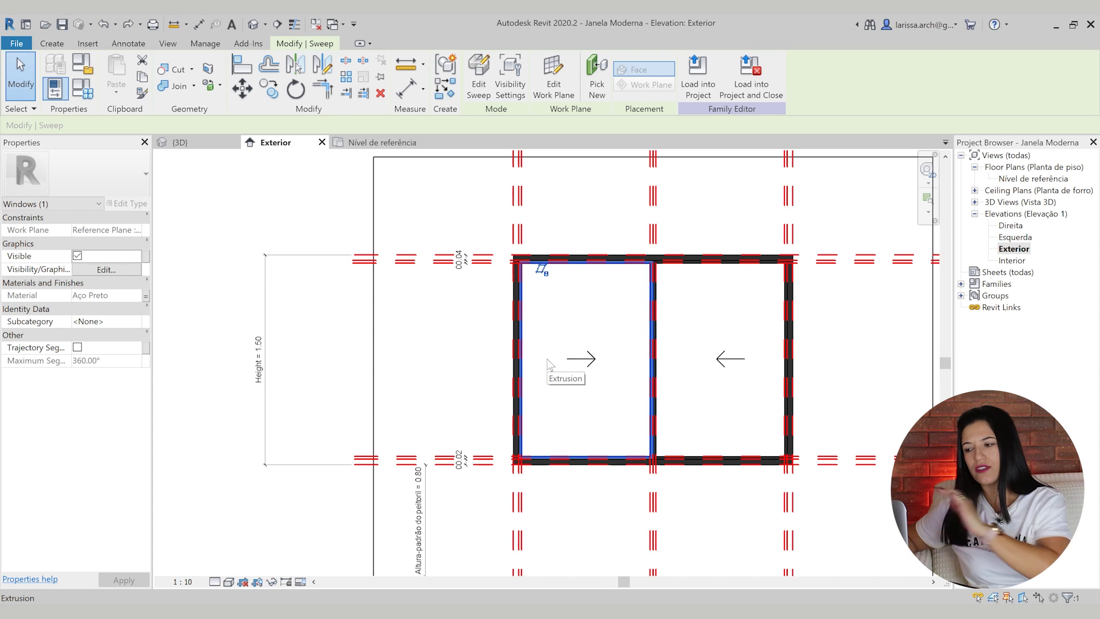
pyautogui.scroll(-2, 547, 364)
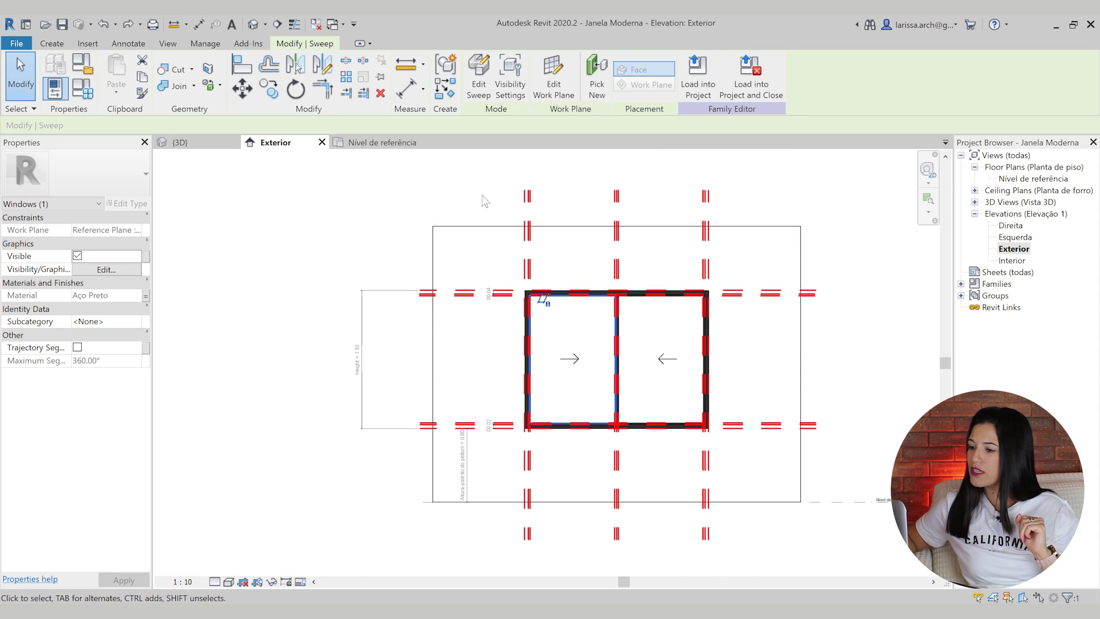
pyautogui.scroll(2, 769, 292)
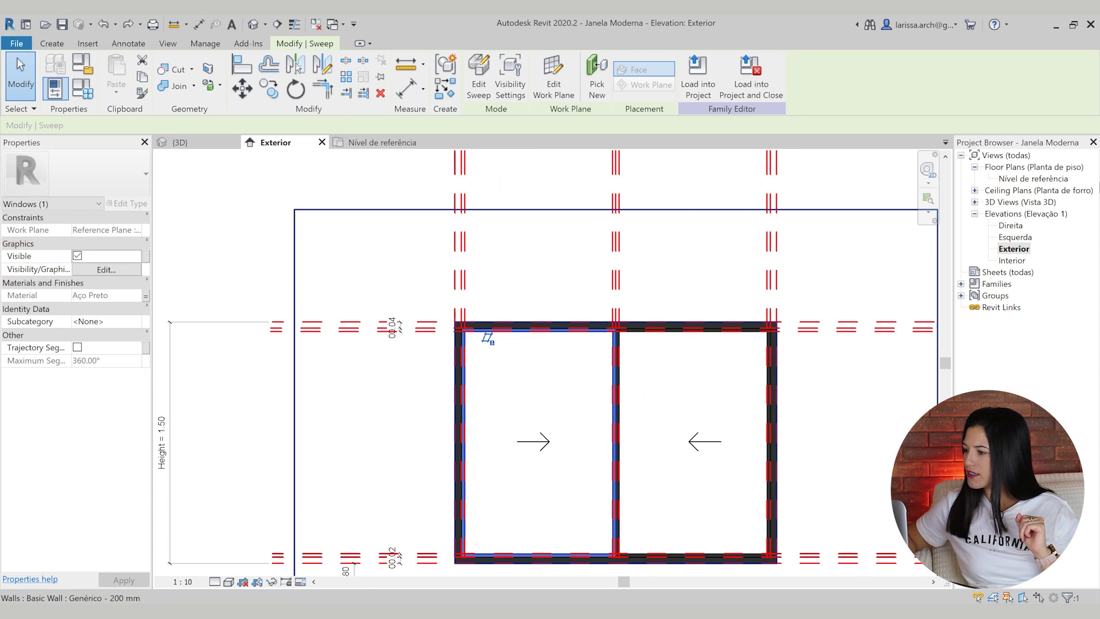
# Open the Nível de referência floor plan and examine the reference planes around both sashes and the projecting frame.
pyautogui.doubleClick(1021, 180)
pyautogui.scroll(-1, 580, 291)
pyautogui.moveTo(778, 316); pyautogui.dragTo(670, 370, button='middle')
pyautogui.click(395, 249)
pyautogui.scroll(3, 425, 274)
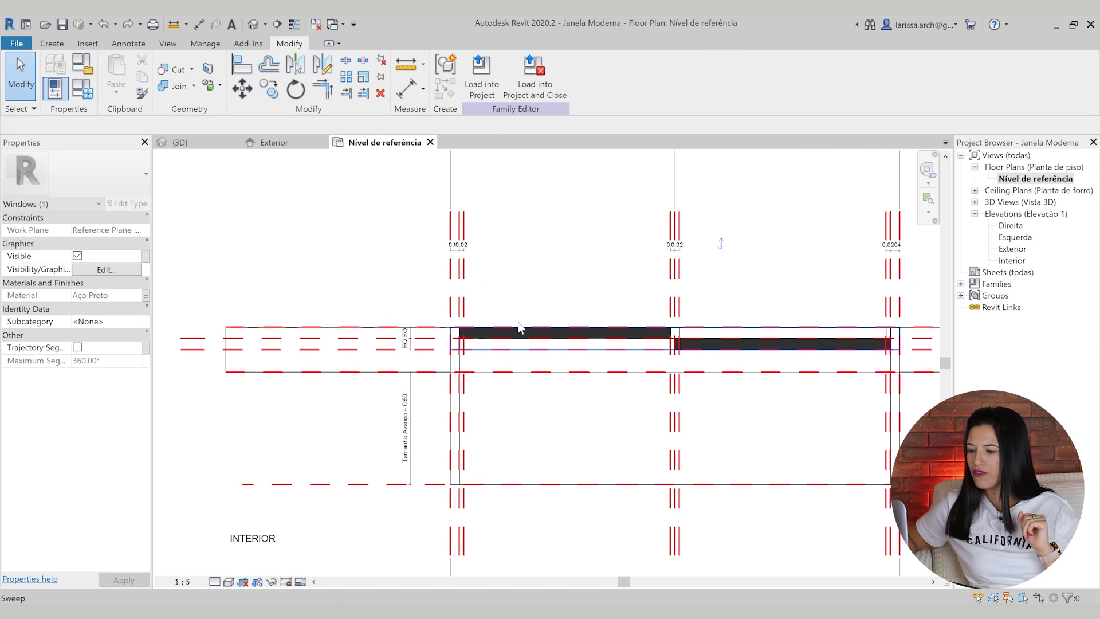
pyautogui.scroll(-2, 601, 330)
pyautogui.scroll(6, 536, 376)
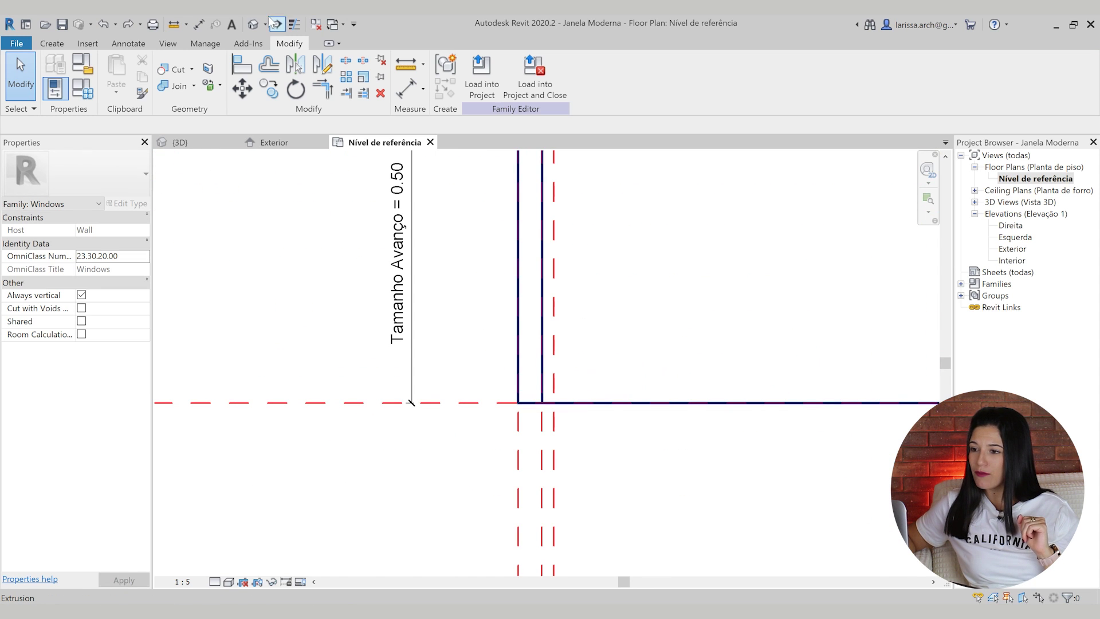
# Open the 3D view, turn on Thin Lines and inspect the wooden extrusion projecting around the window.
pyautogui.click(254, 25)
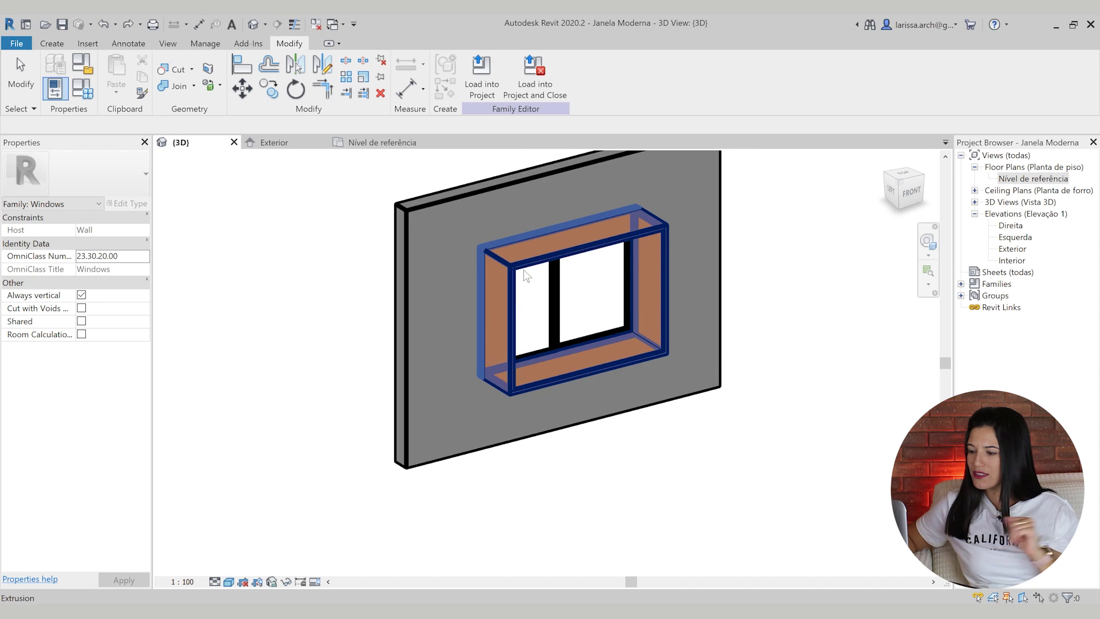
pyautogui.press('t')
pyautogui.press('l')
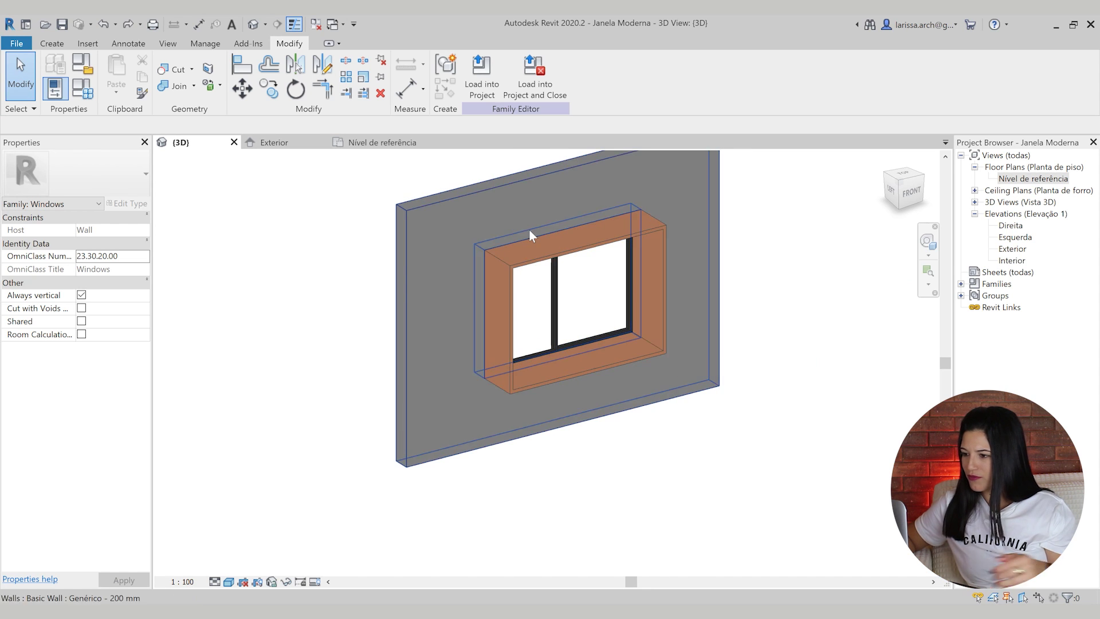
pyautogui.click(521, 263)
pyautogui.click(768, 248)
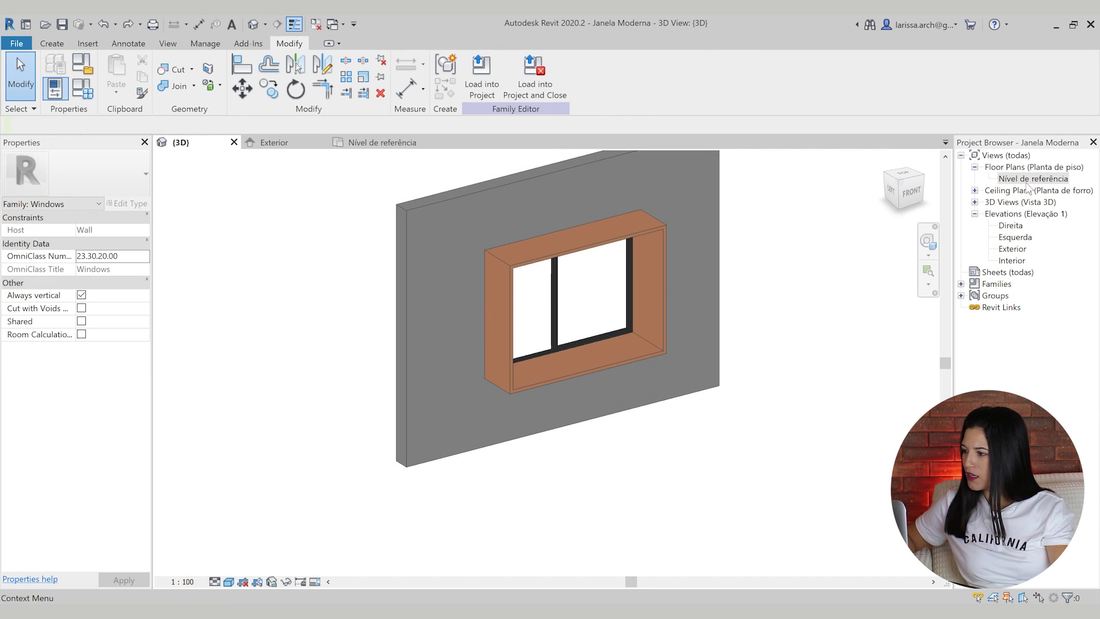
# Return to the Nível de referência plan, turn off Thin Lines and examine the reference plane controlling the Tamanho Avanço projection of the frame.
pyautogui.doubleClick(1029, 179)
pyautogui.scroll(-3, 479, 337)
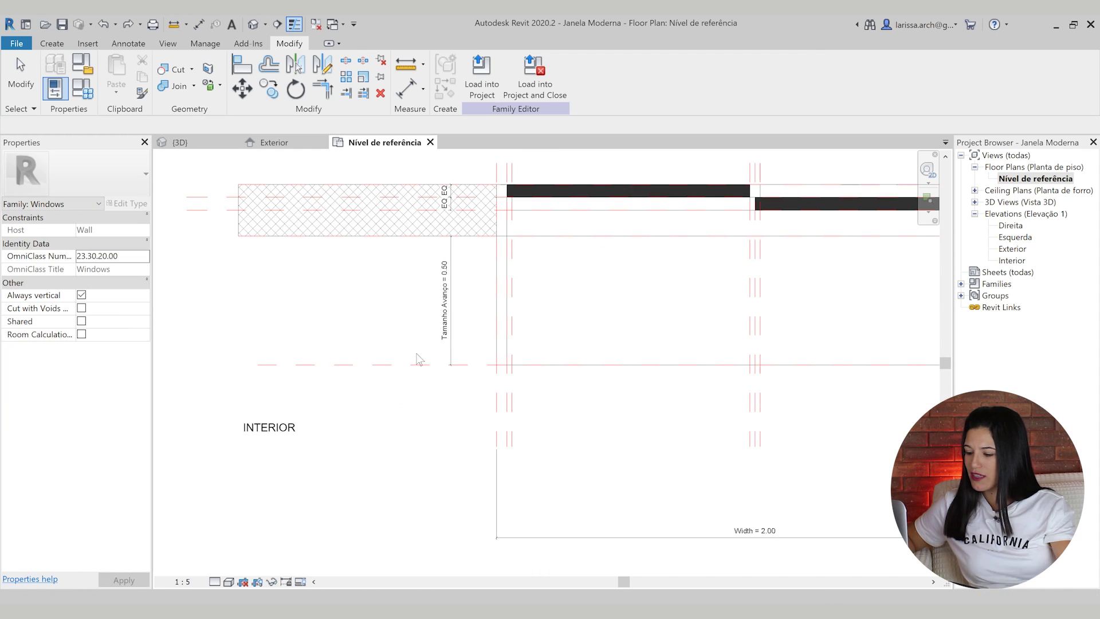
pyautogui.press('t')
pyautogui.press('l')
pyautogui.scroll(3, 421, 361)
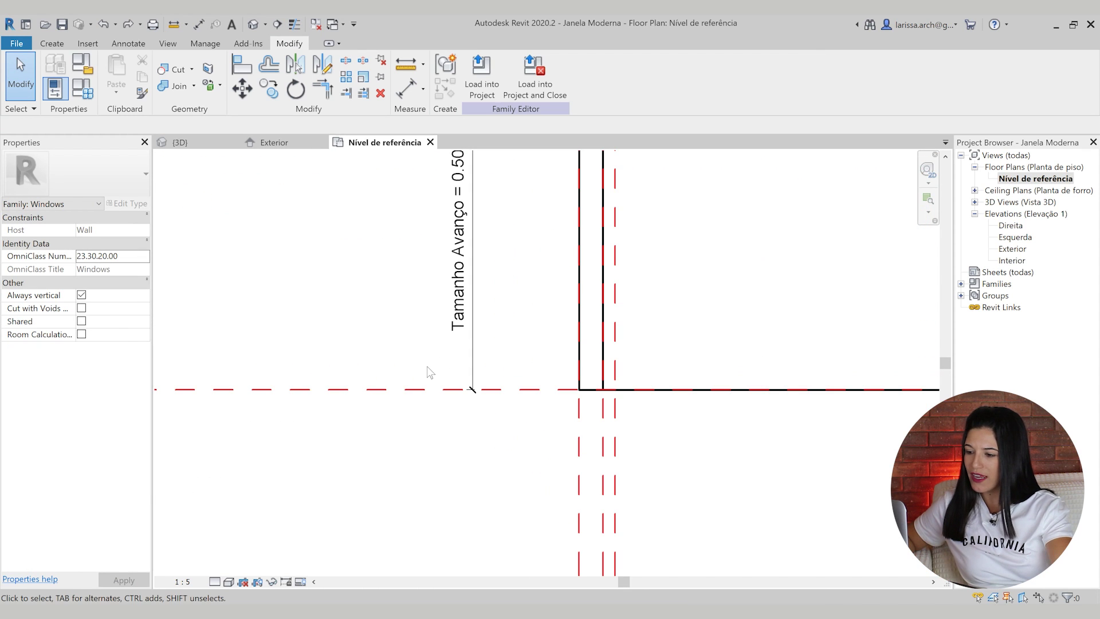
pyautogui.click(410, 390)
pyautogui.scroll(-3, 487, 241)
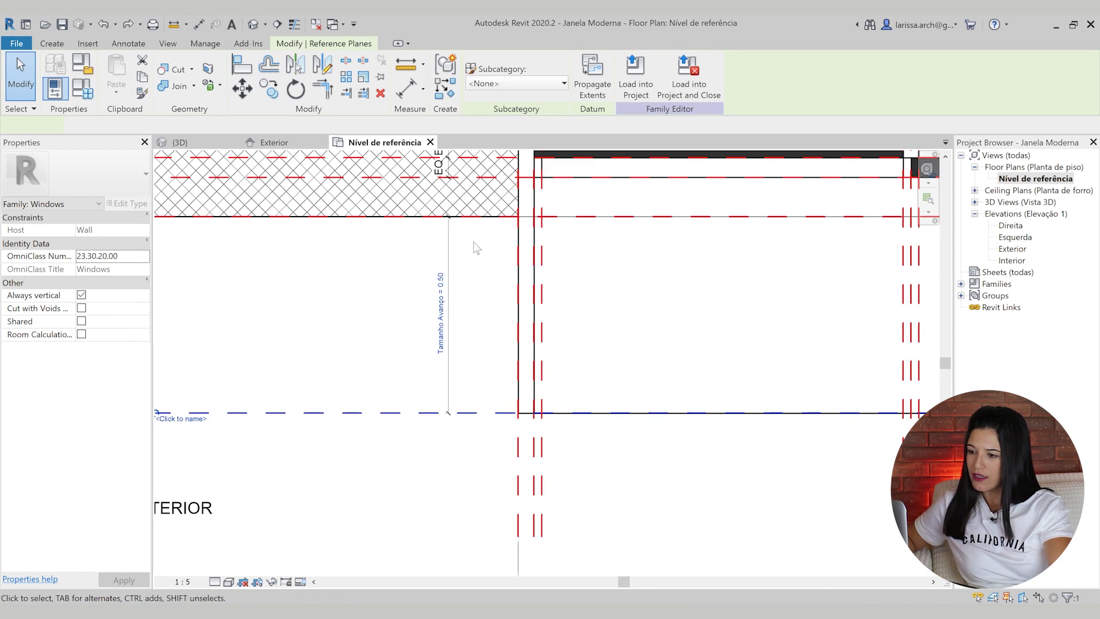
pyautogui.scroll(3, 474, 245)
pyautogui.scroll(-4, 461, 395)
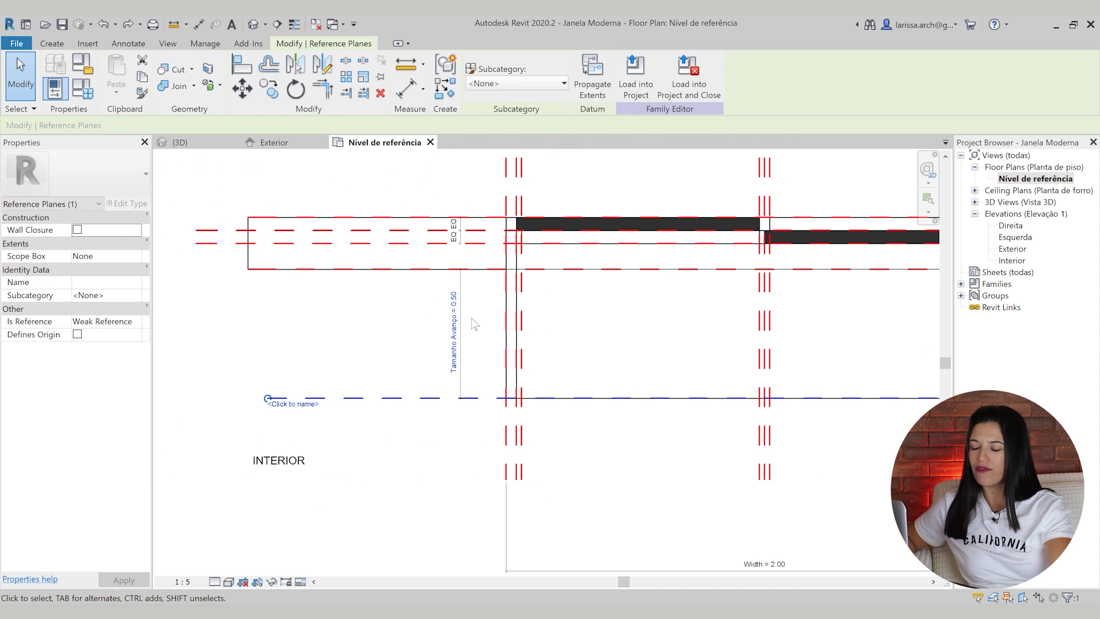
pyautogui.click(577, 217)
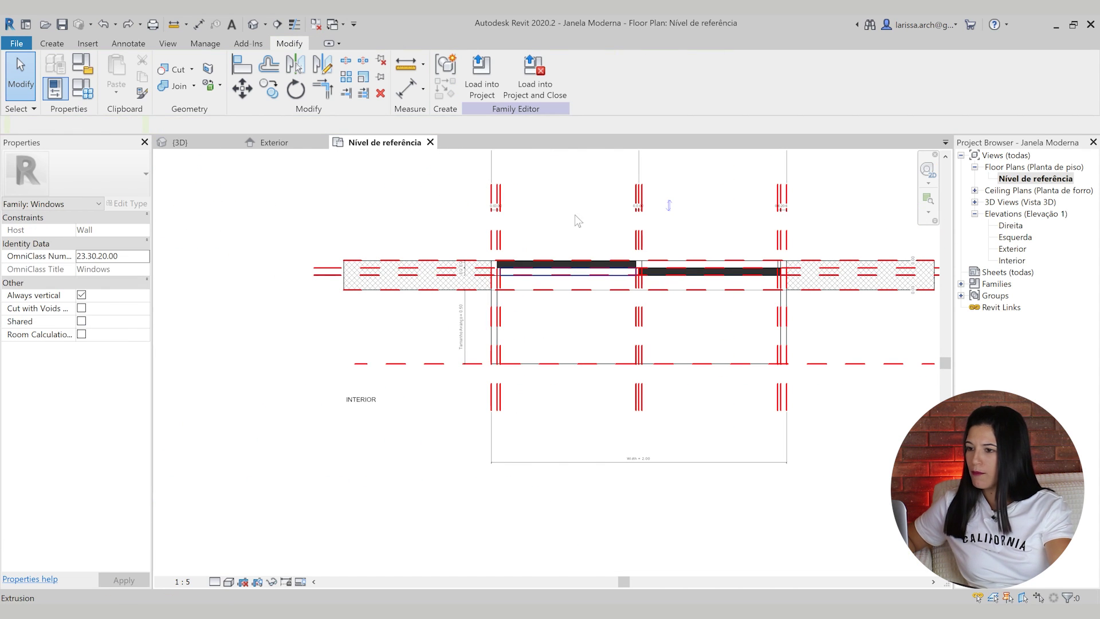
pyautogui.click(253, 24)
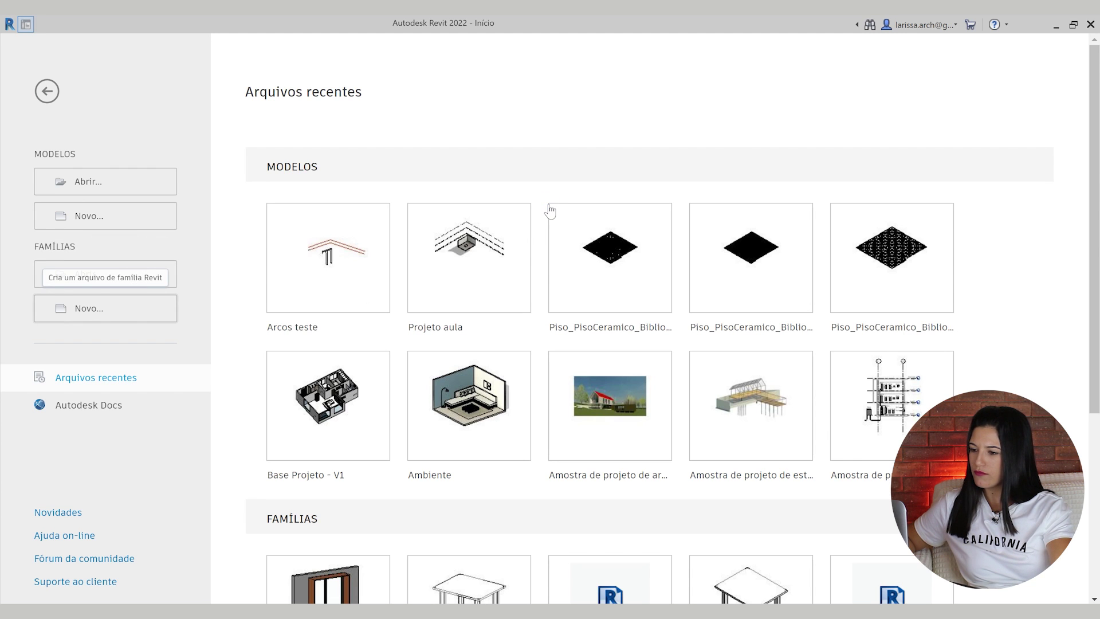
# In Revit 2022, create a new family from the Janela métrica template.
pyautogui.moveTo(603, 184); pyautogui.dragTo(606, 268)
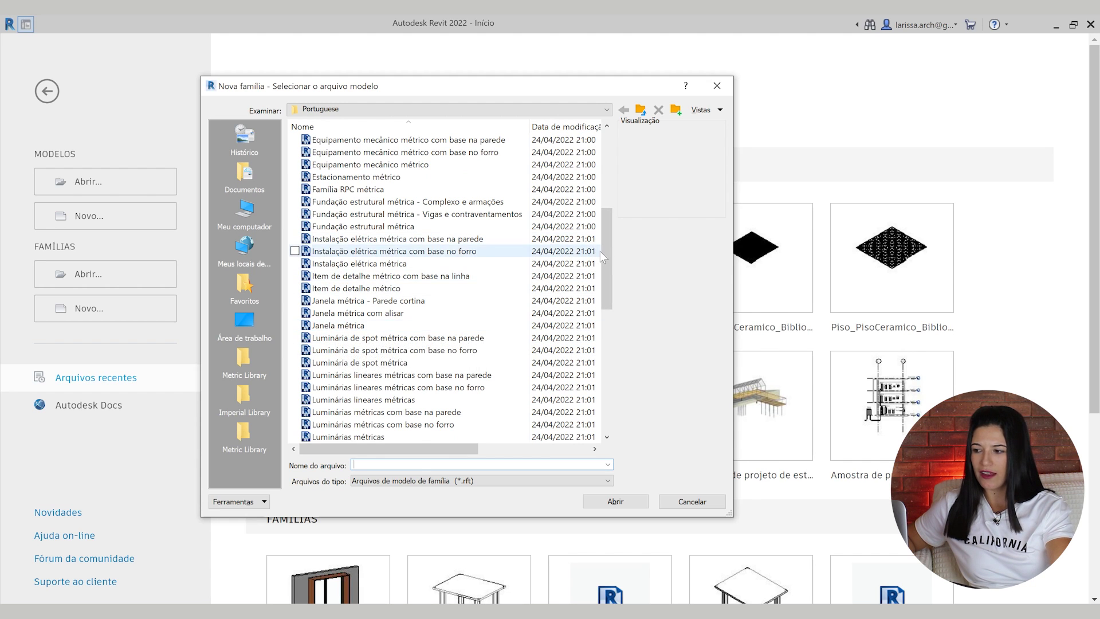
pyautogui.moveTo(606, 253); pyautogui.dragTo(608, 290)
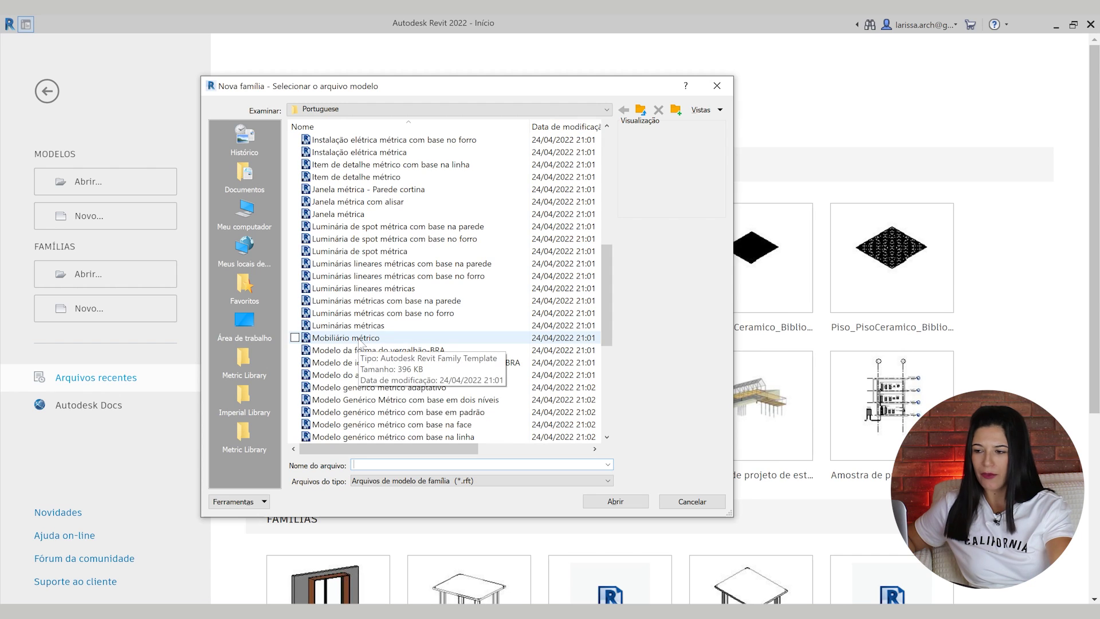
pyautogui.scroll(2, 355, 327)
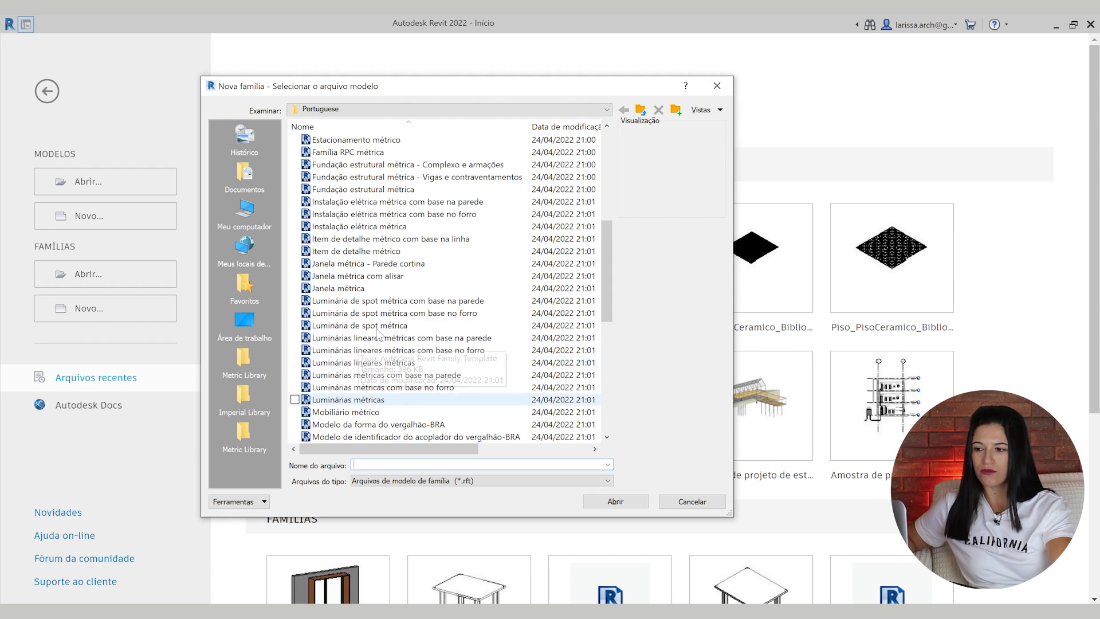
pyautogui.click(348, 291)
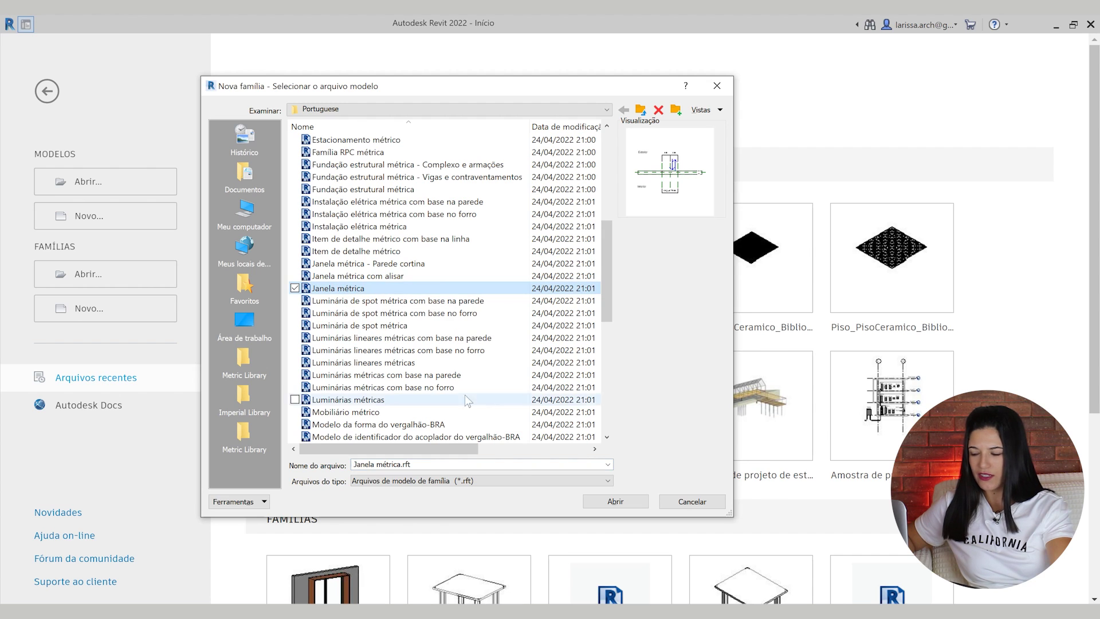
pyautogui.click(616, 502)
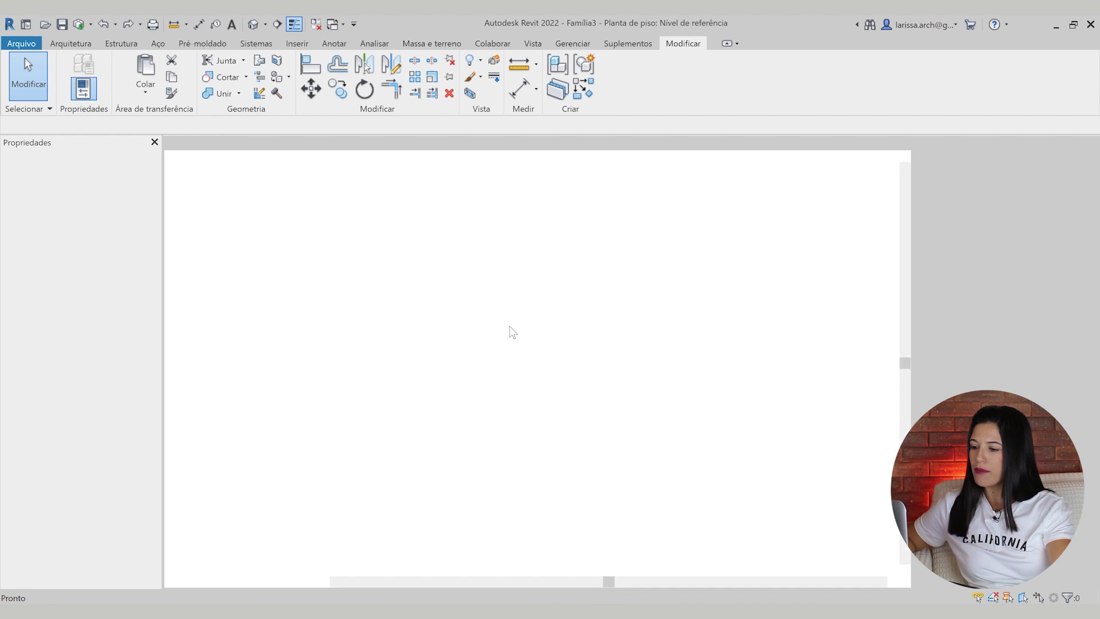
# Set the project's length units to Metros with 2 casas decimais.
pyautogui.scroll(-1, 588, 308)
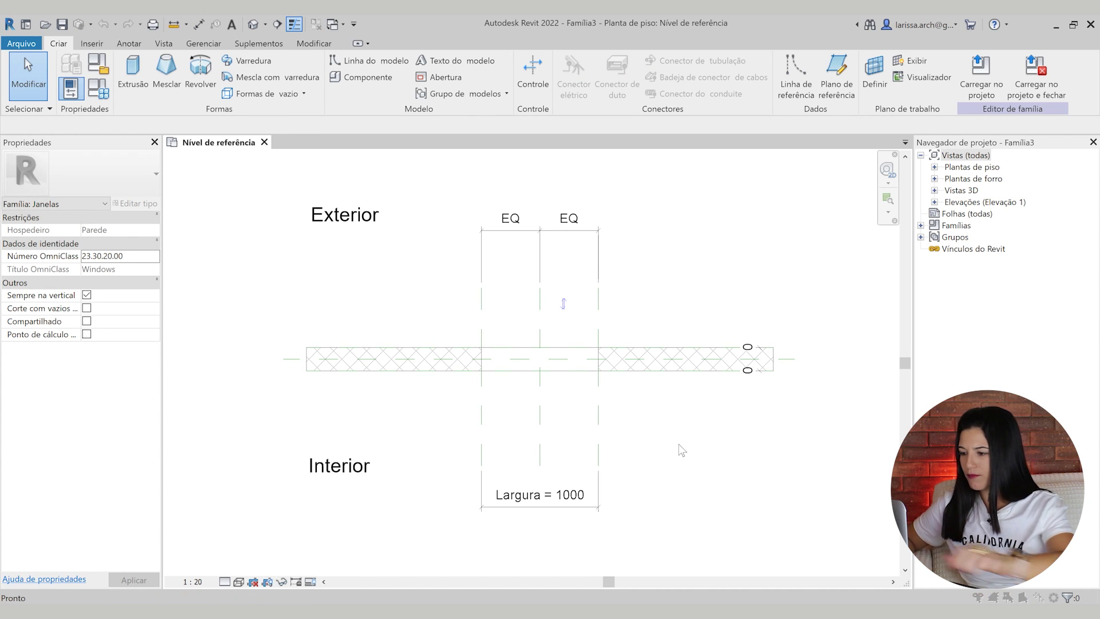
pyautogui.press('u')
pyautogui.press('n')
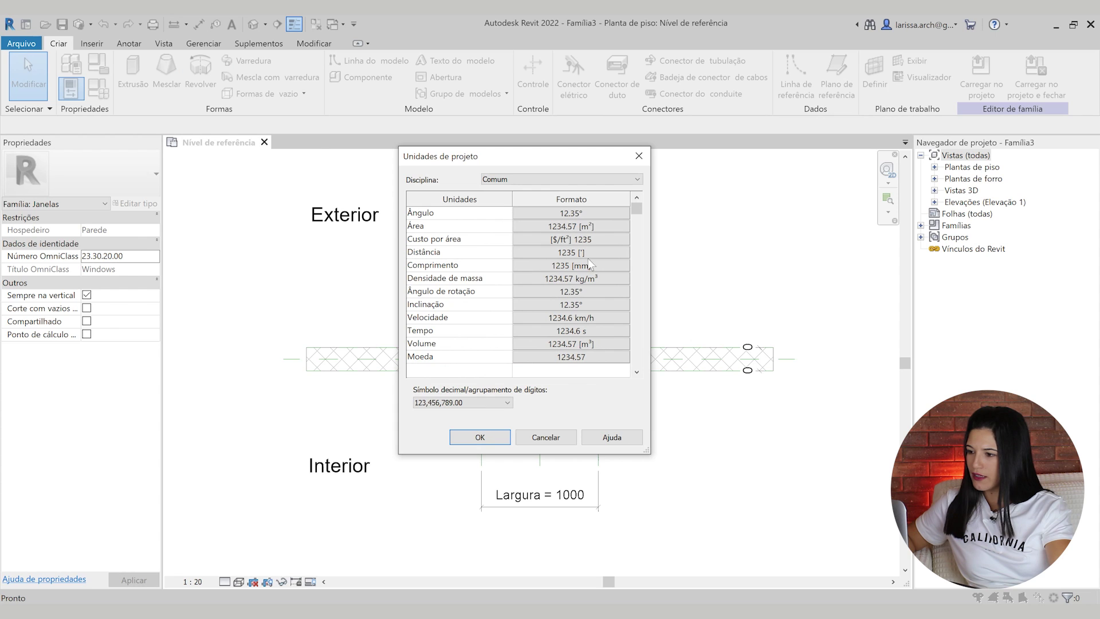
pyautogui.click(585, 264)
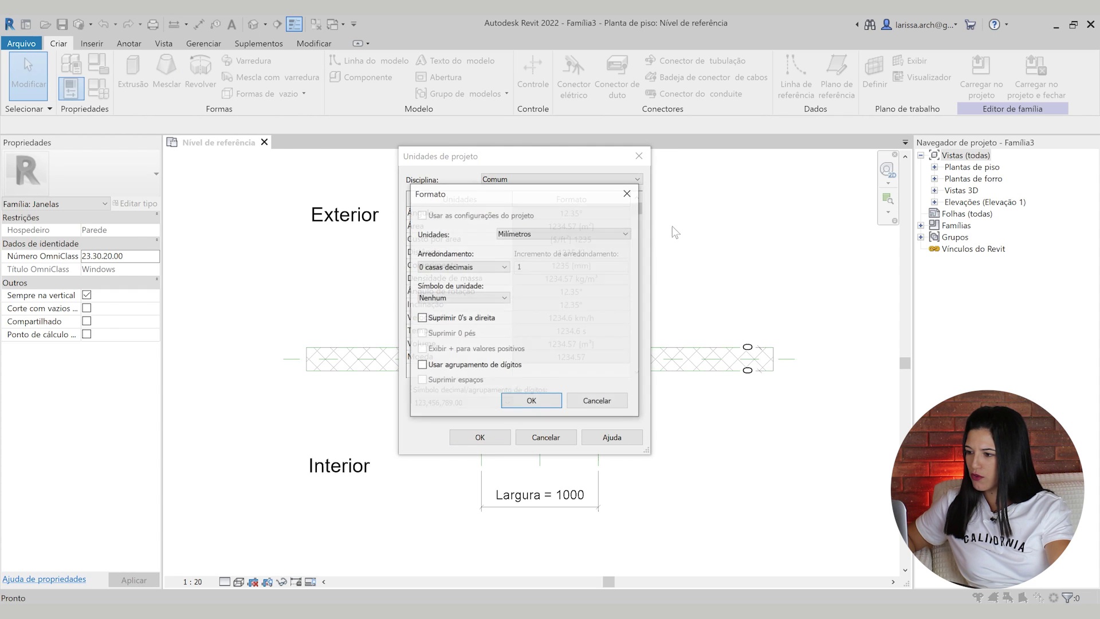
pyautogui.click(555, 234)
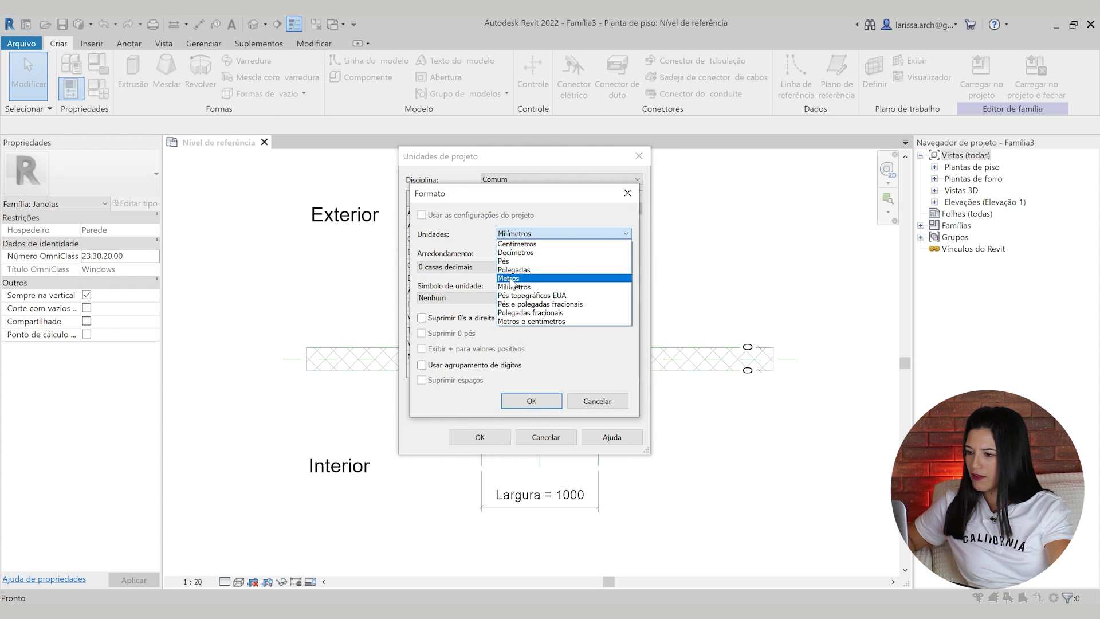
pyautogui.click(514, 276)
pyautogui.click(463, 267)
pyautogui.click(467, 317)
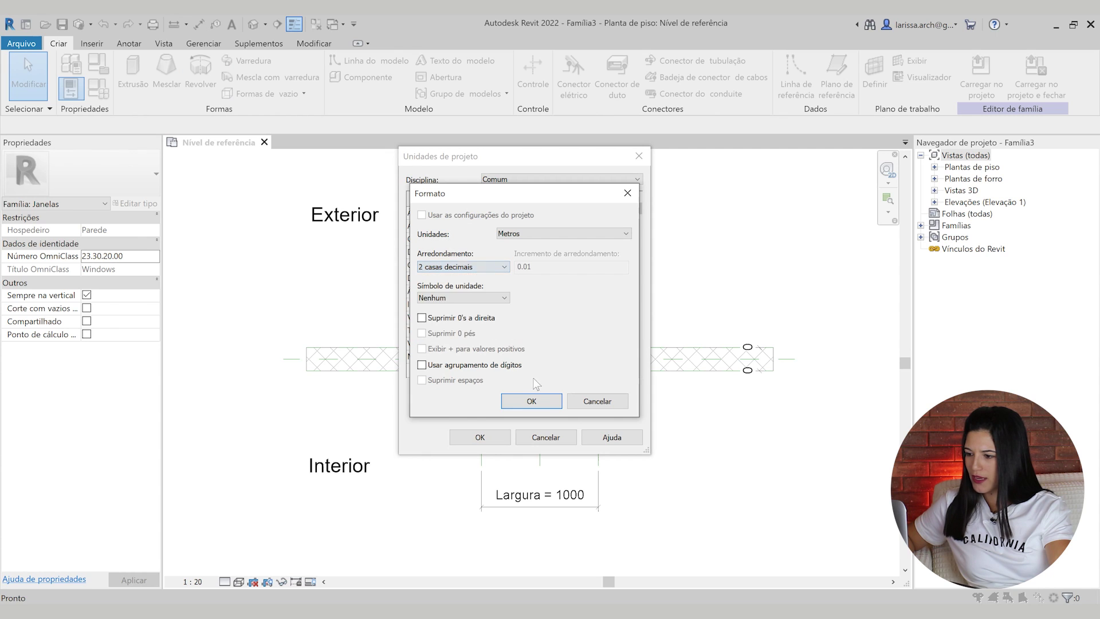
pyautogui.click(532, 401)
pyautogui.click(480, 437)
# Set the Largura dimension of the window opening to 2 m in the floor plan.
pyautogui.scroll(2, 596, 506)
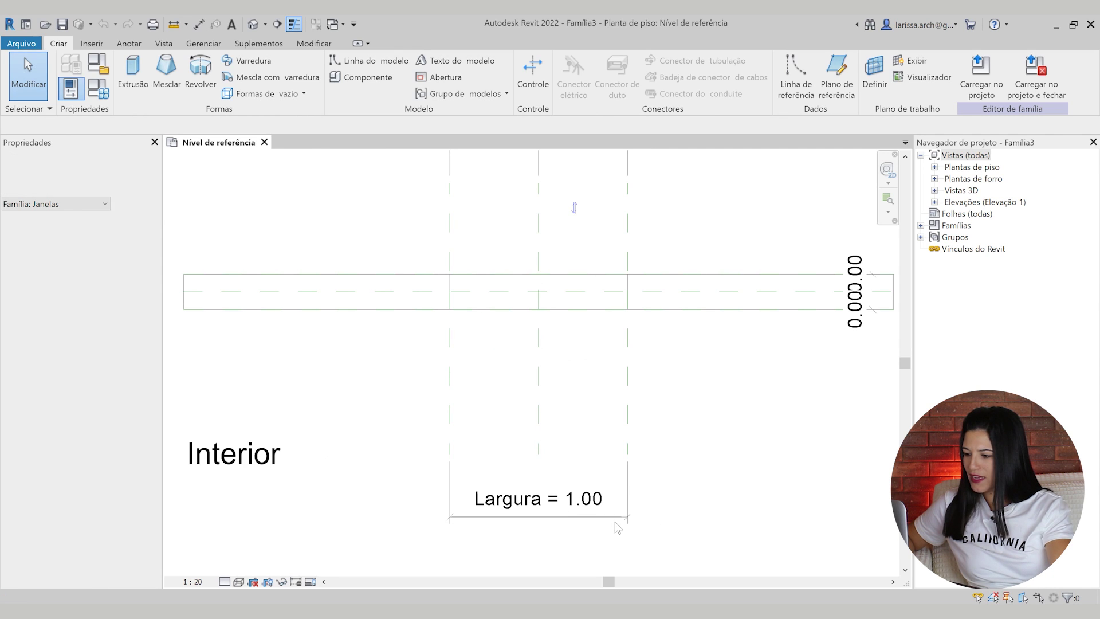
pyautogui.scroll(2, 584, 517)
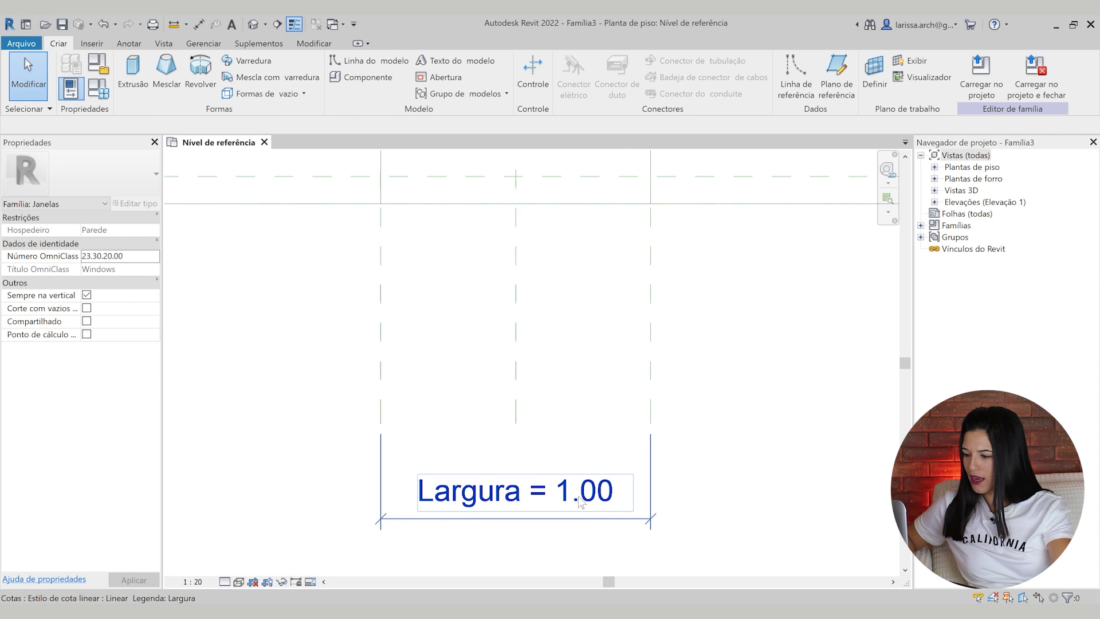
pyautogui.click(580, 502)
pyautogui.click(581, 497)
pyautogui.write('2')
pyautogui.press('Return')
pyautogui.scroll(-4, 665, 415)
pyautogui.click(779, 403)
pyautogui.moveTo(786, 404); pyautogui.dragTo(758, 417, button='middle')
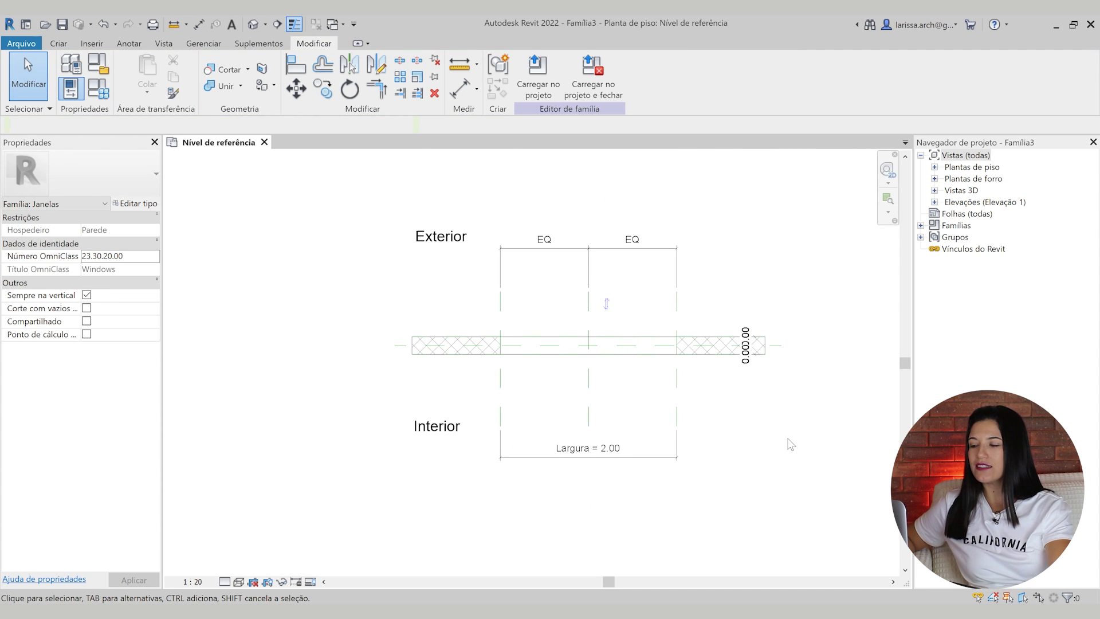
# Open the 3D view and change its visual style from hidden lines to filled surfaces.
pyautogui.click(252, 24)
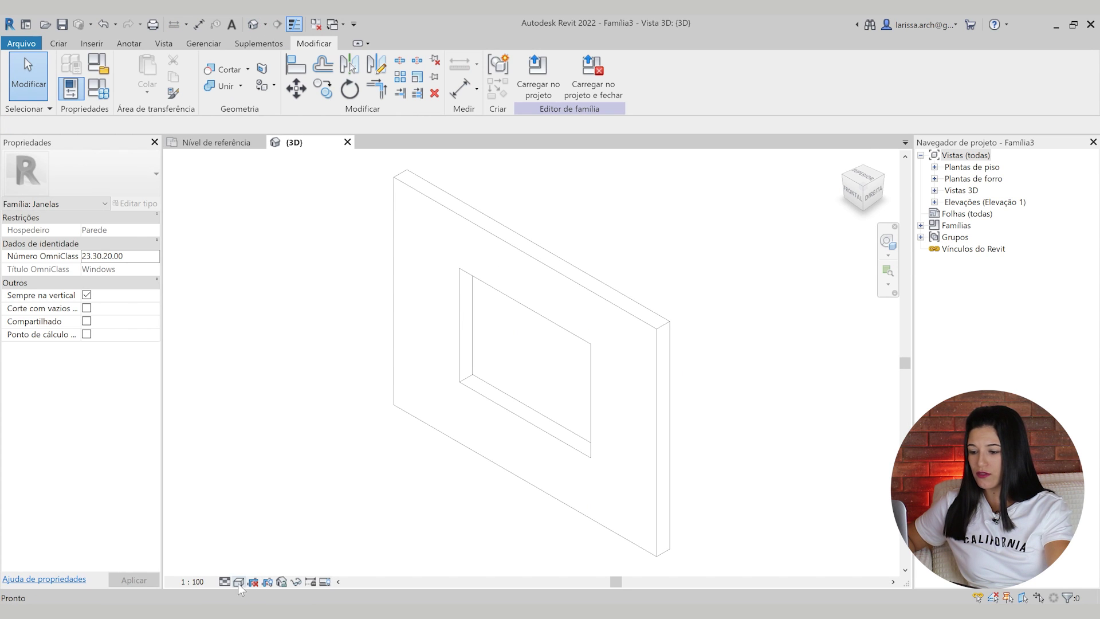
pyautogui.click(241, 582)
pyautogui.click(265, 557)
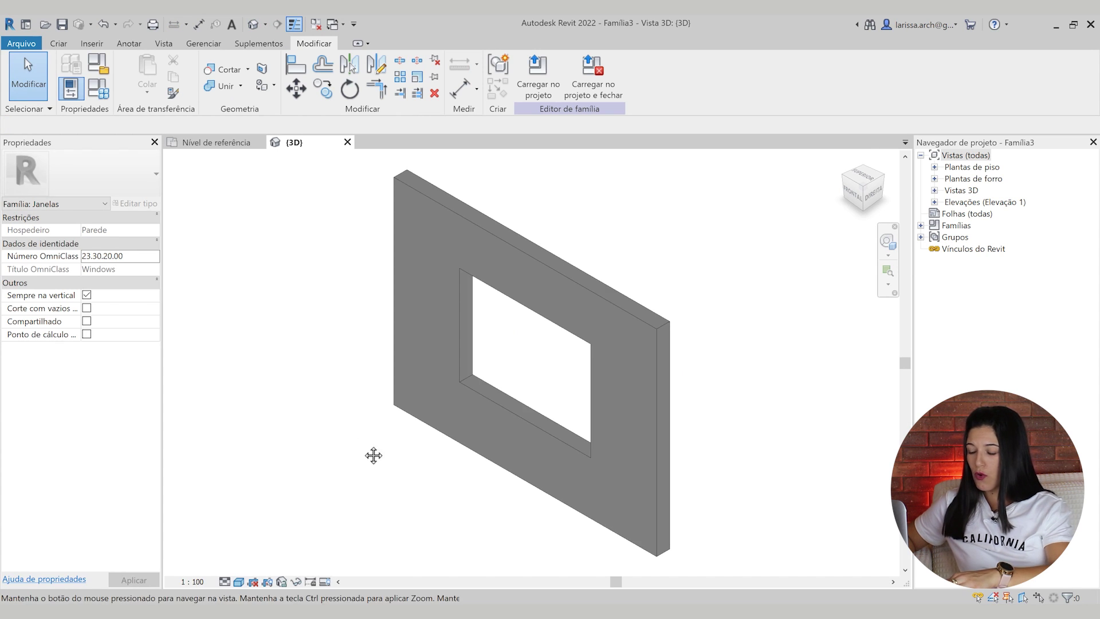
# Inspect the template's host wall and its window opening from several angles in 3D, selecting the wall to identify it.
pyautogui.keyDown('shift'); pyautogui.moveTo(356, 451); pyautogui.dragTo(555, 400, button='middle'); pyautogui.keyUp('shift')
pyautogui.click(535, 227)
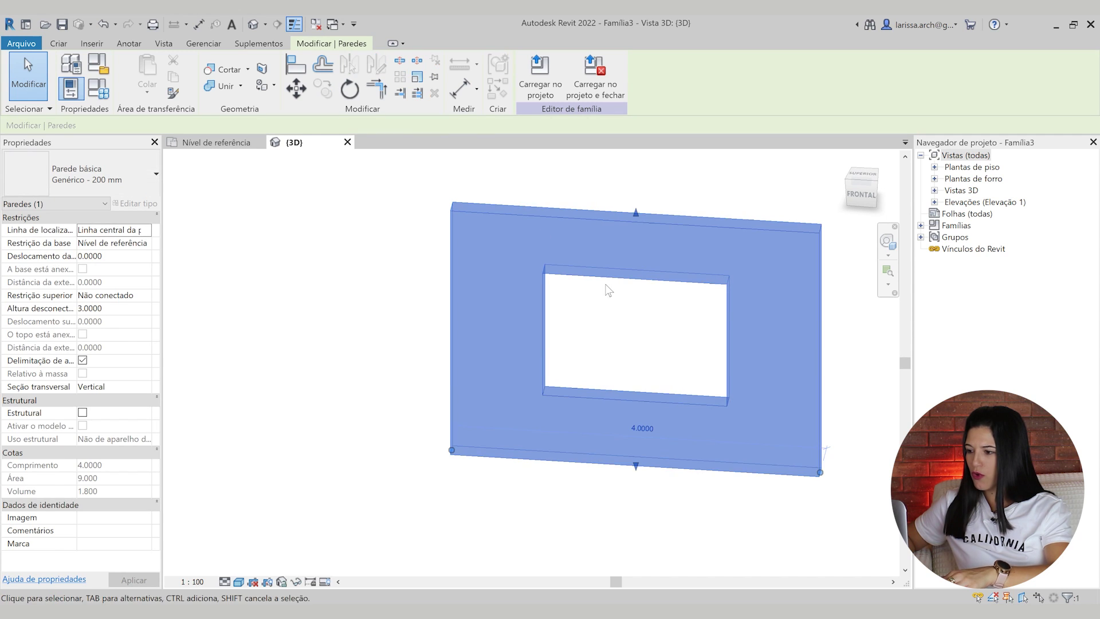
pyautogui.scroll(1, 609, 290)
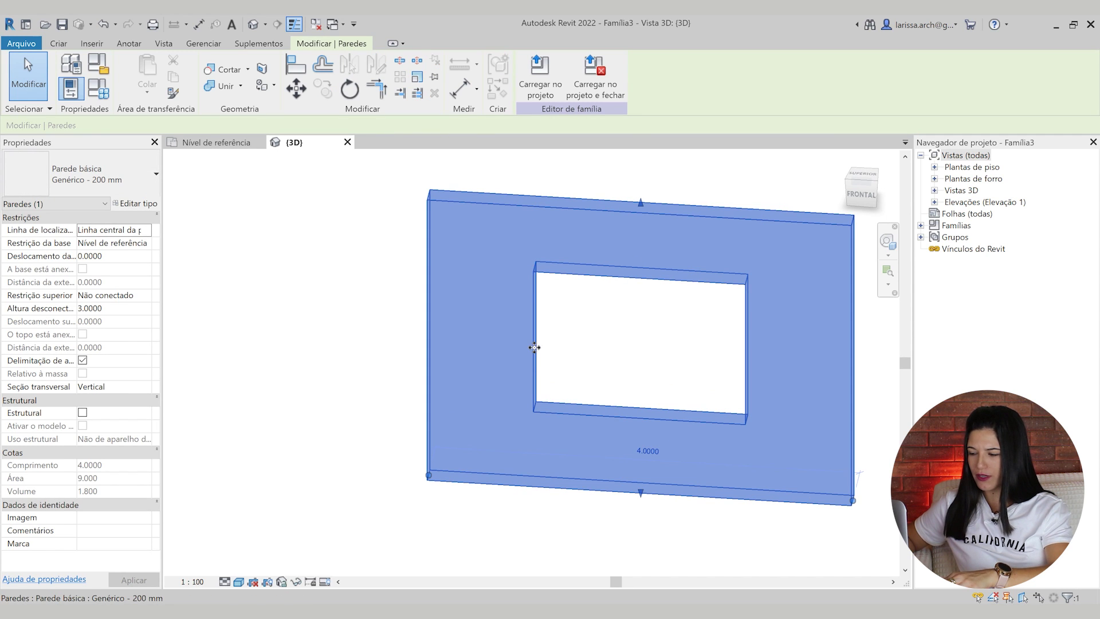
pyautogui.click(405, 342)
pyautogui.keyDown('shift'); pyautogui.moveTo(575, 380); pyautogui.dragTo(679, 442, button='middle'); pyautogui.keyUp('shift')
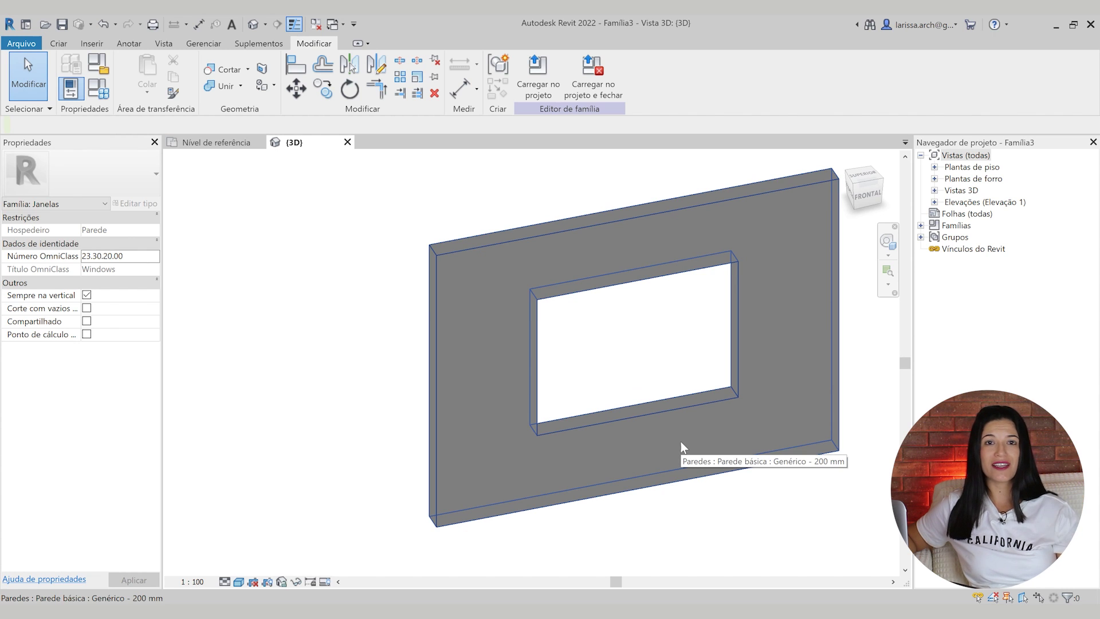
pyautogui.scroll(-2, 586, 417)
pyautogui.moveTo(629, 360); pyautogui.dragTo(605, 352, button='middle')
pyautogui.scroll(2, 605, 349)
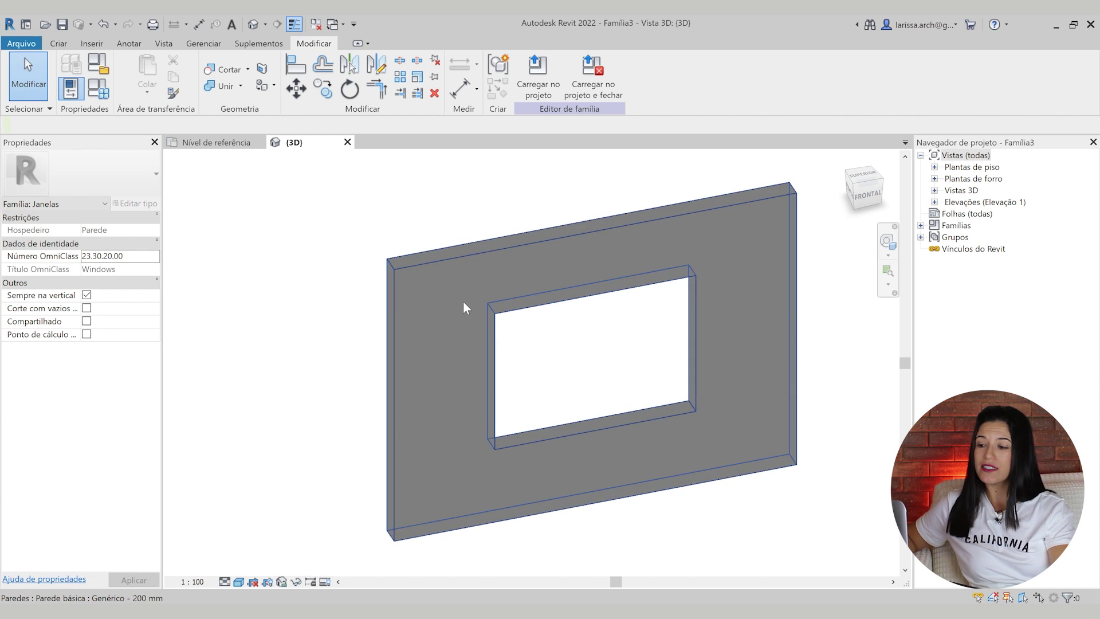
pyautogui.click(466, 297)
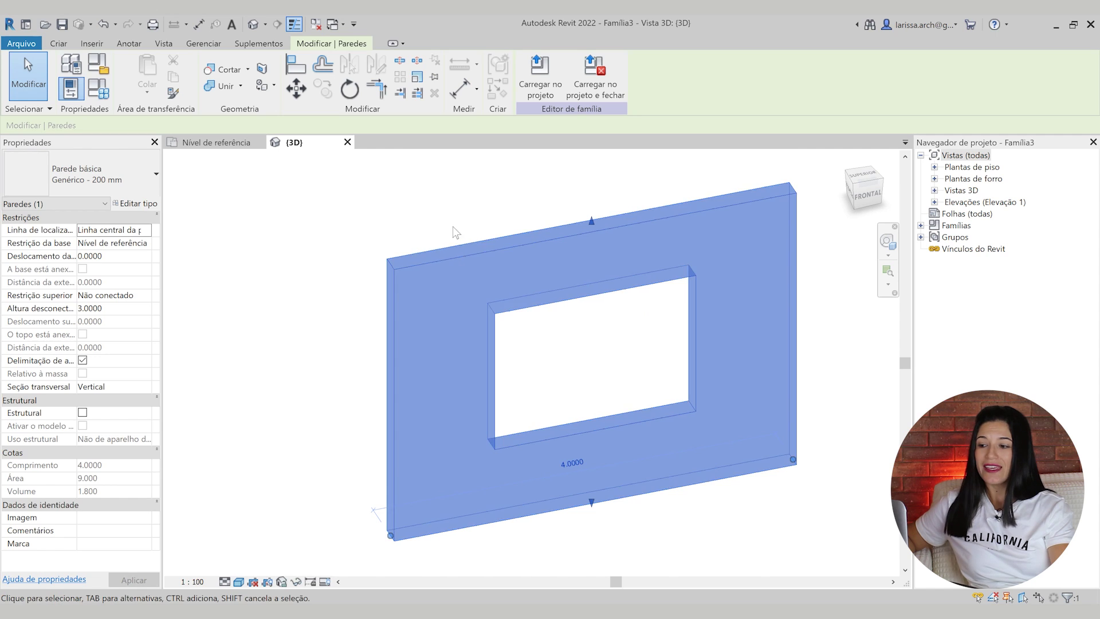
pyautogui.click(447, 207)
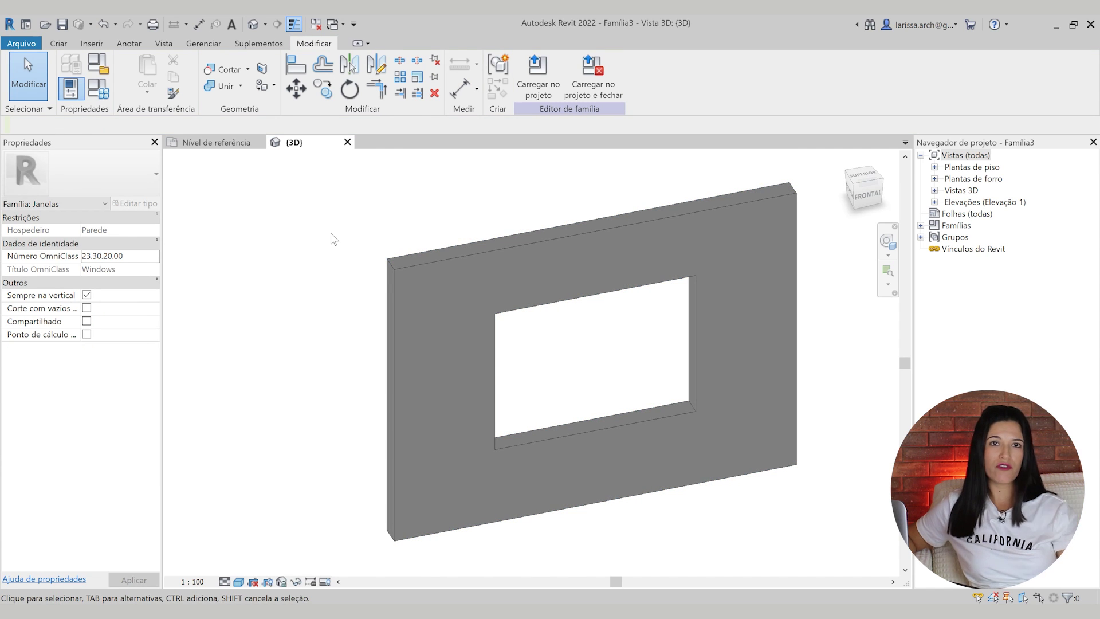
pyautogui.scroll(1, 573, 326)
pyautogui.moveTo(573, 327); pyautogui.dragTo(529, 323, button='middle')
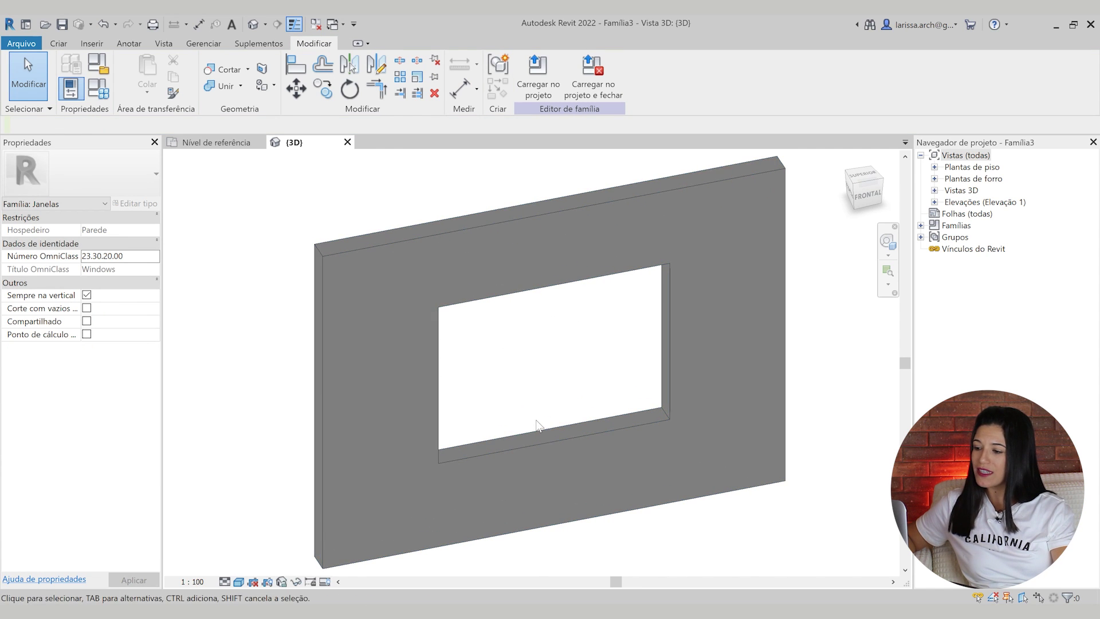
pyautogui.scroll(1, 530, 329)
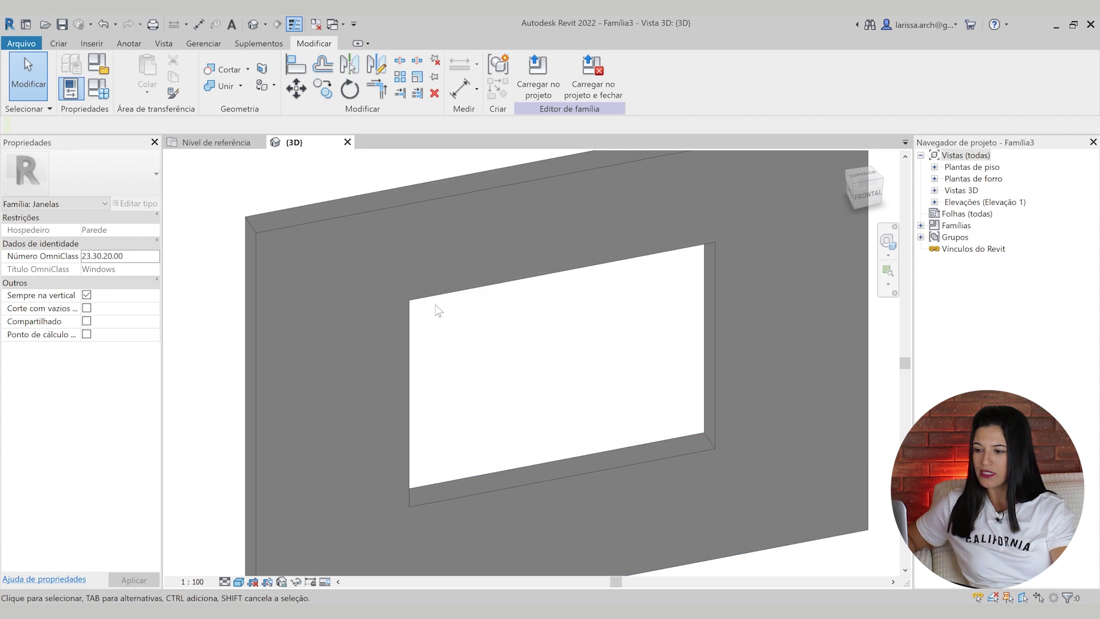
pyautogui.scroll(-4, 425, 284)
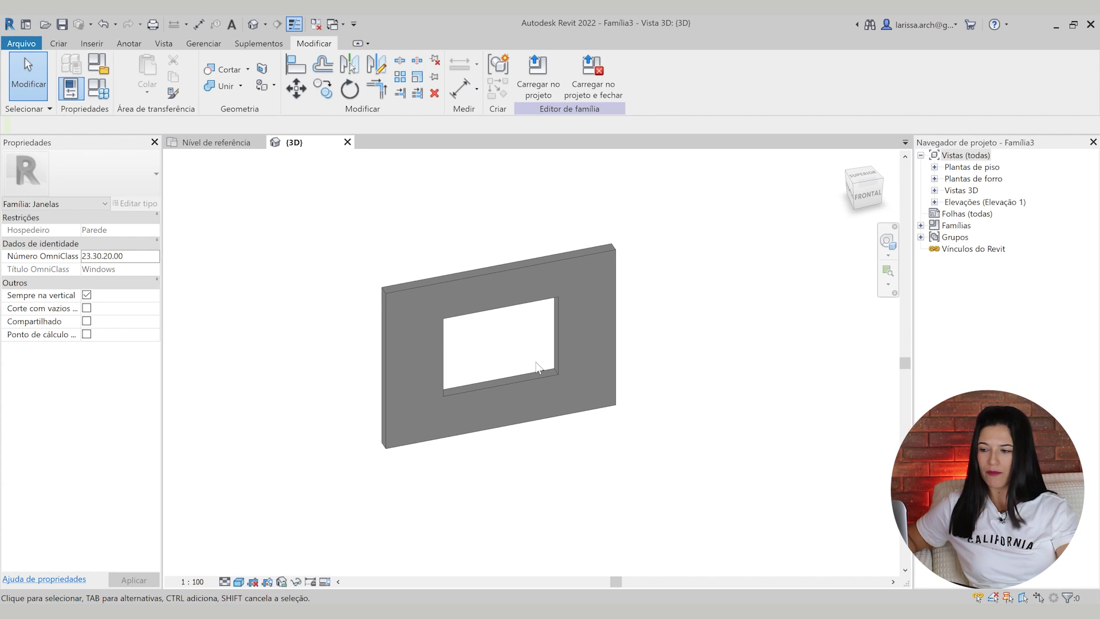
pyautogui.scroll(2, 480, 353)
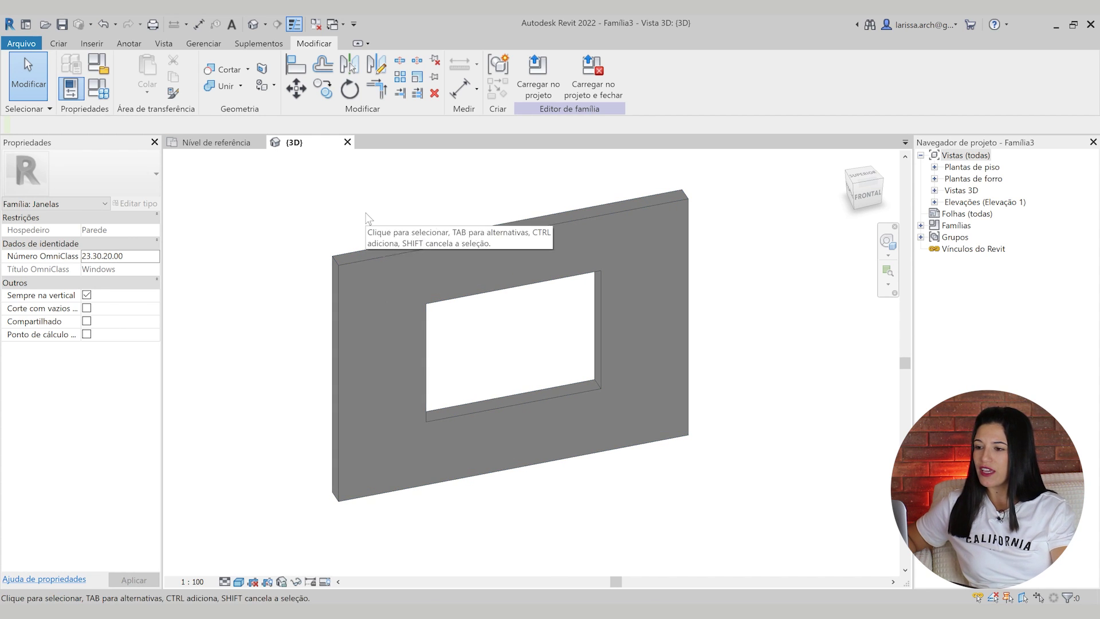
pyautogui.moveTo(401, 252); pyautogui.dragTo(405, 243, button='middle')
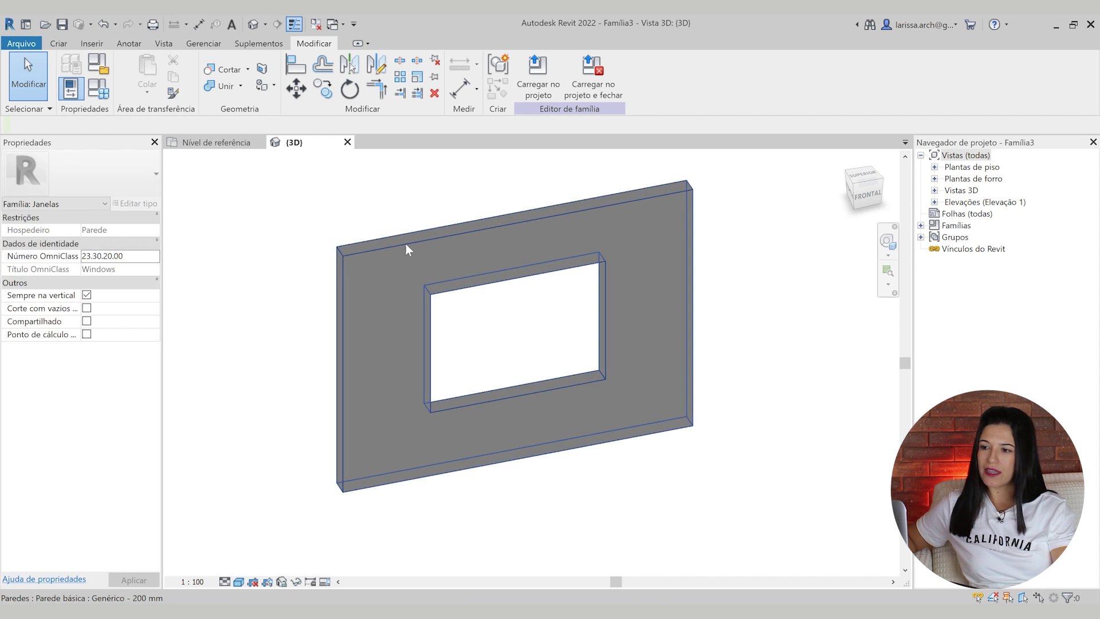
# Review the opening's Altura, Largura and Altura-padrão do peitoril parameters in the family types, the Nível de referência plan and the Exterior elevation.
pyautogui.click(103, 97)
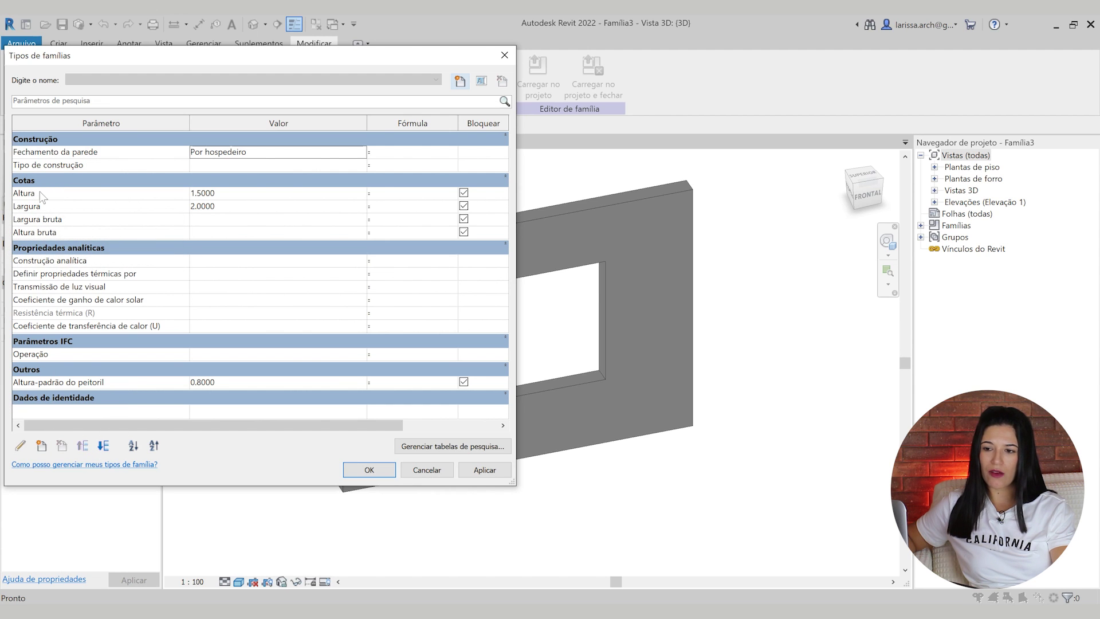
pyautogui.click(424, 468)
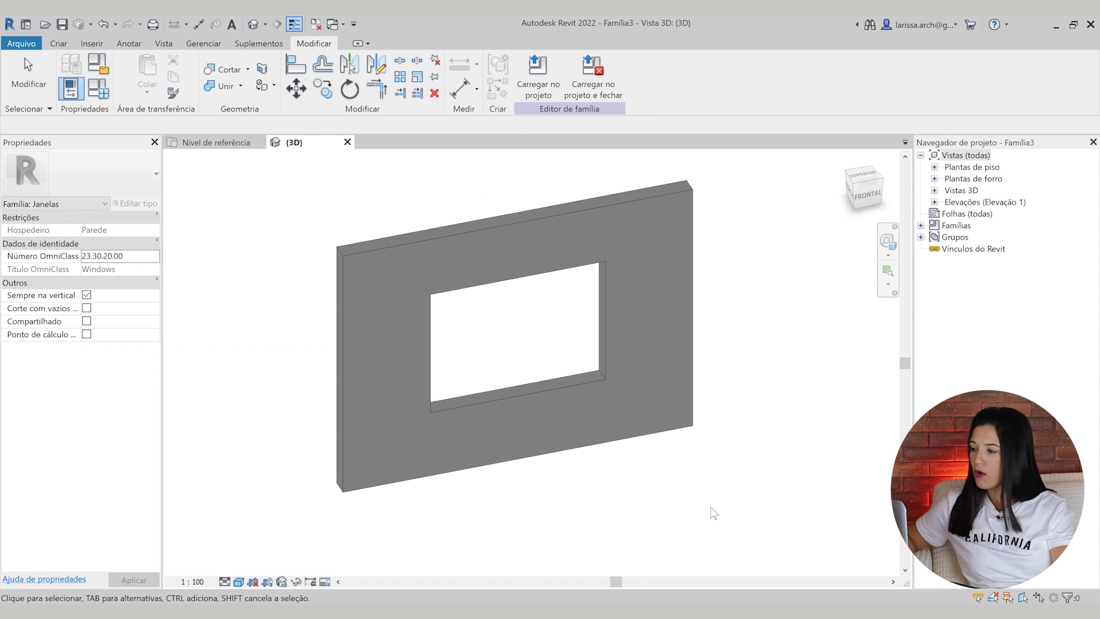
pyautogui.doubleClick(982, 167)
pyautogui.doubleClick(983, 178)
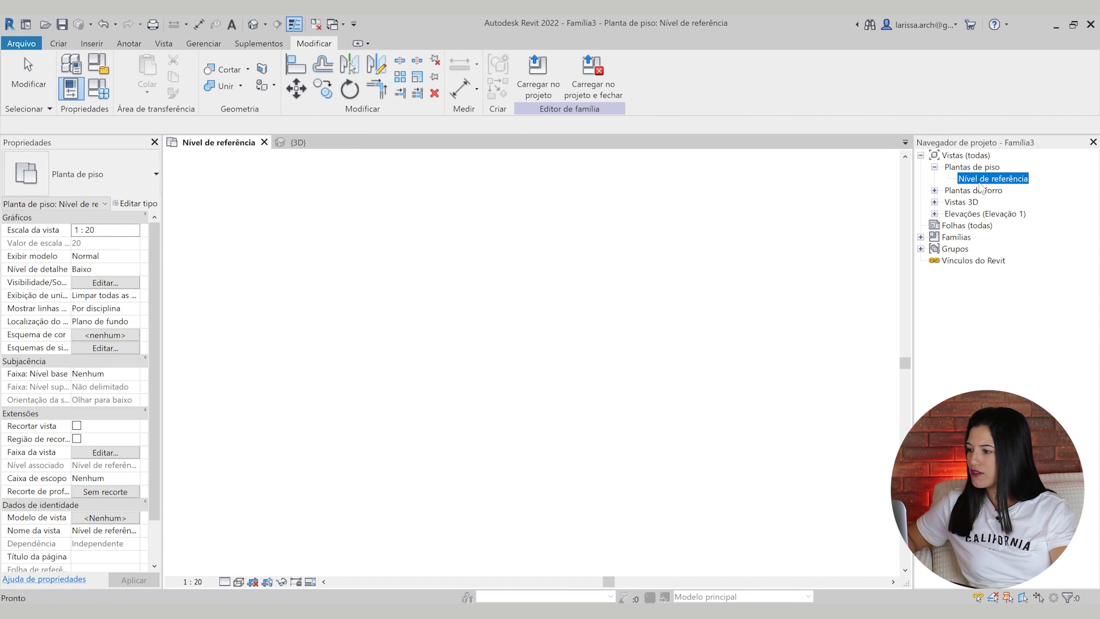
pyautogui.scroll(5, 523, 397)
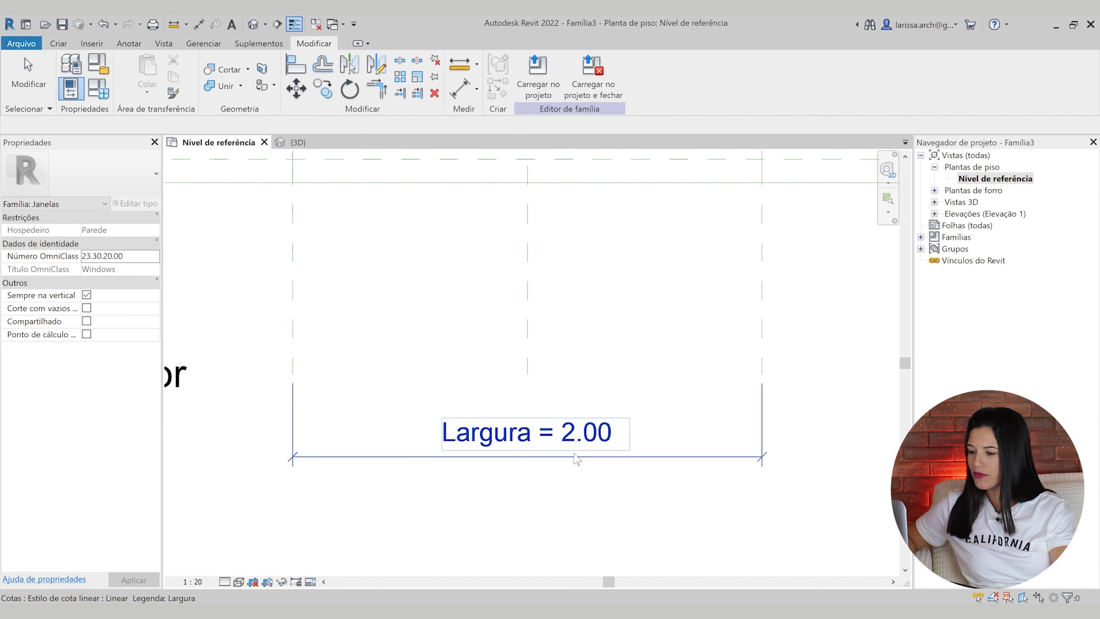
pyautogui.scroll(-5, 606, 433)
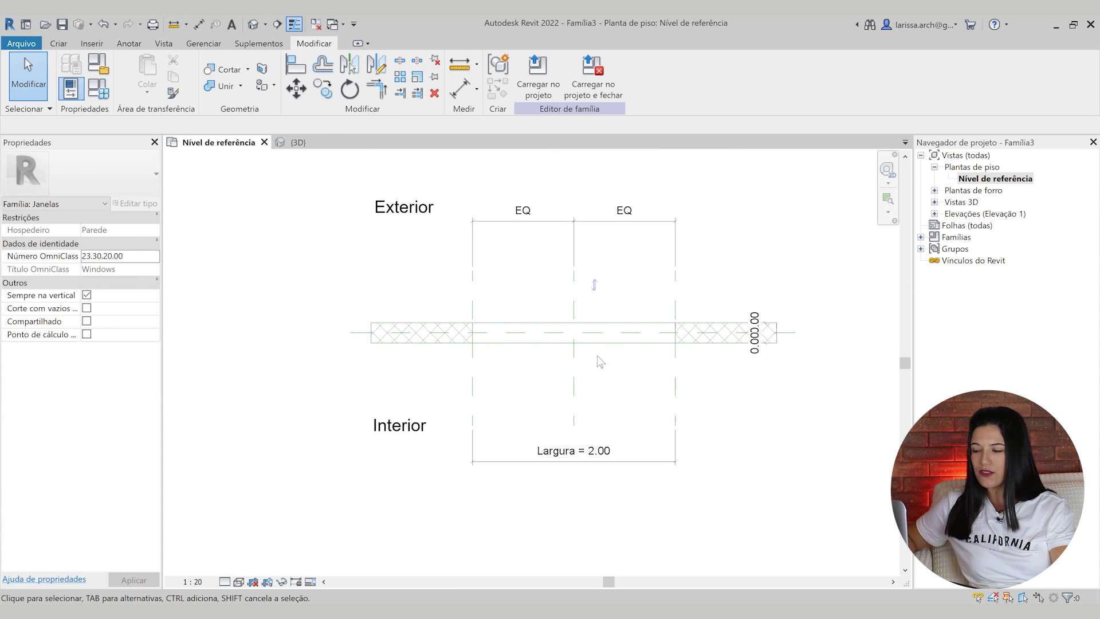
pyautogui.scroll(1, 600, 361)
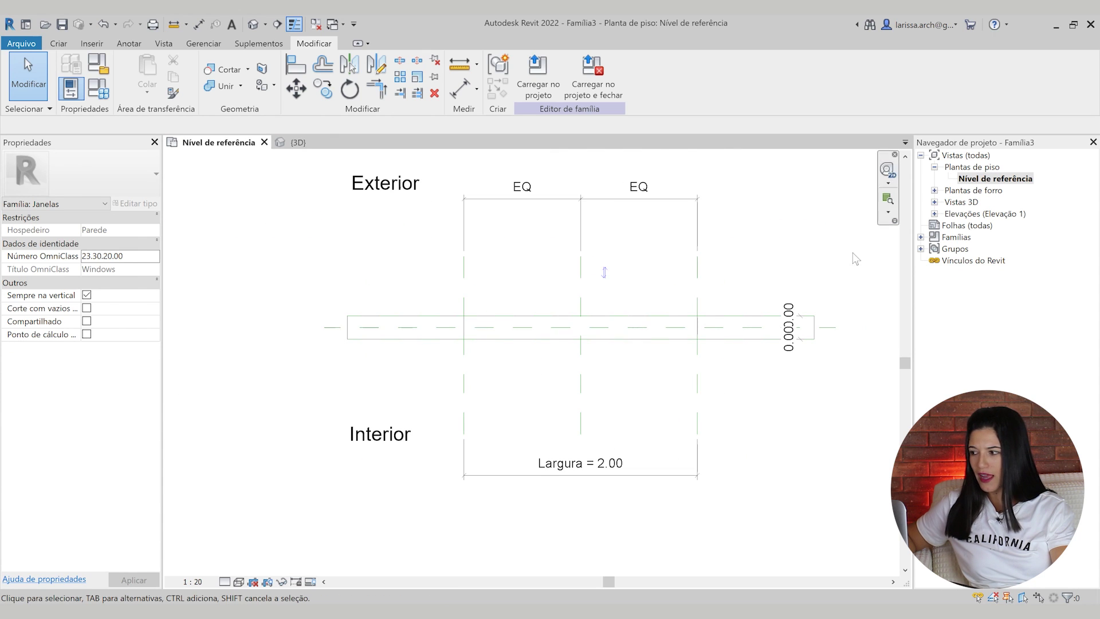
pyautogui.doubleClick(977, 214)
pyautogui.doubleClick(976, 248)
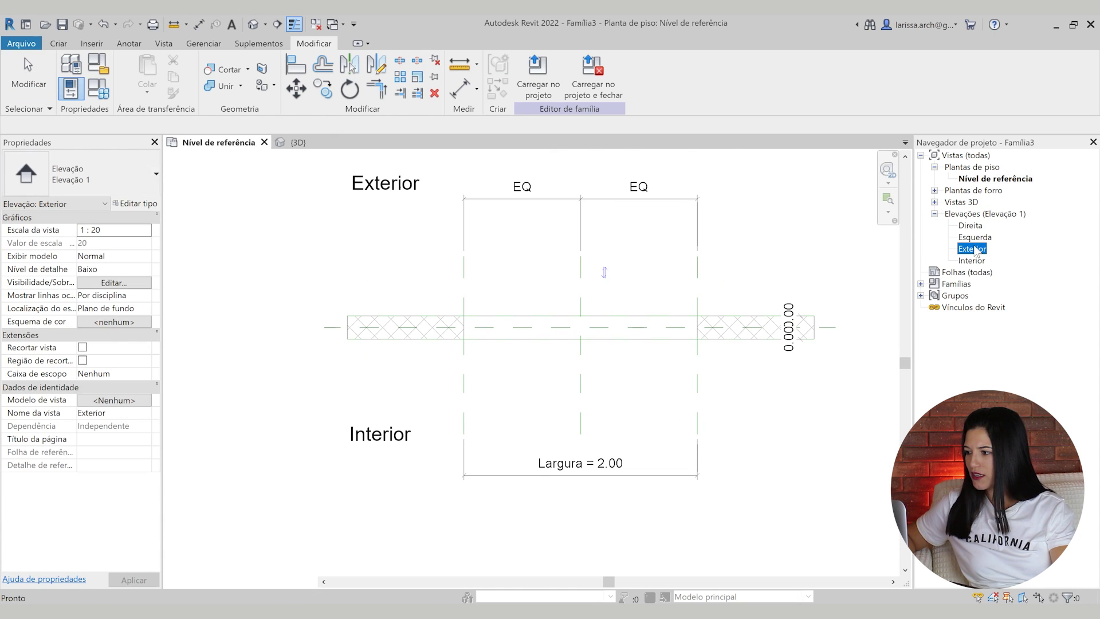
pyautogui.scroll(3, 343, 413)
pyautogui.scroll(-2, 430, 437)
pyautogui.click(429, 437)
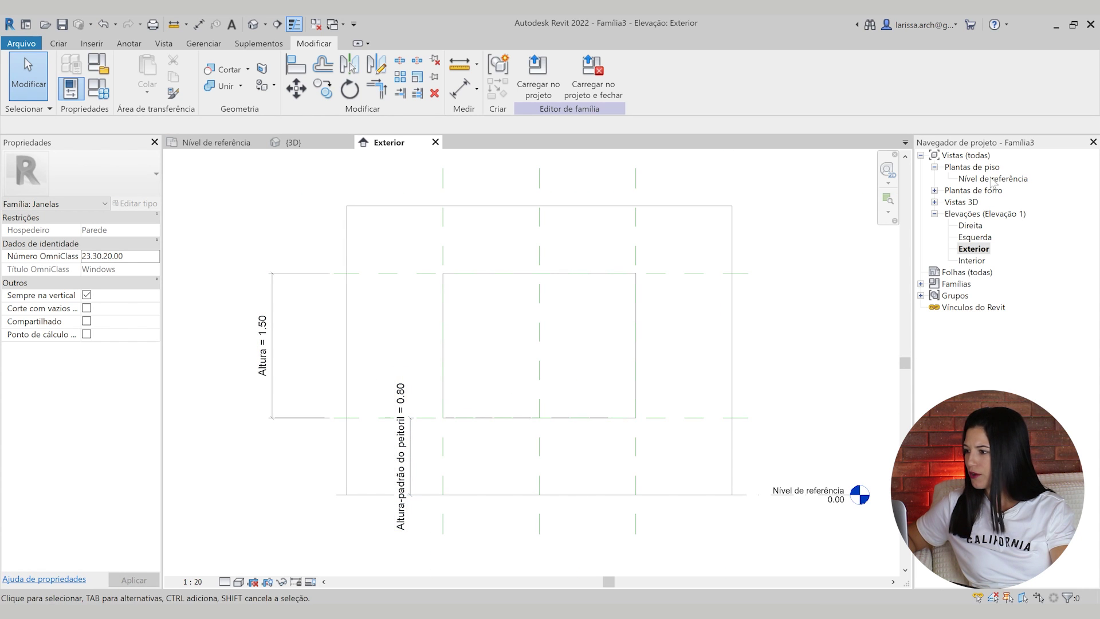
# Open the Nível de referência floor plan and set its visual style to Cores consistentes.
pyautogui.doubleClick(993, 179)
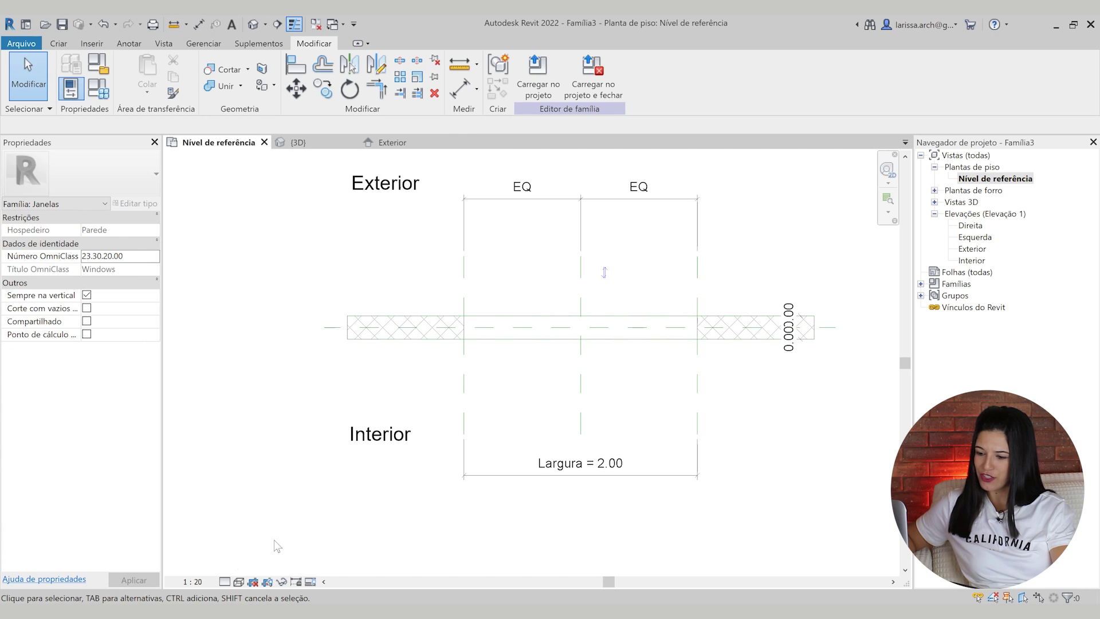
pyautogui.click(225, 582)
pyautogui.click(239, 582)
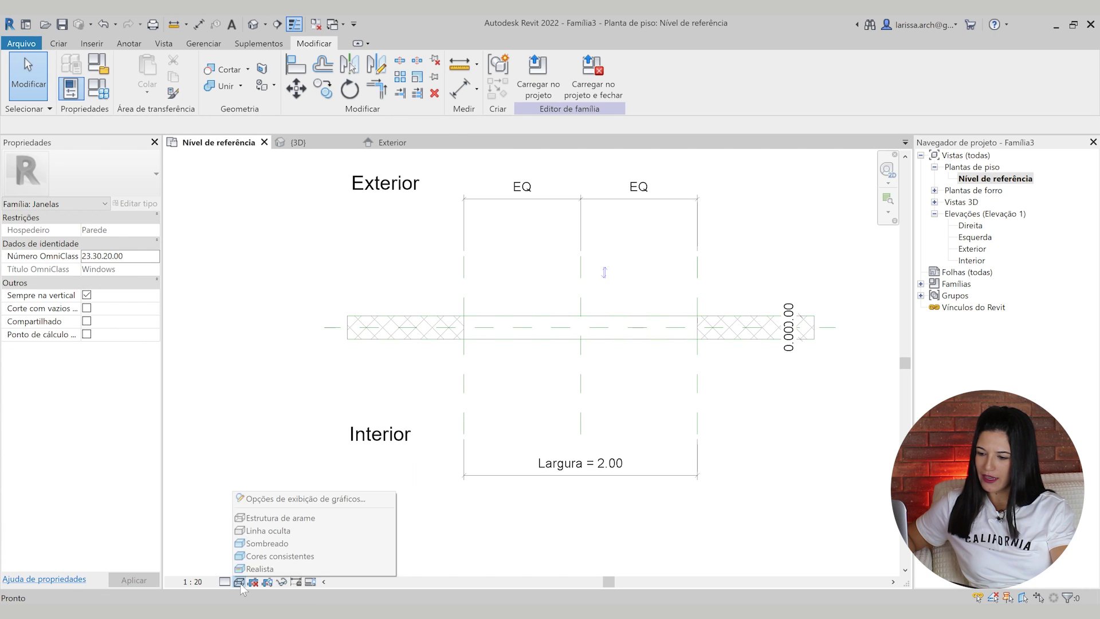
pyautogui.click(269, 554)
pyautogui.scroll(3, 412, 298)
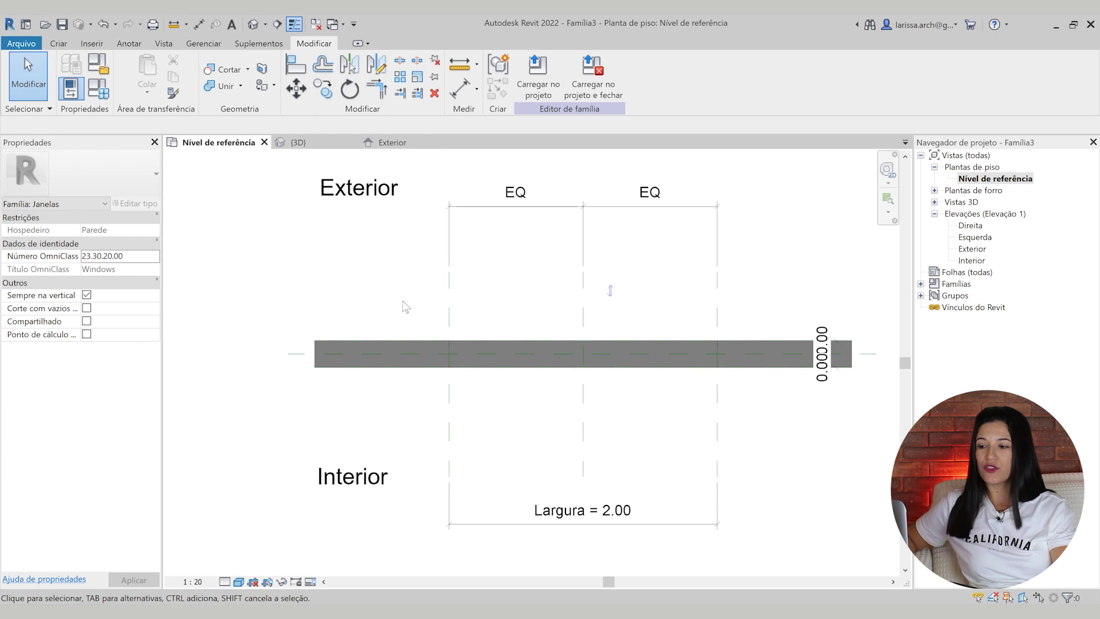
pyautogui.scroll(-1, 405, 306)
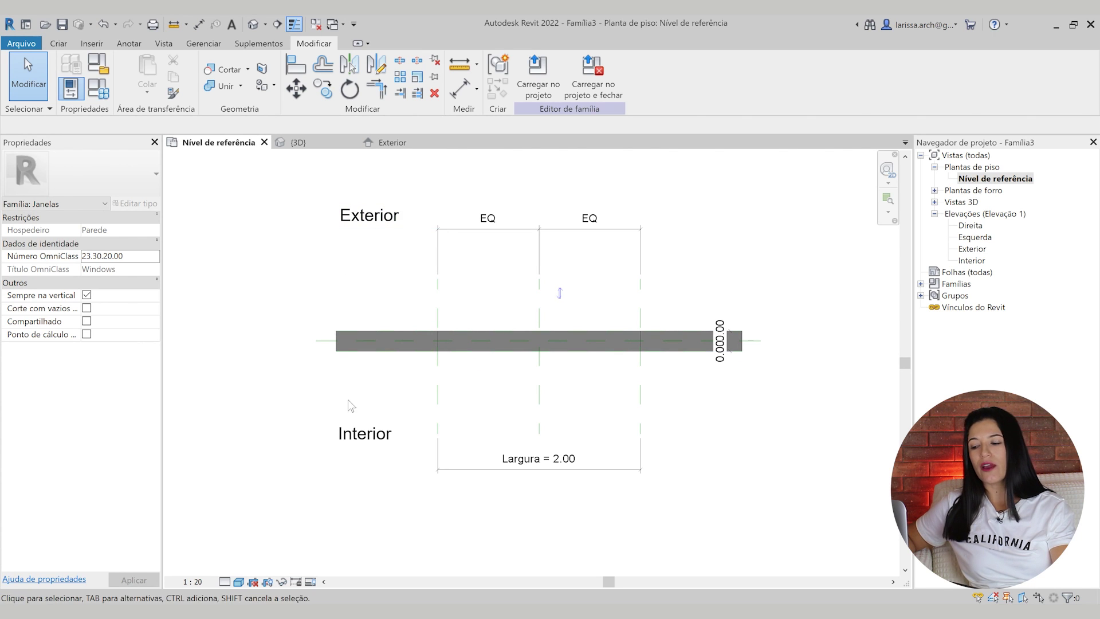
pyautogui.scroll(2, 467, 270)
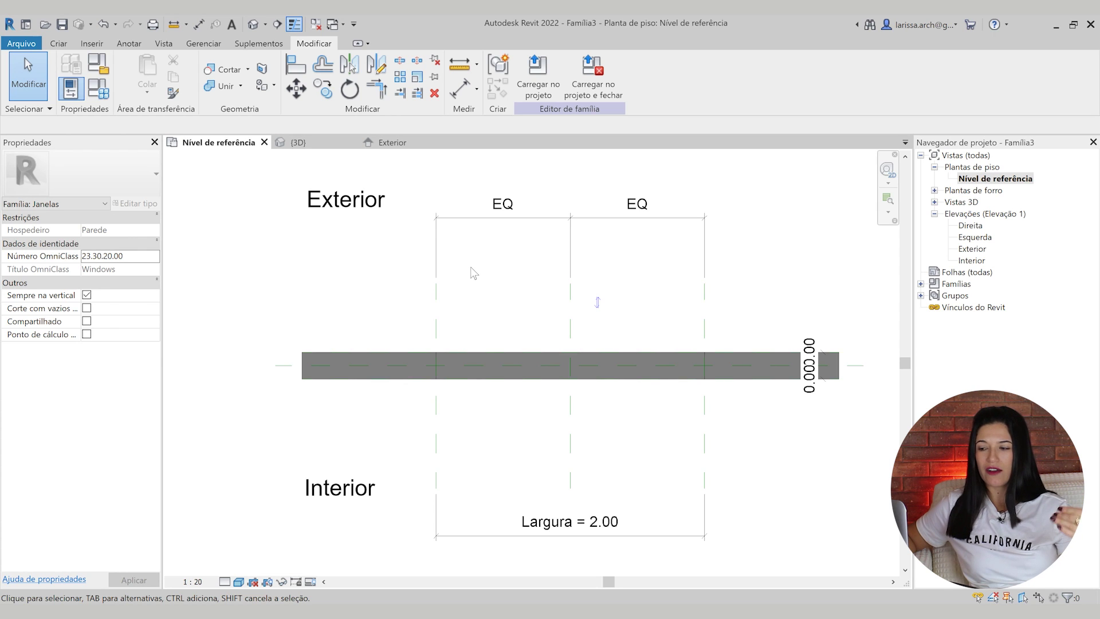
pyautogui.scroll(1, 384, 249)
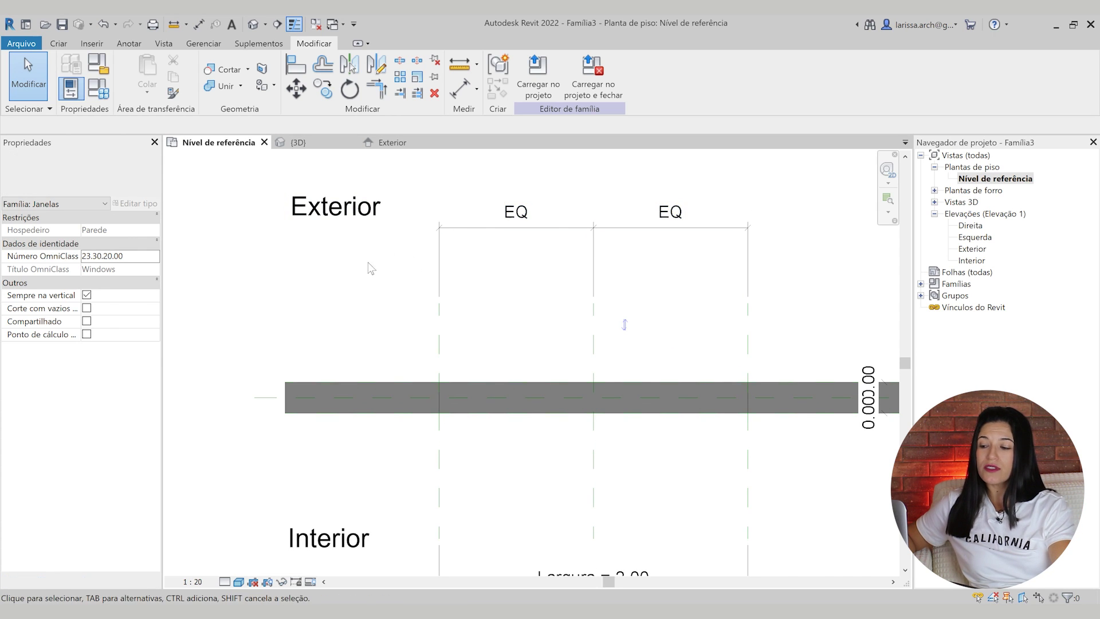
pyautogui.moveTo(452, 333); pyautogui.dragTo(453, 356, button='middle')
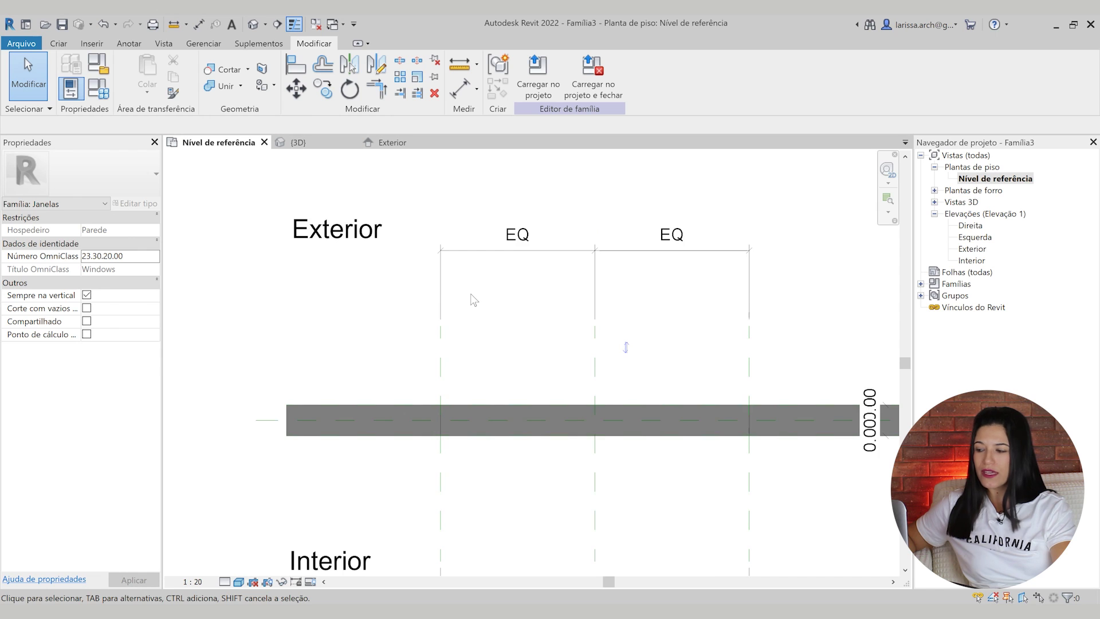
pyautogui.scroll(-2, 470, 293)
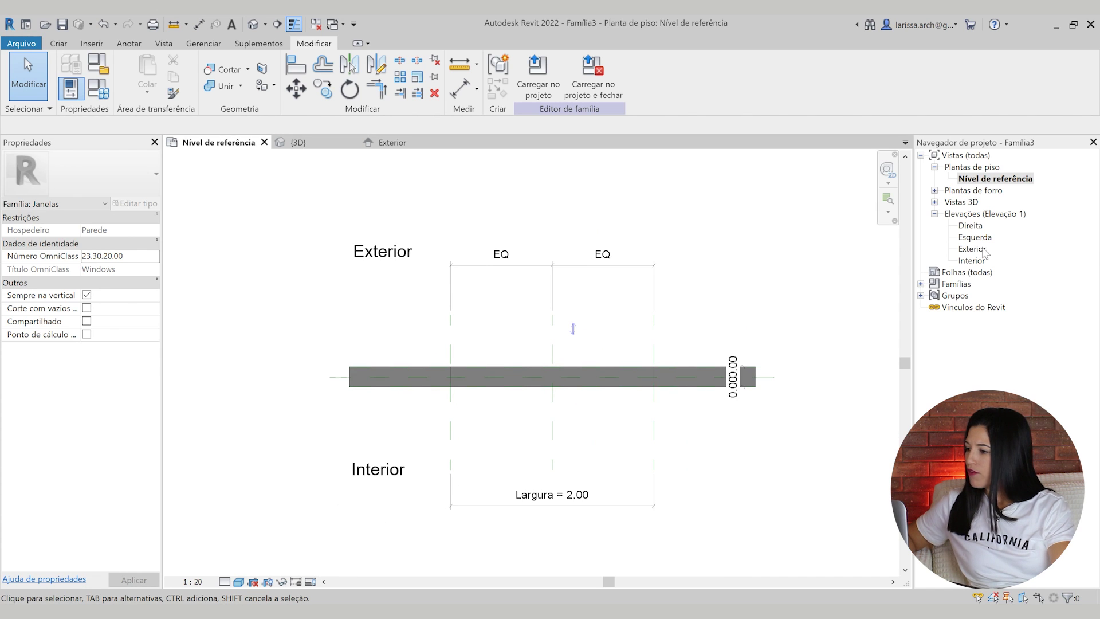
# Open the Exterior elevation and set its visual style to Cores consistentes.
pyautogui.doubleClick(976, 249)
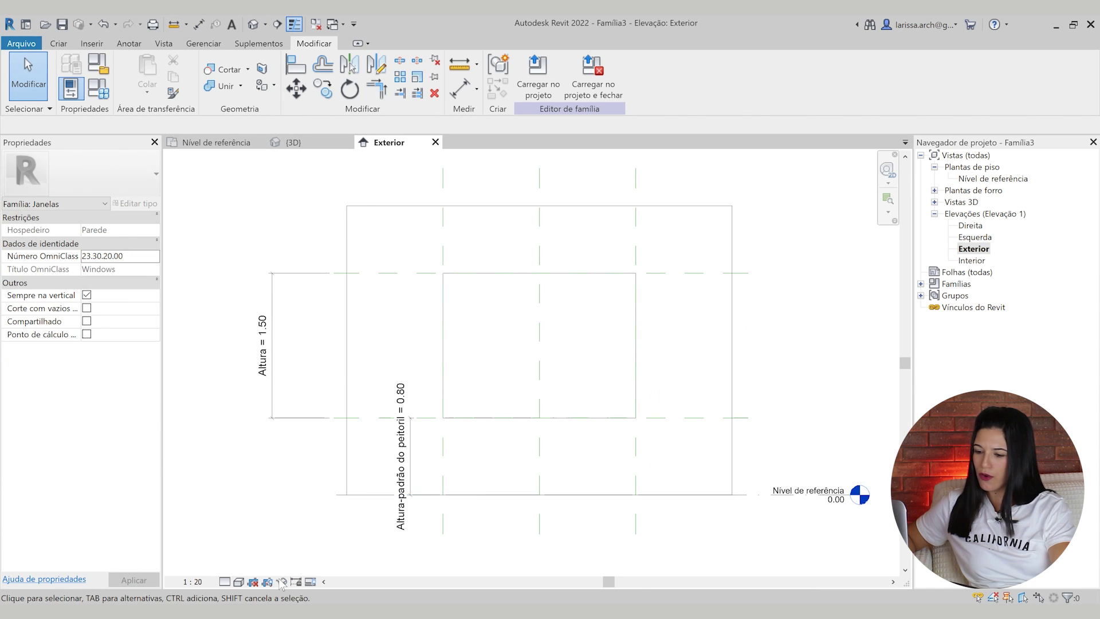
pyautogui.click(239, 582)
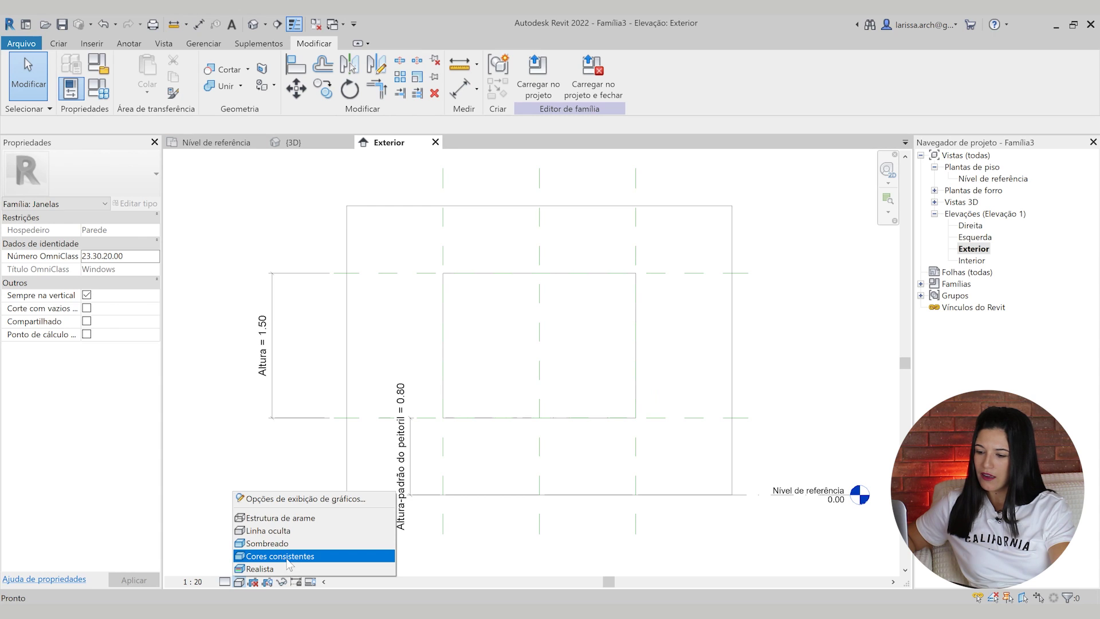
pyautogui.click(287, 560)
pyautogui.scroll(-1, 455, 422)
pyautogui.moveTo(314, 360); pyautogui.dragTo(450, 535)
pyautogui.scroll(2, 401, 509)
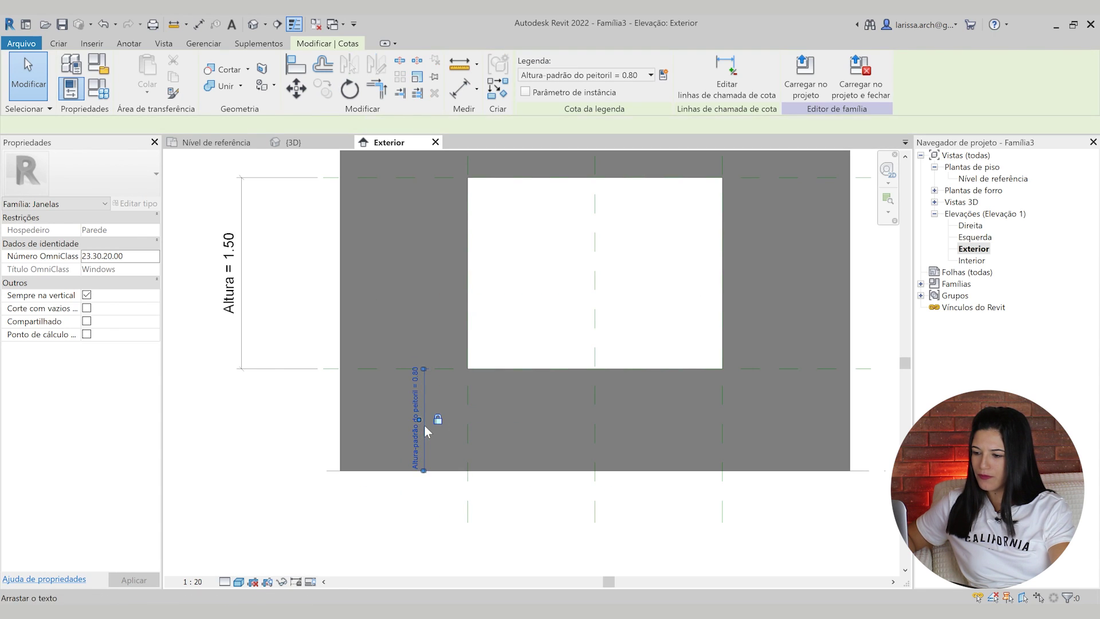
pyautogui.scroll(2, 429, 439)
pyautogui.moveTo(429, 440); pyautogui.dragTo(220, 447)
pyautogui.scroll(-4, 456, 447)
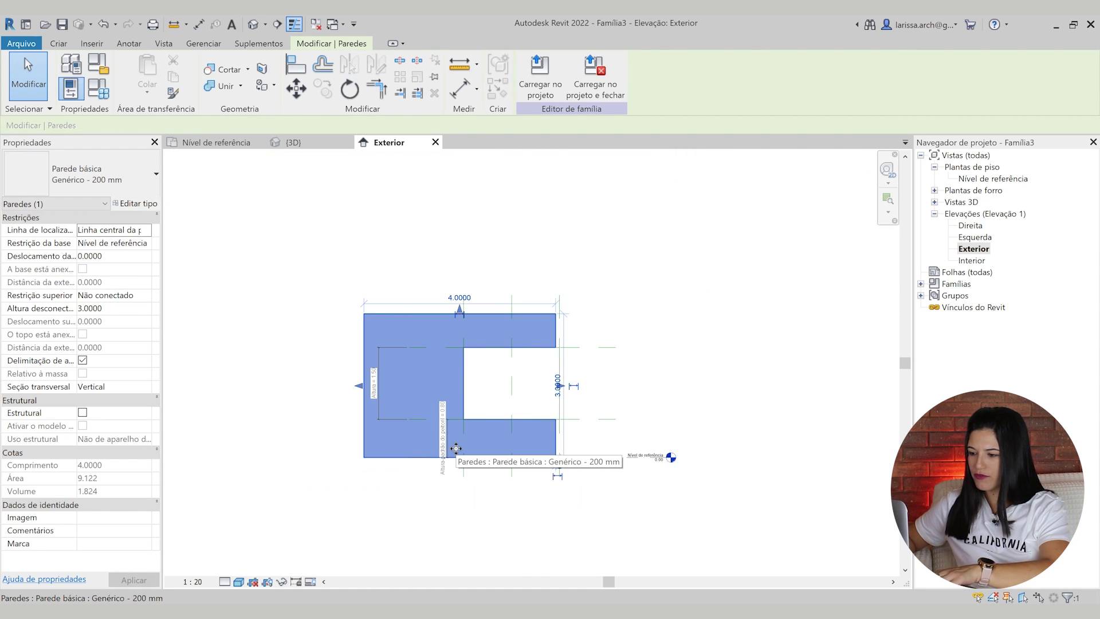
pyautogui.scroll(3, 456, 448)
pyautogui.scroll(-1, 455, 416)
pyautogui.press('Escape')
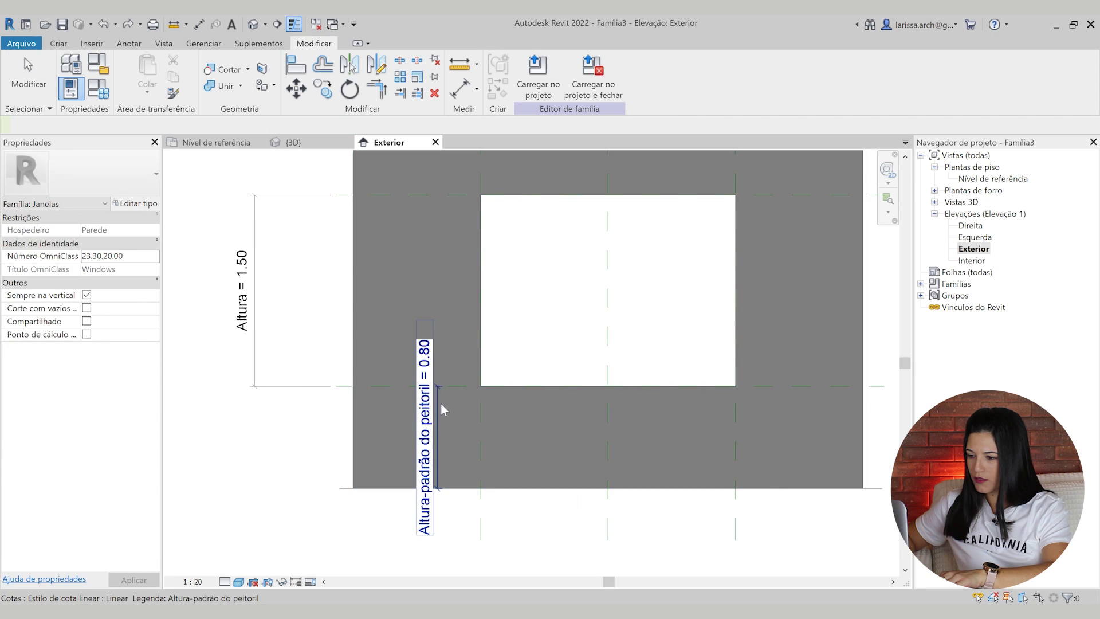
# Move the Altura-padrão do peitoril dimension outside the wall, beside the Altura dimension.
pyautogui.click(437, 401)
pyautogui.scroll(2, 438, 398)
pyautogui.scroll(2, 439, 396)
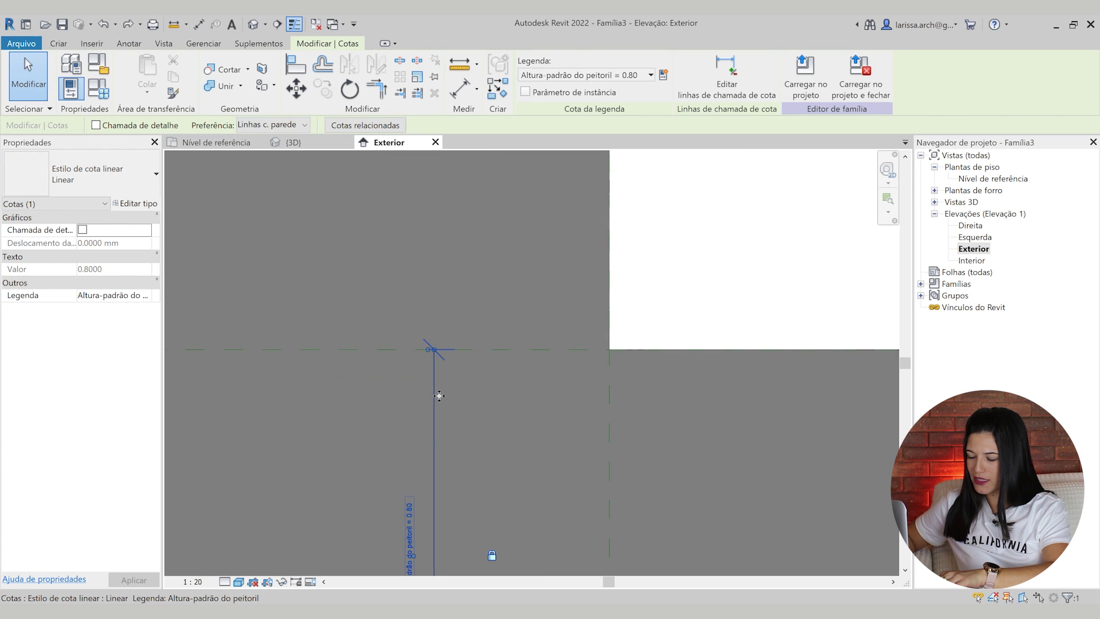
pyautogui.scroll(-5, 454, 393)
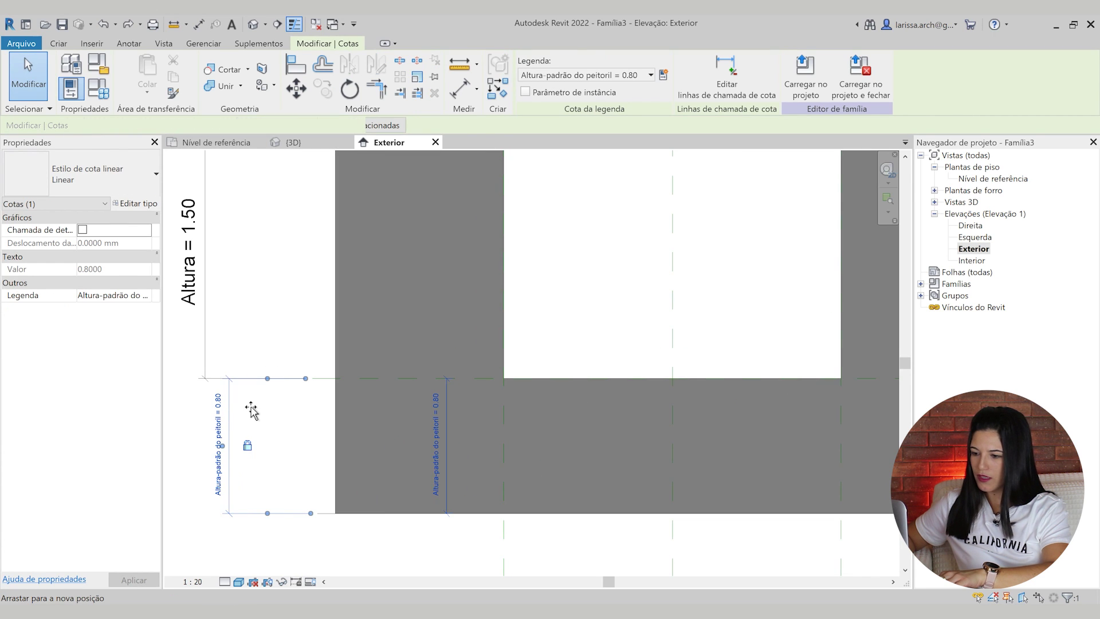
pyautogui.click(359, 513)
pyautogui.scroll(2, 309, 330)
pyautogui.moveTo(328, 336); pyautogui.dragTo(351, 334, button='middle')
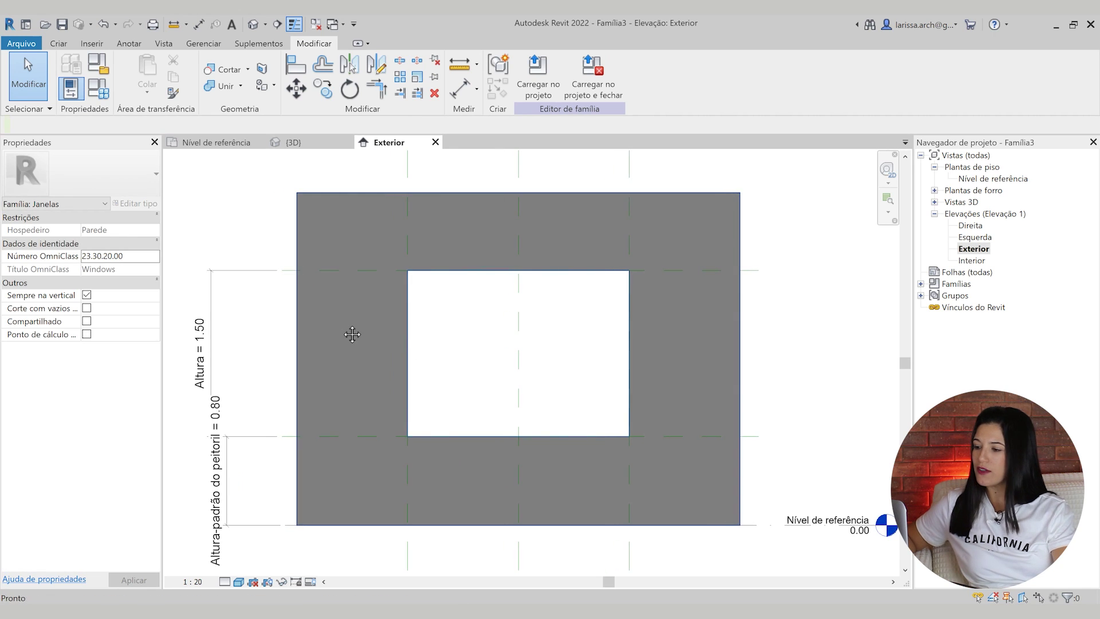
# Set the Exterior elevation's visual style to Linha oculta and turn off Linhas finas.
pyautogui.click(238, 582)
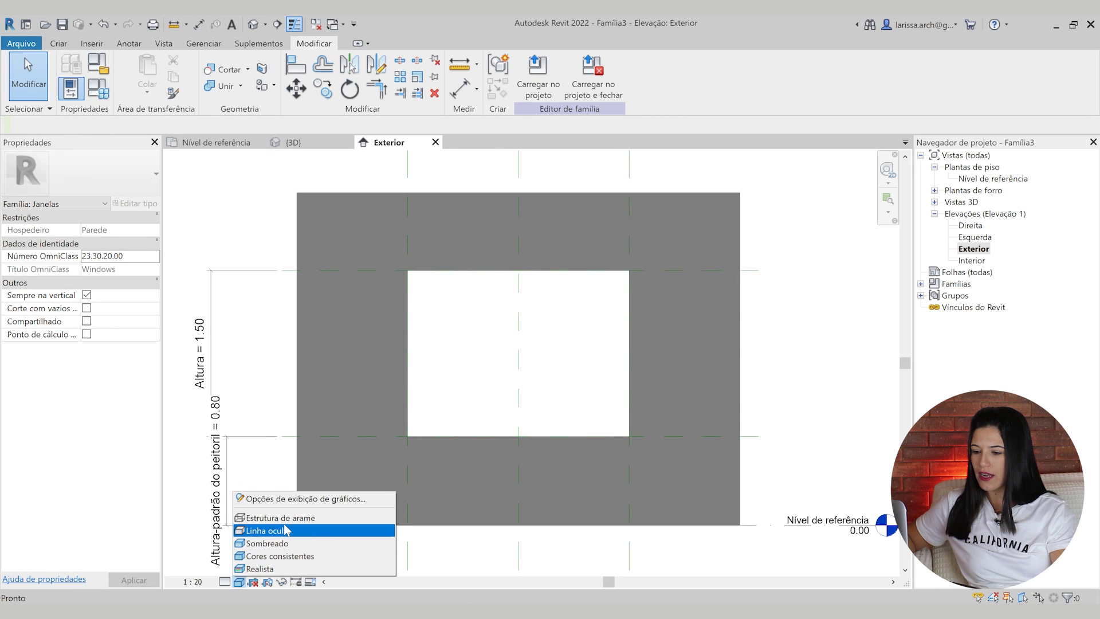
pyautogui.click(288, 531)
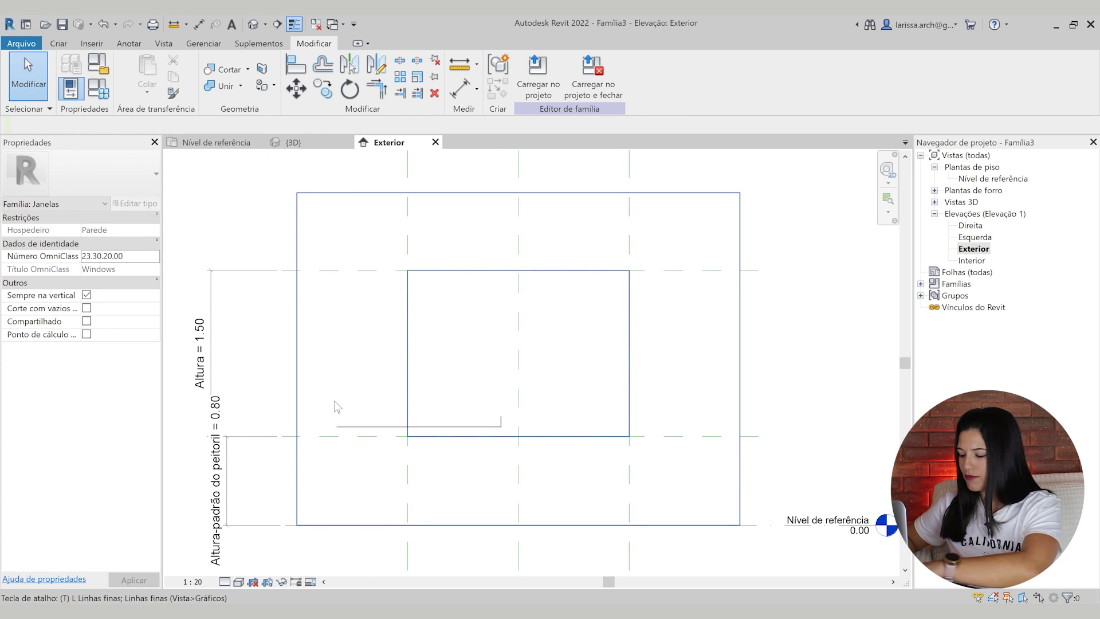
pyautogui.scroll(-1, 426, 353)
pyautogui.scroll(2, 426, 353)
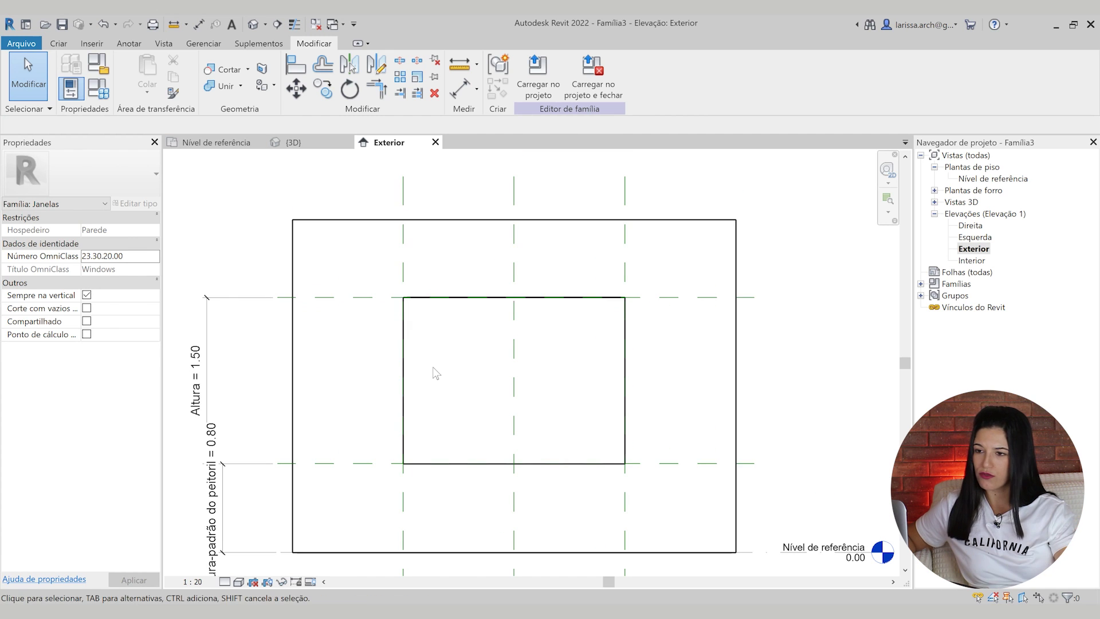
# Draw a horizontal reference plane across the full wall width, slightly below the upper edge of the window opening.
pyautogui.click(63, 44)
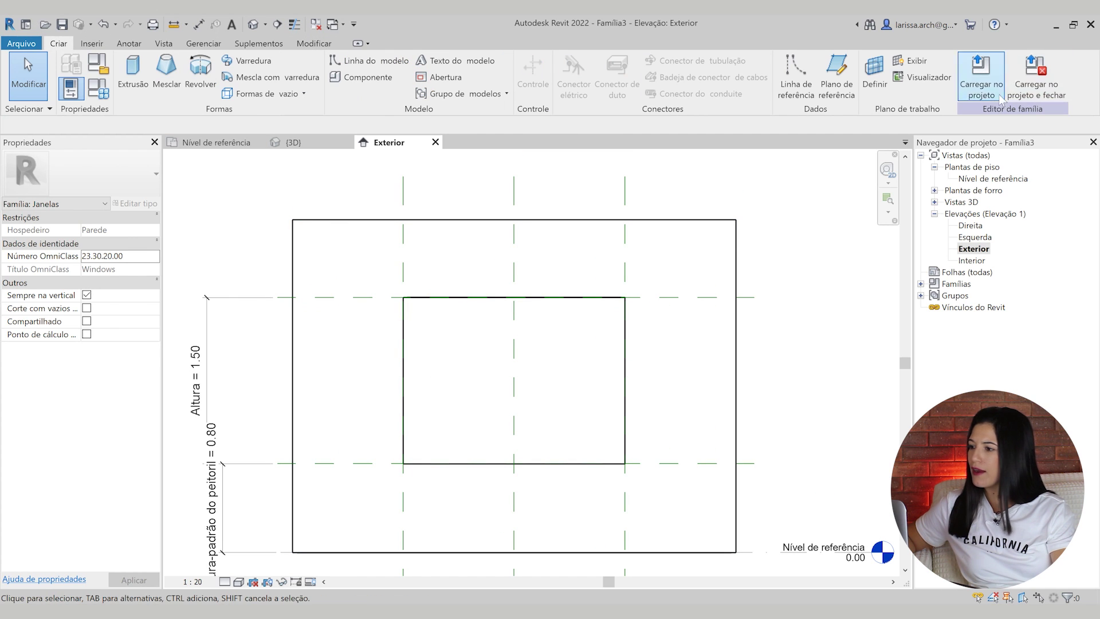
pyautogui.scroll(5, 273, 304)
pyautogui.click(281, 307)
pyautogui.scroll(-5, 282, 306)
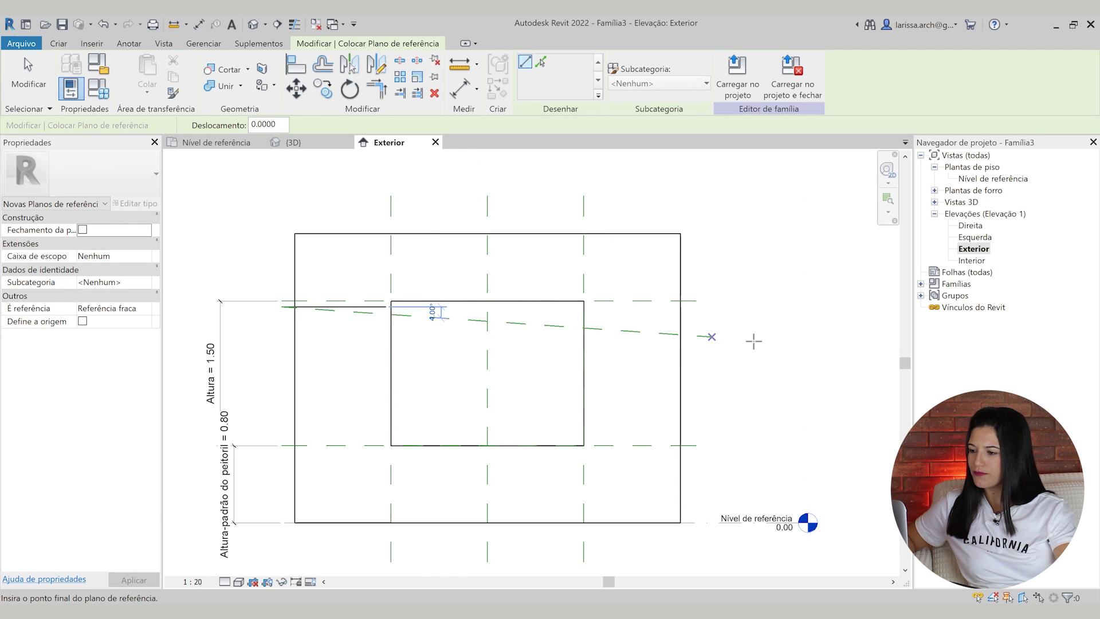
pyautogui.click(696, 307)
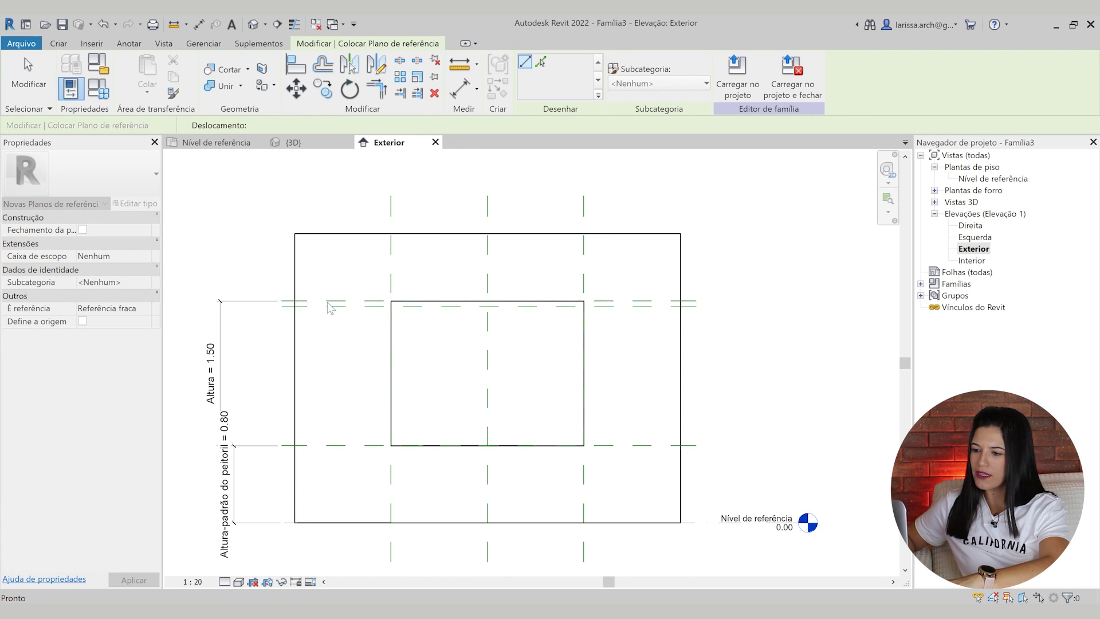
# Set the new horizontal reference plane's distance below the opening's upper edge to 0.04 m.
pyautogui.scroll(3, 279, 299)
pyautogui.press('Escape')
pyautogui.click(394, 318)
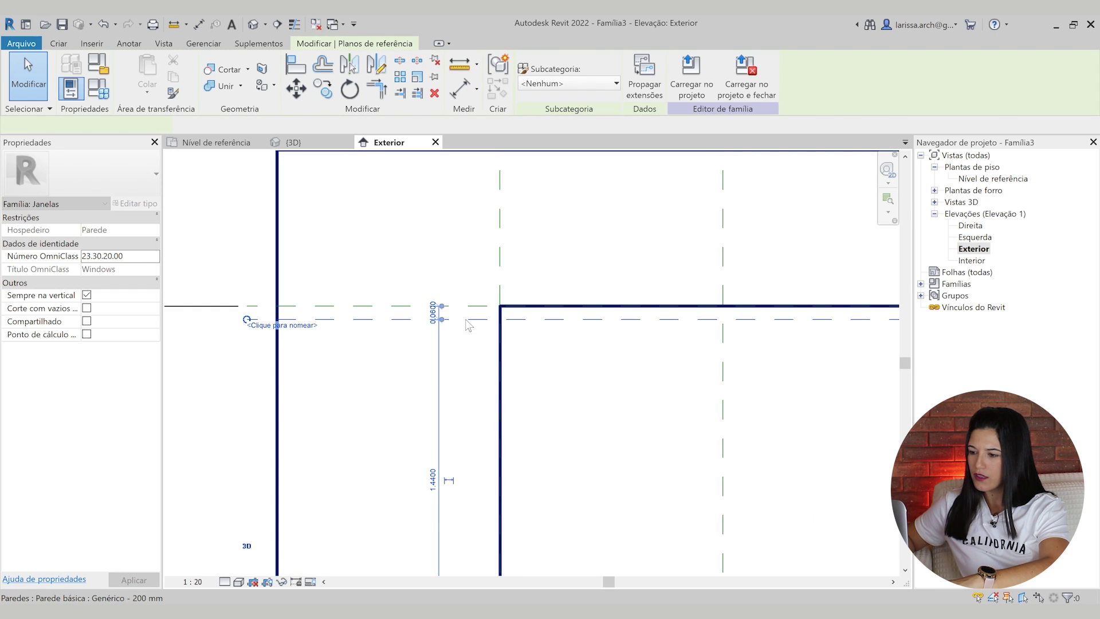
pyautogui.scroll(5, 453, 321)
pyautogui.click(612, 319)
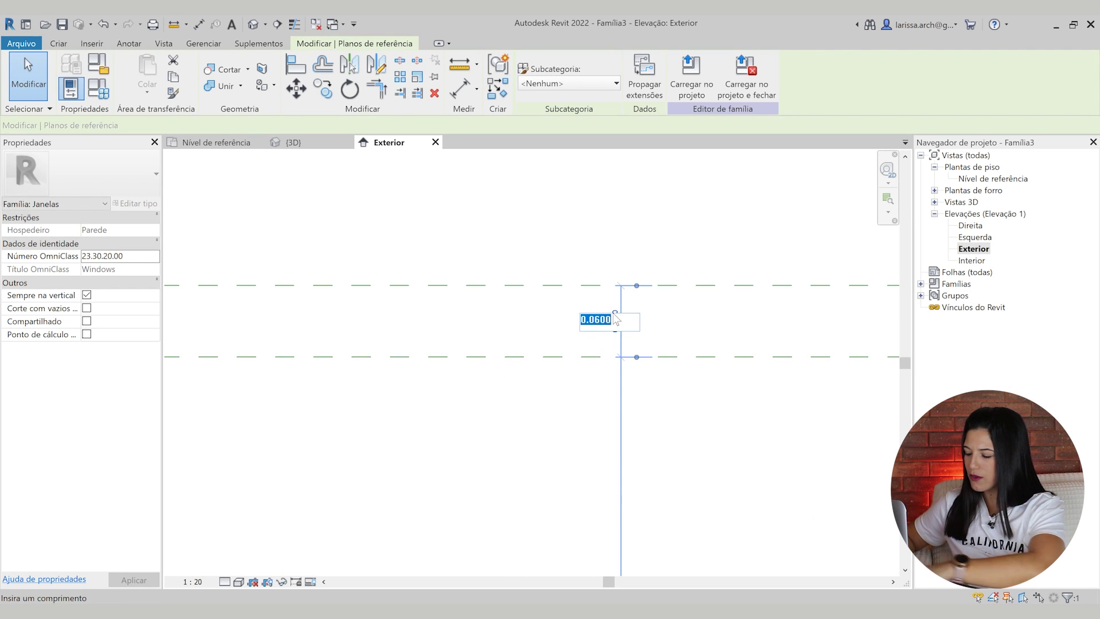
pyautogui.write('.04')
pyautogui.press('Return')
pyautogui.scroll(-6, 608, 311)
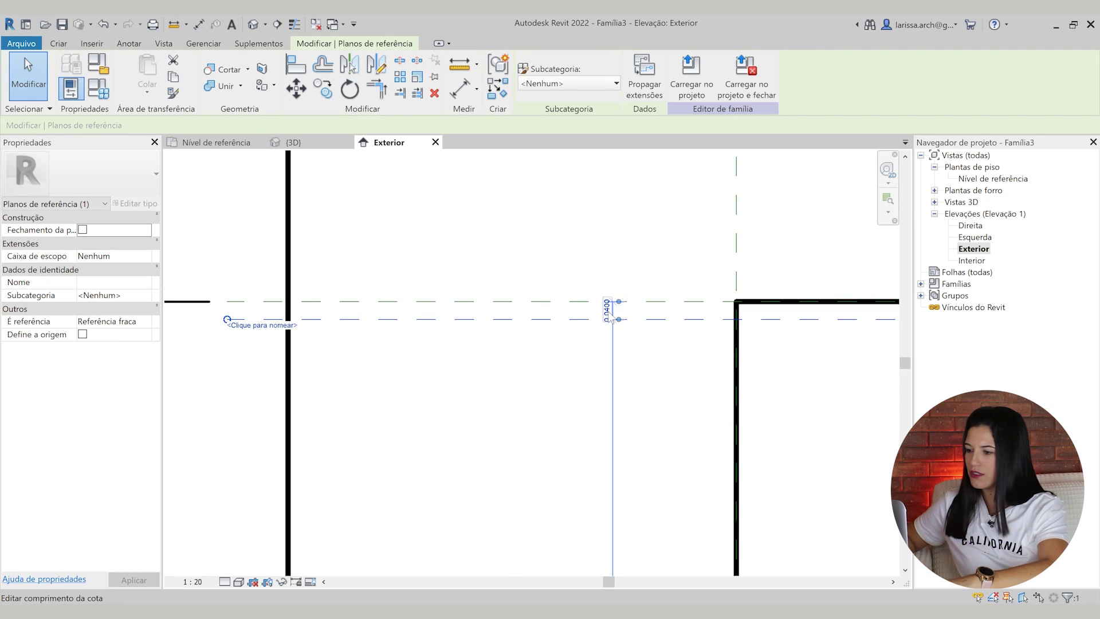
# Copy that horizontal reference plane 0.02 m downward.
pyautogui.scroll(3, 524, 319)
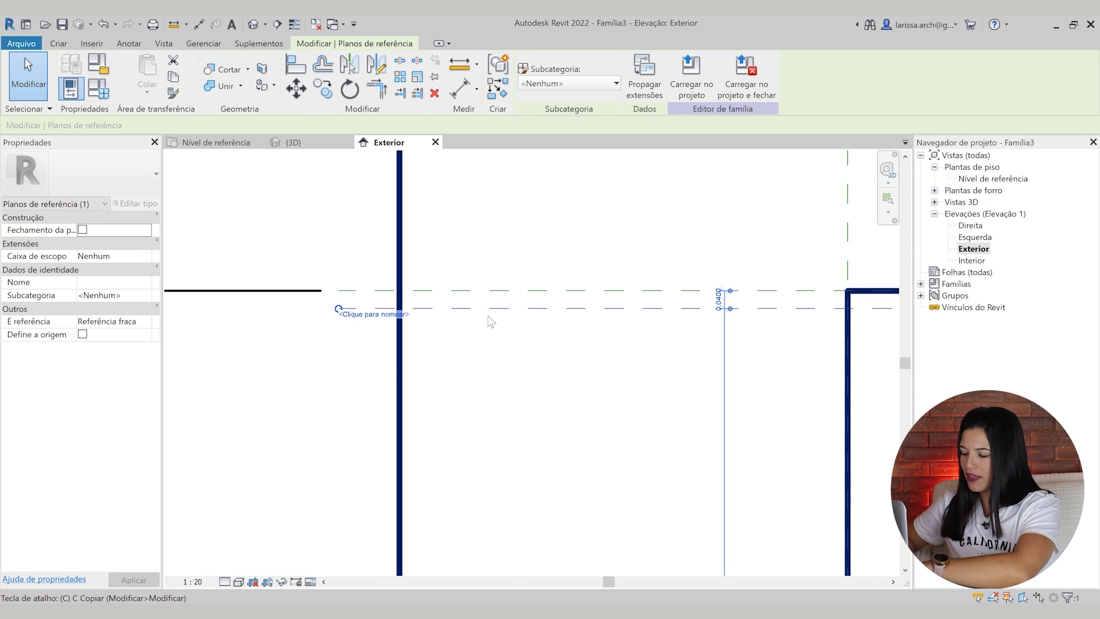
pyautogui.press('Escape')
pyautogui.click(376, 307)
pyautogui.press('c')
pyautogui.press('o')
pyautogui.click(373, 309)
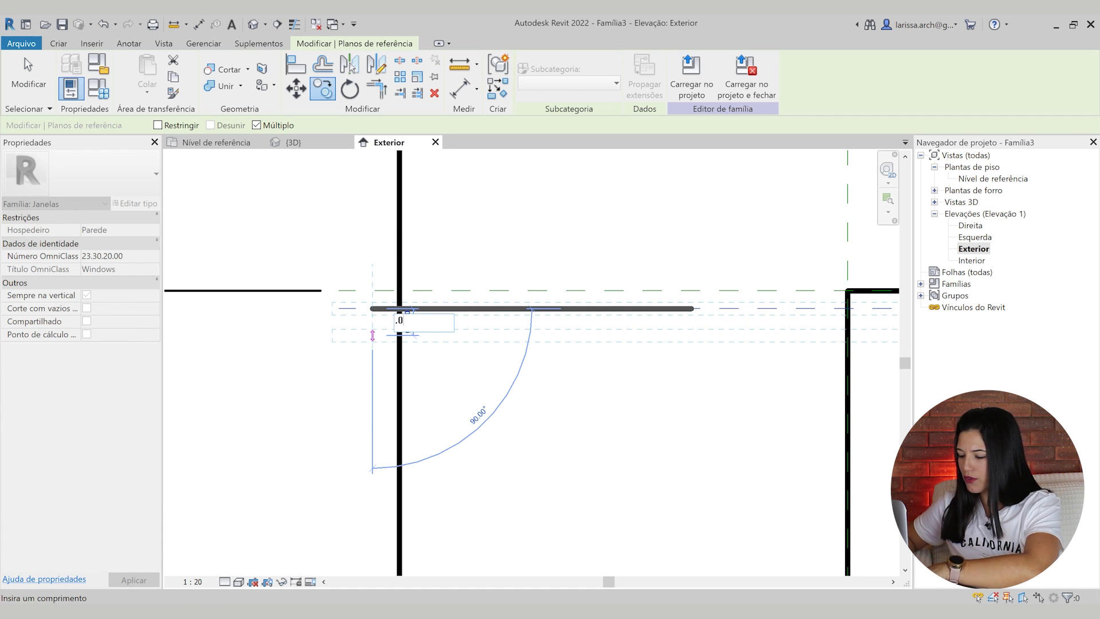
pyautogui.write('.02')
pyautogui.press('Return')
pyautogui.press('Escape')
pyautogui.press('Escape')
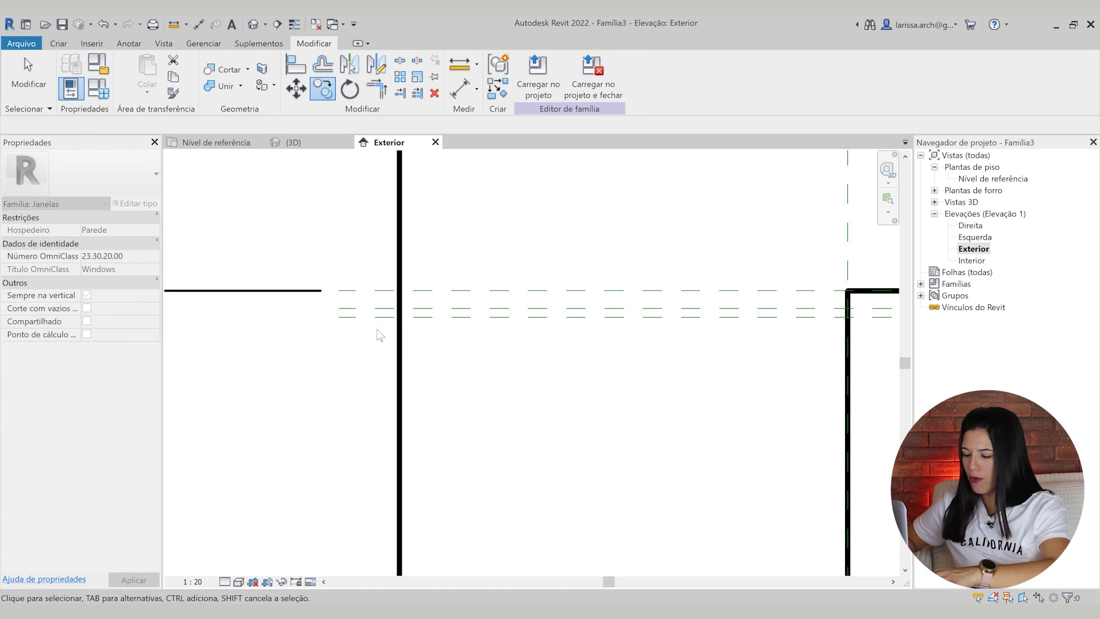
# Add an aligned dimension chain across the three upper horizontal reference planes outside the wall, and lock its spacings.
pyautogui.click(127, 44)
pyautogui.click(68, 86)
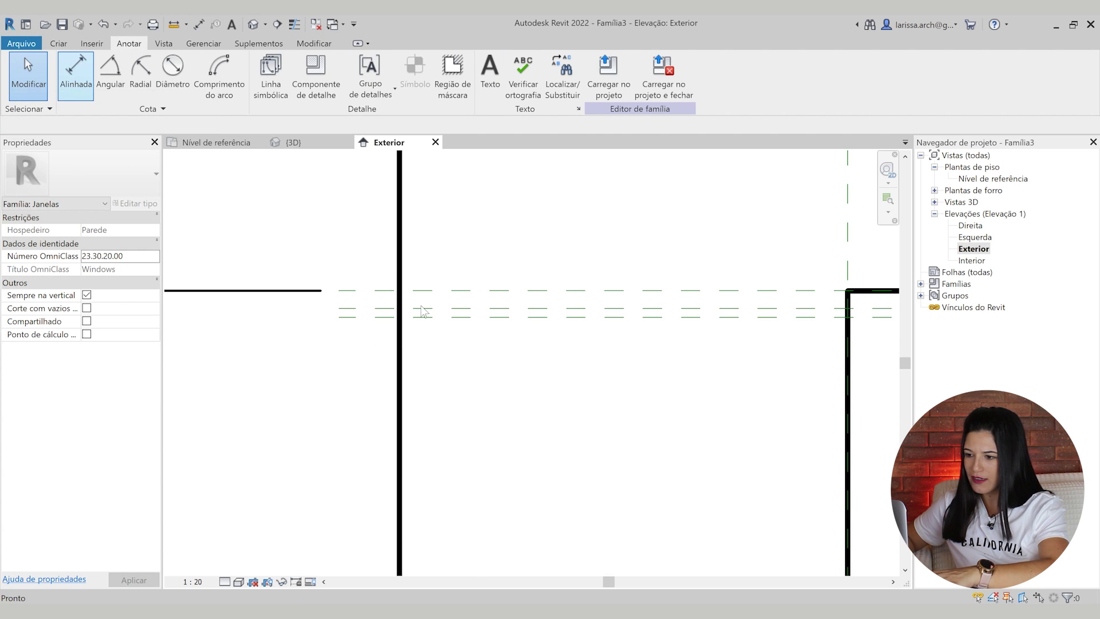
pyautogui.click(364, 313)
pyautogui.scroll(2, 358, 316)
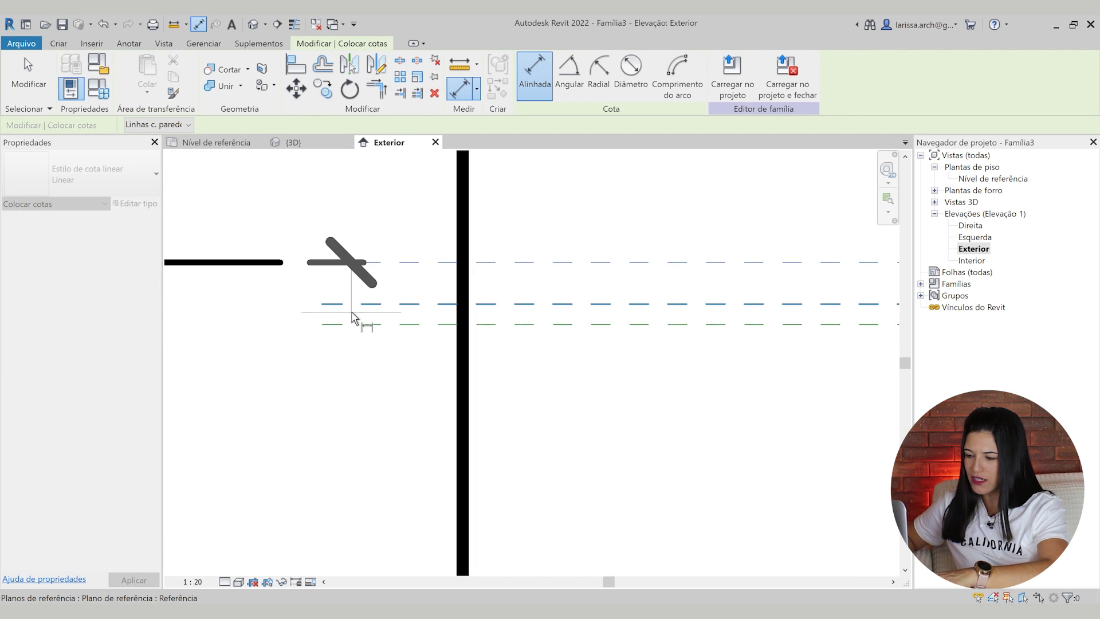
pyautogui.scroll(-5, 346, 328)
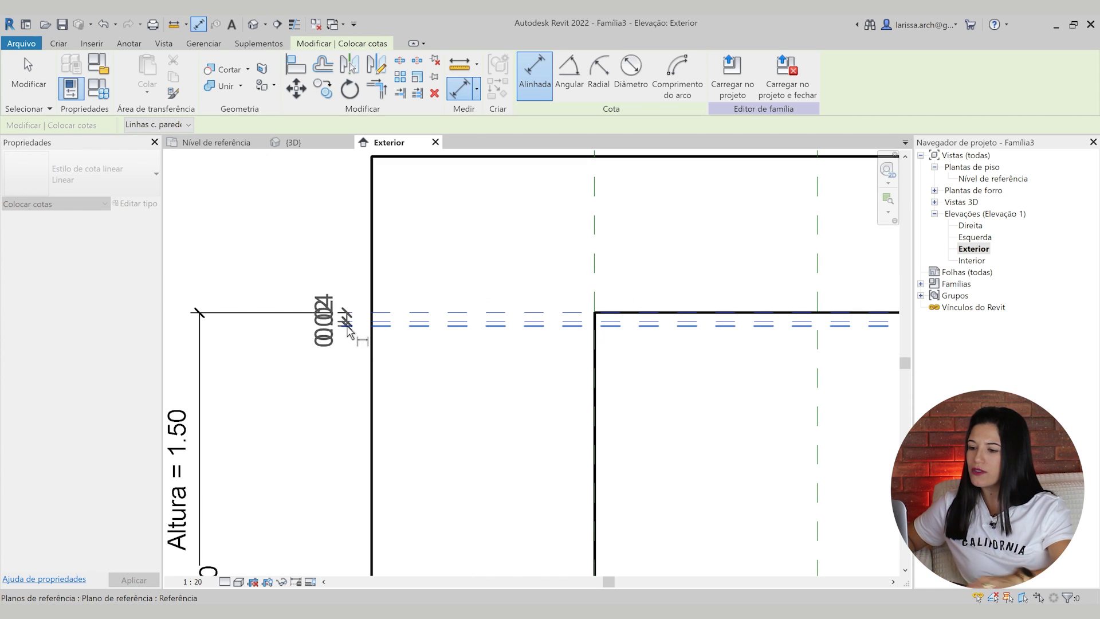
pyautogui.scroll(4, 344, 316)
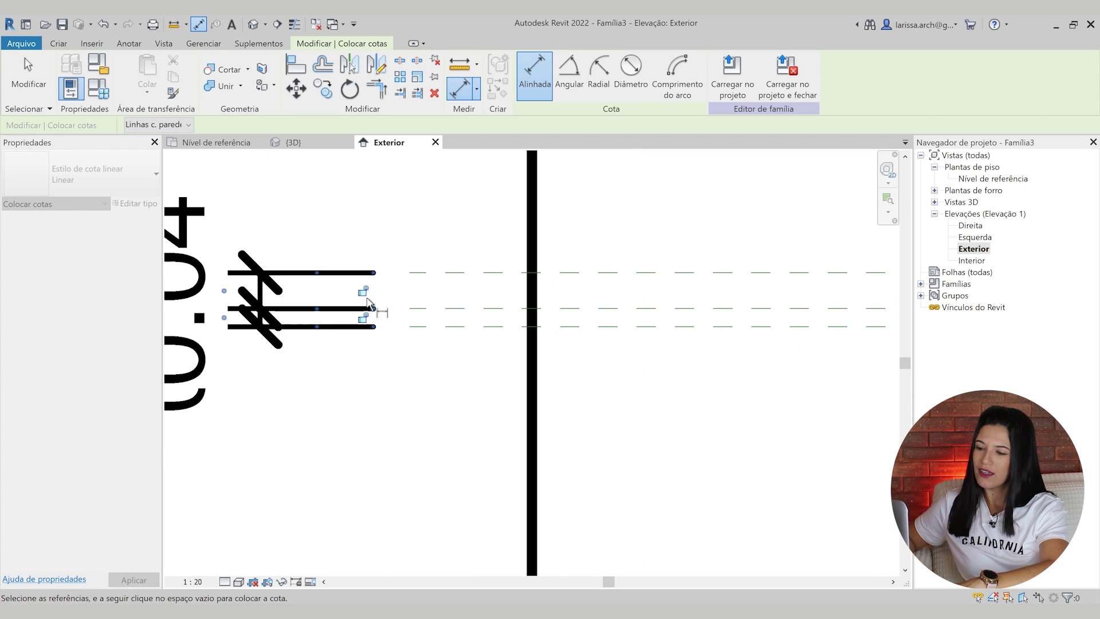
pyautogui.click(364, 292)
pyautogui.scroll(-2, 385, 298)
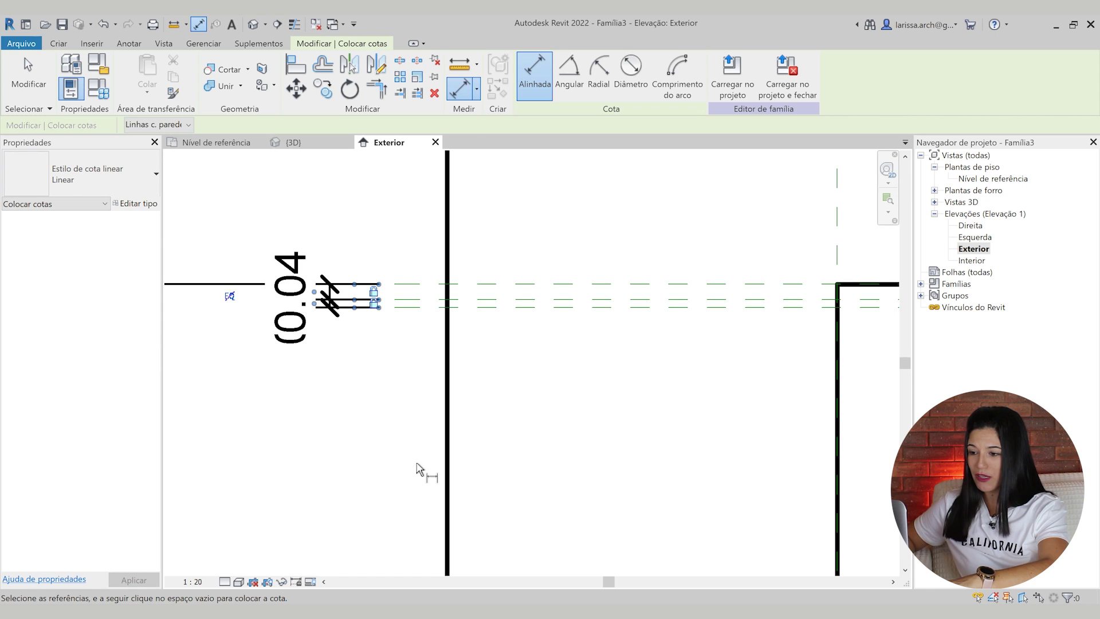
pyautogui.press('Escape')
pyautogui.press('Escape')
# Mirror the two upper frame planes and their dimension chain to the opening's lower edge, using a drawn horizontal axis at the opening's mid-height.
pyautogui.scroll(2, 401, 249)
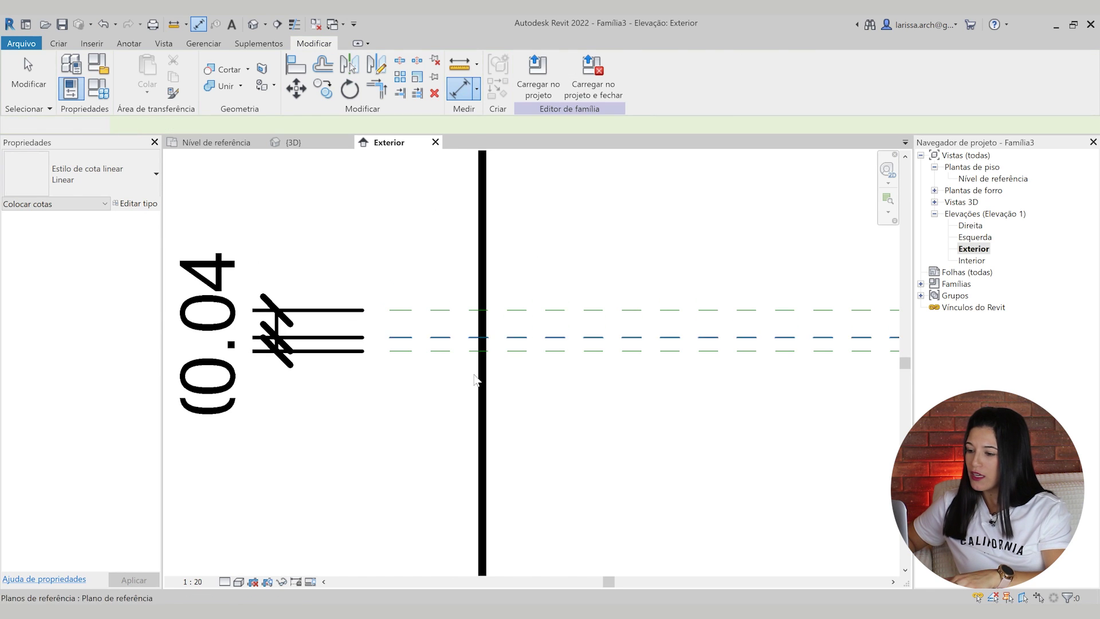
pyautogui.press('Escape')
pyautogui.moveTo(435, 397); pyautogui.dragTo(409, 334)
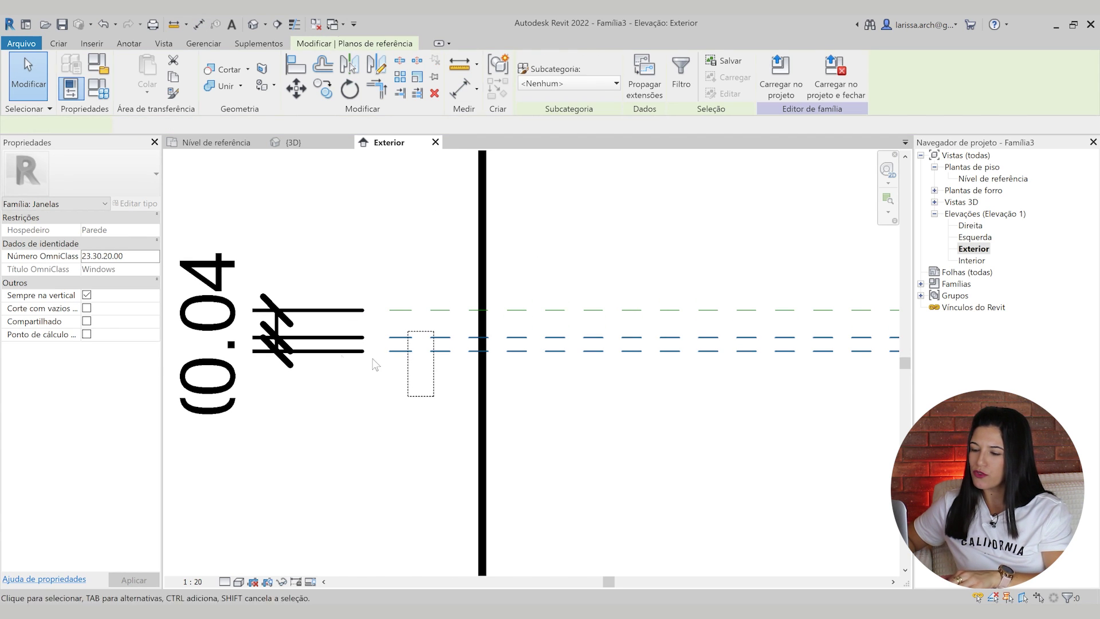
pyautogui.scroll(-1, 437, 343)
pyautogui.scroll(2, 322, 339)
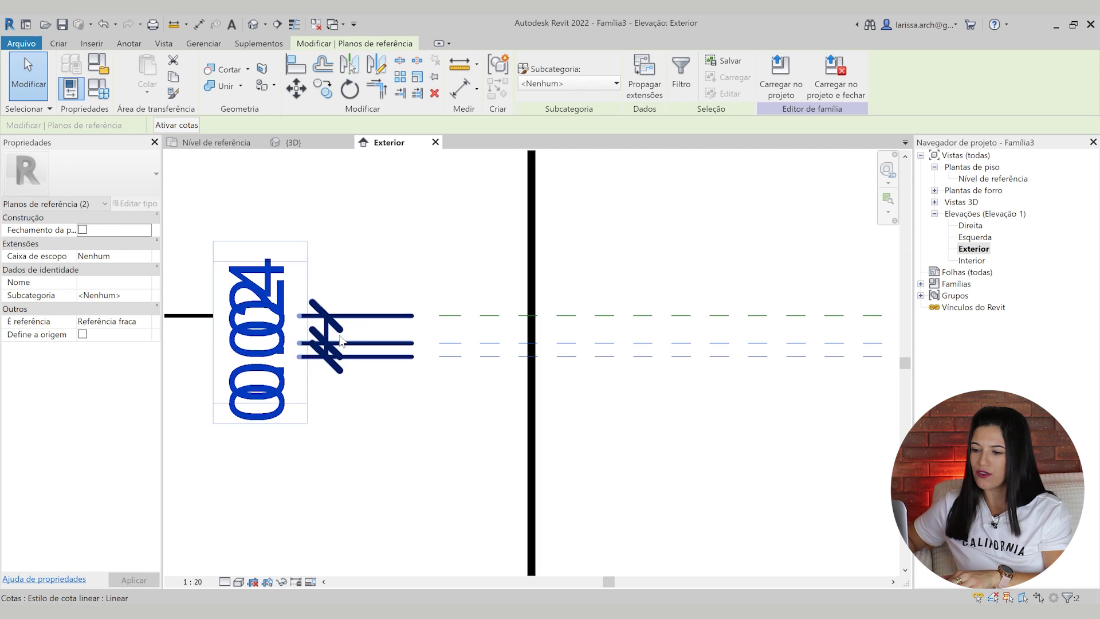
pyautogui.keyDown('ctrl'); pyautogui.click(375, 343); pyautogui.keyUp('ctrl')
pyautogui.scroll(2, 427, 322)
pyautogui.keyDown('ctrl'); pyautogui.click(523, 316); pyautogui.keyUp('ctrl')
pyautogui.scroll(-4, 479, 315)
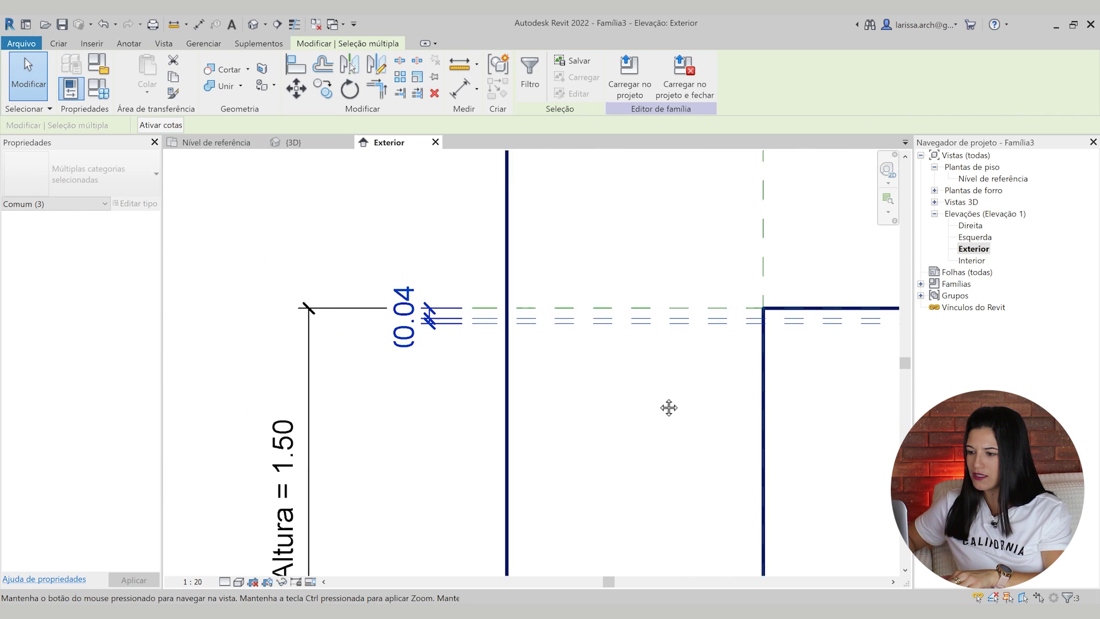
pyautogui.moveTo(669, 407); pyautogui.dragTo(649, 406, button='middle')
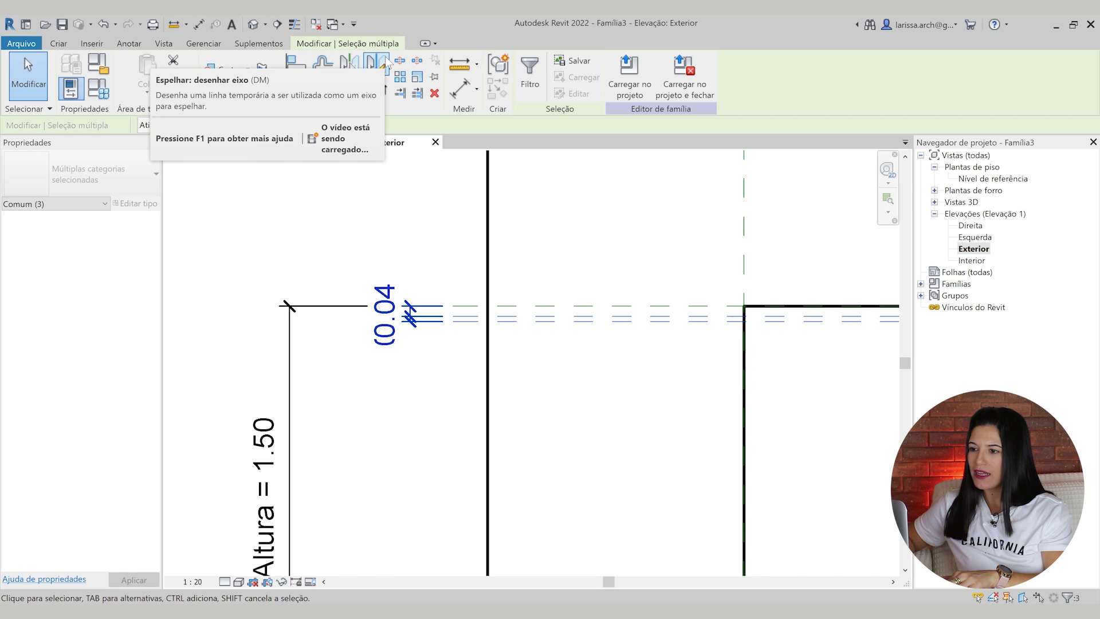
pyautogui.click(376, 63)
pyautogui.moveTo(798, 305)
pyautogui.mouseDown(button='middle')
pyautogui.moveTo(733, 288)
pyautogui.moveTo(687, 252)
pyautogui.mouseUp(button='middle')
pyautogui.scroll(-2, 609, 368)
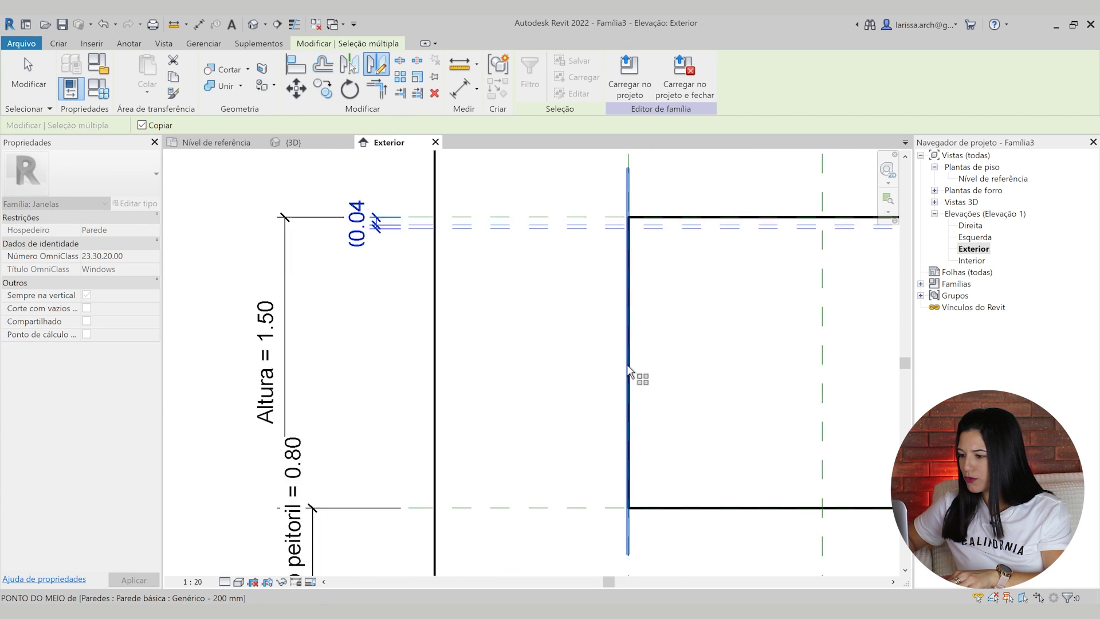
pyautogui.click(628, 362)
pyautogui.click(690, 363)
pyautogui.scroll(2, 386, 437)
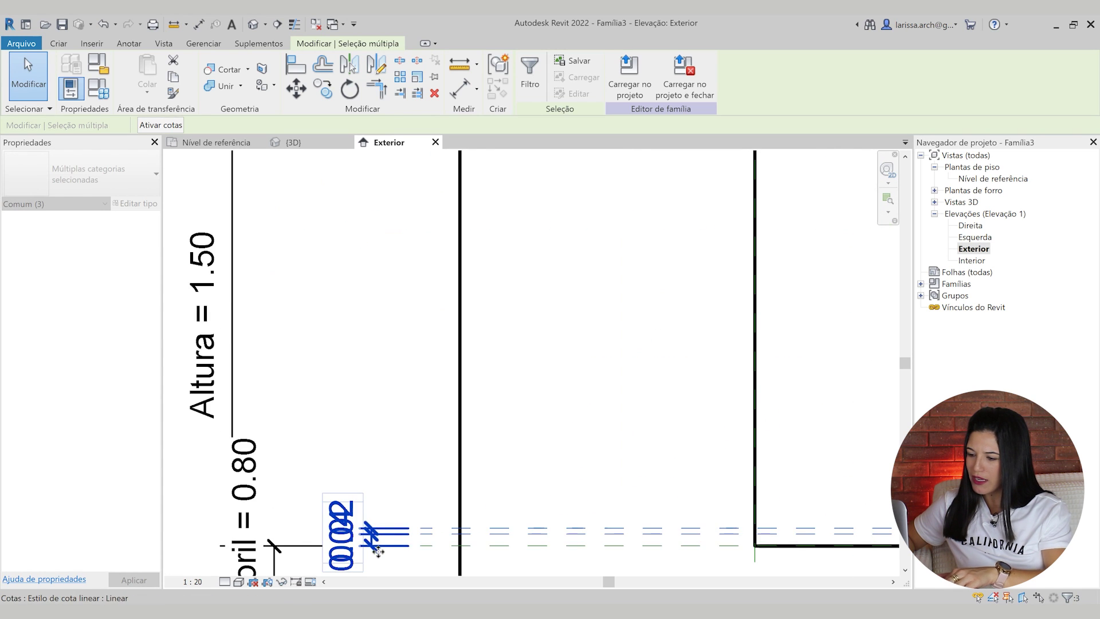
pyautogui.scroll(-5, 407, 390)
pyautogui.click(467, 335)
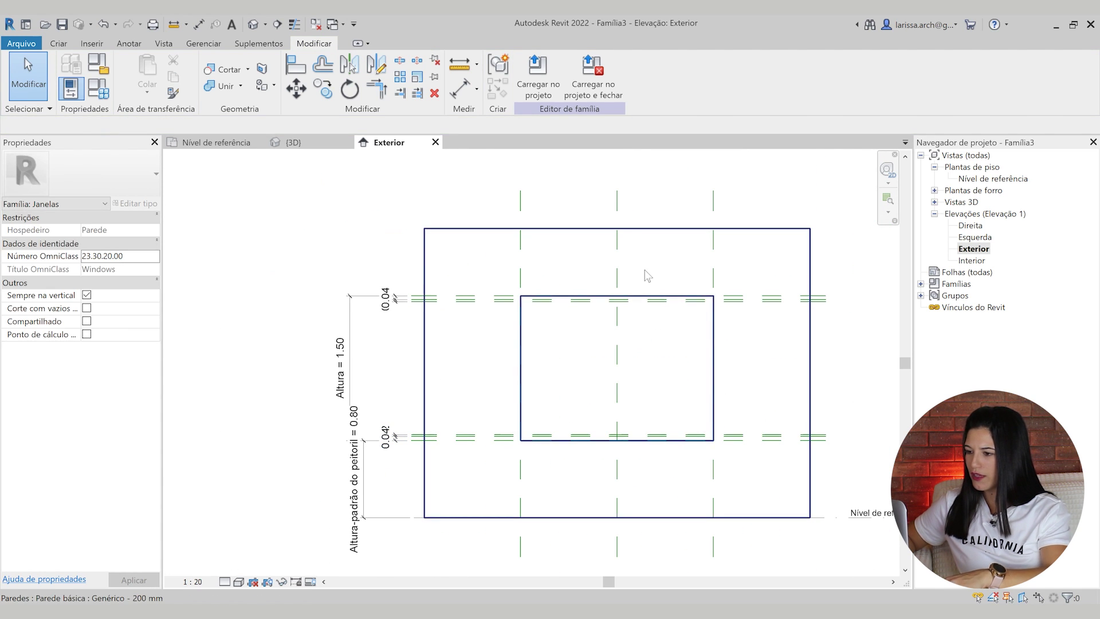
# Copy the vertical Direita reference plane 0.04 m into the opening, plus another copy 0.02 m further inward.
pyautogui.scroll(2, 625, 284)
pyautogui.click(418, 222)
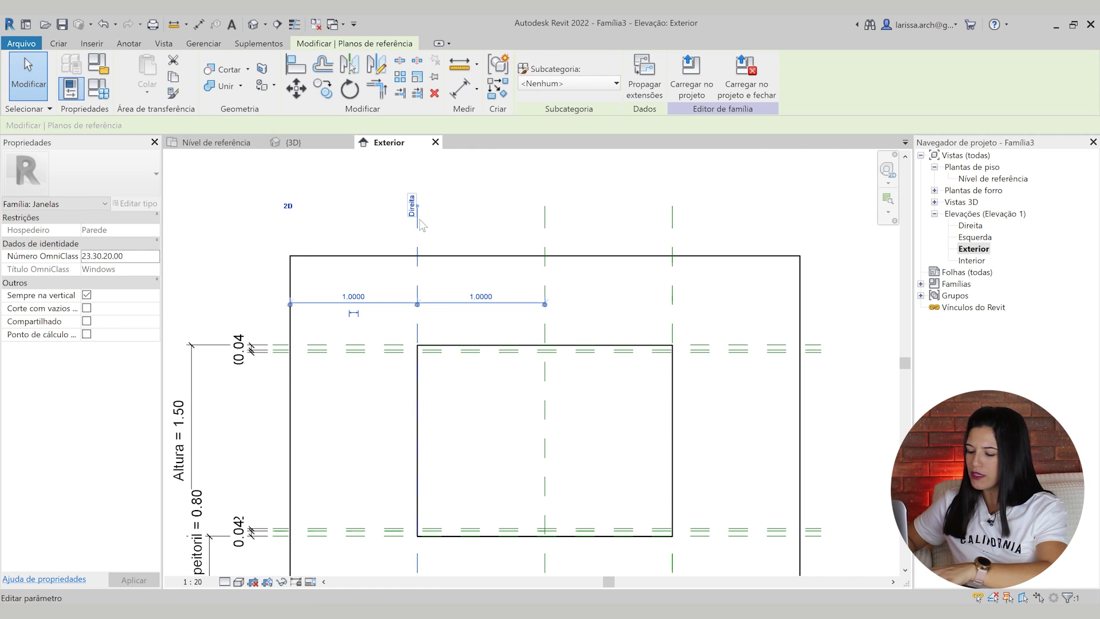
pyautogui.press('c')
pyautogui.scroll(4, 427, 223)
pyautogui.press('o')
pyautogui.click(408, 249)
pyautogui.press('Return')
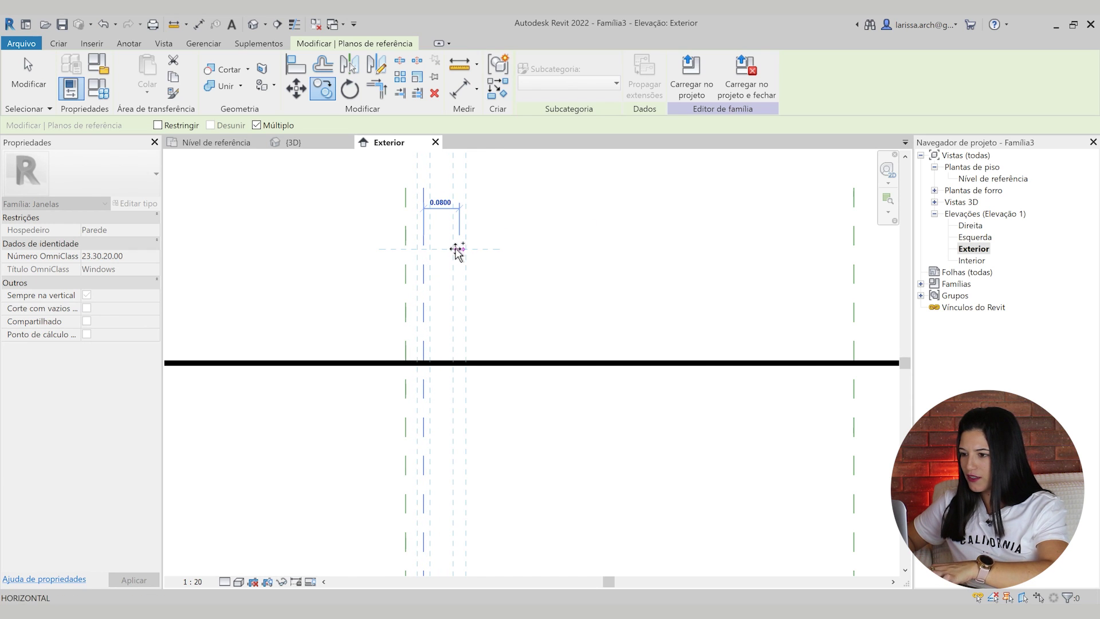
pyautogui.write('.02')
pyautogui.press('Return')
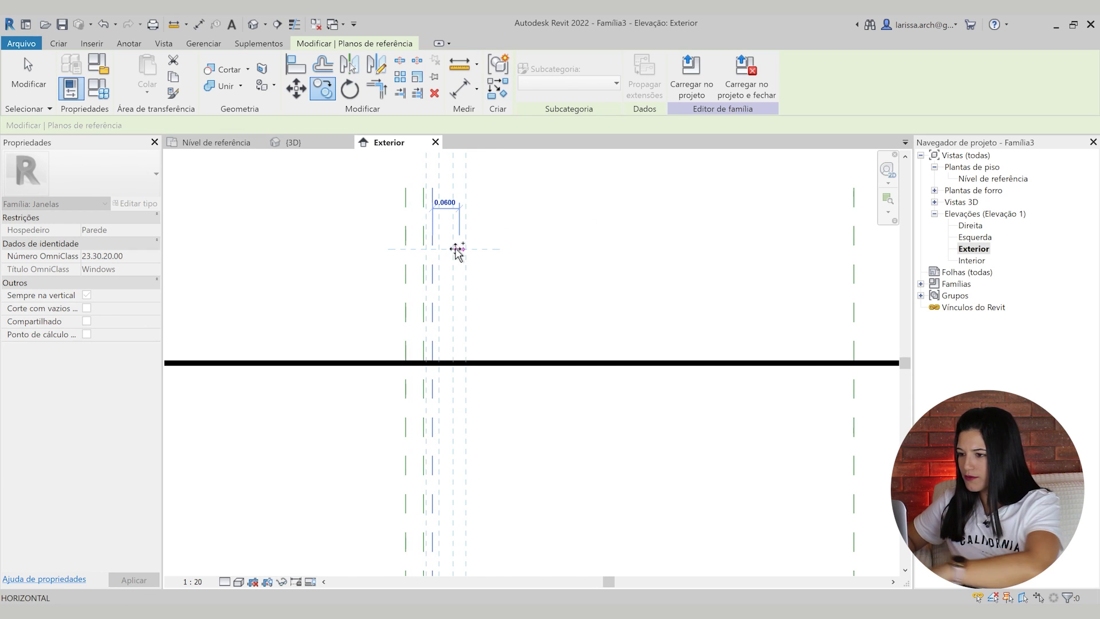
pyautogui.press('Escape')
pyautogui.press('Escape')
# Add an aligned dimension chain across the Direita plane and its two copies, placed above the wall.
pyautogui.press('d')
pyautogui.press('i')
pyautogui.scroll(1, 447, 250)
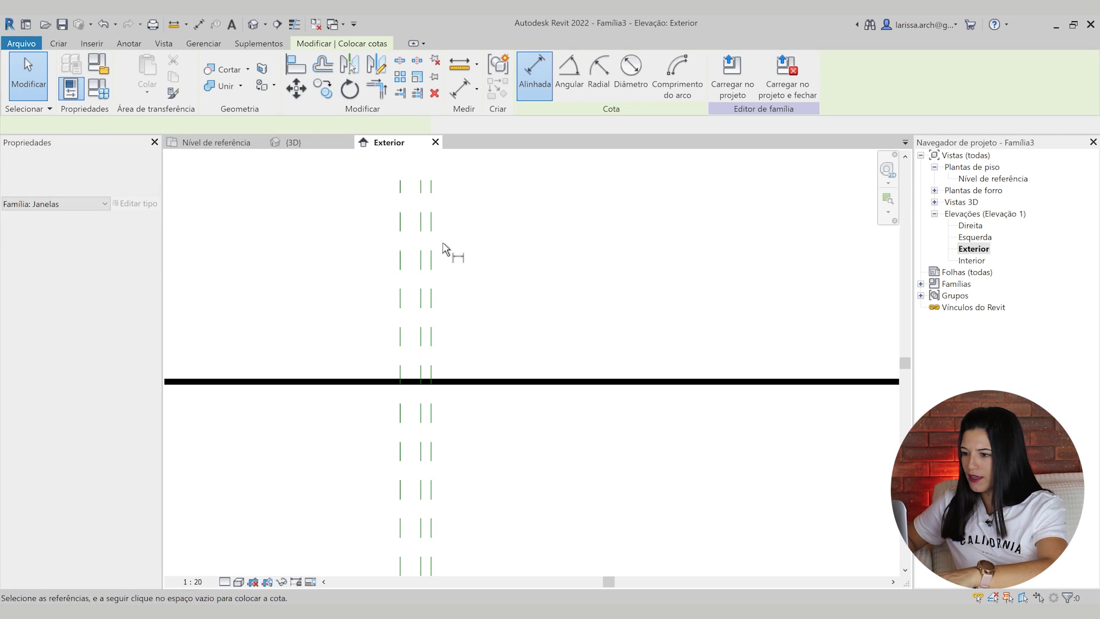
pyautogui.click(431, 252)
pyautogui.click(420, 255)
pyautogui.click(400, 258)
pyautogui.scroll(-2, 403, 261)
pyautogui.scroll(3, 378, 265)
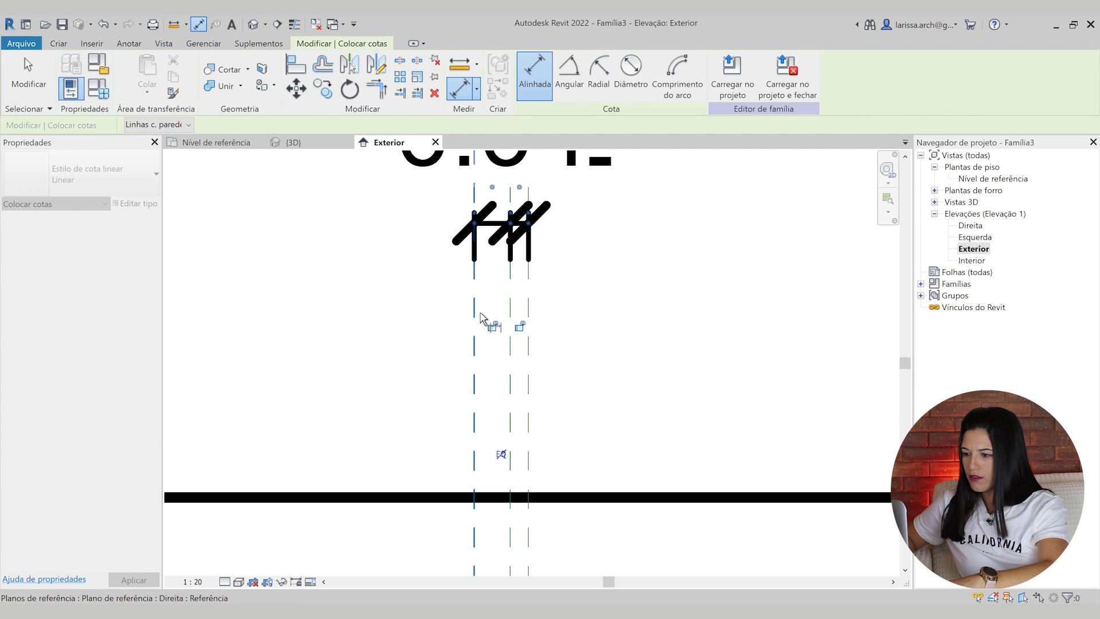
pyautogui.scroll(-3, 521, 331)
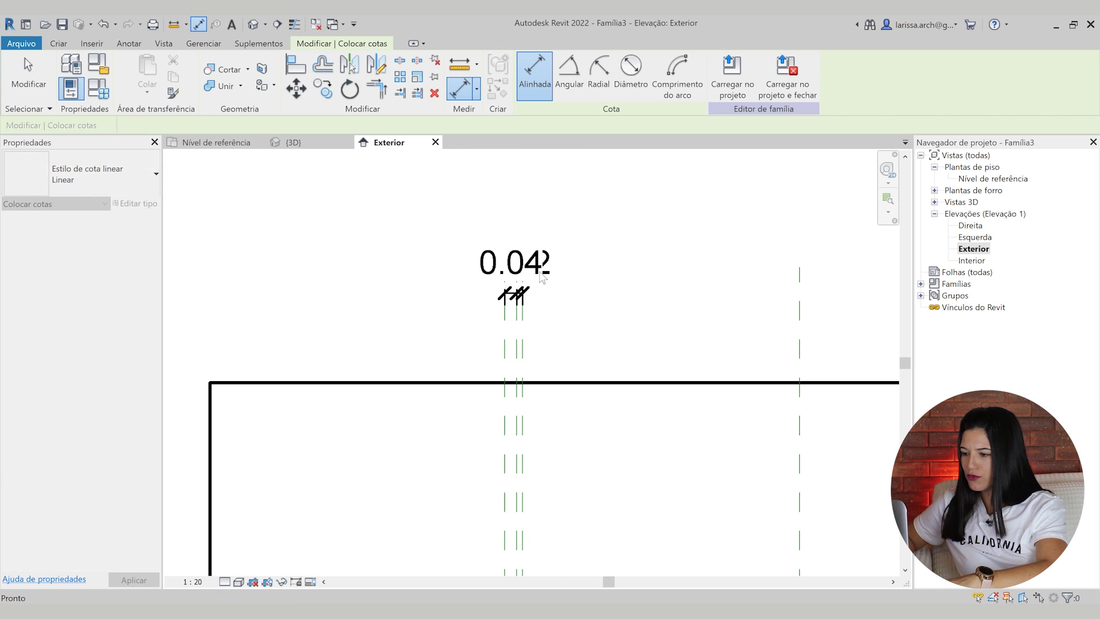
pyautogui.press('Escape')
pyautogui.press('Escape')
# Mirror the two vertical frame planes and their dimension chain to the opposite side of the opening about the Centro (Esquerda/Direita) plane.
pyautogui.scroll(2, 547, 321)
pyautogui.moveTo(545, 383); pyautogui.dragTo(489, 356)
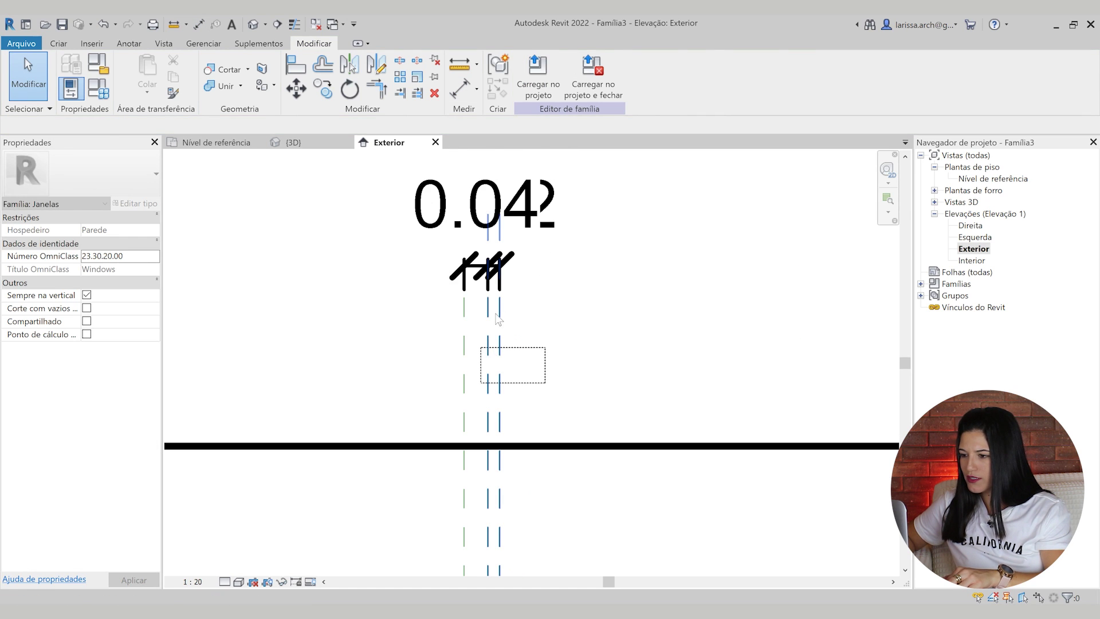
pyautogui.moveTo(496, 315); pyautogui.dragTo(478, 346)
pyautogui.scroll(-1, 367, 401)
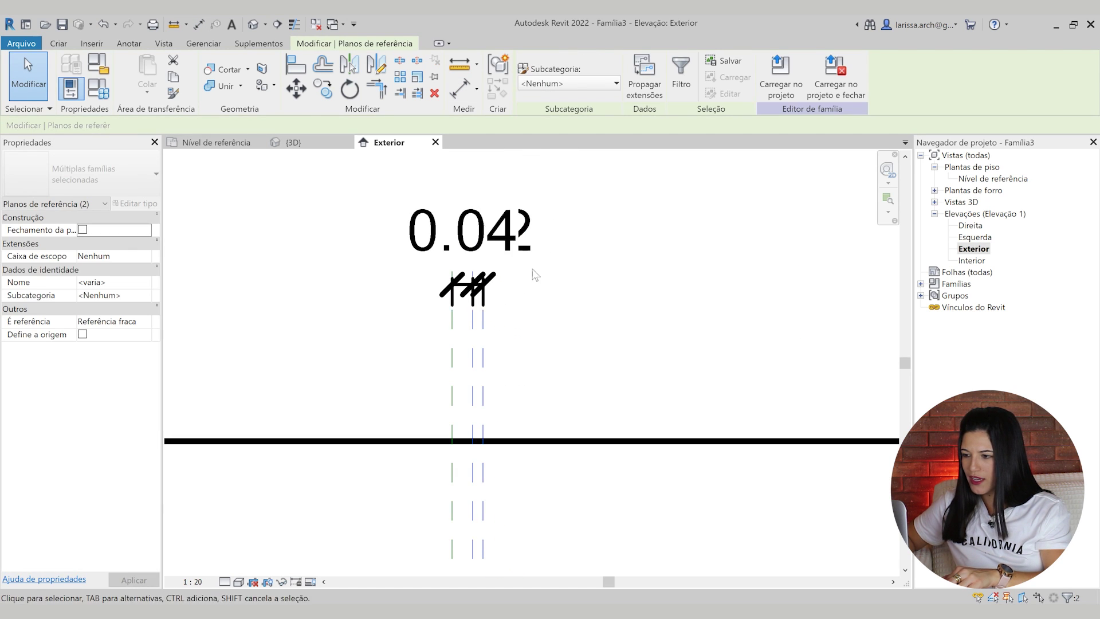
pyautogui.keyDown('ctrl'); pyautogui.click(521, 235); pyautogui.keyUp('ctrl')
pyautogui.scroll(-4, 521, 235)
pyautogui.scroll(-1, 565, 332)
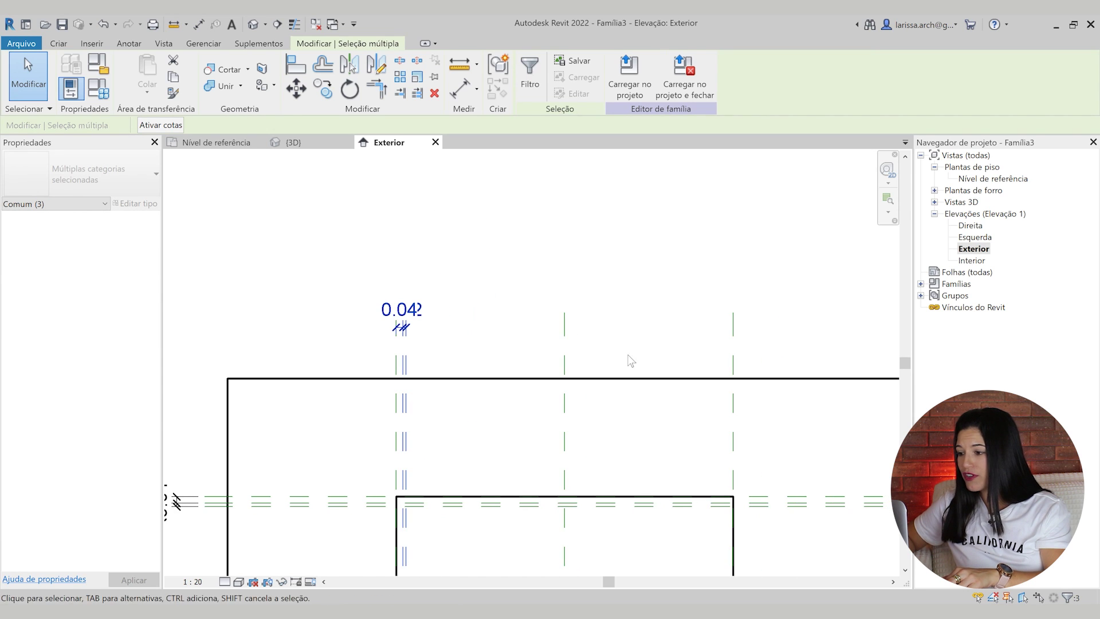
pyautogui.scroll(3, 754, 372)
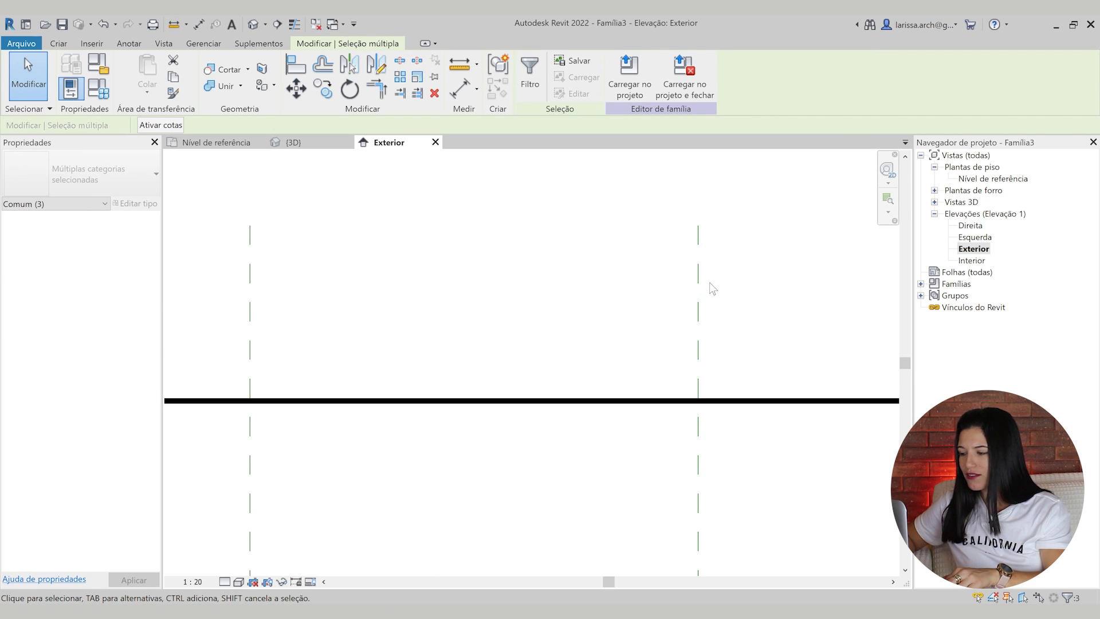
pyautogui.scroll(-2, 705, 291)
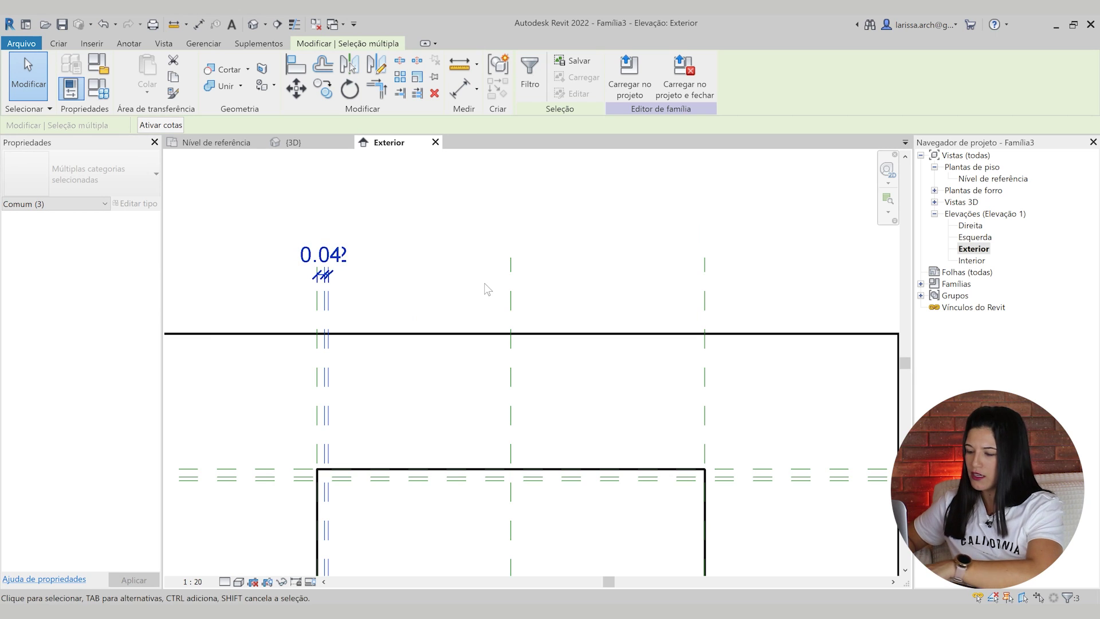
pyautogui.click(358, 68)
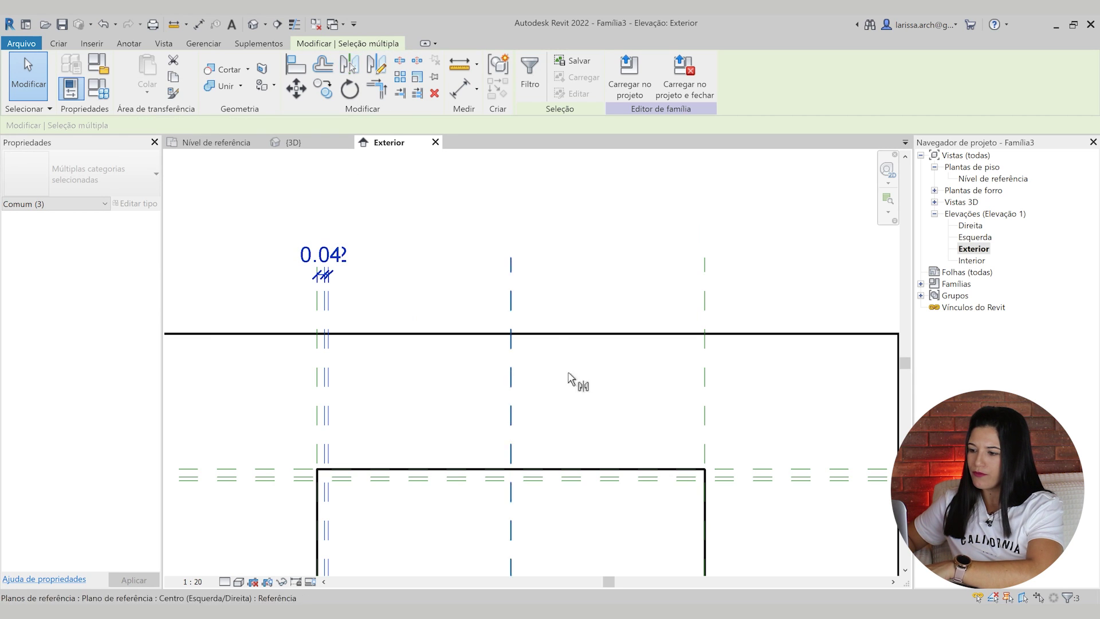
pyautogui.click(511, 299)
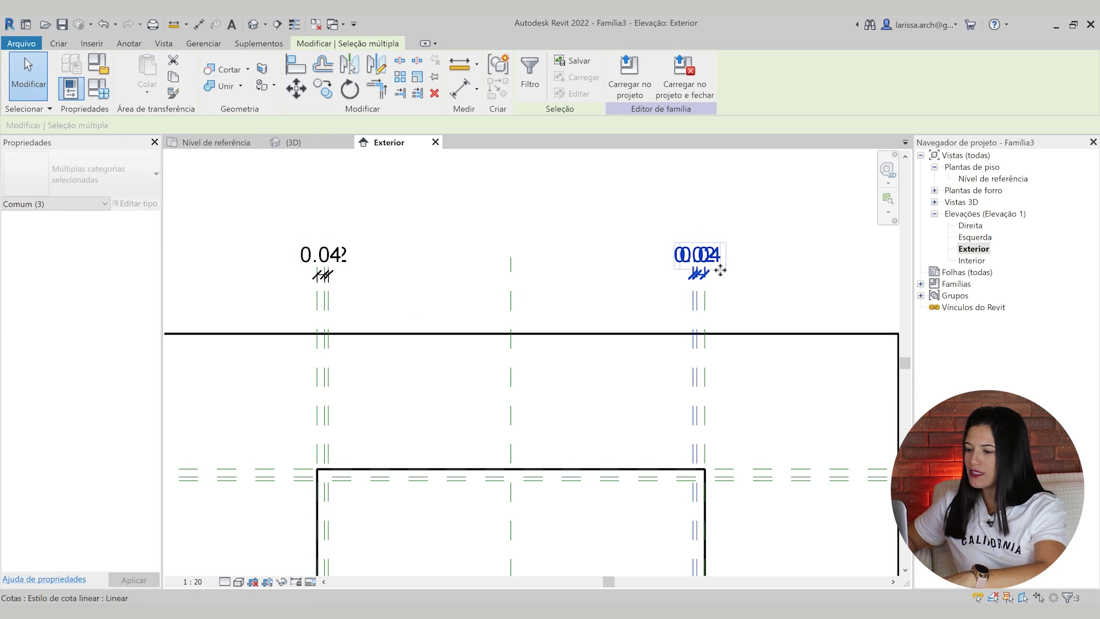
pyautogui.scroll(-2, 720, 264)
pyautogui.scroll(2, 734, 321)
pyautogui.scroll(1, 724, 395)
pyautogui.moveTo(724, 395); pyautogui.dragTo(738, 435, button='middle')
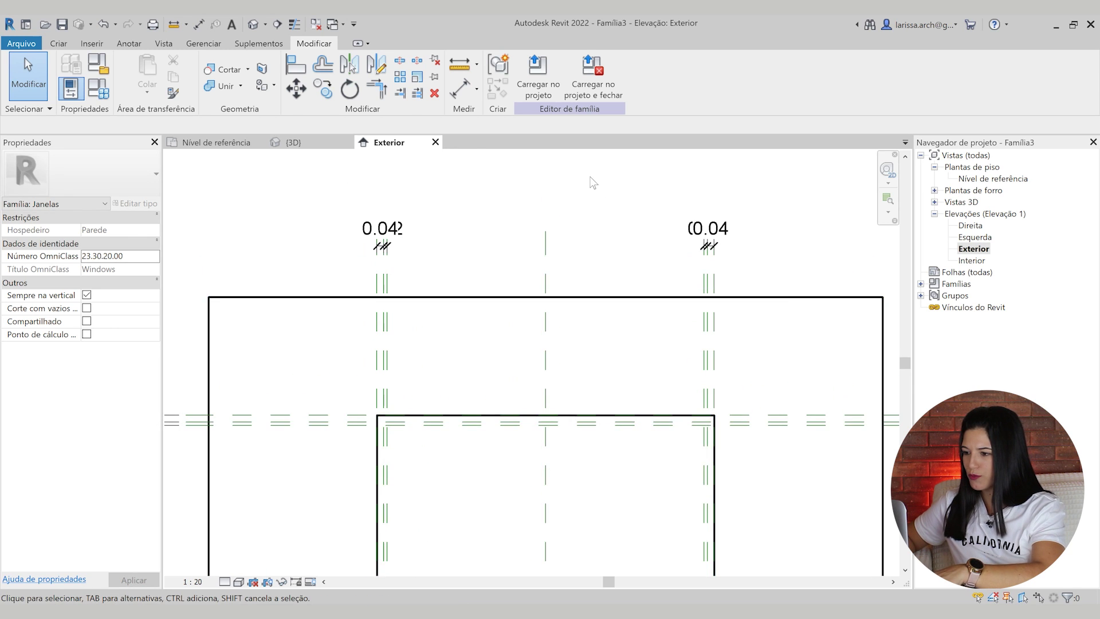
# Draw a vertical reference plane over the wall's full height, about 0.04 m beside the Centro (Esquerda/Direita) plane.
pyautogui.scroll(4, 588, 177)
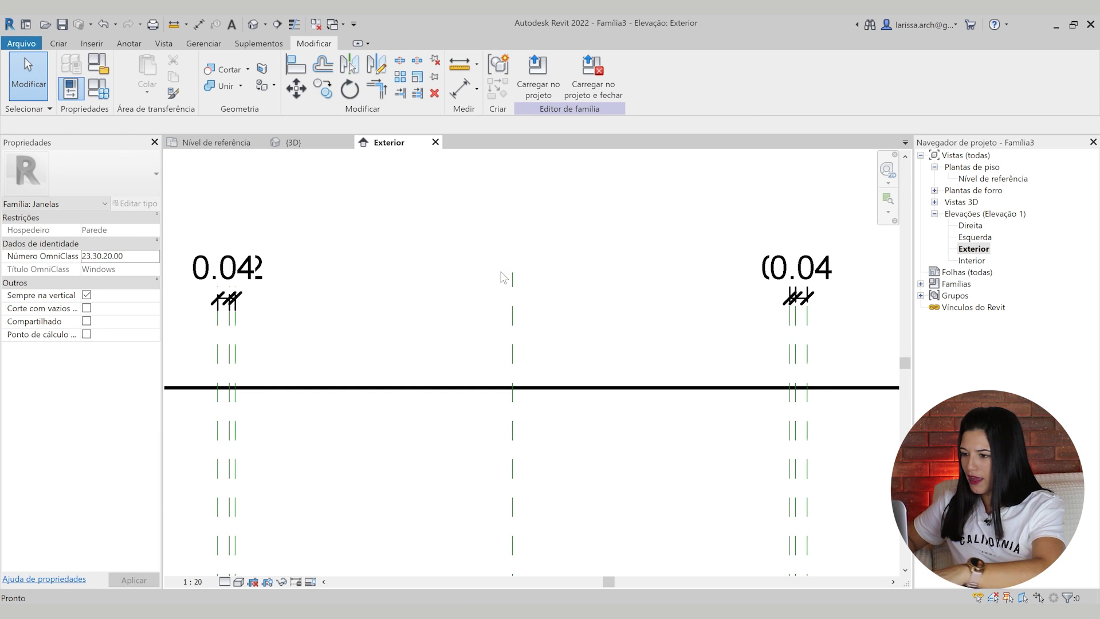
pyautogui.press('r')
pyautogui.press('p')
pyautogui.click(502, 273)
pyautogui.scroll(-4, 502, 273)
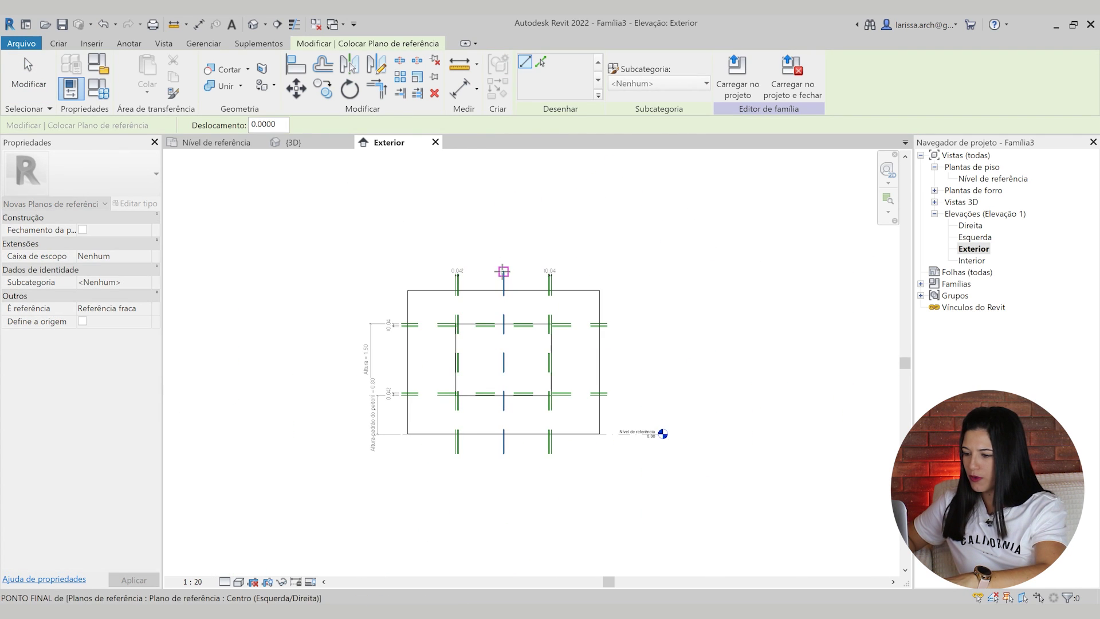
pyautogui.click(499, 460)
pyautogui.press('Escape')
pyautogui.press('Escape')
# Set the new vertical plane's distance from the Centro (Esquerda/Direita) plane to 0.02 m.
pyautogui.scroll(5, 507, 263)
pyautogui.scroll(2, 493, 315)
pyautogui.click(497, 387)
pyautogui.scroll(2, 493, 413)
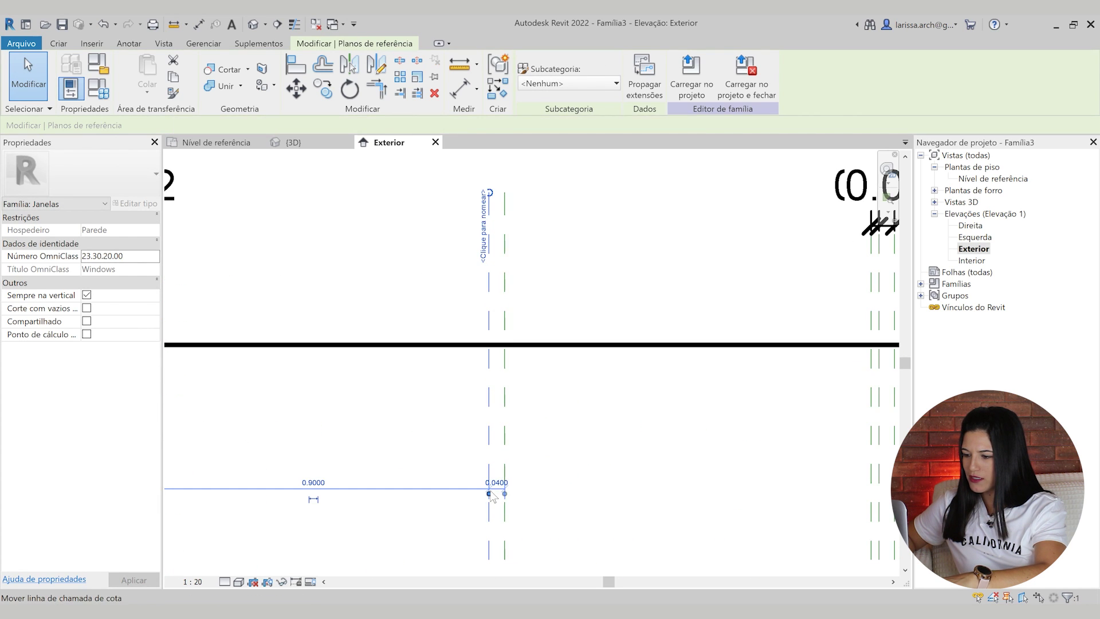
pyautogui.scroll(1, 492, 496)
pyautogui.click(499, 475)
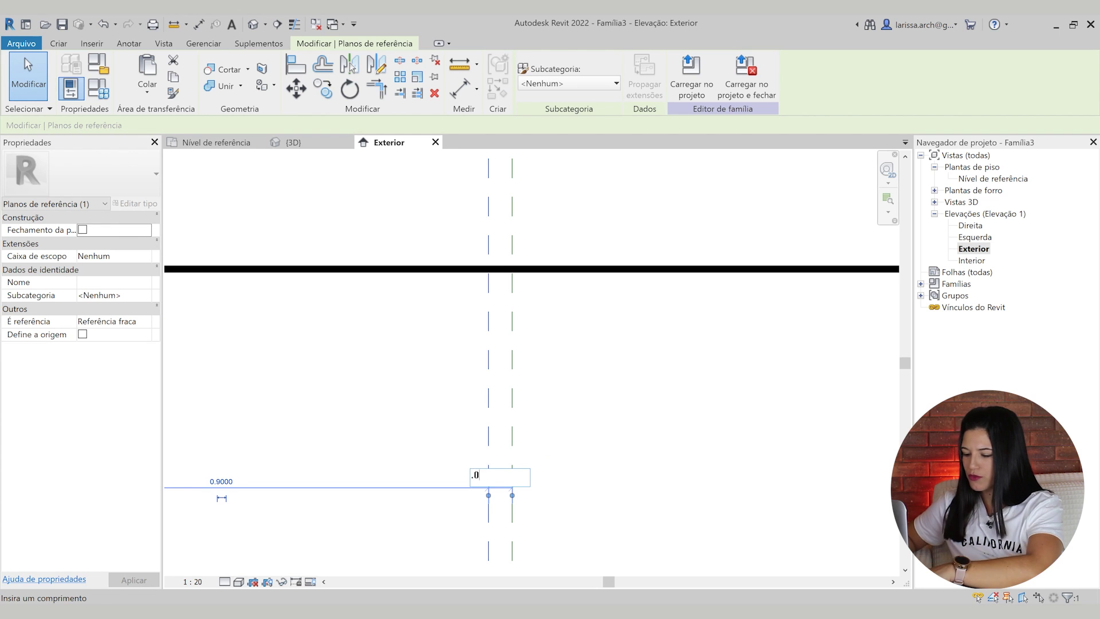
pyautogui.press('Return')
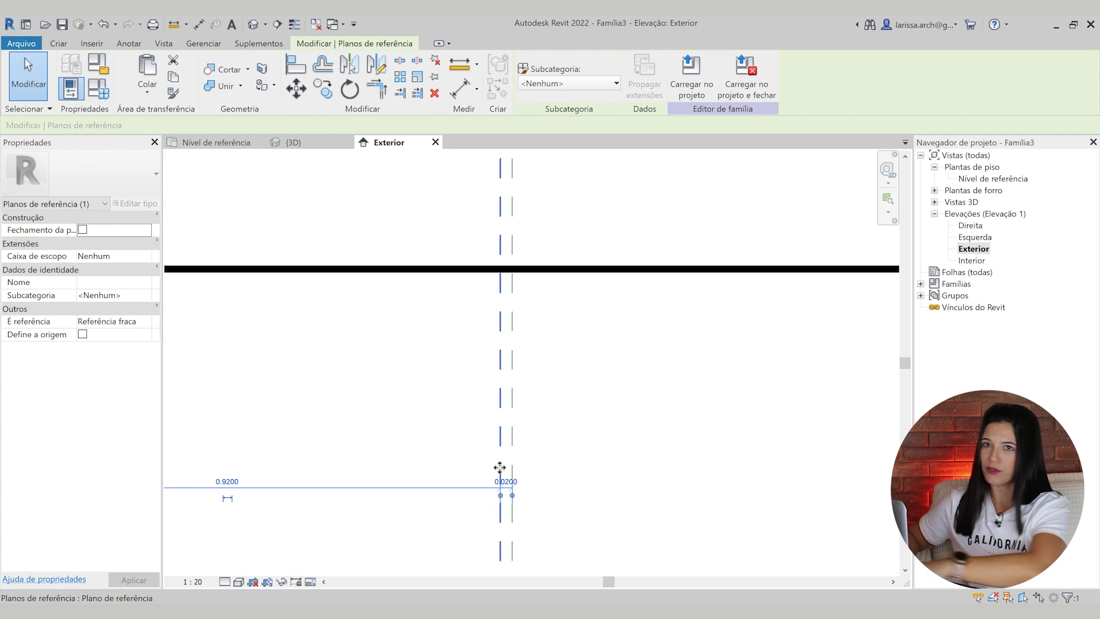
pyautogui.press('Escape')
pyautogui.scroll(-1, 594, 334)
pyautogui.scroll(-2, 594, 332)
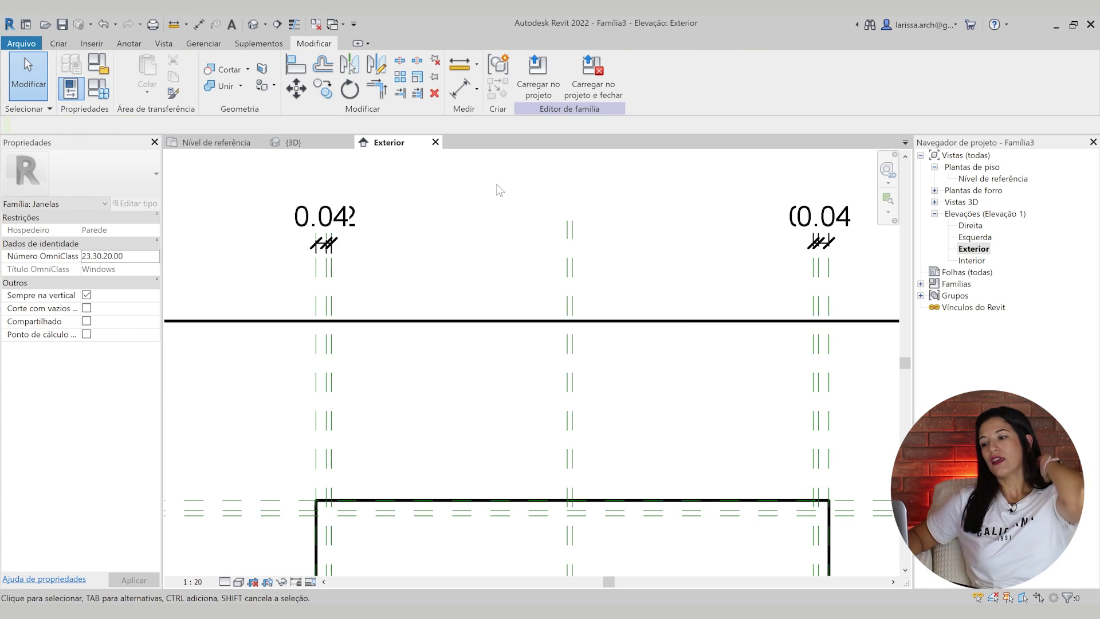
# Mirror the 0.02 m offset vertical plane to the other side of the Centro (Esquerda/Direita) plane, keeping the original.
pyautogui.scroll(2, 564, 289)
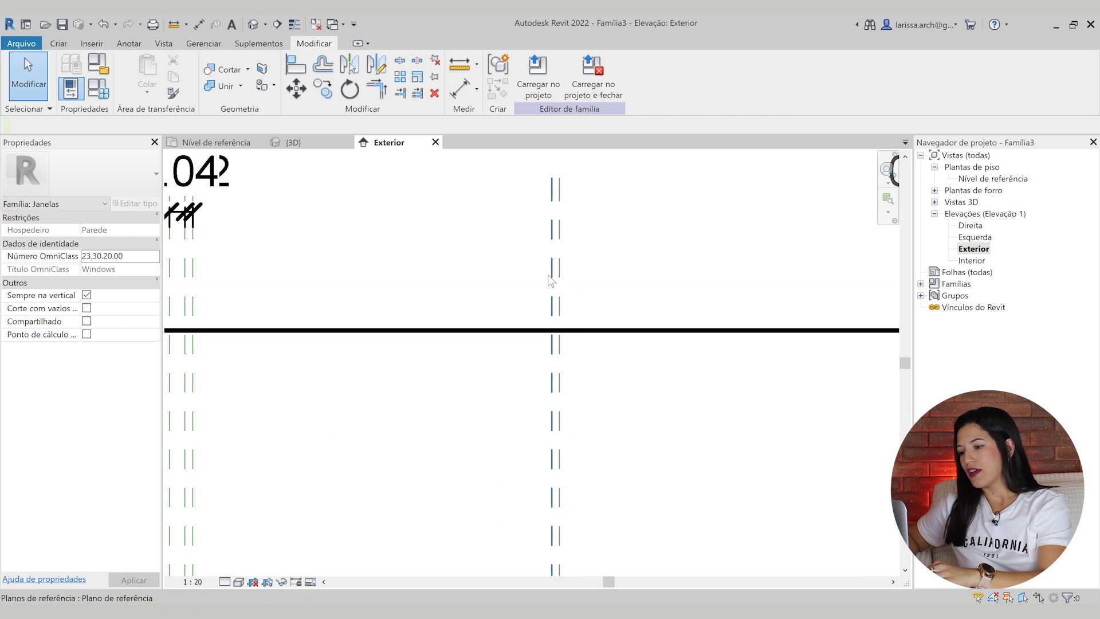
pyautogui.click(551, 280)
pyautogui.press('m')
pyautogui.press('m')
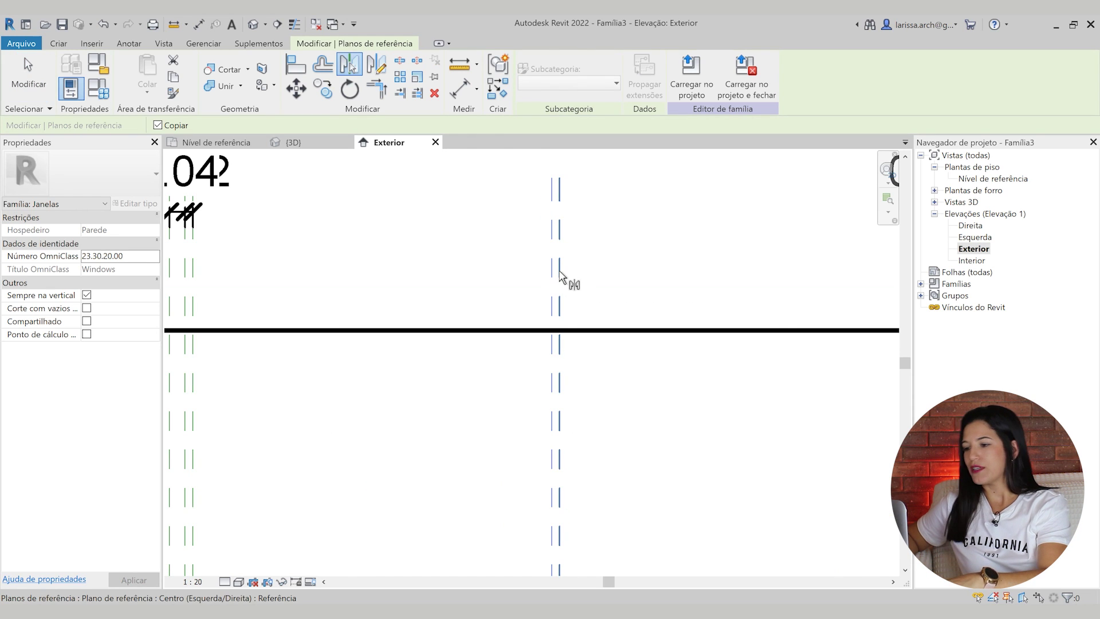
pyautogui.click(559, 277)
pyautogui.scroll(-1, 560, 277)
pyautogui.press('Escape')
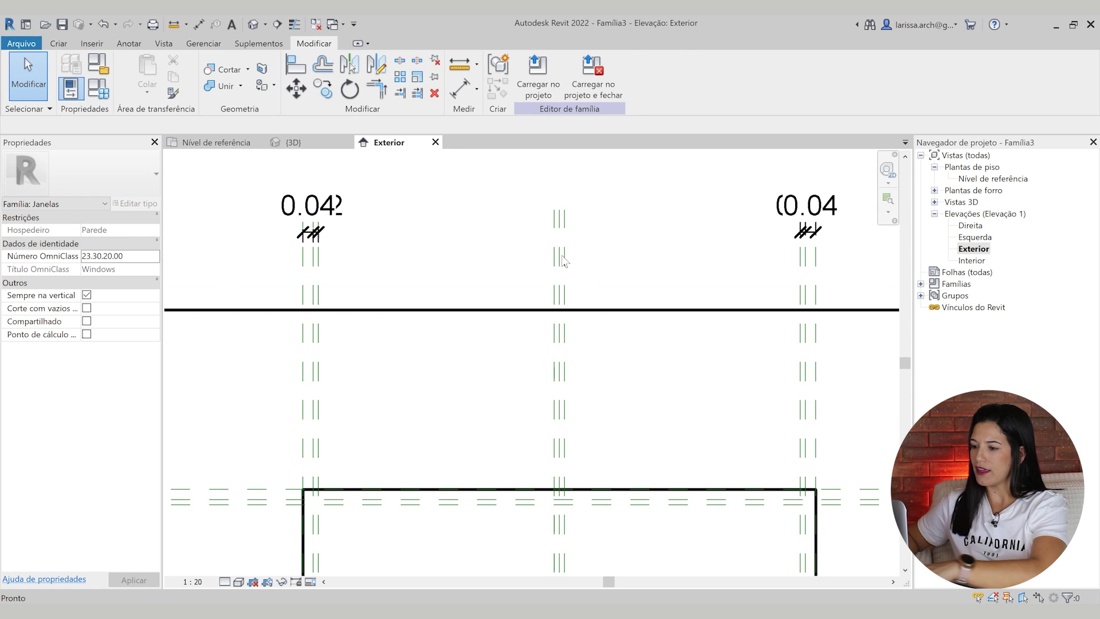
# Add an aligned dimension chain across the three central vertical planes above the wall and lock its segments.
pyautogui.scroll(2, 554, 213)
pyautogui.press('d')
pyautogui.press('i')
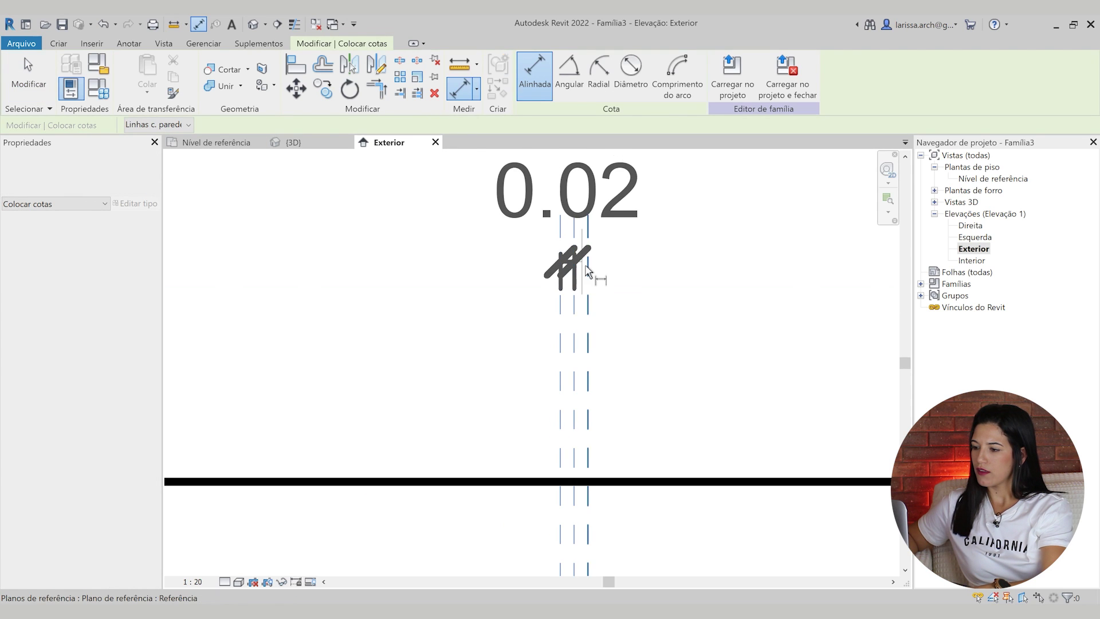
pyautogui.scroll(-2, 590, 275)
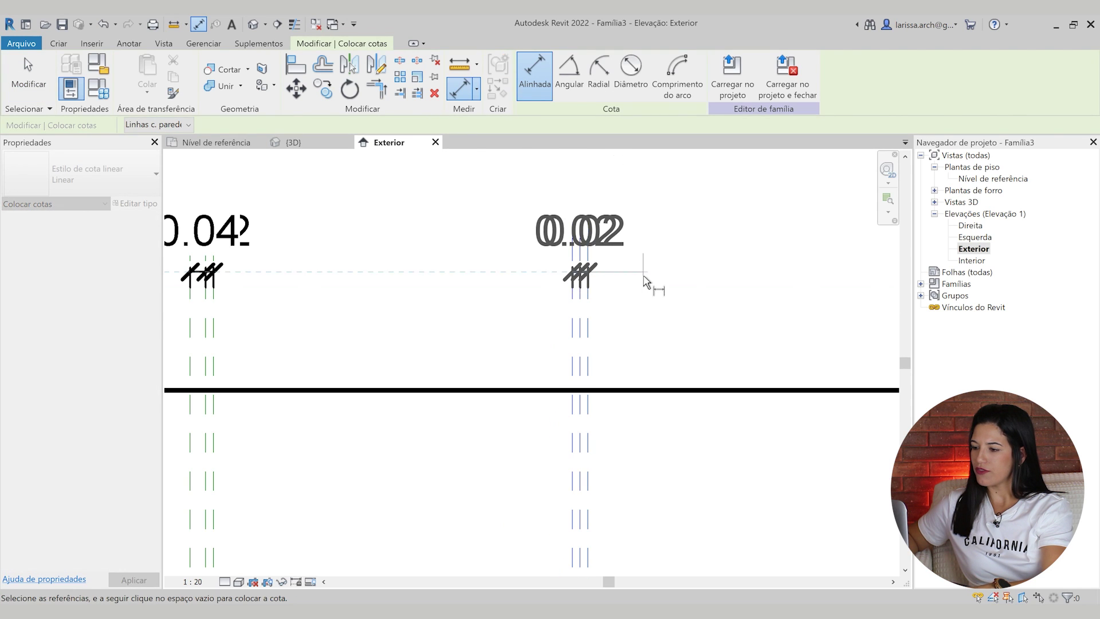
pyautogui.scroll(3, 586, 318)
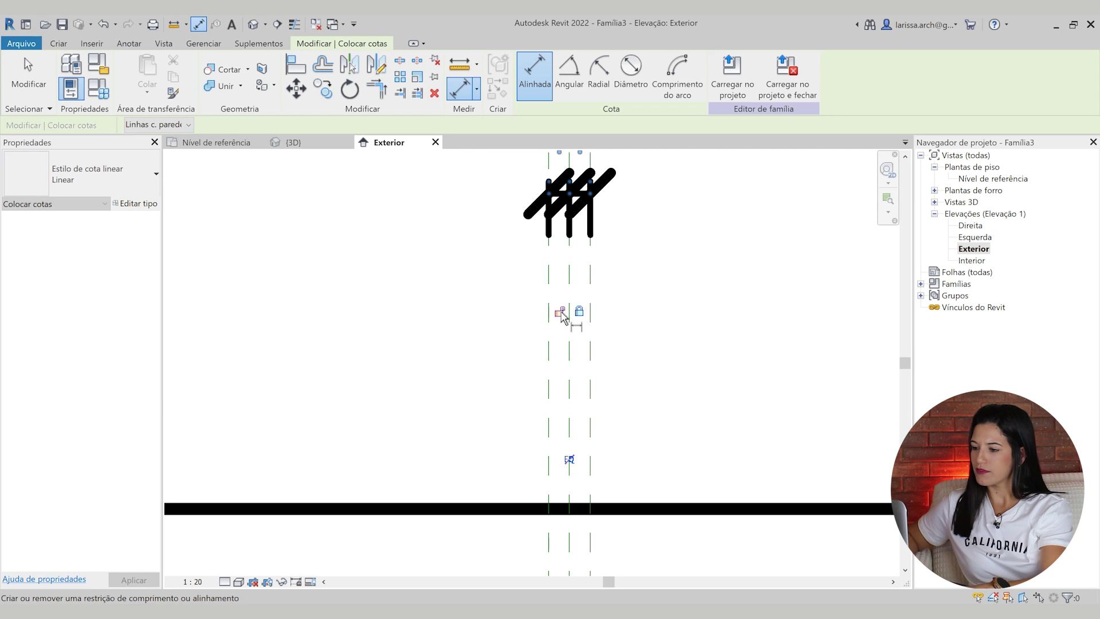
pyautogui.scroll(-4, 563, 317)
pyautogui.press('Escape')
pyautogui.press('Escape')
pyautogui.scroll(-4, 623, 287)
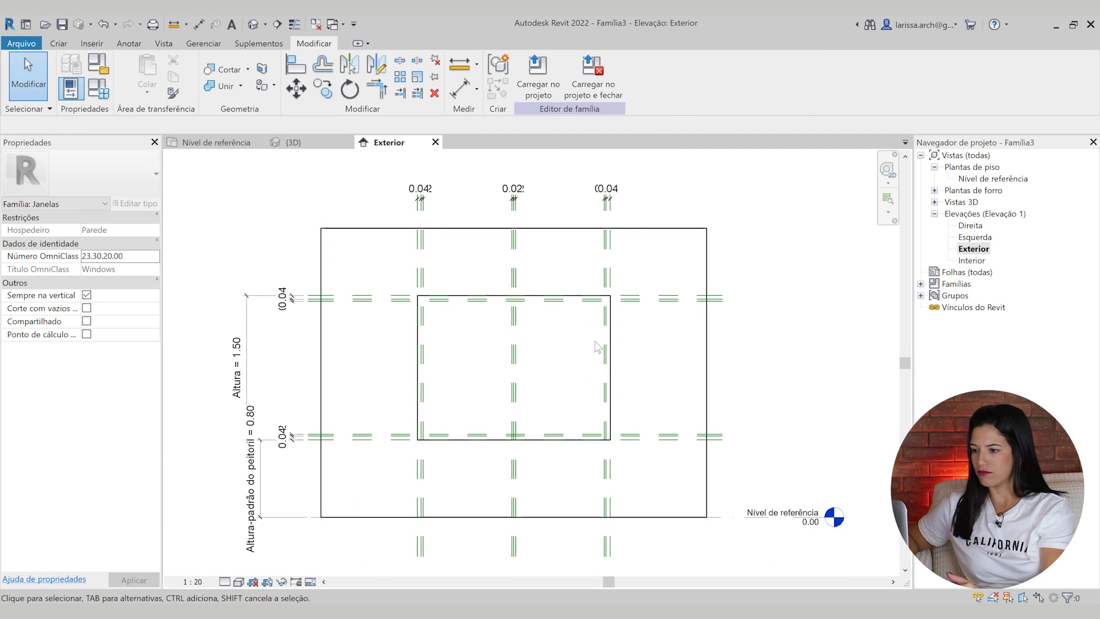
# Open the Nível de referência floor plan and change its visual style to show the wall hatch instead of solid shading.
pyautogui.moveTo(572, 325); pyautogui.dragTo(589, 354, button='middle')
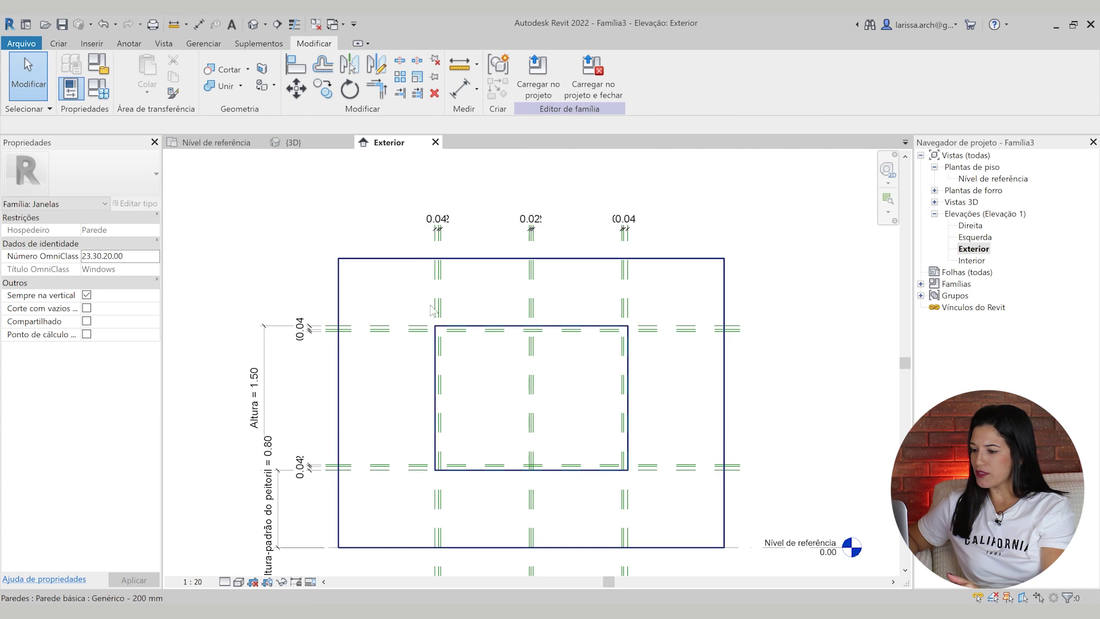
pyautogui.scroll(2, 467, 373)
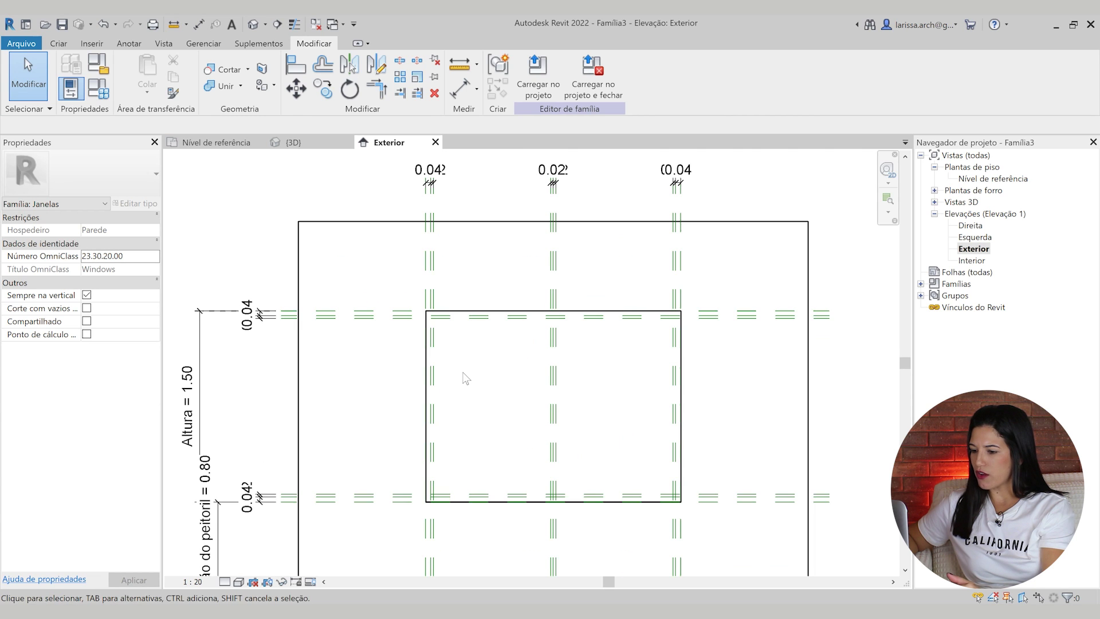
pyautogui.doubleClick(994, 179)
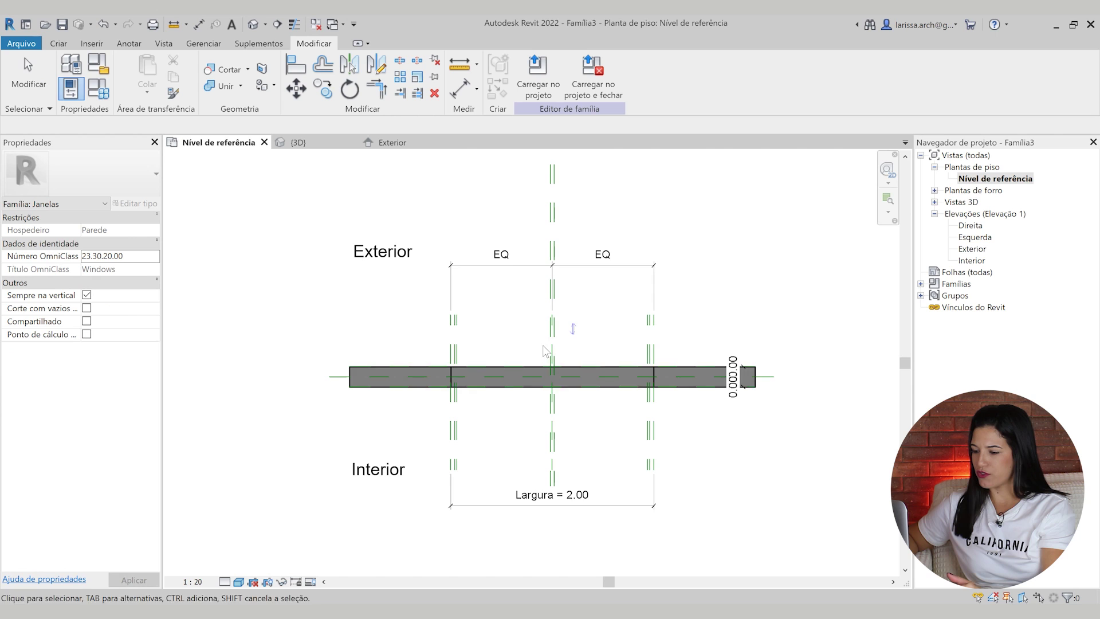
pyautogui.scroll(2, 458, 407)
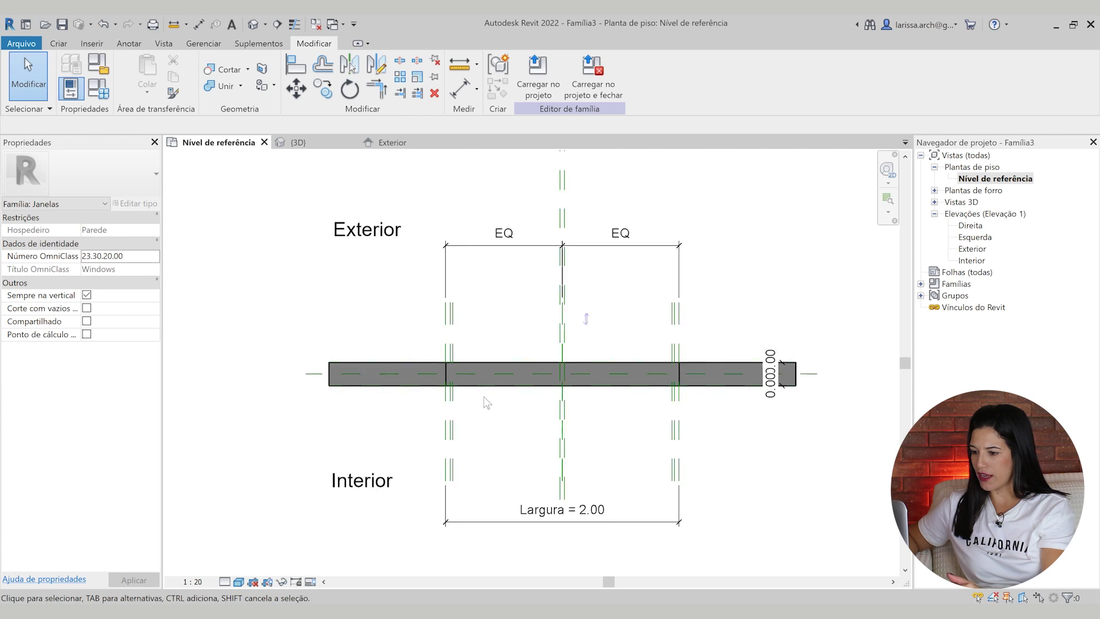
pyautogui.click(239, 582)
pyautogui.click(278, 535)
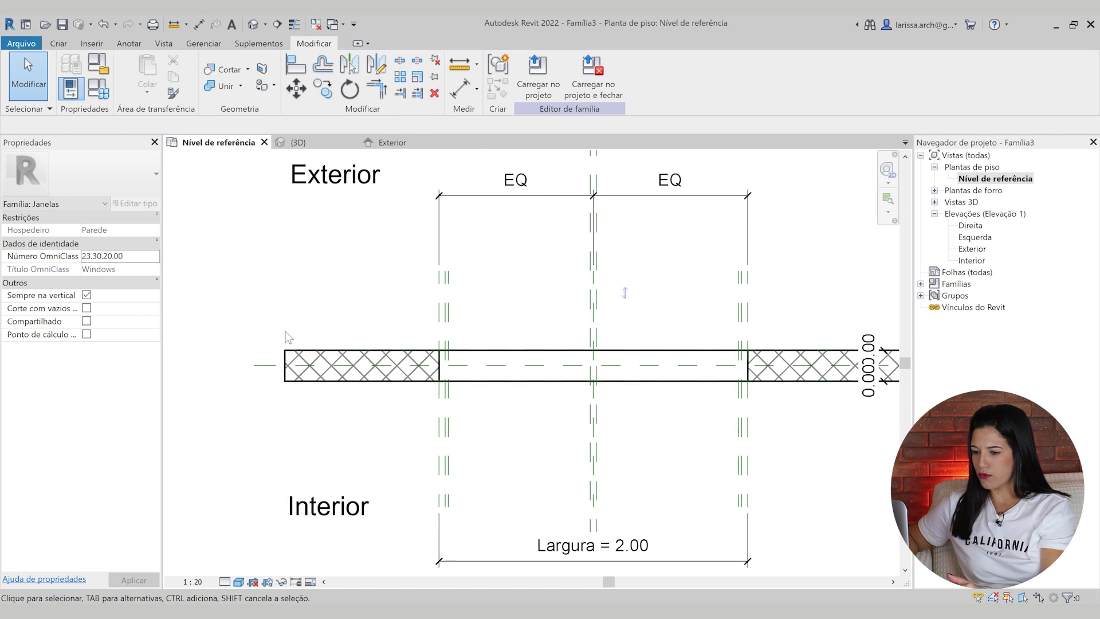
# Draw a horizontal reference plane along the wall, about 0.06 m from the Centro (Frente/Trás) plane on the exterior side.
pyautogui.scroll(2, 287, 332)
pyautogui.scroll(1, 248, 381)
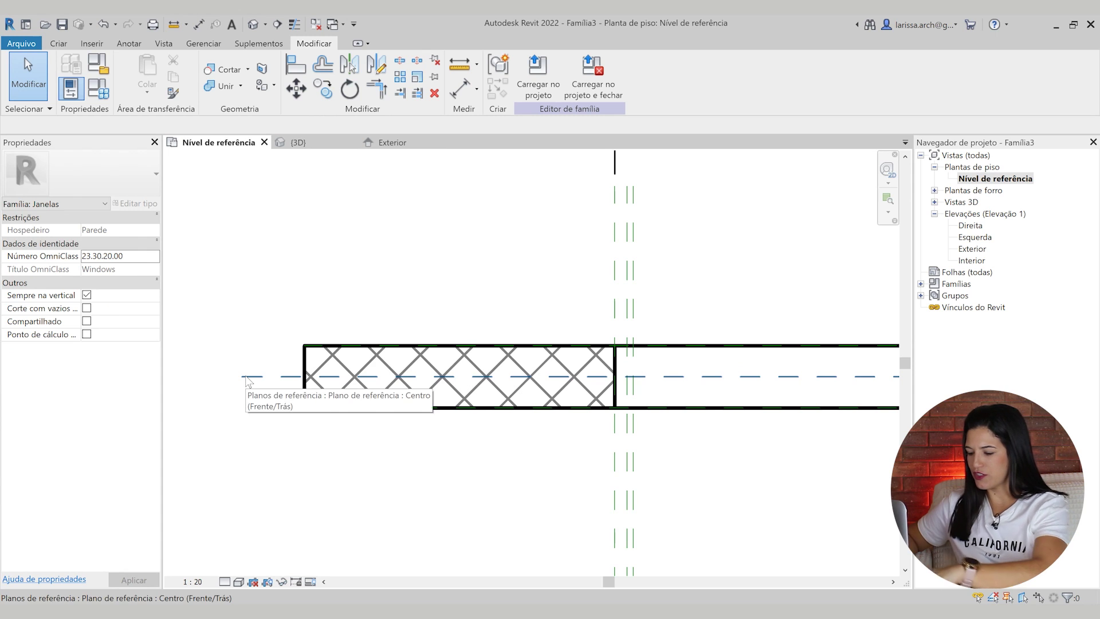
pyautogui.press('r')
pyautogui.press('p')
pyautogui.click(244, 361)
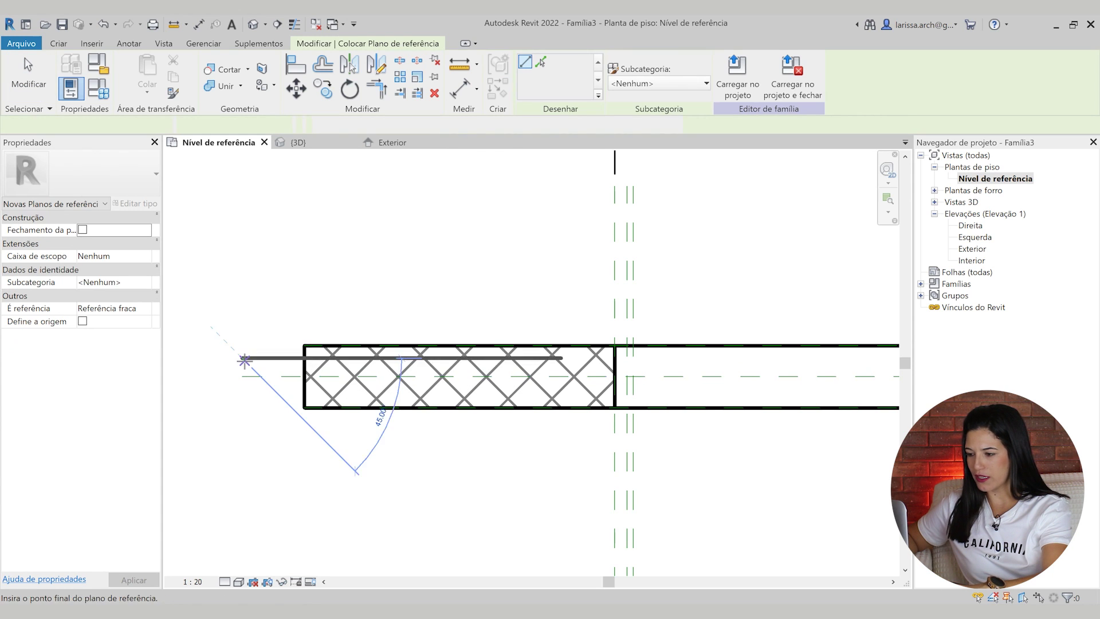
pyautogui.scroll(-3, 584, 368)
pyautogui.click(822, 363)
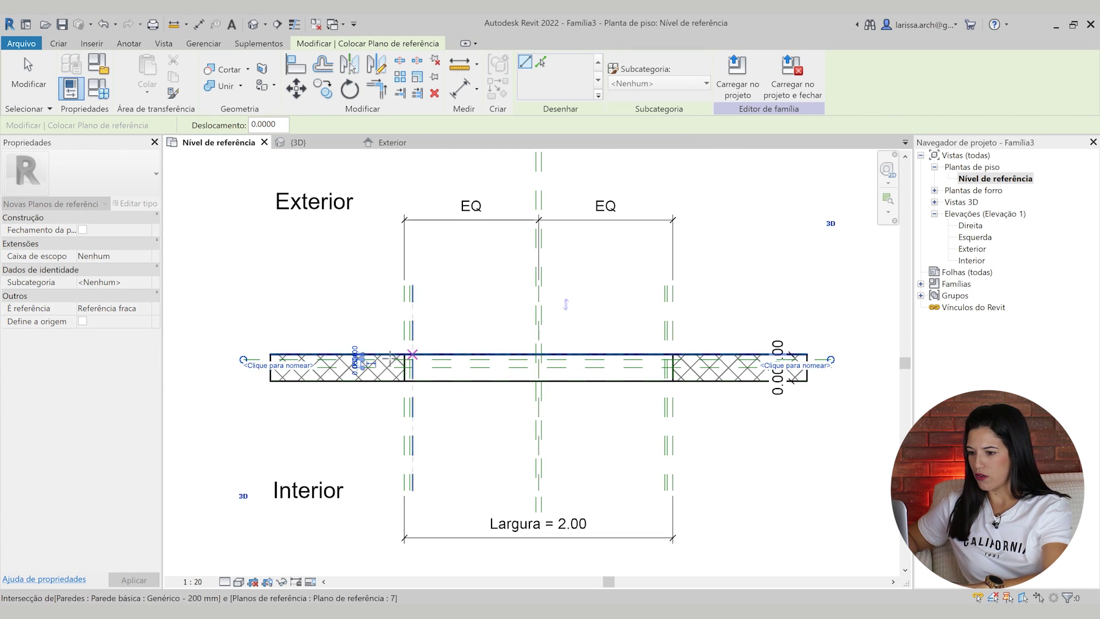
pyautogui.press('Escape')
pyautogui.press('Escape')
# Set the new horizontal plane's distance from the Centro (Frente/Trás) plane to 0.02 m.
pyautogui.click(244, 361)
pyautogui.scroll(5, 393, 362)
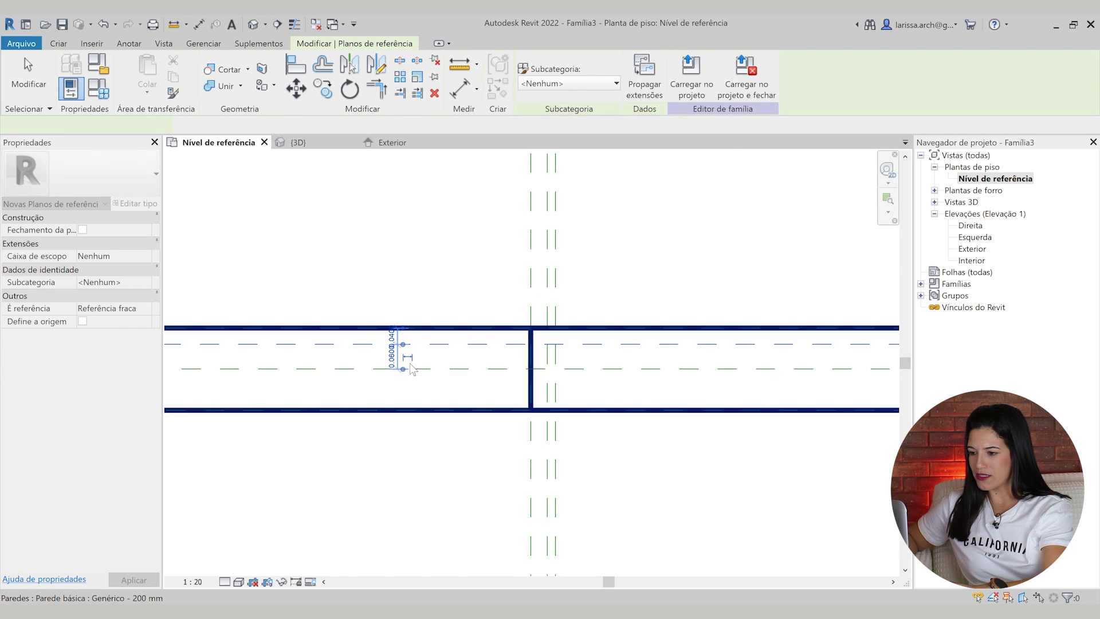
pyautogui.click(371, 348)
pyautogui.write('.')
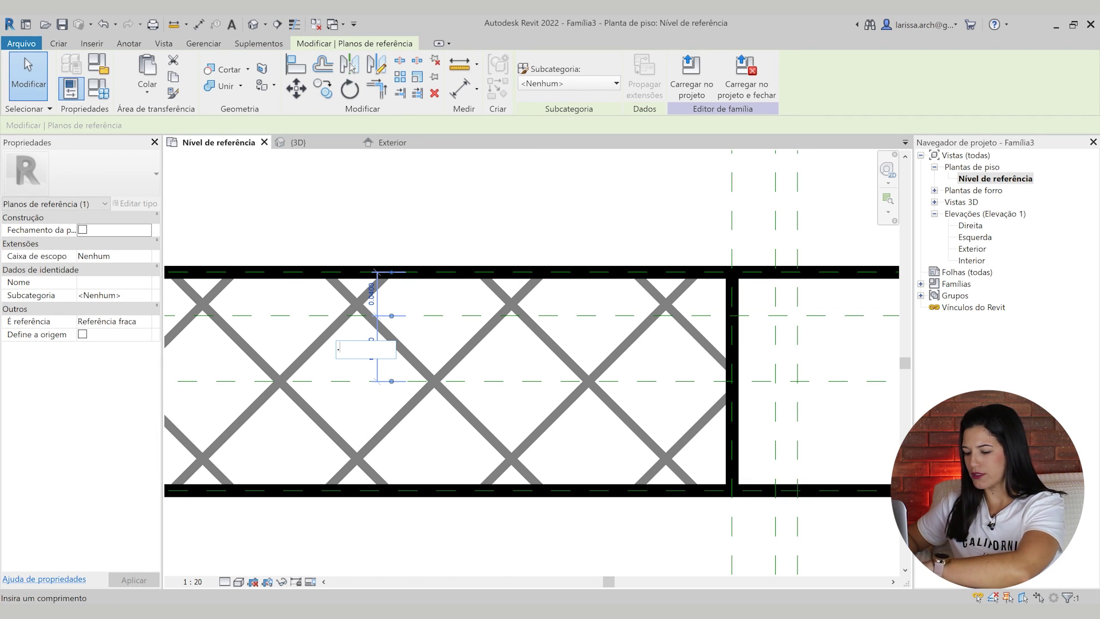
pyautogui.write('02')
pyautogui.press('Return')
pyautogui.scroll(-5, 201, 344)
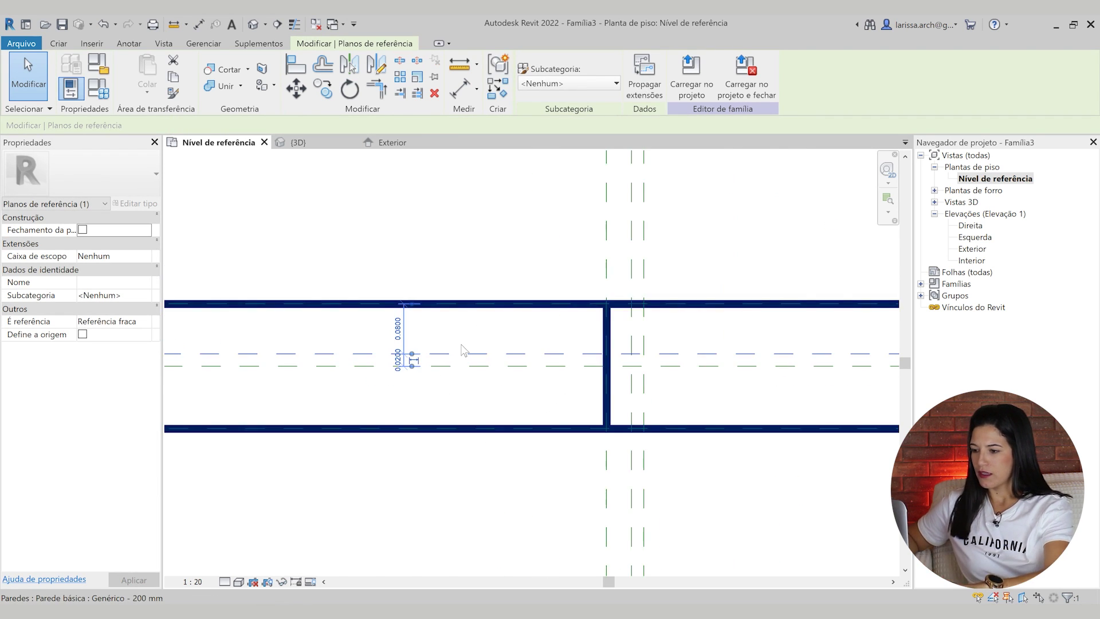
# Mirror the 0.02 m offset horizontal plane to the interior side about the Centro (Frente/Trás) plane.
pyautogui.scroll(2, 244, 342)
pyautogui.scroll(1, 294, 353)
pyautogui.press('m')
pyautogui.press('m')
pyautogui.click(266, 378)
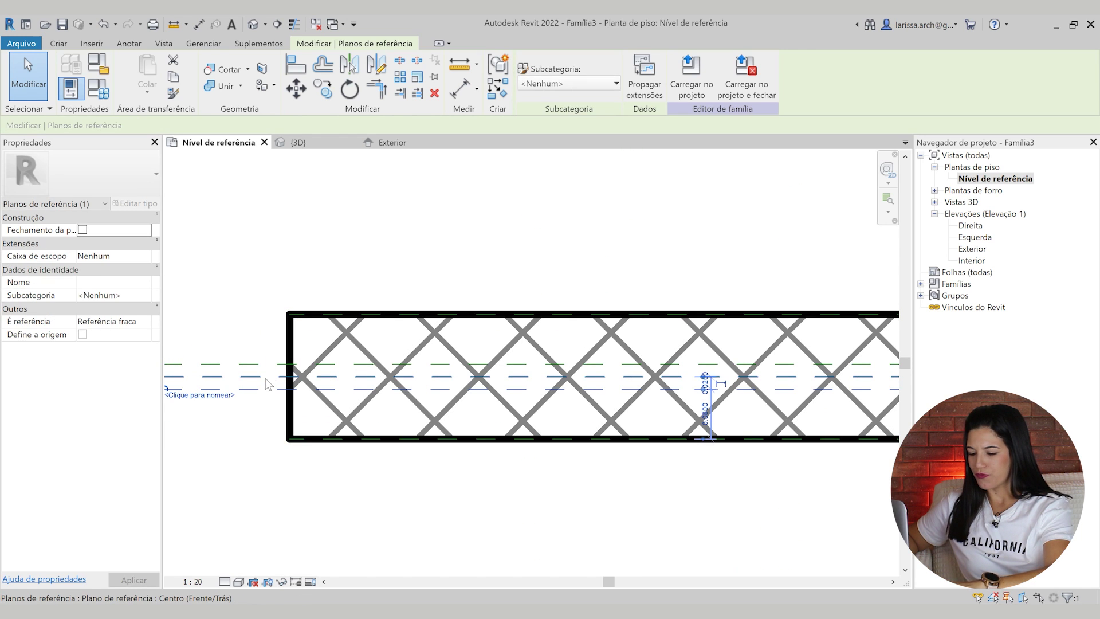
pyautogui.press('Escape')
# Add an aligned dimension chain across the Centro (Frente/Trás) plane and its two offset planes beyond the wall's end, locking both segments.
pyautogui.press('d')
pyautogui.press('i')
pyautogui.click(243, 389)
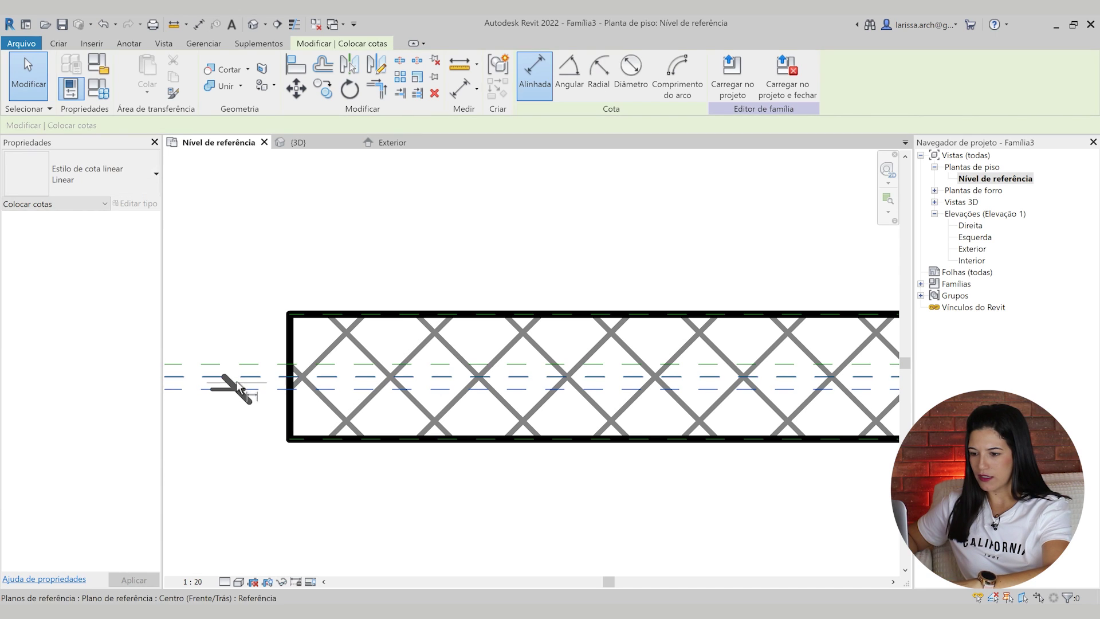
pyautogui.click(241, 377)
pyautogui.click(239, 363)
pyautogui.click(252, 293)
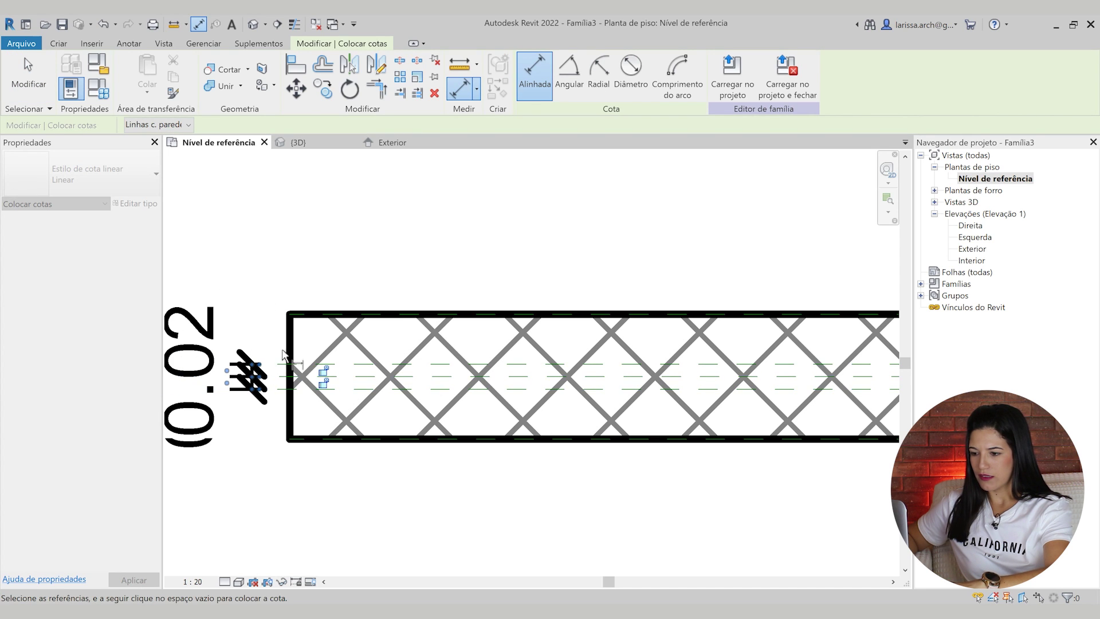
pyautogui.scroll(2, 324, 365)
pyautogui.scroll(-8, 400, 404)
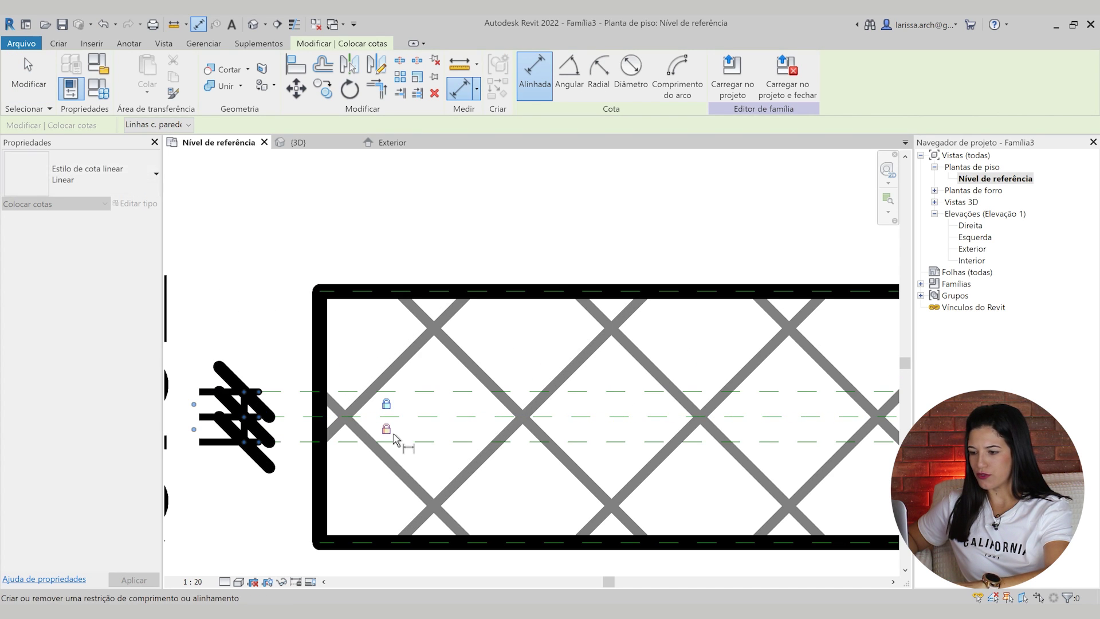
pyautogui.press('Escape')
pyautogui.scroll(-1, 406, 385)
pyautogui.moveTo(508, 398); pyautogui.dragTo(440, 383, button='middle')
pyautogui.scroll(1, 536, 344)
pyautogui.moveTo(537, 360); pyautogui.dragTo(537, 405, button='middle')
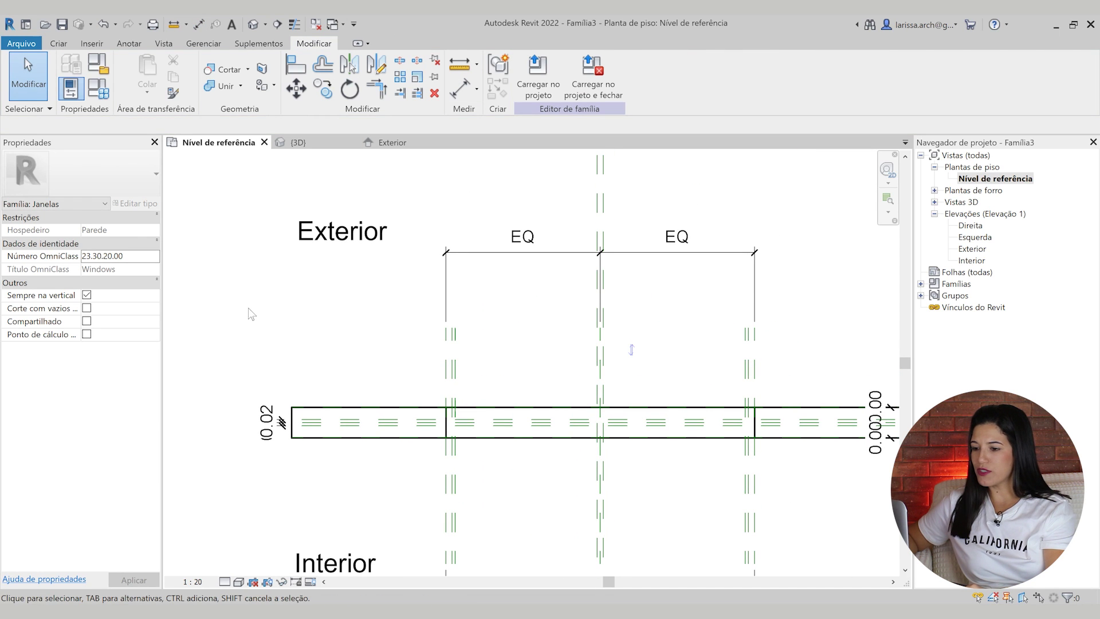
# Draw a horizontal reference plane outside the wall on the exterior side, about 0.51 m from the exterior face.
pyautogui.press('r')
pyautogui.press('p')
pyautogui.click(300, 327)
pyautogui.click(859, 328)
pyautogui.press('Escape')
pyautogui.press('Escape')
pyautogui.scroll(2, 403, 338)
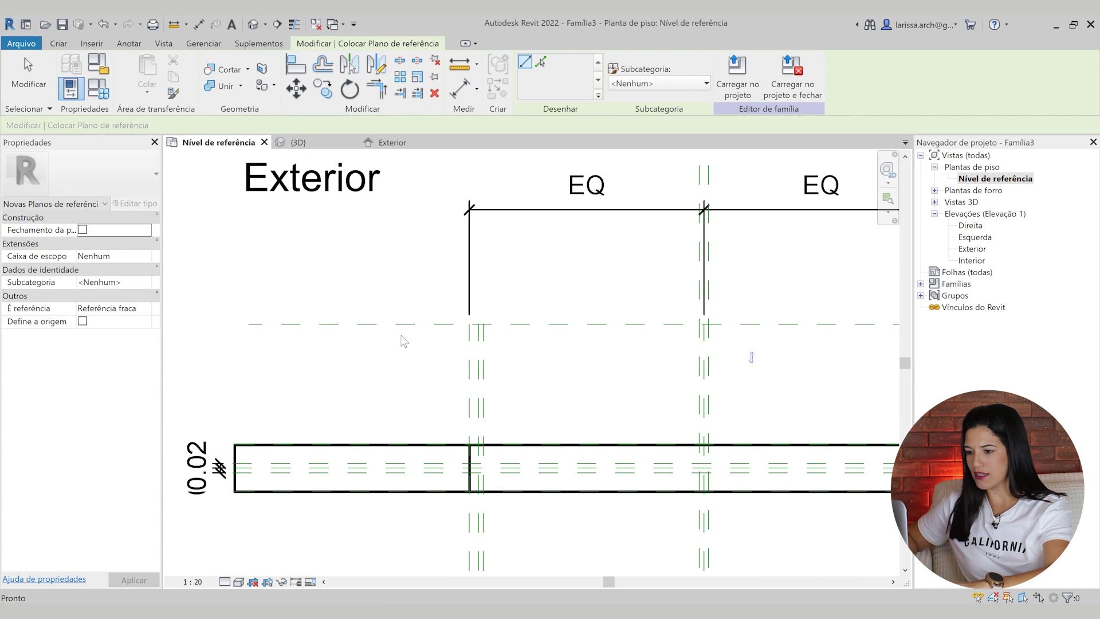
# Add an aligned dimension between the new horizontal reference plane and the wall's Exterior reference plane.
pyautogui.press('d')
pyautogui.press('i')
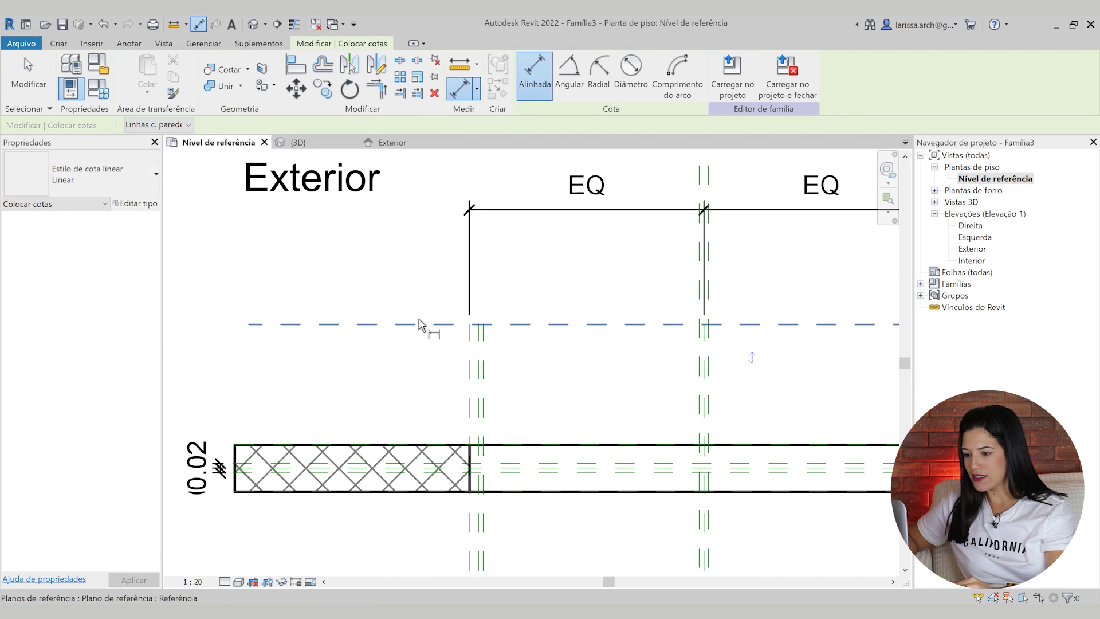
pyautogui.click(422, 324)
pyautogui.scroll(3, 422, 452)
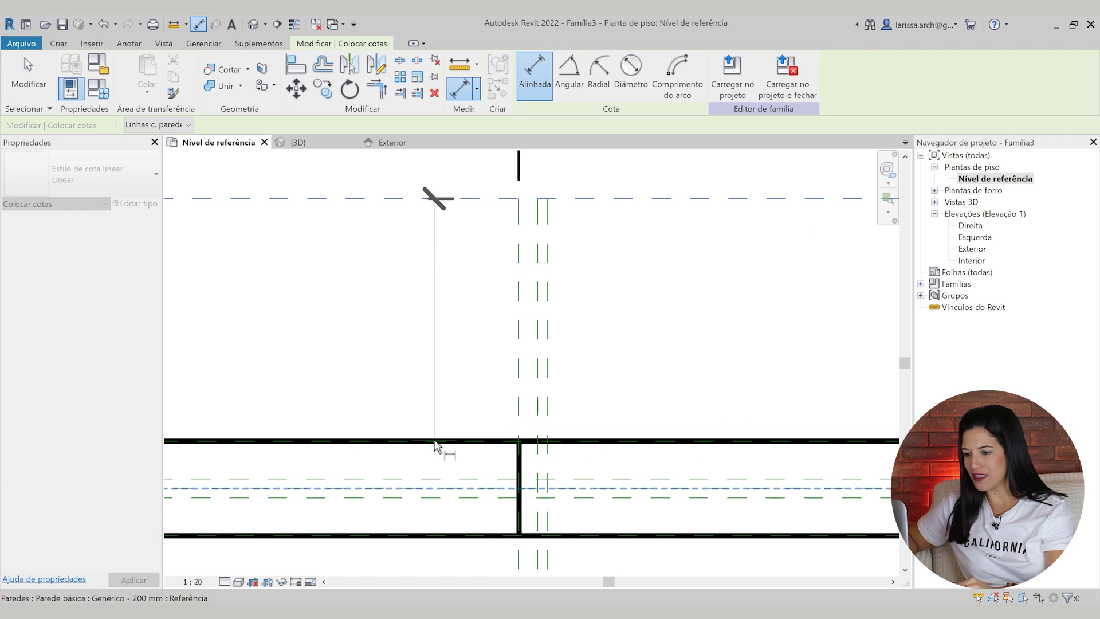
pyautogui.scroll(-1, 435, 441)
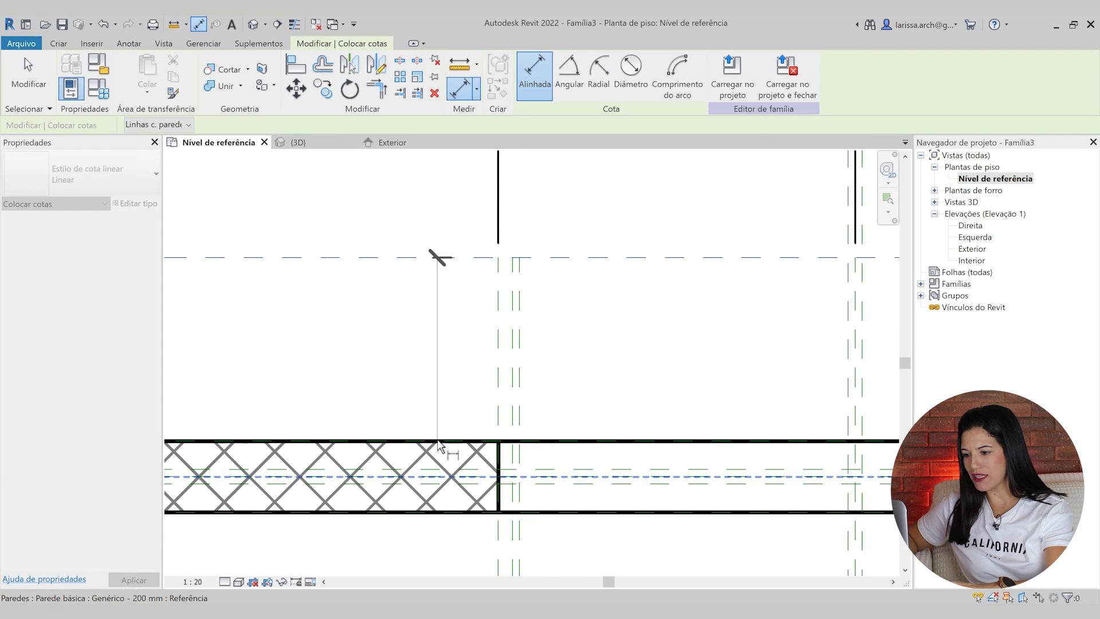
pyautogui.scroll(-2, 439, 444)
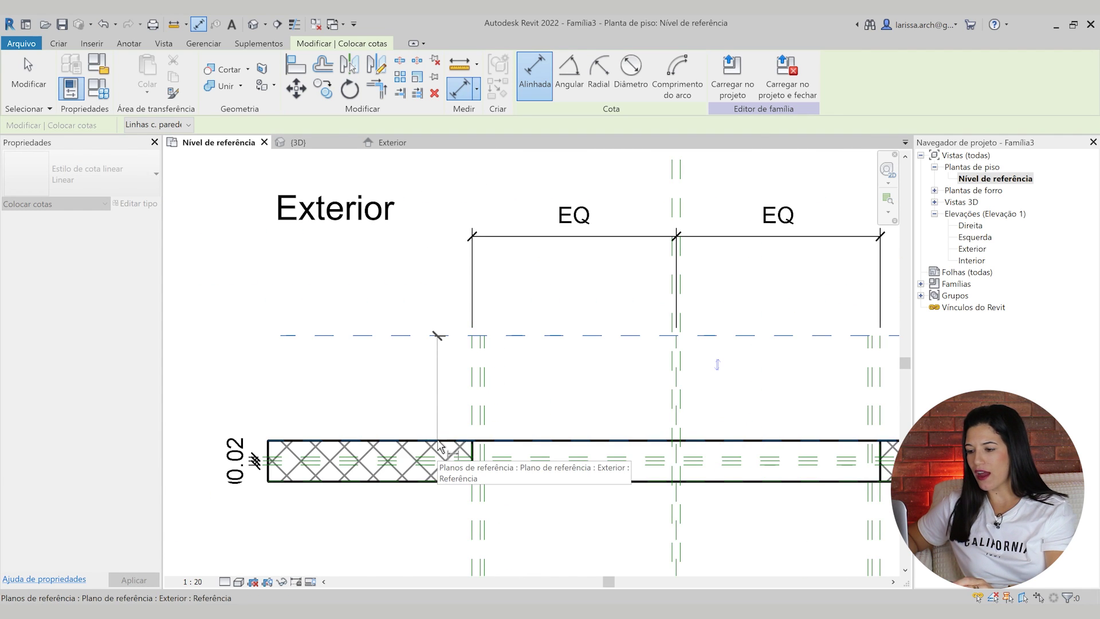
pyautogui.click(438, 444)
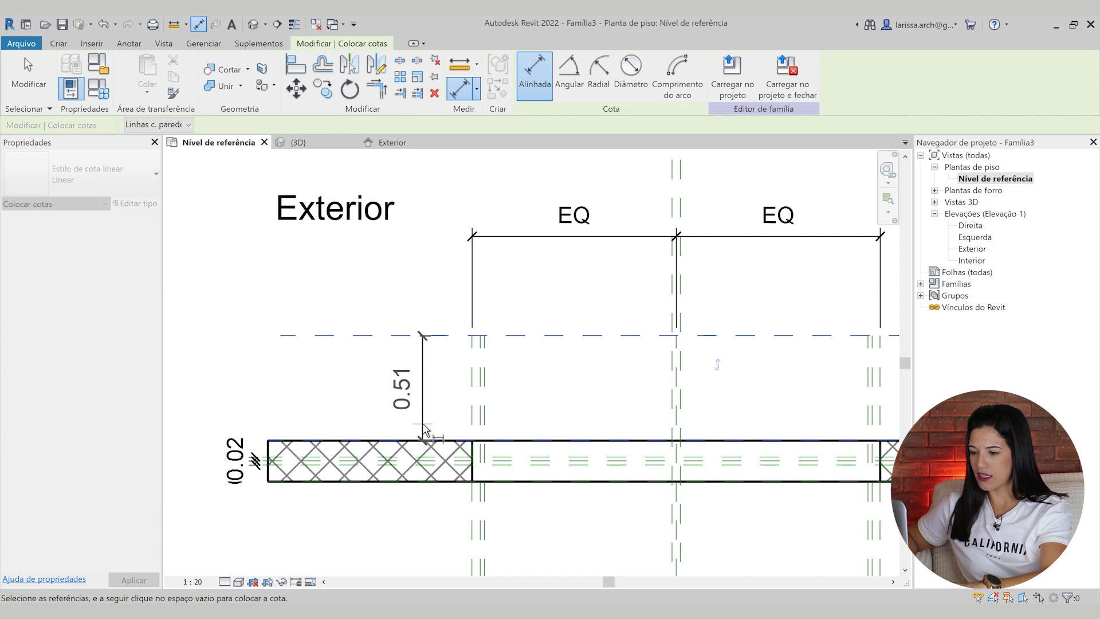
pyautogui.click(417, 372)
pyautogui.press('Escape')
pyautogui.press('Escape')
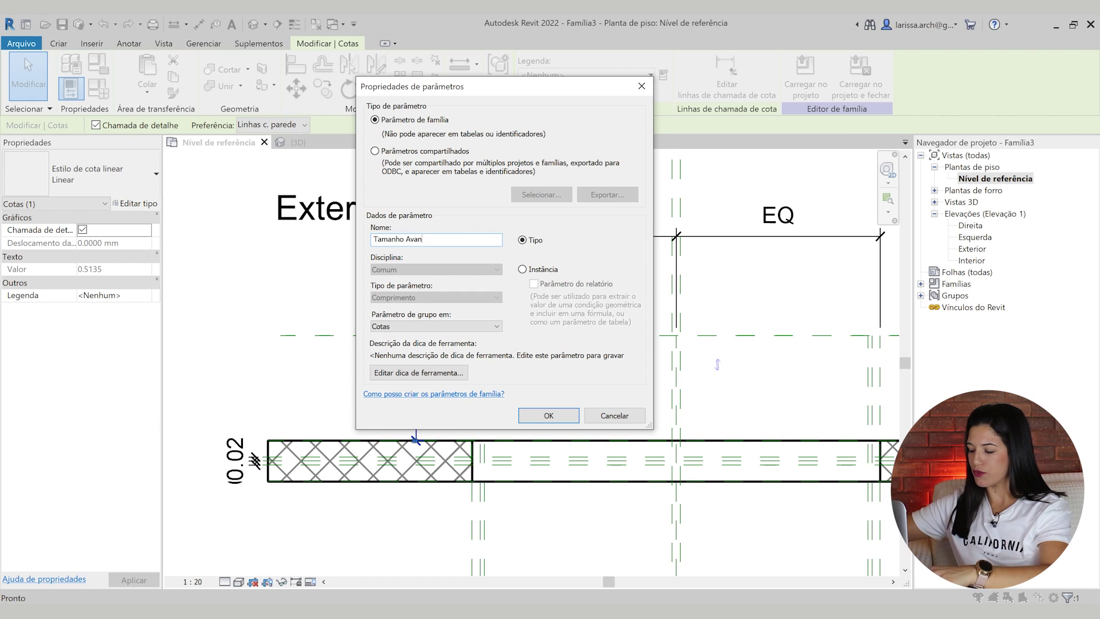
# Label the new dimension with a type-based family parameter named Tamanho Avanço, grouped under Cotas.
pyautogui.click(555, 416)
pyautogui.click(453, 343)
pyautogui.scroll(-2, 431, 351)
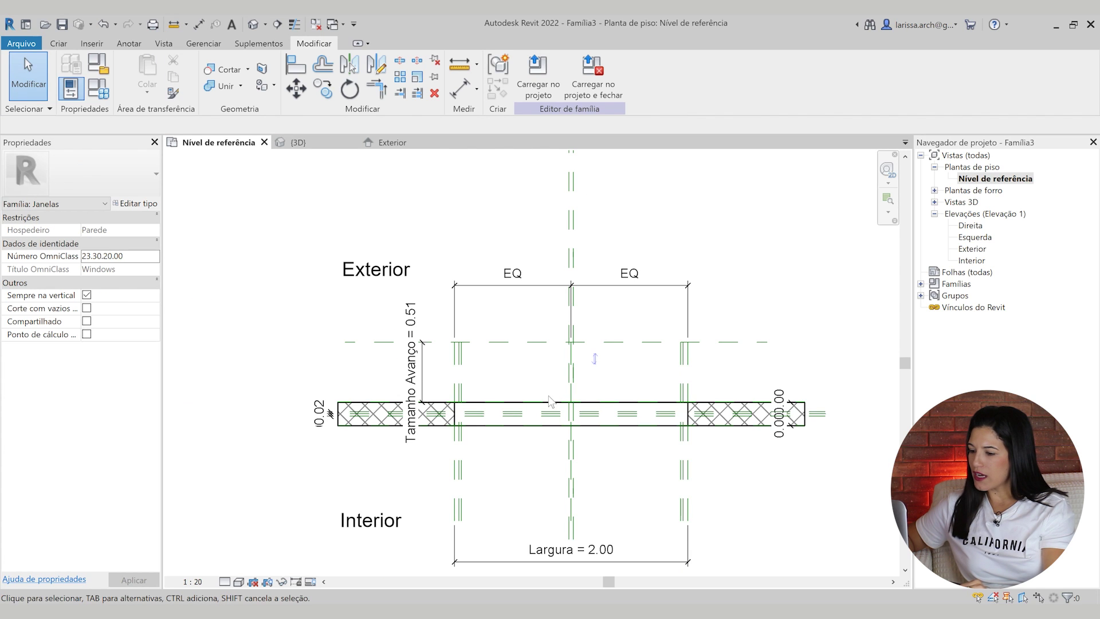
pyautogui.scroll(2, 551, 400)
pyautogui.scroll(-1, 476, 356)
pyautogui.scroll(1, 516, 366)
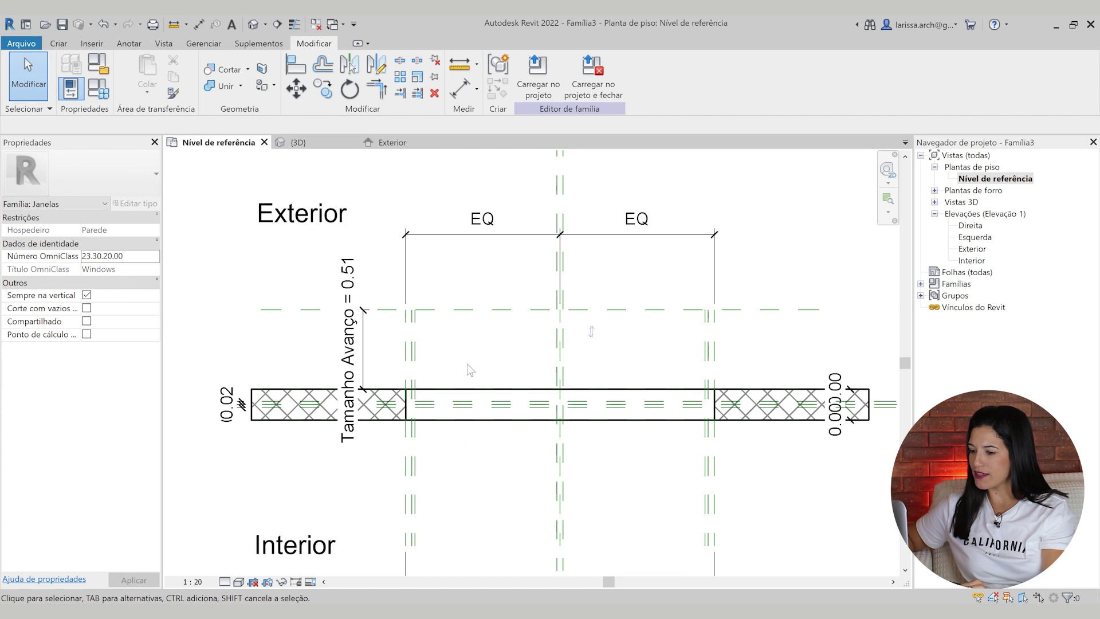
pyautogui.scroll(-1, 544, 372)
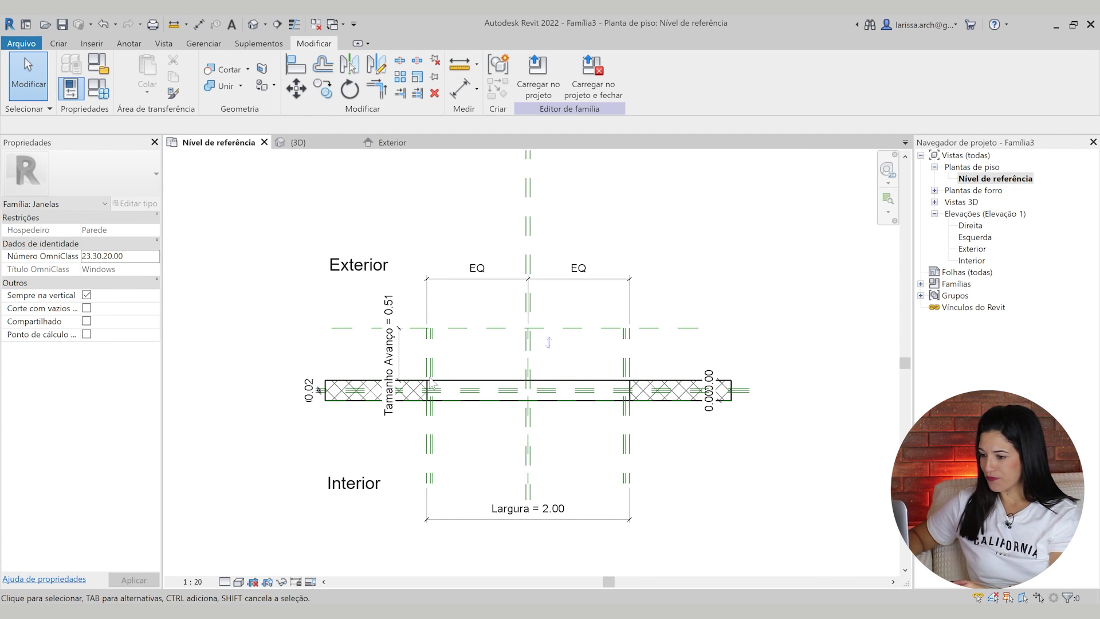
# Open the Exterior elevation and start a solid sweep with a sketched path.
pyautogui.doubleClick(972, 249)
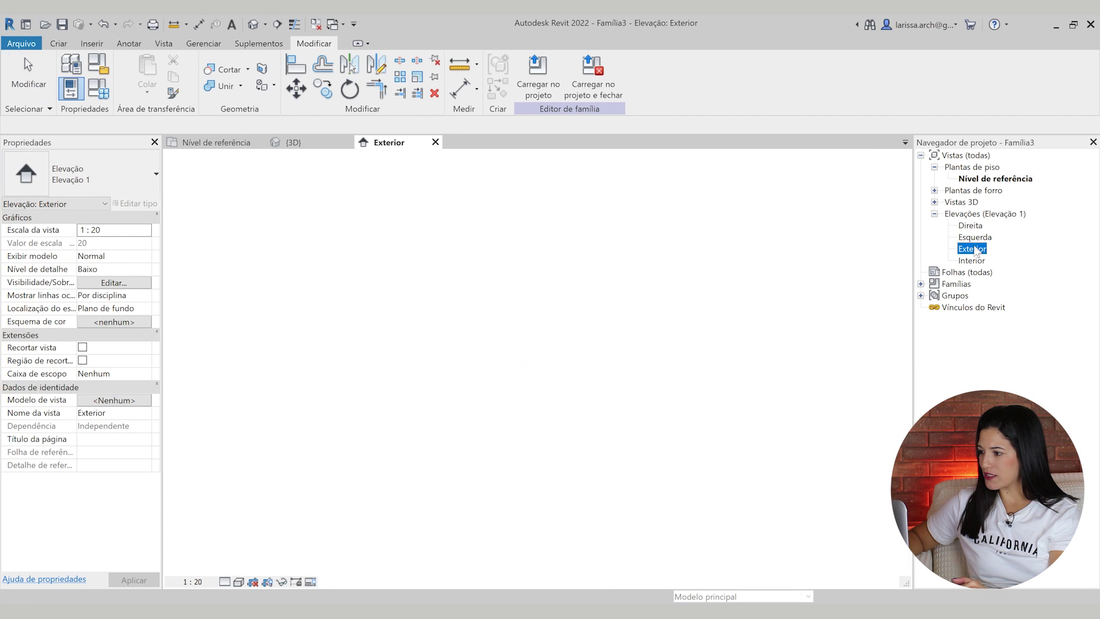
pyautogui.click(59, 44)
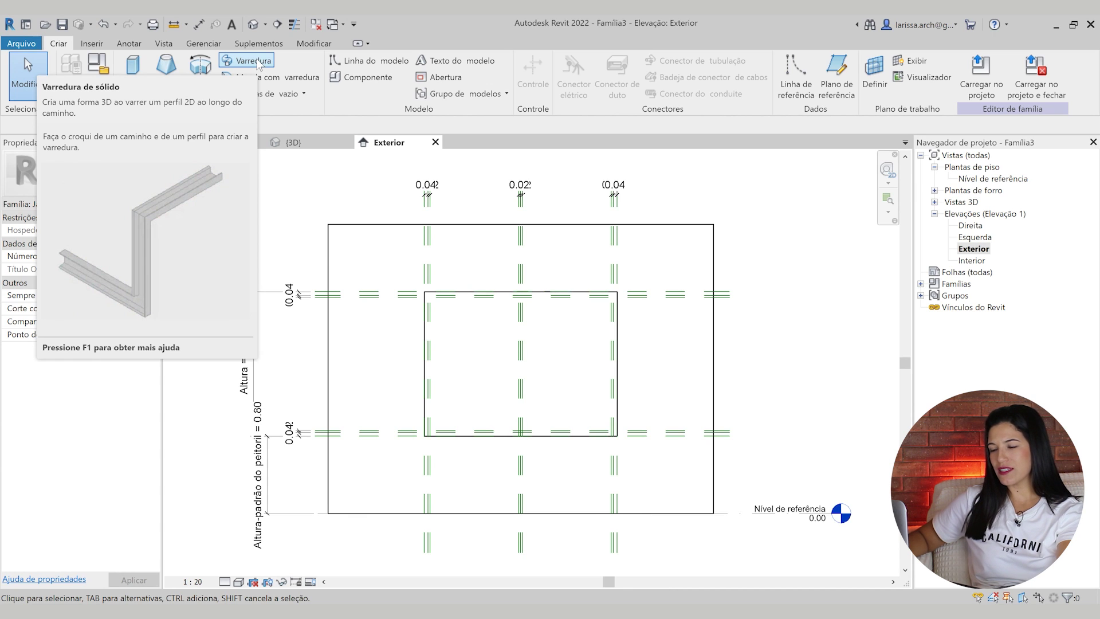
pyautogui.click(255, 62)
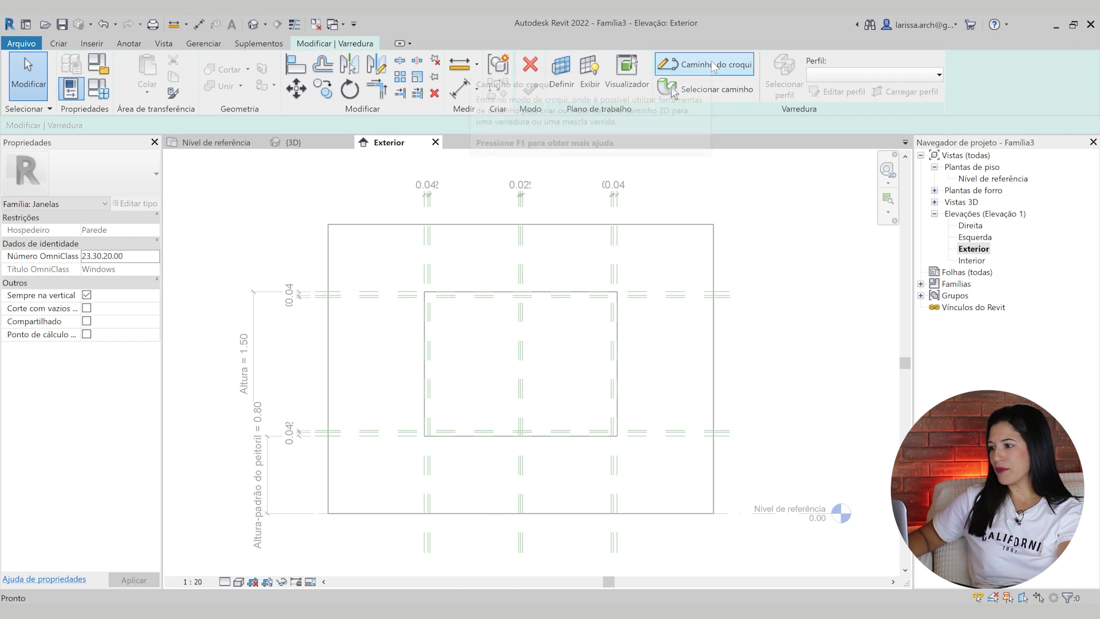
pyautogui.click(713, 66)
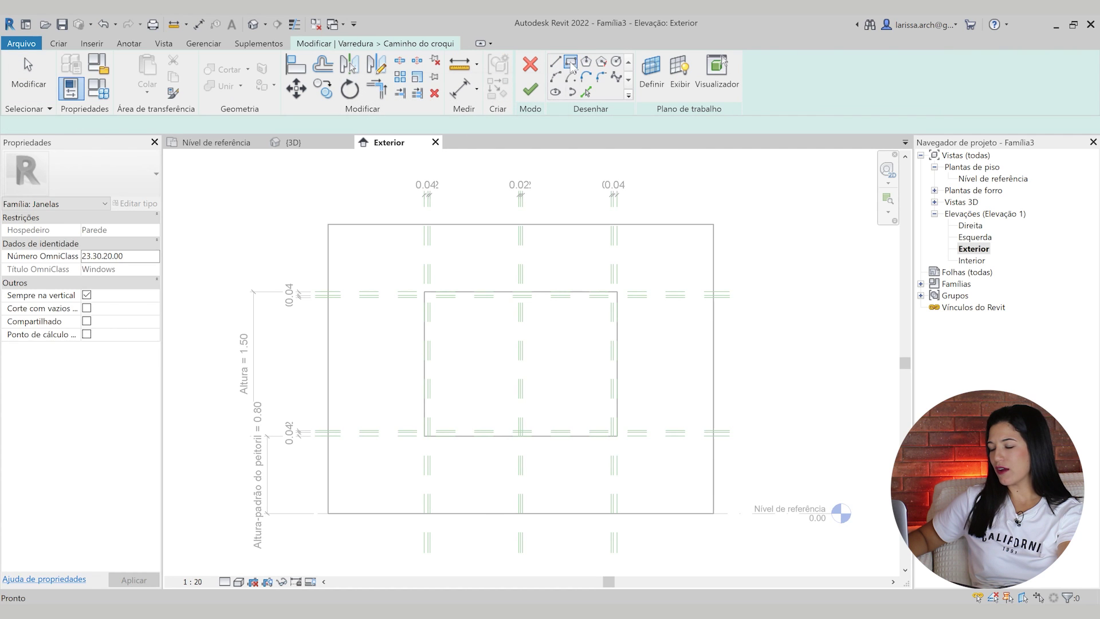
pyautogui.click(403, 272)
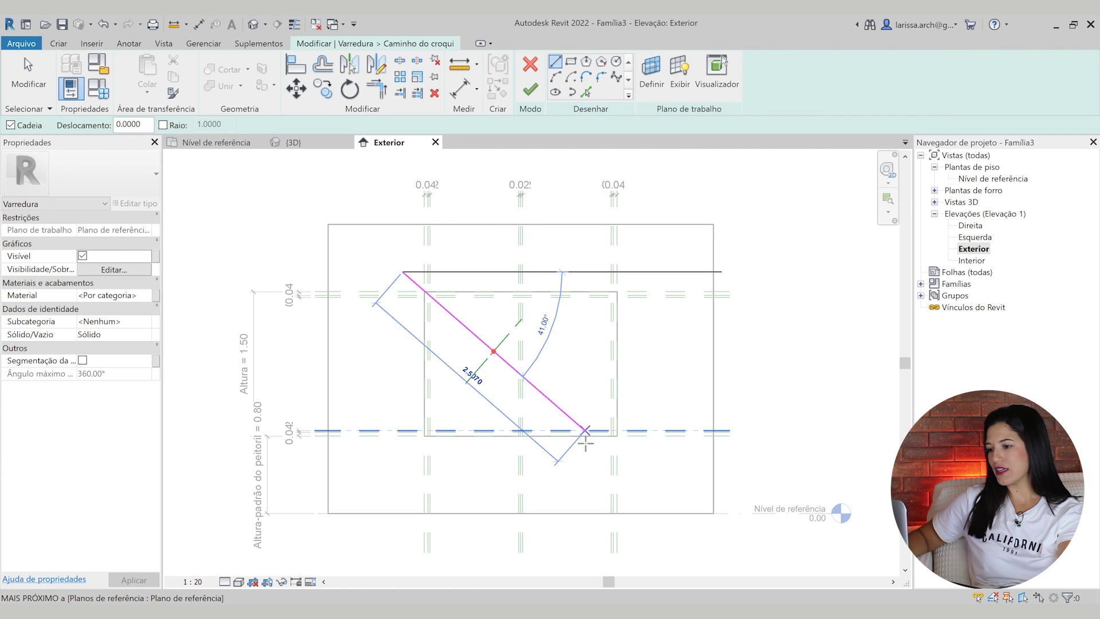
pyautogui.press('Escape')
pyautogui.press('Escape')
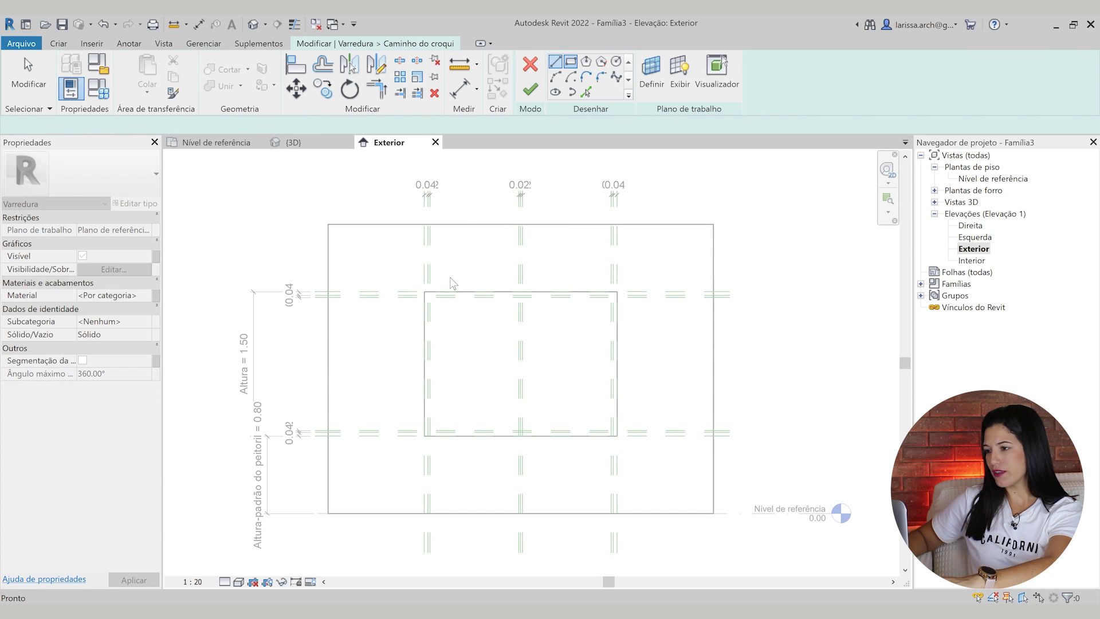
# Sketch a rectangular sweep path loosely around the outside of the window opening.
pyautogui.click(406, 263)
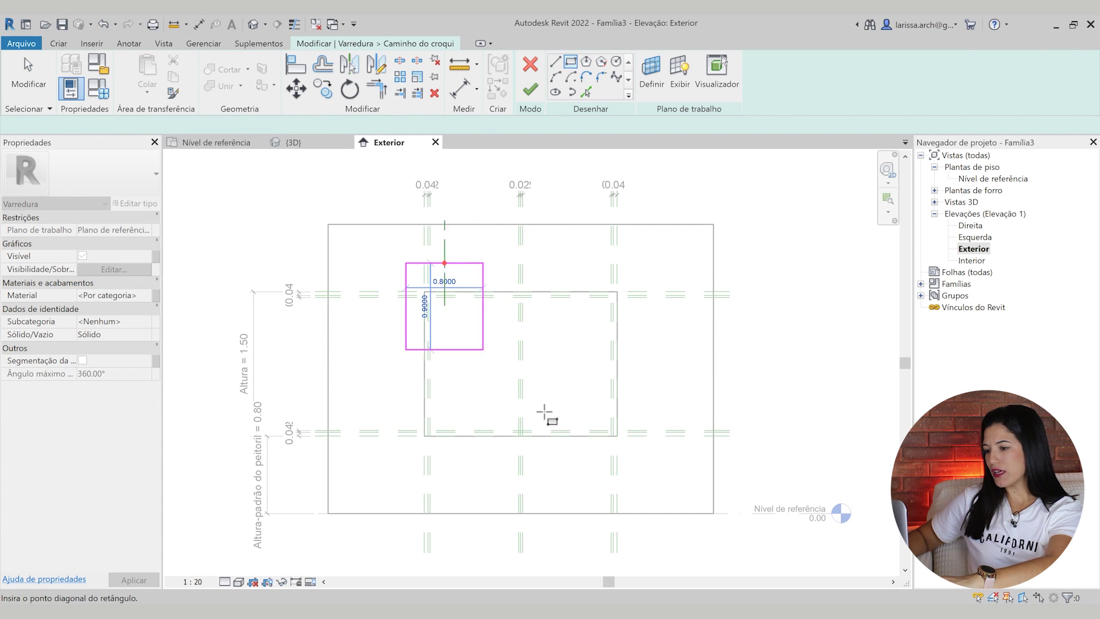
pyautogui.click(637, 456)
pyautogui.press('Escape')
pyautogui.scroll(1, 532, 299)
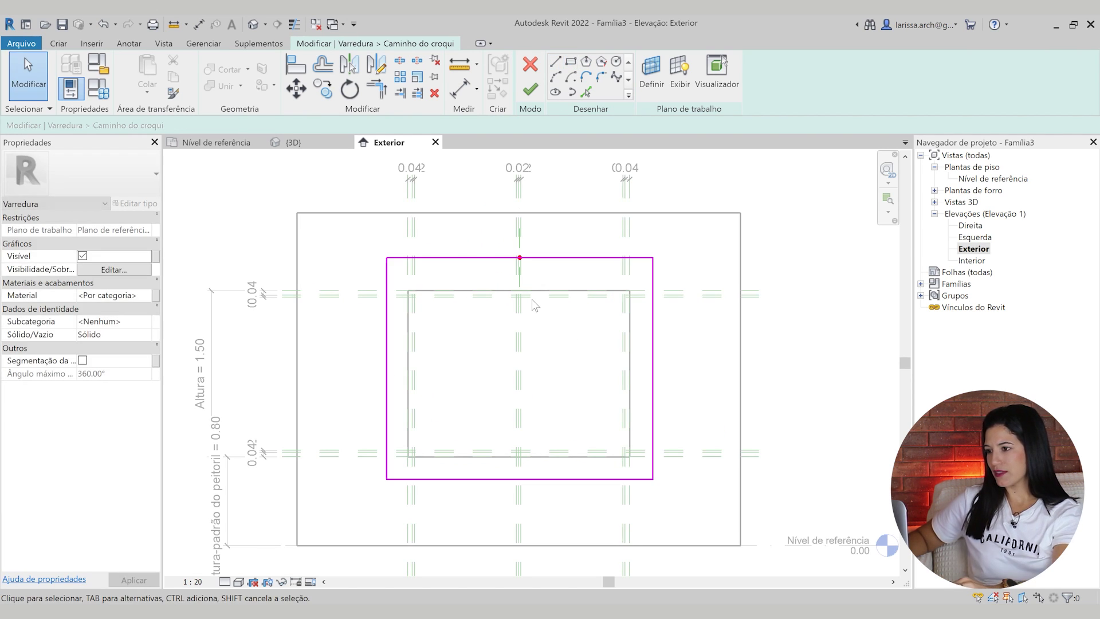
pyautogui.click(351, 66)
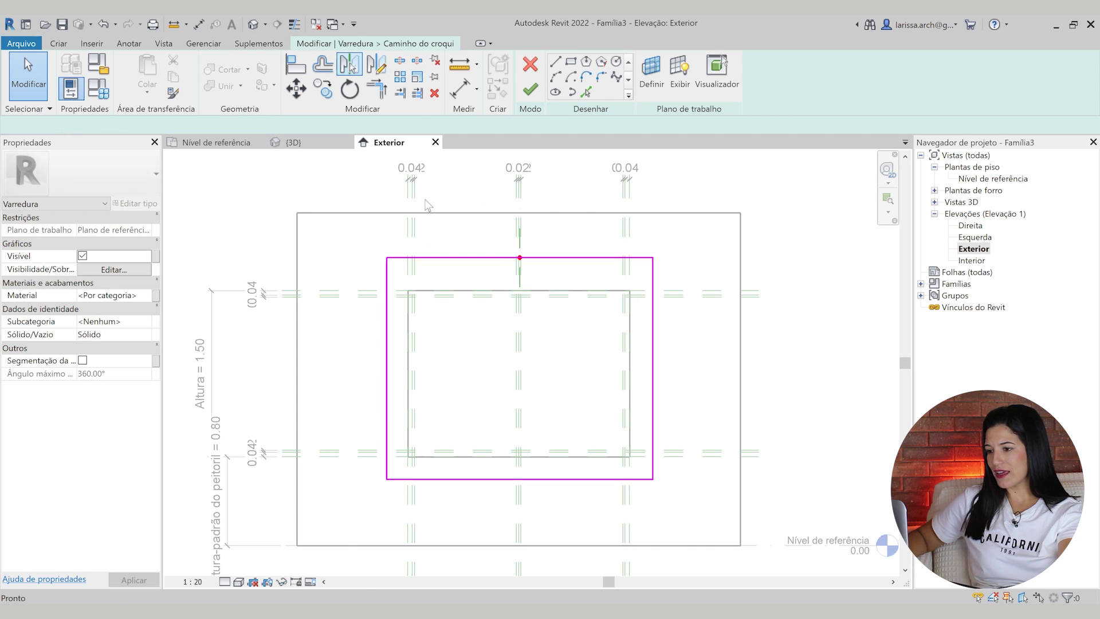
pyautogui.scroll(3, 393, 294)
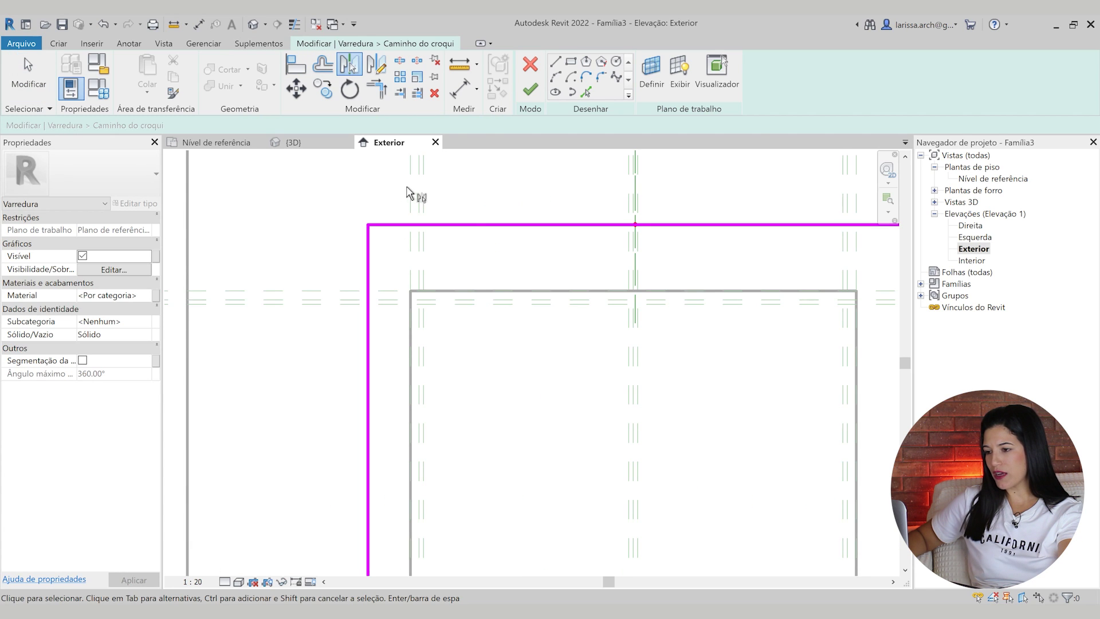
pyautogui.moveTo(458, 215); pyautogui.dragTo(454, 328, button='middle')
pyautogui.scroll(1, 454, 328)
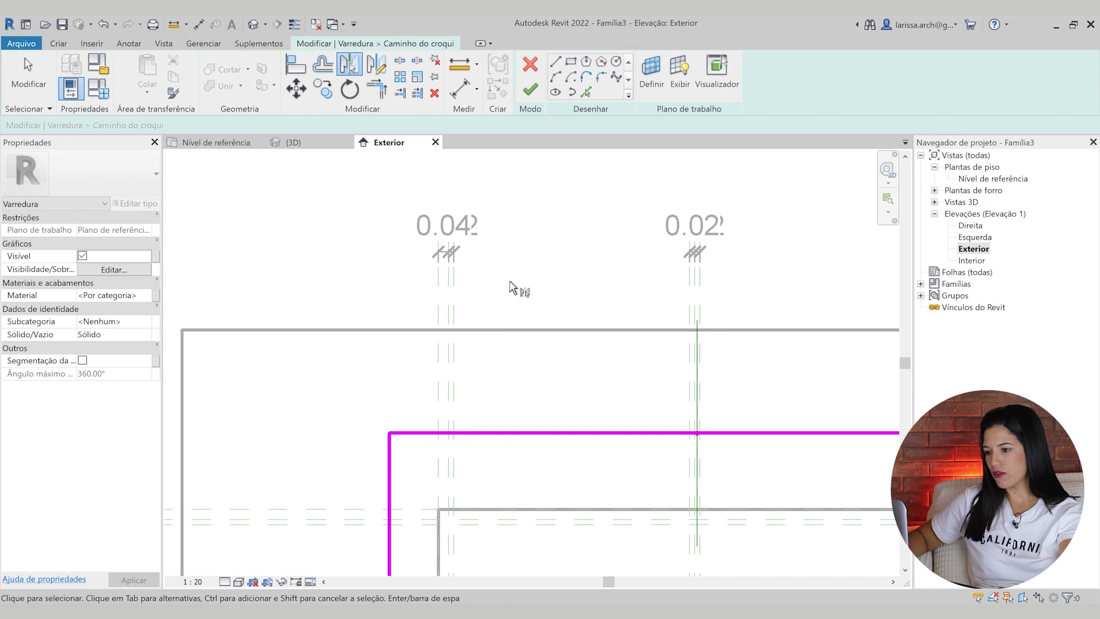
pyautogui.press('Escape')
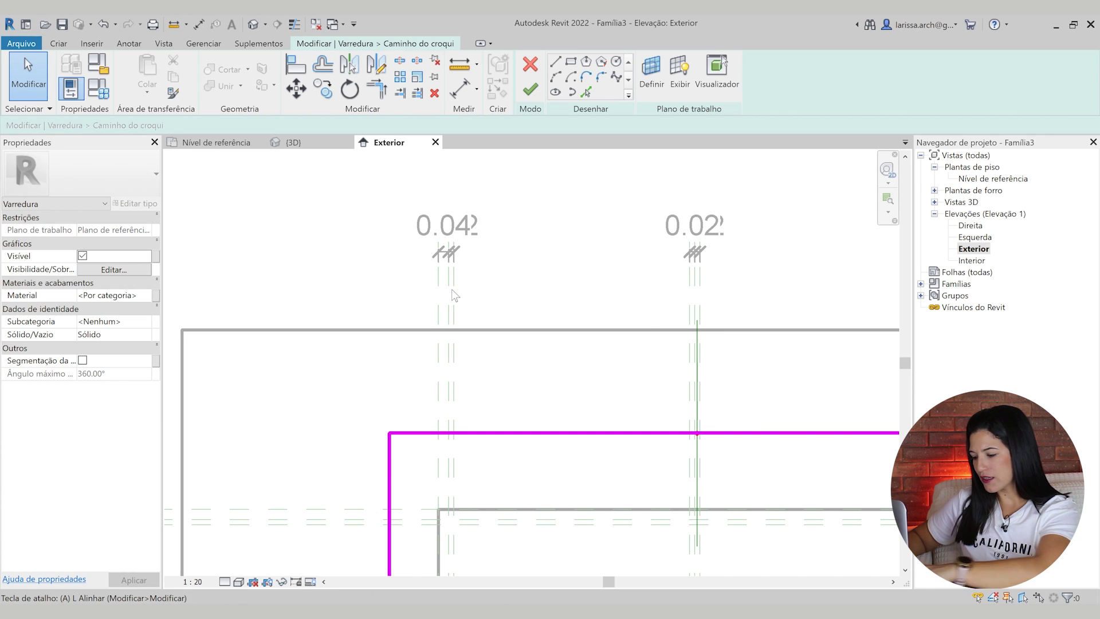
# Align the path's left and top edges to the reference planes at the opening's edges, locking both alignments.
pyautogui.press('a')
pyautogui.press('l')
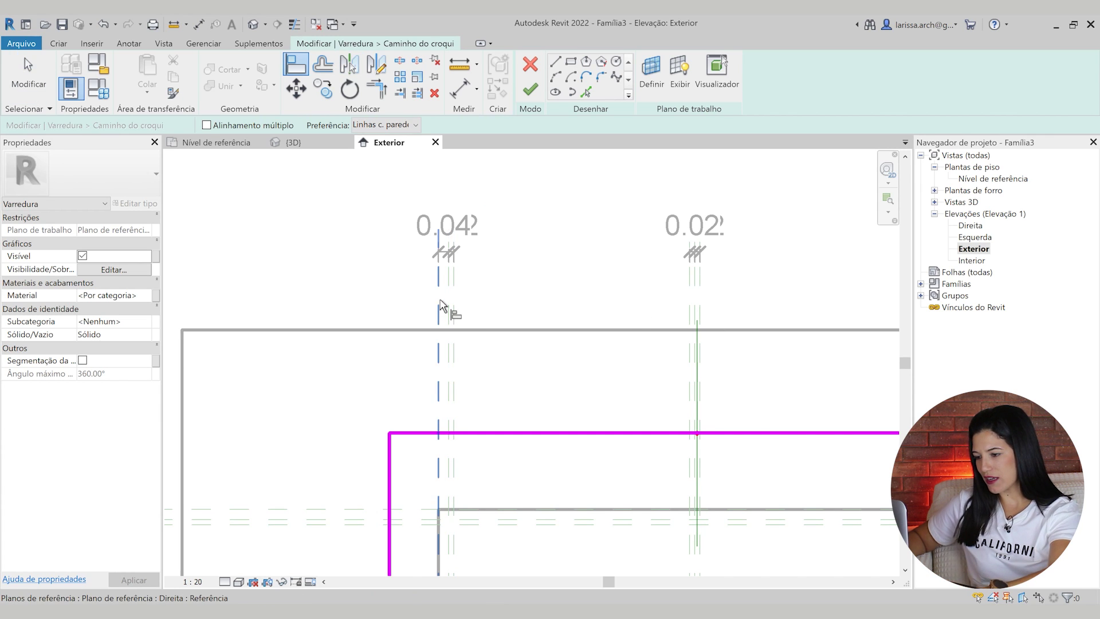
pyautogui.click(442, 306)
pyautogui.click(392, 473)
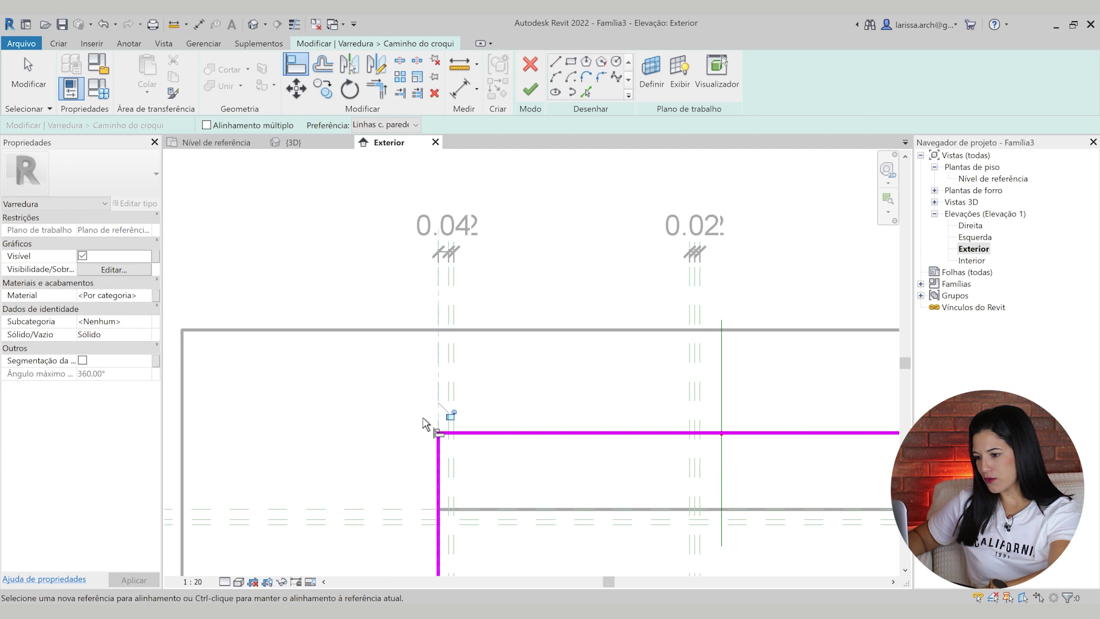
pyautogui.click(393, 509)
pyautogui.click(454, 434)
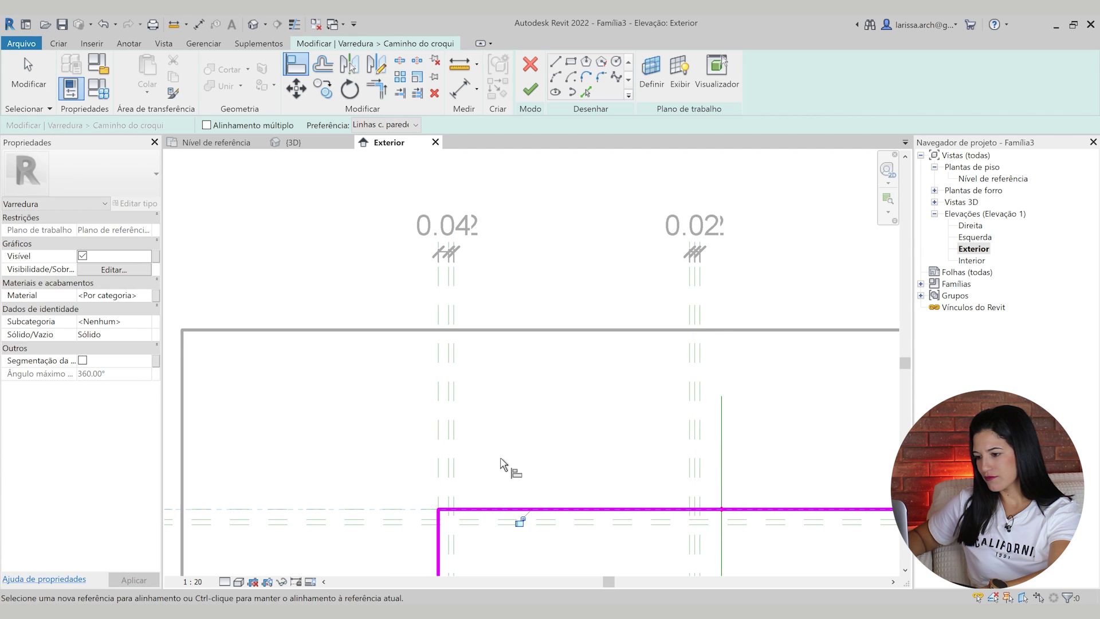
# Align and lock the path's right and bottom edges to the opening's reference planes and finish the path sketch.
pyautogui.scroll(-4, 538, 284)
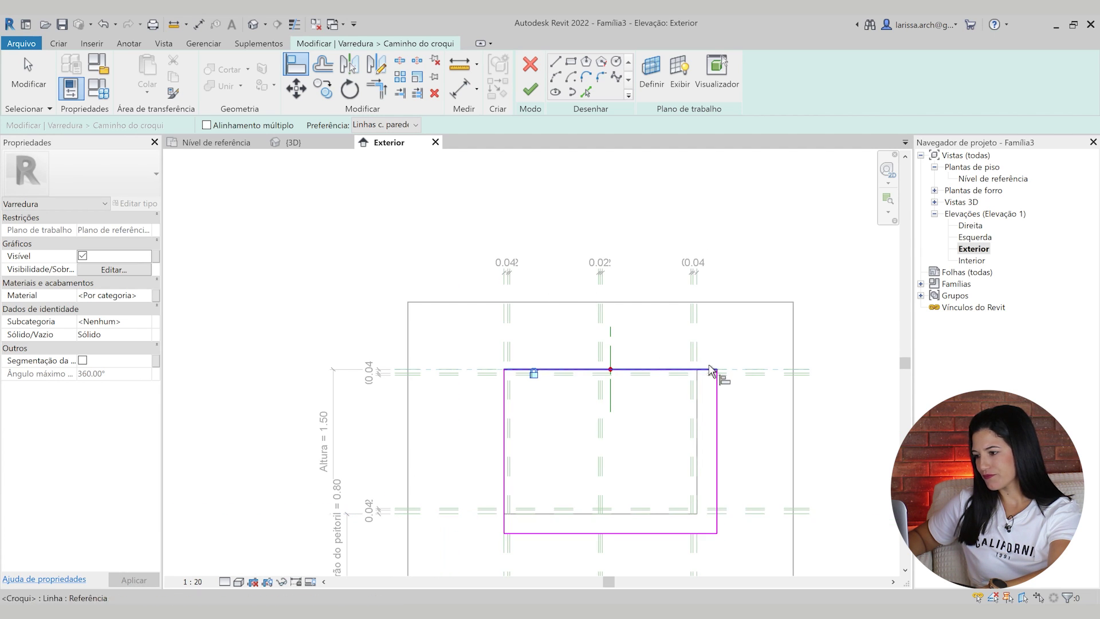
pyautogui.scroll(4, 699, 369)
pyautogui.click(672, 306)
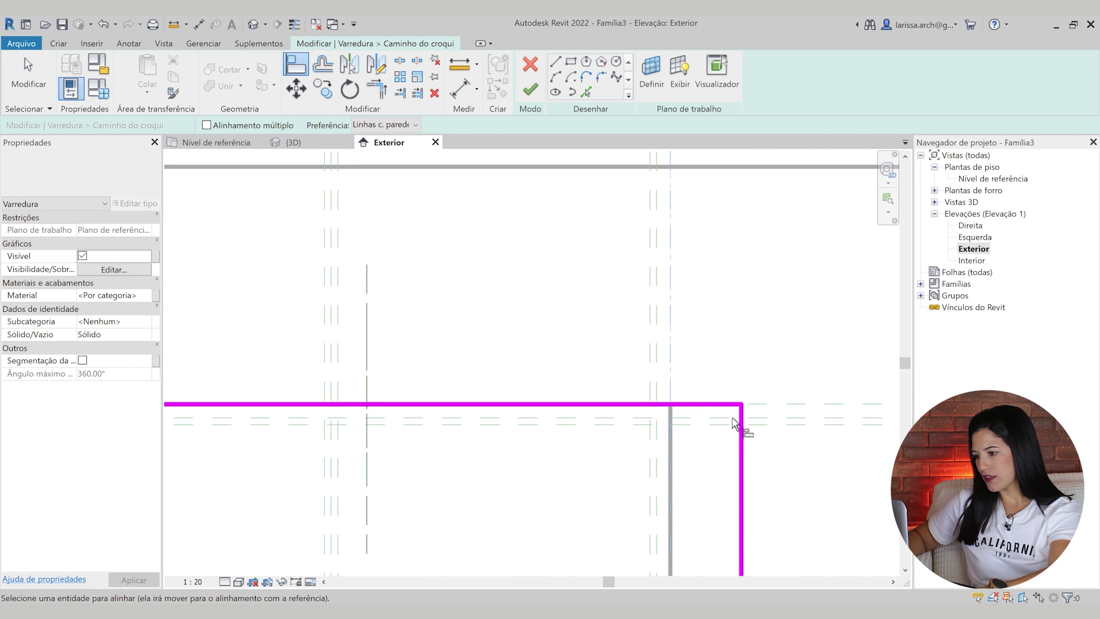
pyautogui.click(742, 434)
pyautogui.scroll(-2, 663, 356)
pyautogui.scroll(-2, 631, 401)
pyautogui.scroll(4, 516, 455)
pyautogui.click(484, 427)
pyautogui.click(576, 478)
pyautogui.scroll(-3, 582, 418)
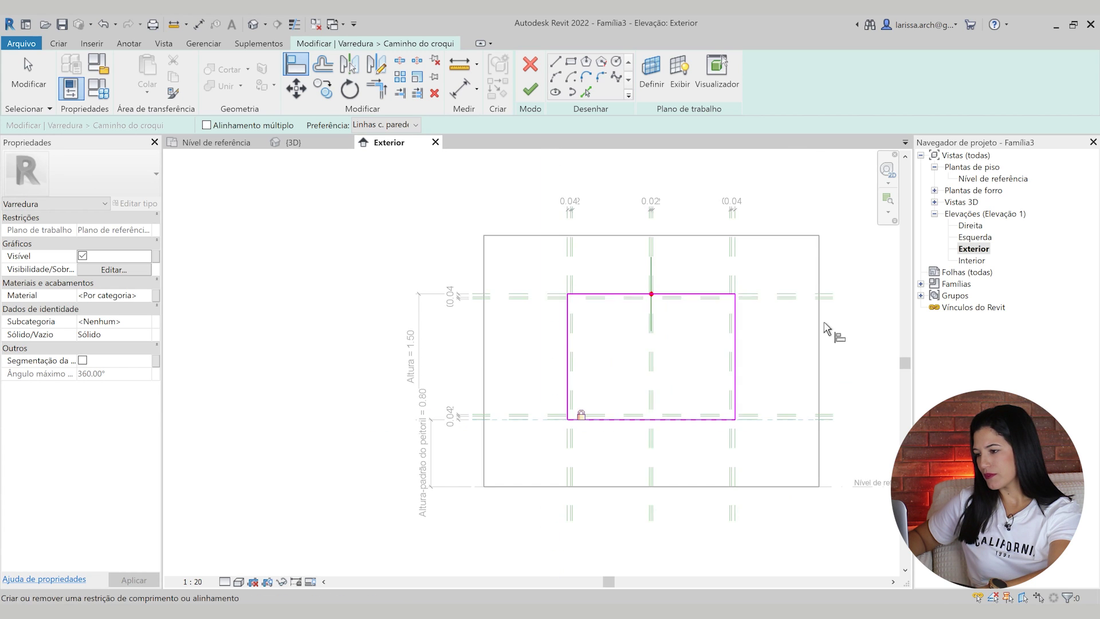
pyautogui.scroll(-1, 825, 329)
pyautogui.click(531, 89)
pyautogui.scroll(3, 573, 310)
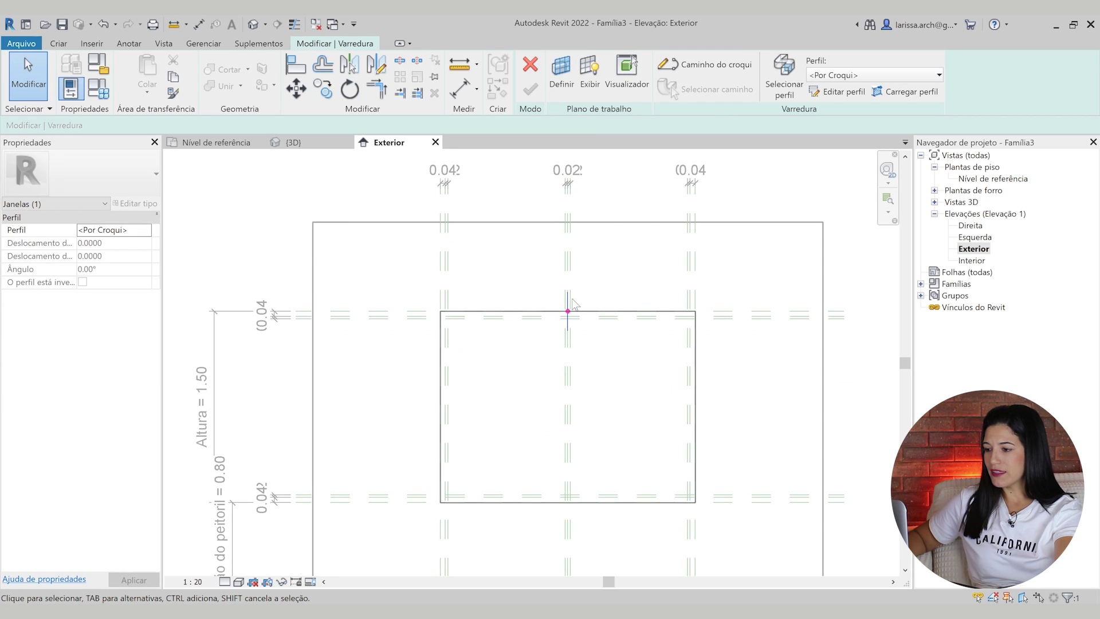
# Examine the sweep's profile plane on the path's upper edge in the 3D view with thin lines enabled.
pyautogui.click(253, 24)
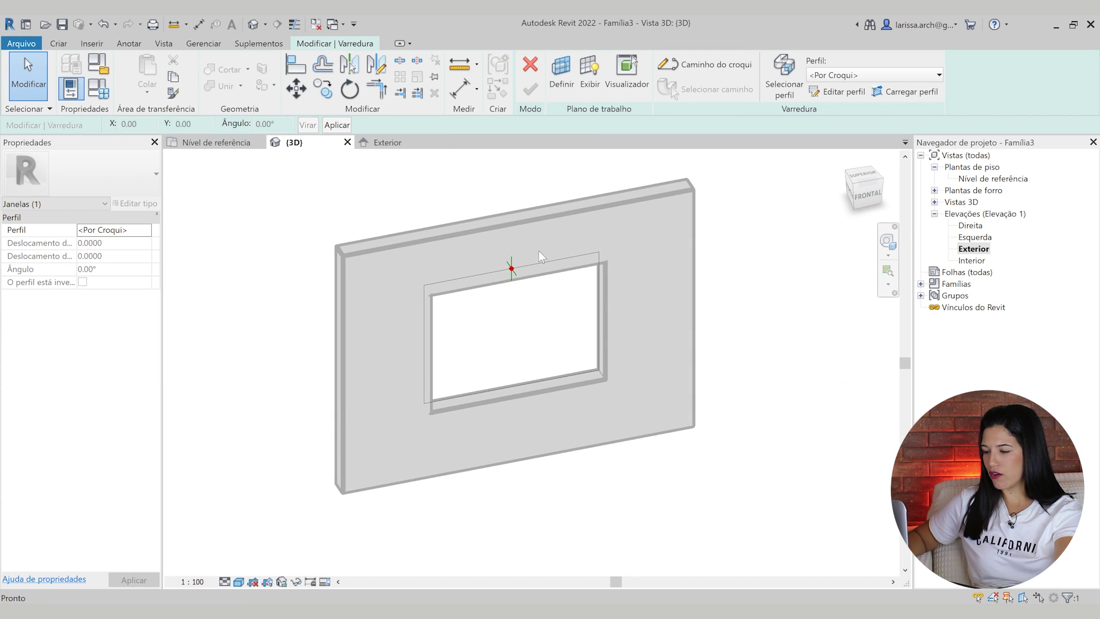
pyautogui.scroll(2, 538, 251)
pyautogui.press('Escape')
pyautogui.press('t')
pyautogui.press('l')
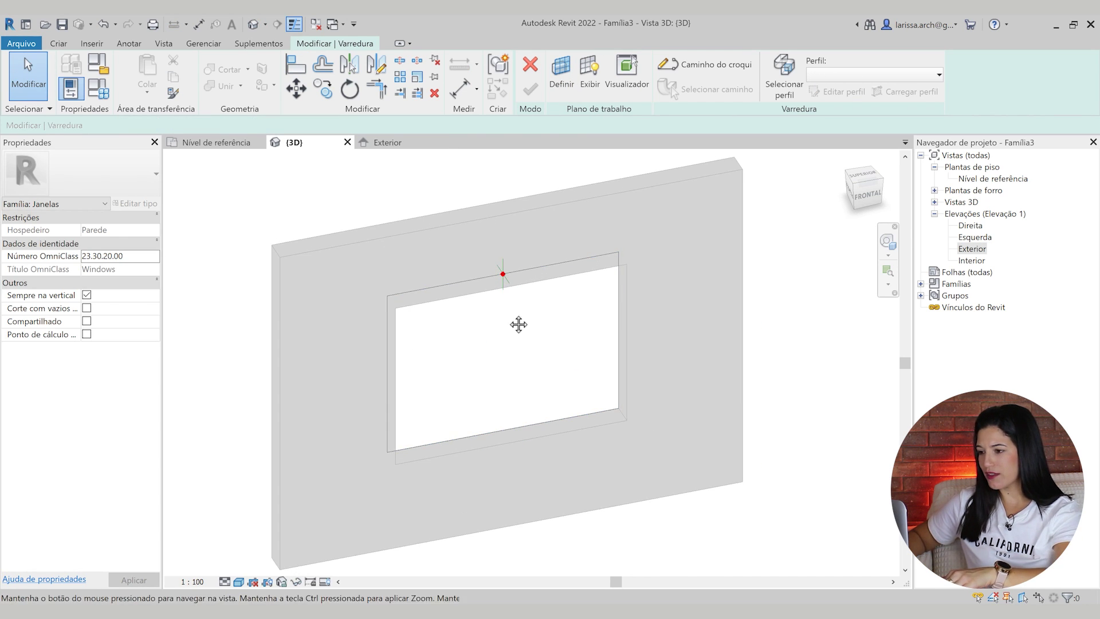
pyautogui.keyDown('shift'); pyautogui.moveTo(518, 325); pyautogui.dragTo(636, 325, button='middle'); pyautogui.keyUp('shift')
pyautogui.scroll(4, 498, 268)
pyautogui.keyDown('shift'); pyautogui.moveTo(496, 281); pyautogui.dragTo(390, 293, button='middle'); pyautogui.keyUp('shift')
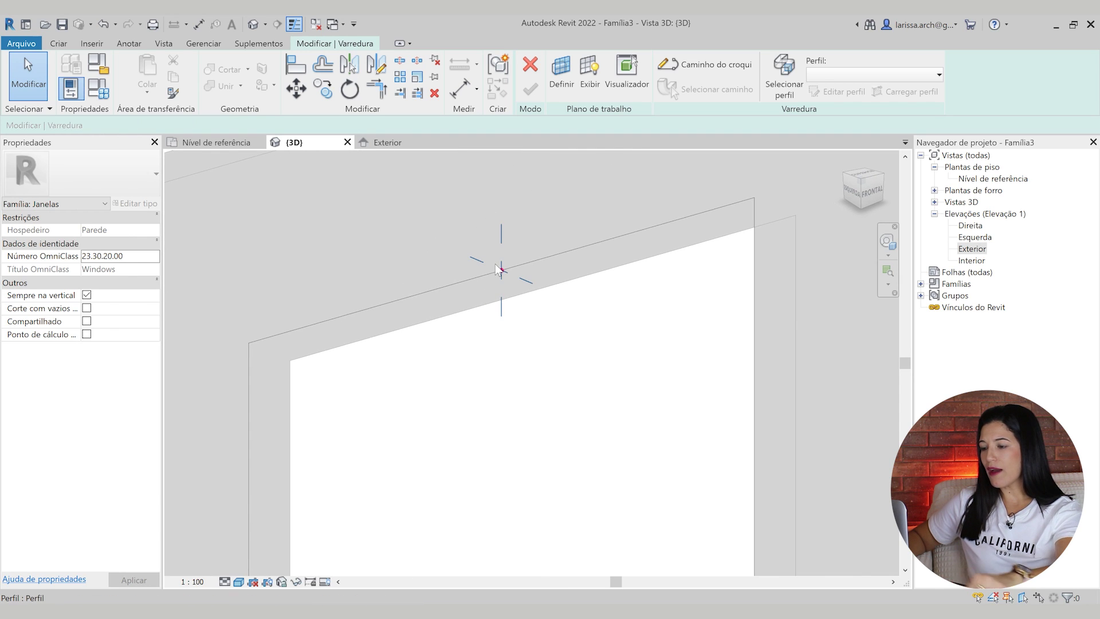
pyautogui.scroll(-2, 511, 257)
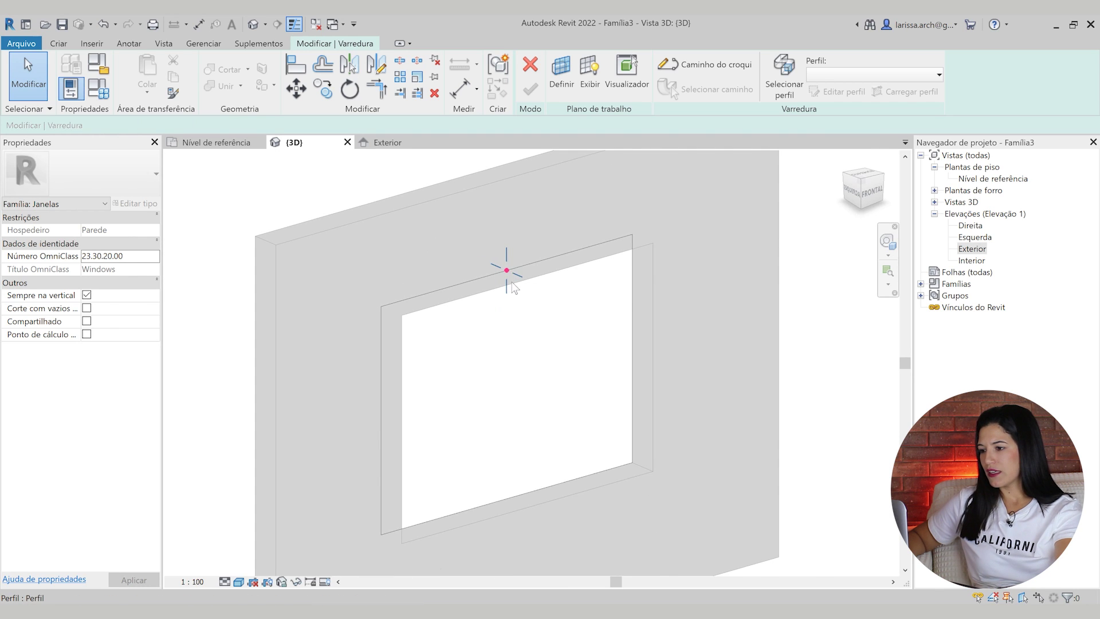
pyautogui.scroll(1, 508, 268)
# Start editing the sweep's profile sketch and open the Direita elevation for it.
pyautogui.click(796, 81)
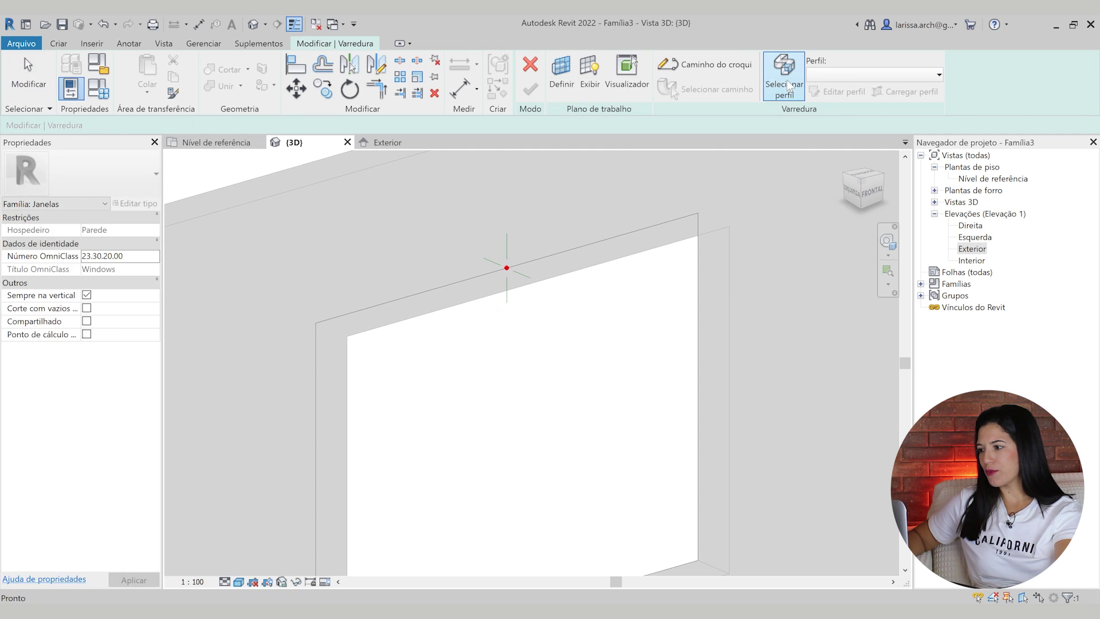
pyautogui.click(835, 93)
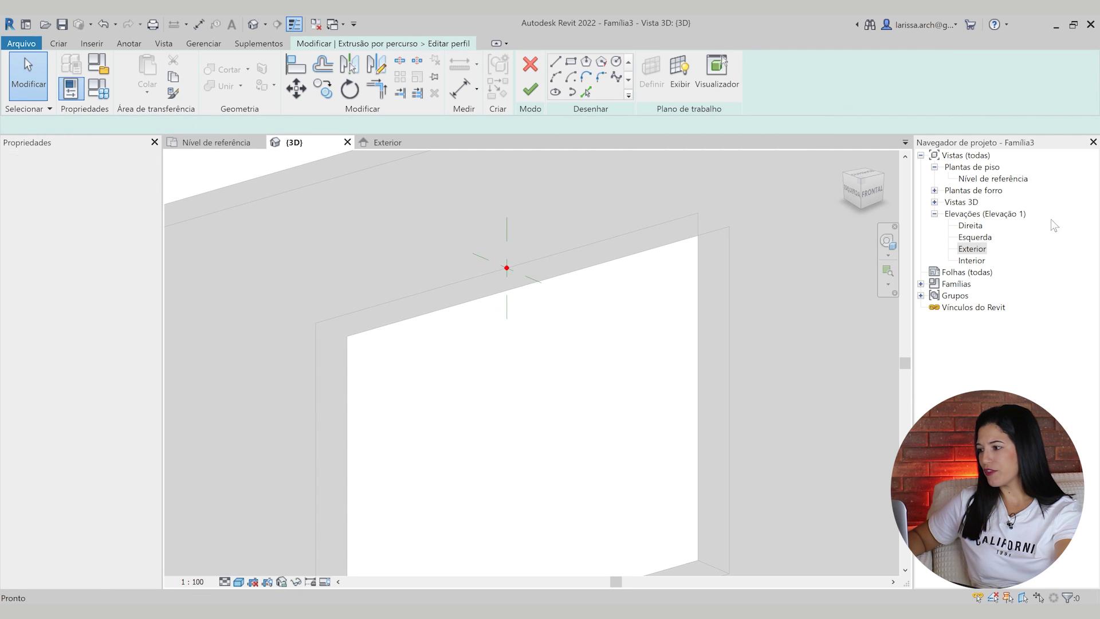
pyautogui.doubleClick(971, 226)
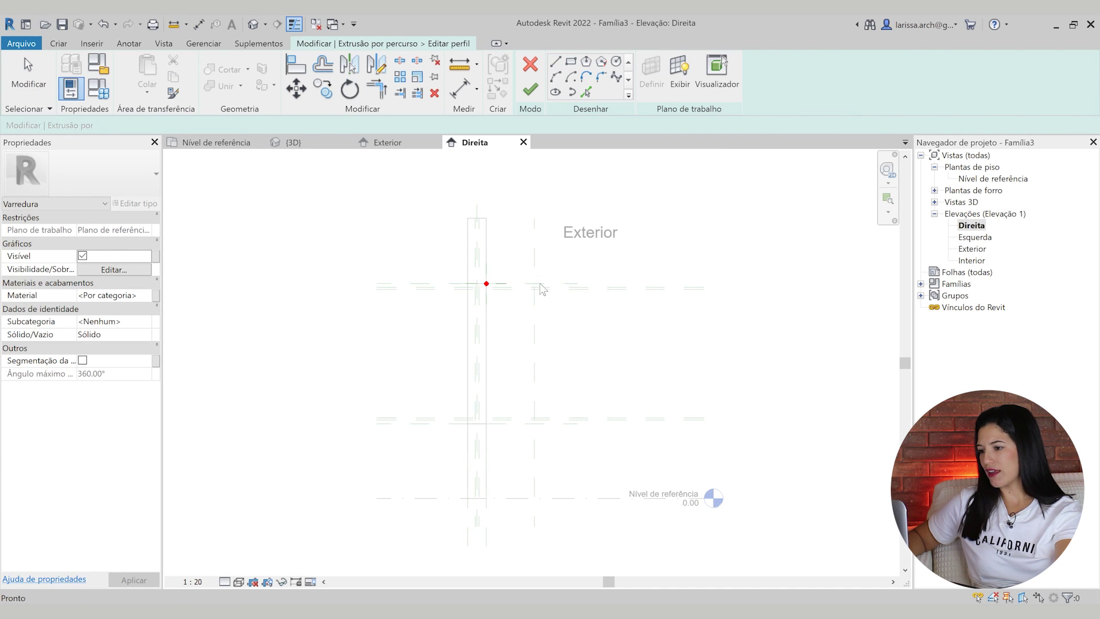
# Turn off thin lines and sketch a rectangular sweep profile across the wall's exterior face at the top of the opening.
pyautogui.scroll(4, 559, 257)
pyautogui.moveTo(346, 206); pyautogui.dragTo(555, 367)
pyautogui.scroll(2, 390, 292)
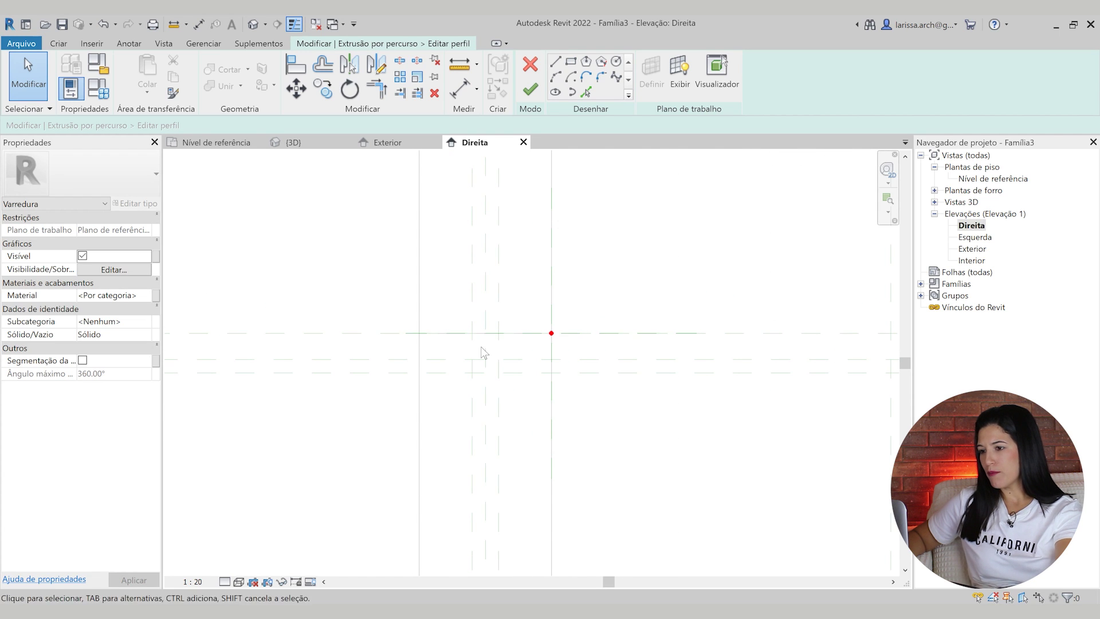
pyautogui.press('t')
pyautogui.press('l')
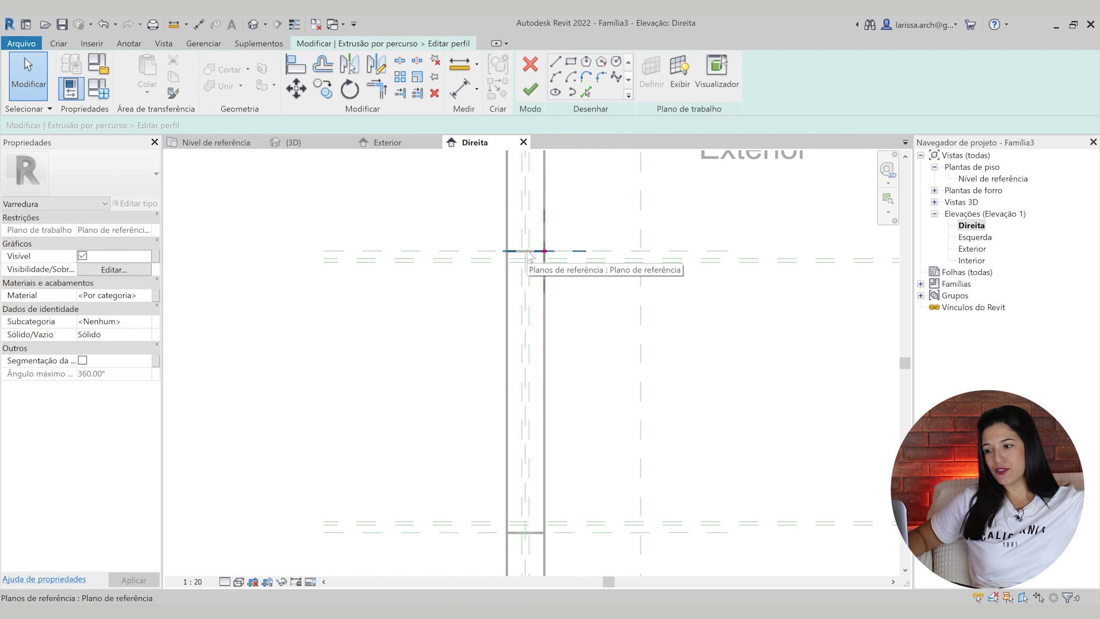
pyautogui.scroll(2, 538, 253)
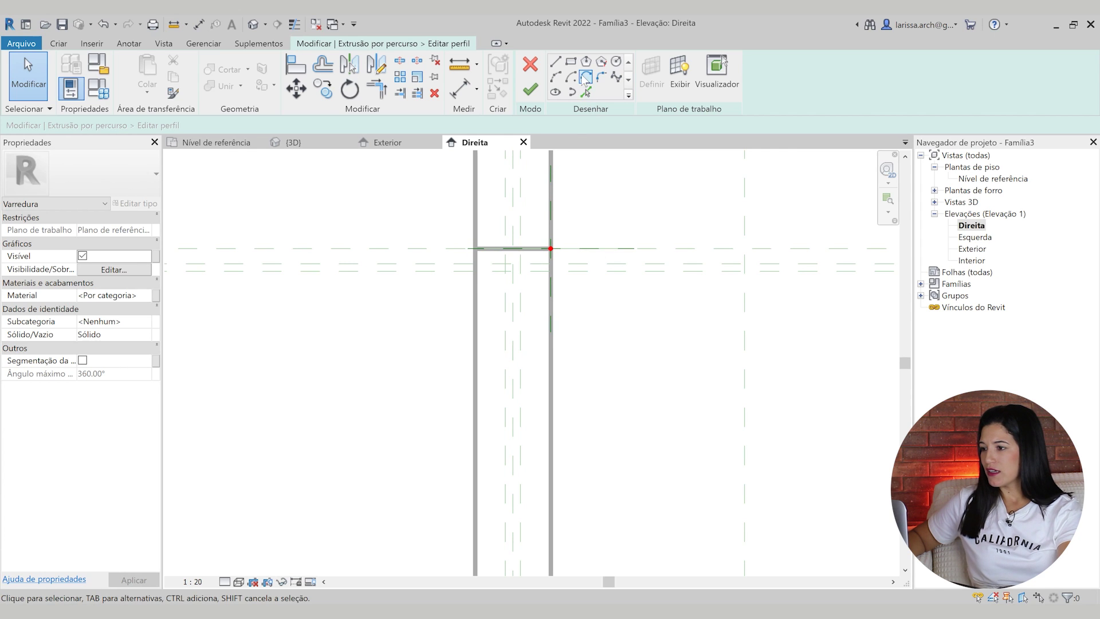
pyautogui.click(571, 62)
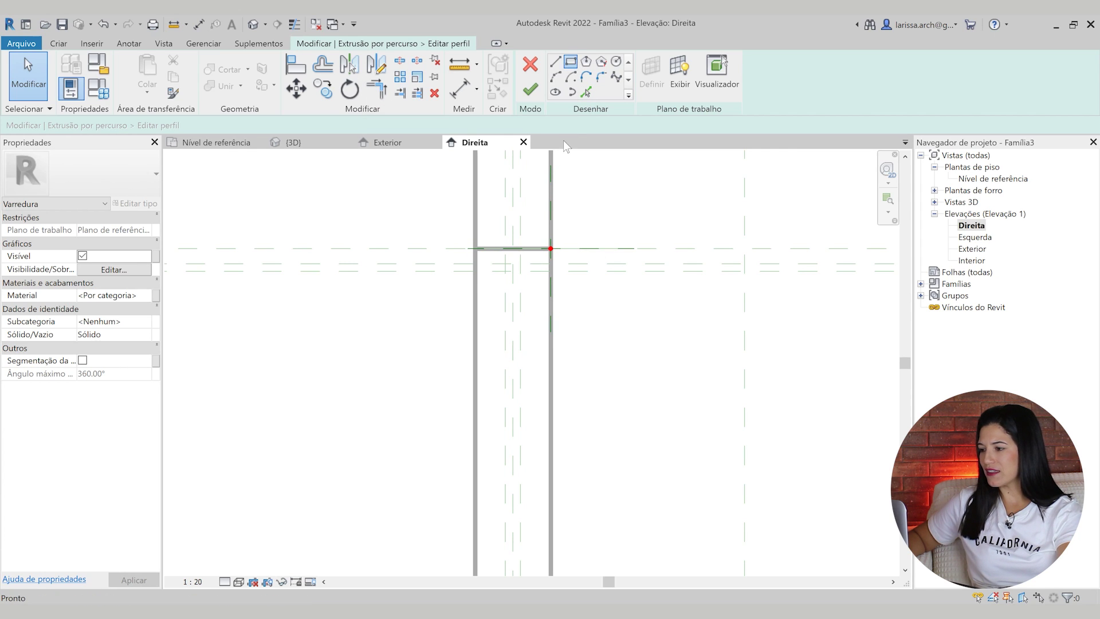
pyautogui.scroll(-4, 691, 252)
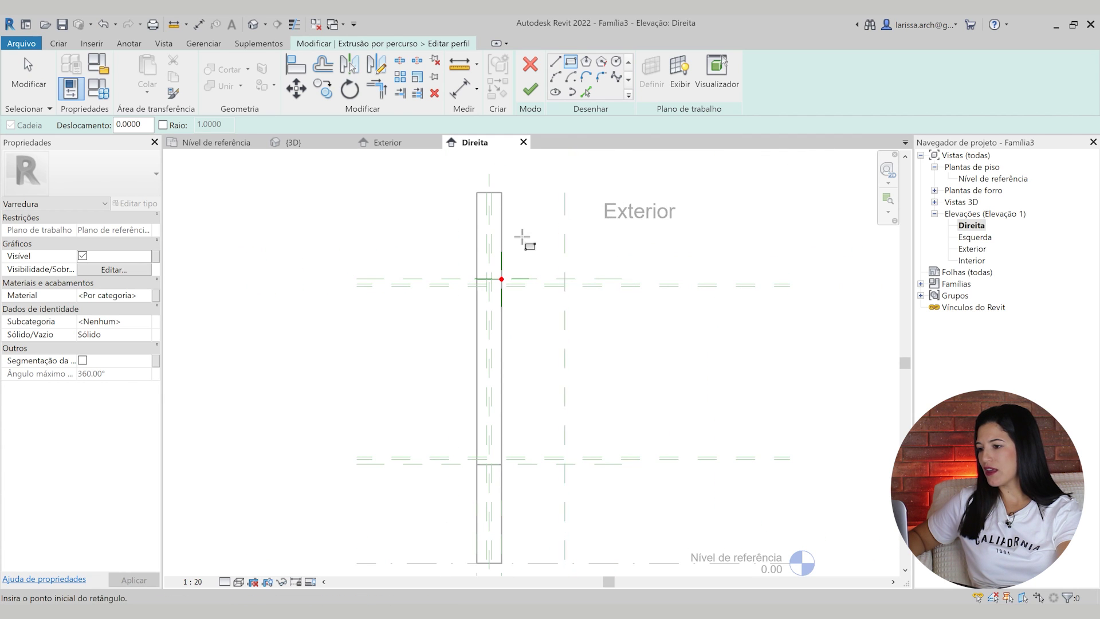
pyautogui.scroll(3, 520, 252)
pyautogui.click(495, 296)
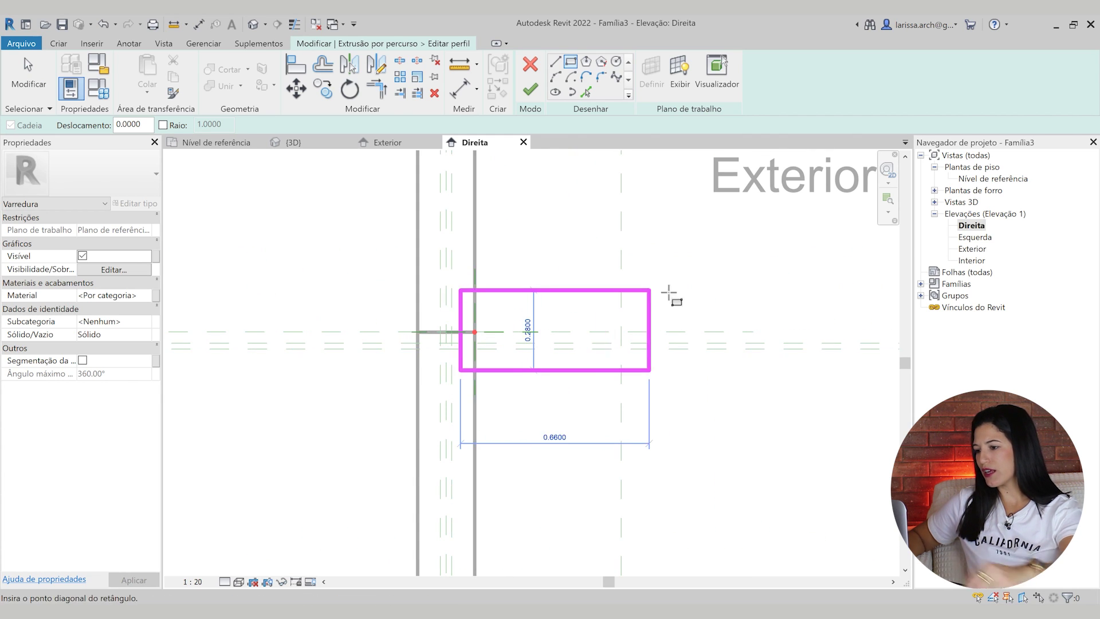
pyautogui.click(678, 296)
pyautogui.press('Escape')
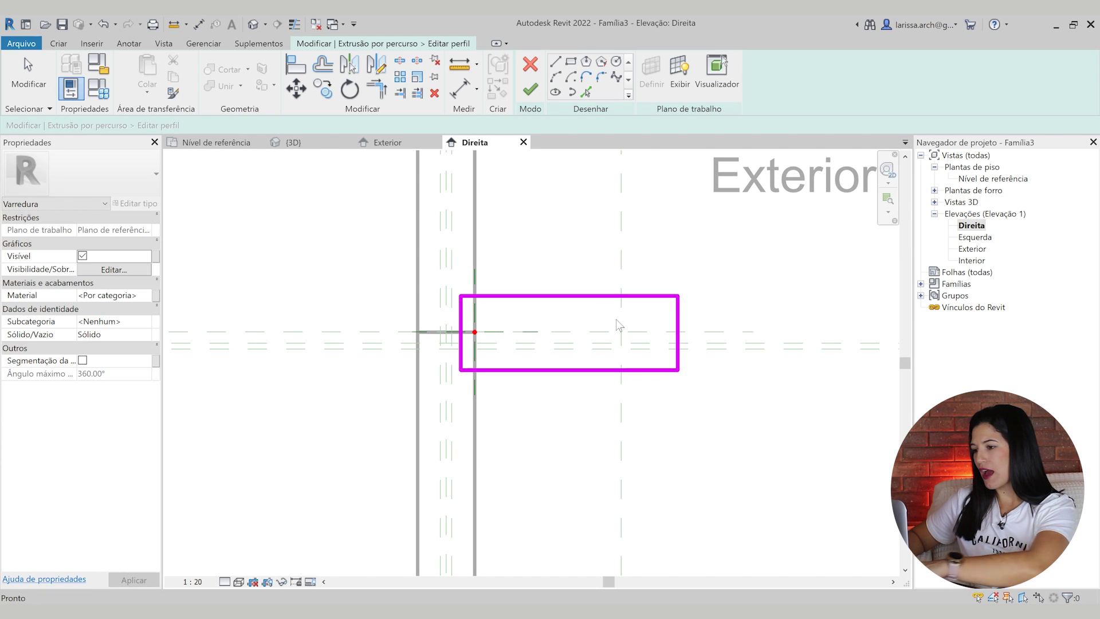
# Align and lock the profile's right edge to the outer reference plane and its top and bottom edges to the upper planes of the opening.
pyautogui.press('a')
pyautogui.press('l')
pyautogui.scroll(2, 617, 320)
pyautogui.click(636, 314)
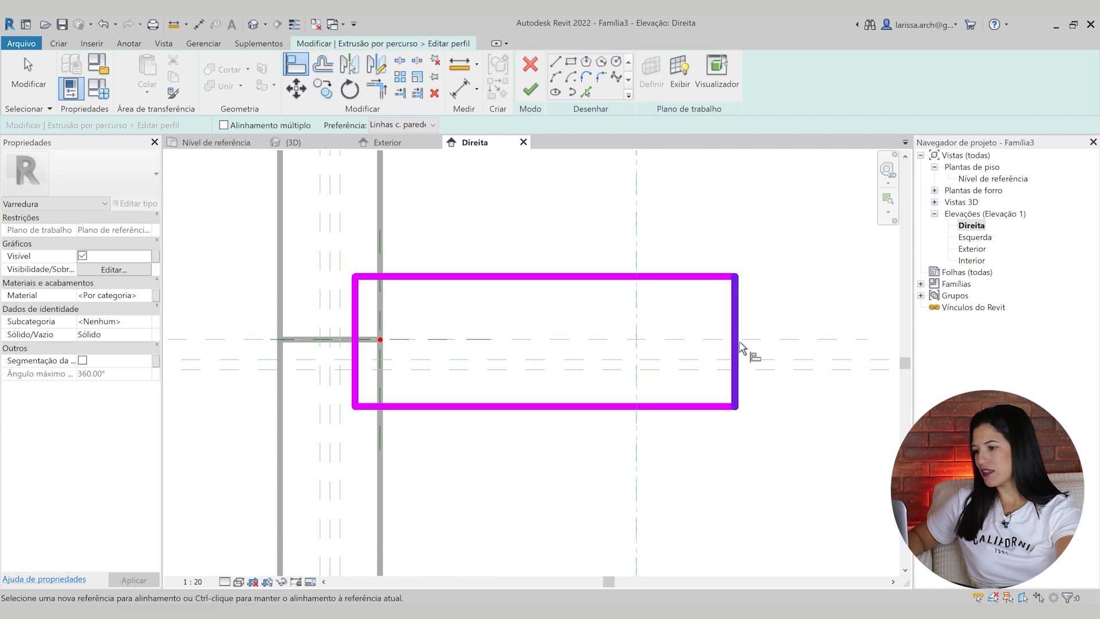
pyautogui.click(739, 347)
pyautogui.click(668, 343)
pyautogui.click(565, 293)
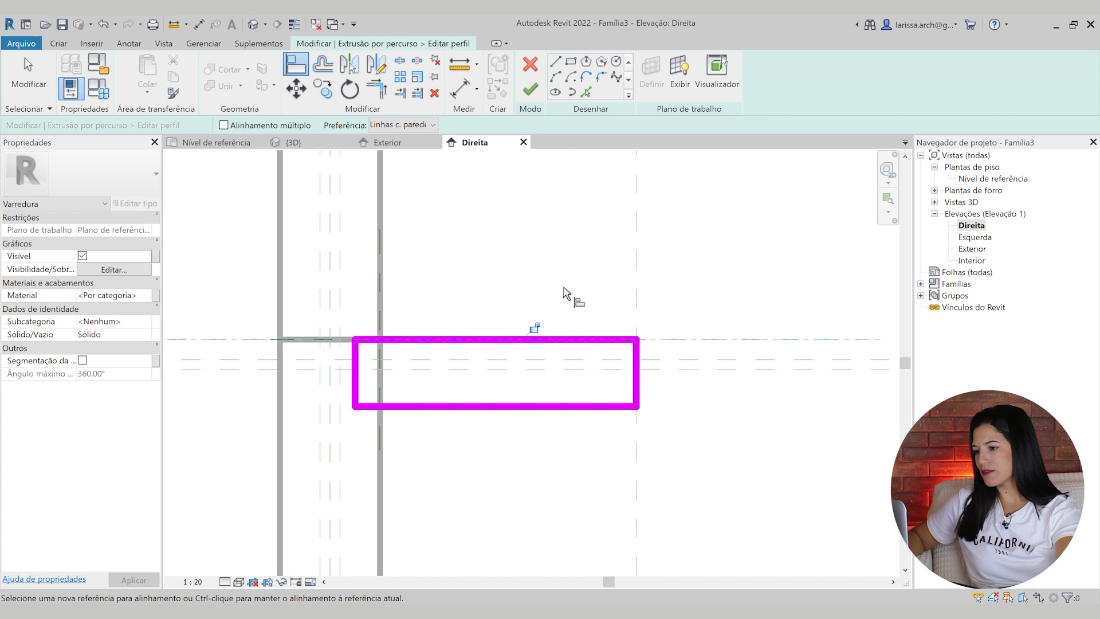
pyautogui.click(688, 361)
pyautogui.click(560, 408)
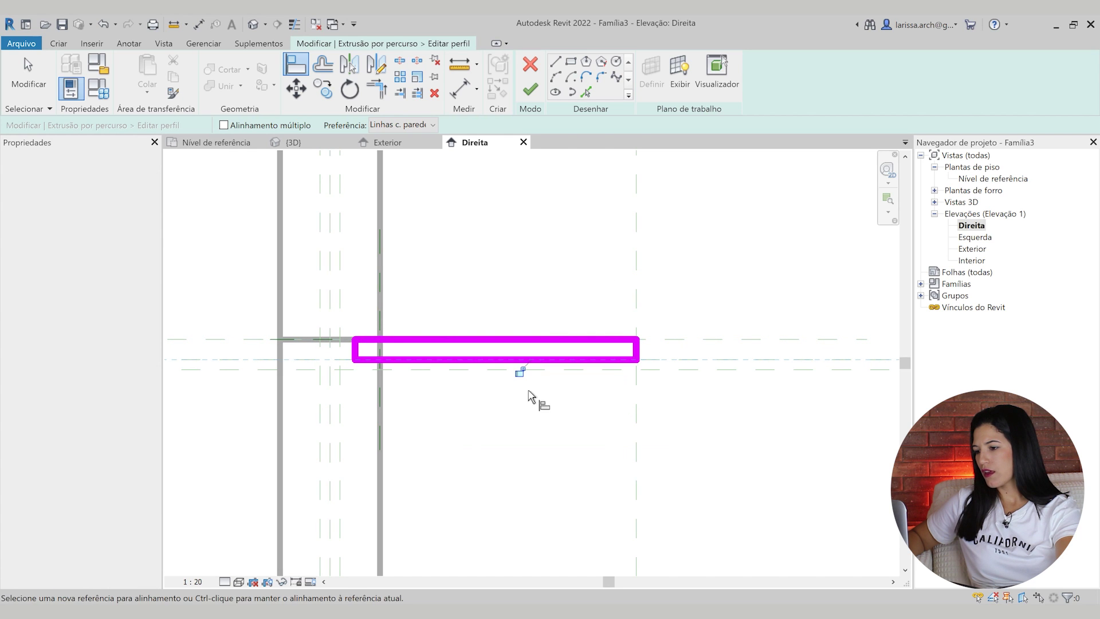
# Align the profile's left edge to the wall's exterior face and lock the alignment.
pyautogui.scroll(-4, 414, 321)
pyautogui.moveTo(405, 379); pyautogui.dragTo(464, 213, button='middle')
pyautogui.scroll(4, 478, 335)
pyautogui.click(447, 491)
pyautogui.scroll(-4, 459, 344)
pyautogui.scroll(5, 465, 275)
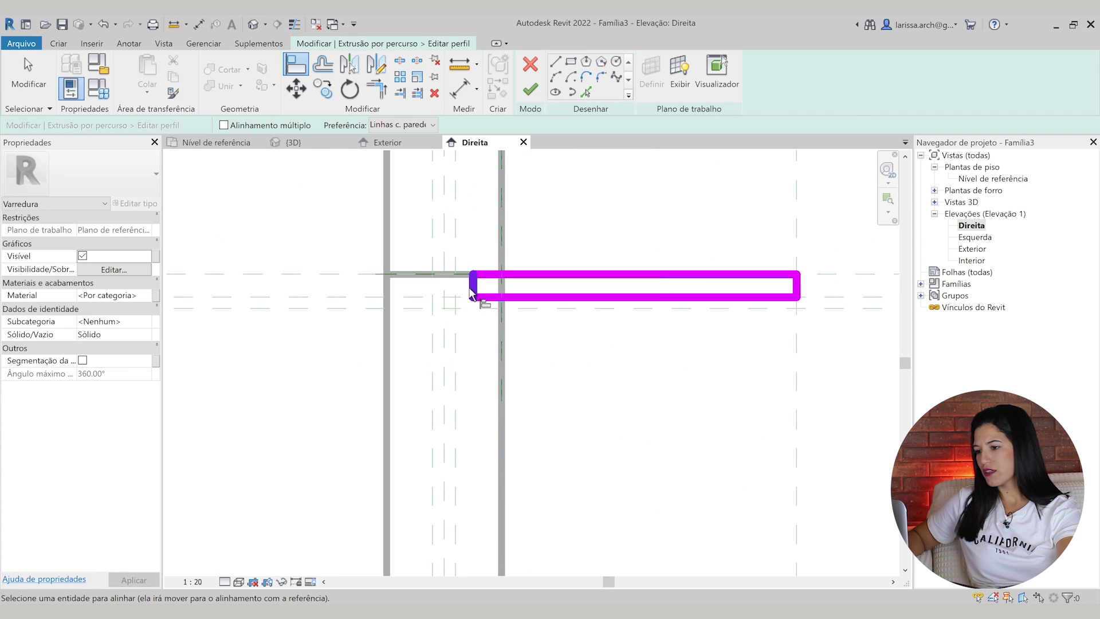
pyautogui.click(472, 292)
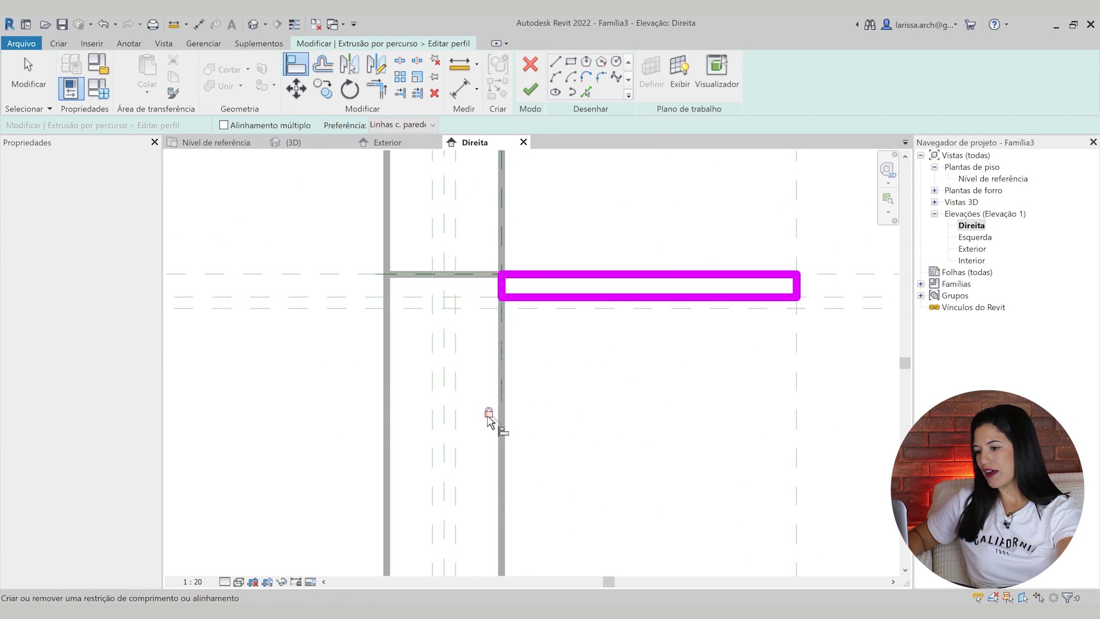
pyautogui.scroll(-4, 516, 312)
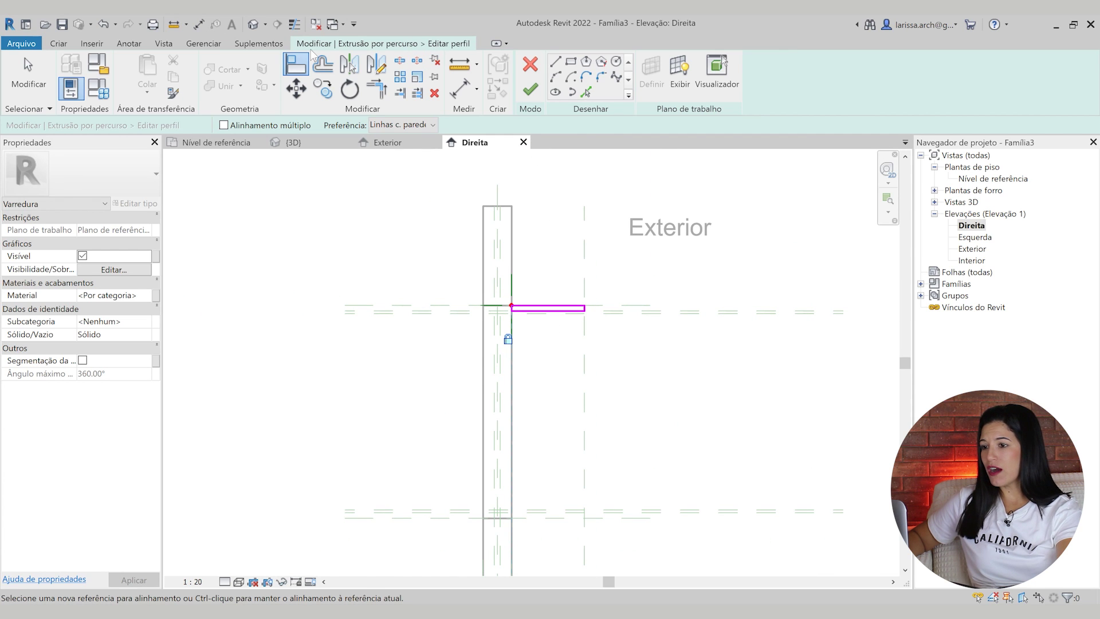
# Finish the profile sketch and complete the frame sweep in the 3D view.
pyautogui.click(530, 89)
pyautogui.click(293, 142)
pyautogui.scroll(-4, 487, 241)
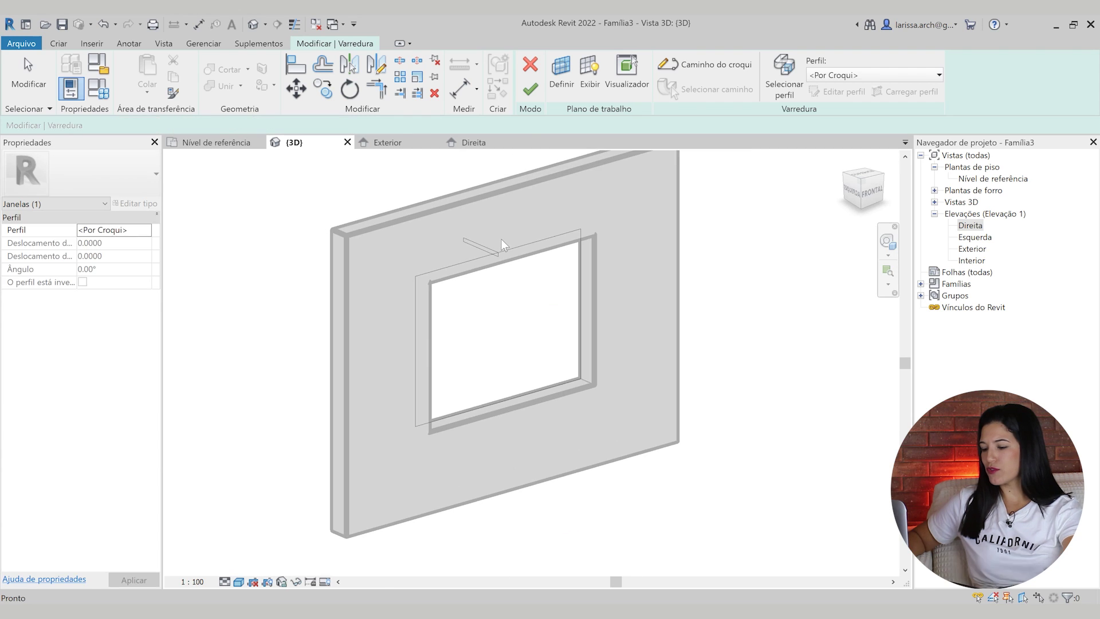
pyautogui.keyDown('shift'); pyautogui.moveTo(476, 244); pyautogui.dragTo(591, 363, button='middle'); pyautogui.keyUp('shift')
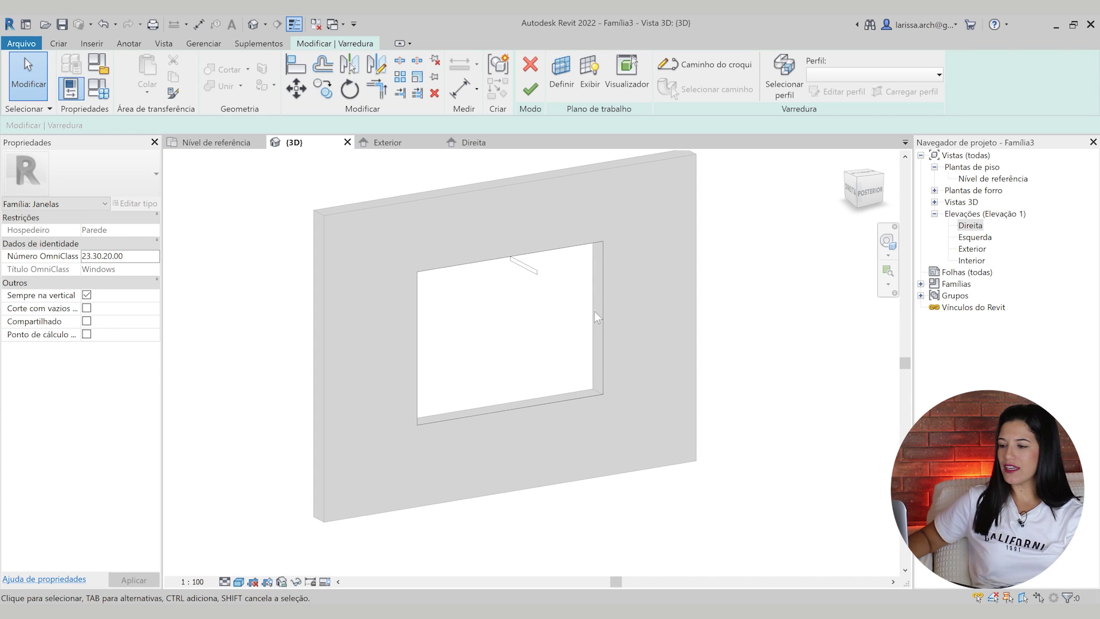
pyautogui.click(530, 89)
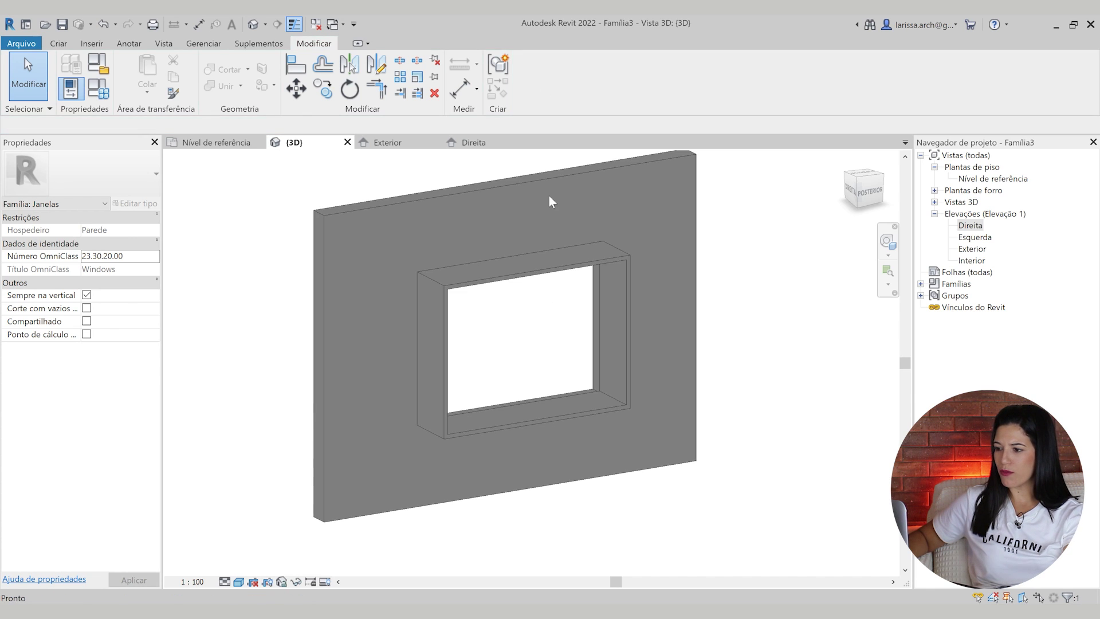
# Link the frame sweep's material to a new type parameter named Material Moldura.
pyautogui.keyDown('shift'); pyautogui.moveTo(557, 367); pyautogui.dragTo(604, 394, button='middle'); pyautogui.keyUp('shift')
pyautogui.click(620, 342)
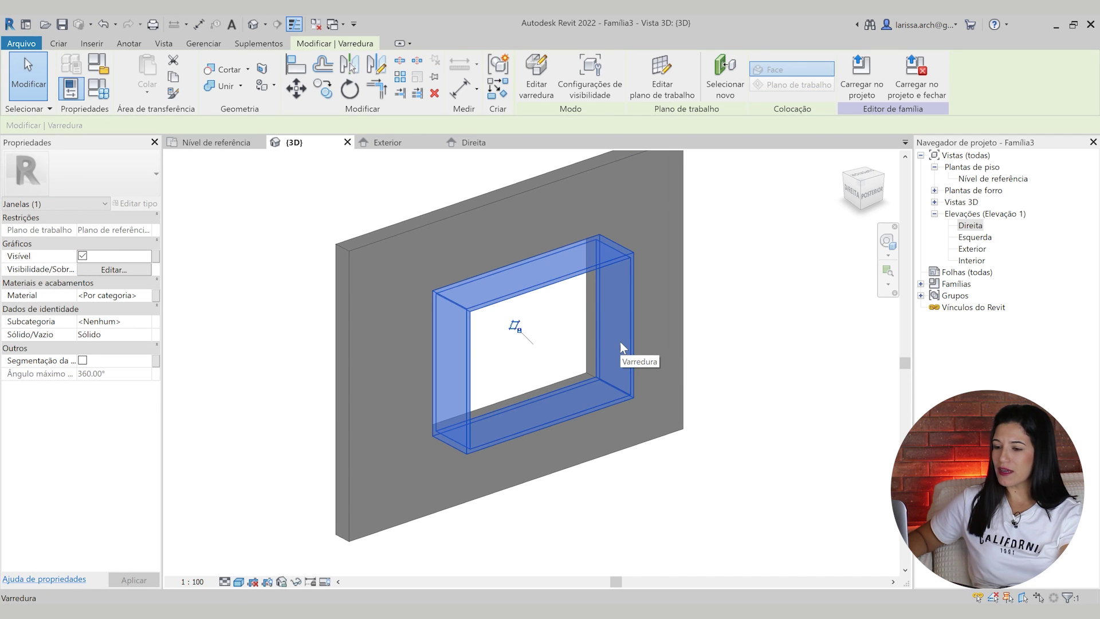
pyautogui.click(157, 293)
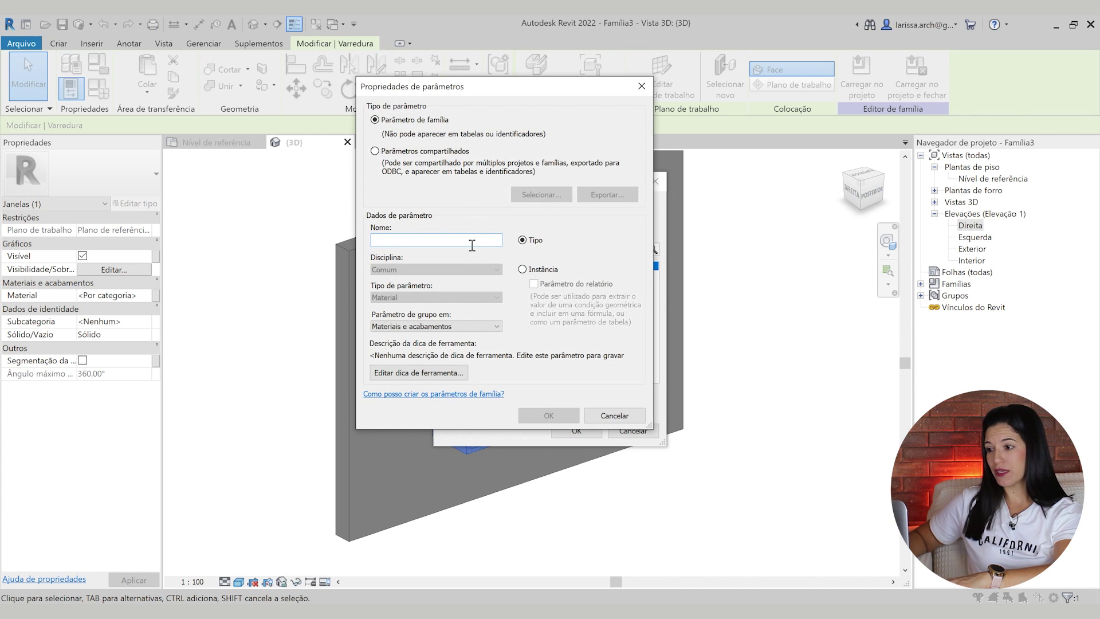
pyautogui.write('Material Moldura')
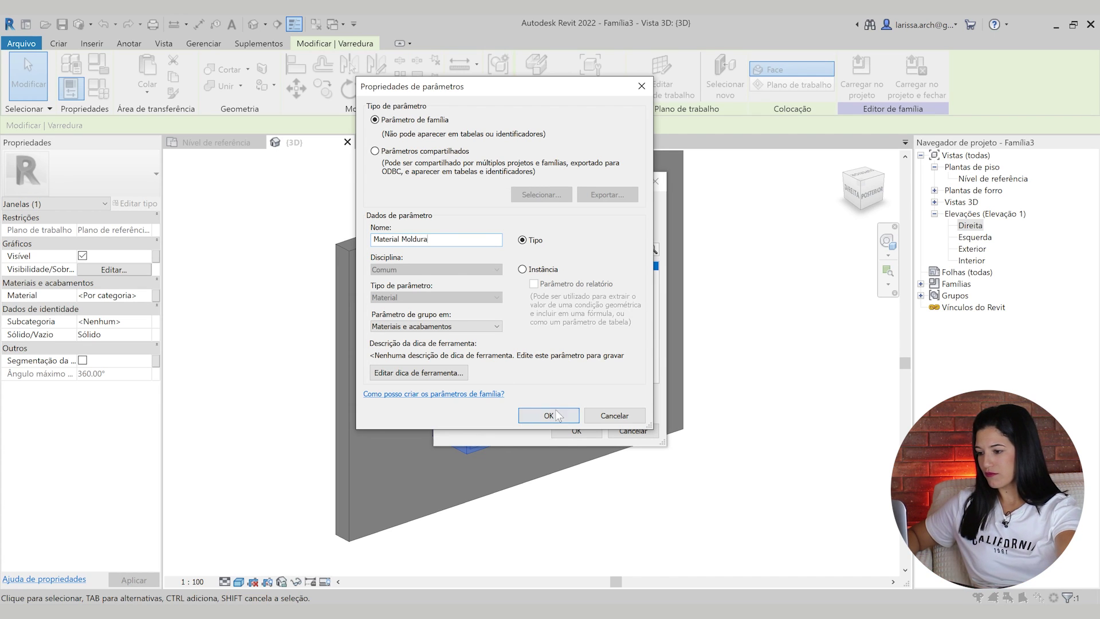
pyautogui.click(556, 415)
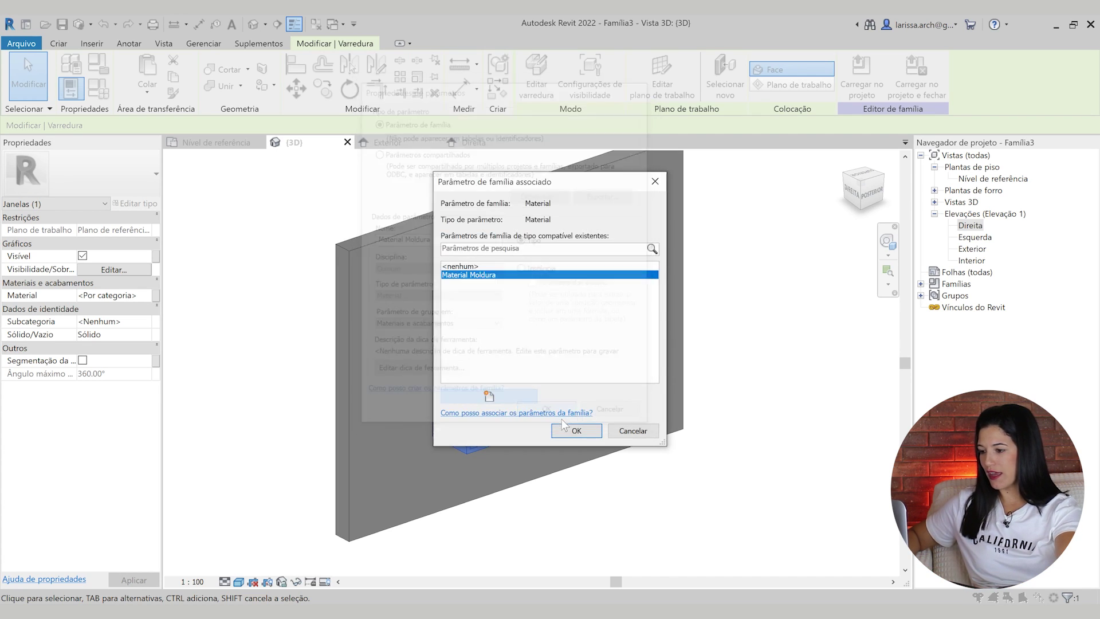
pyautogui.click(569, 425)
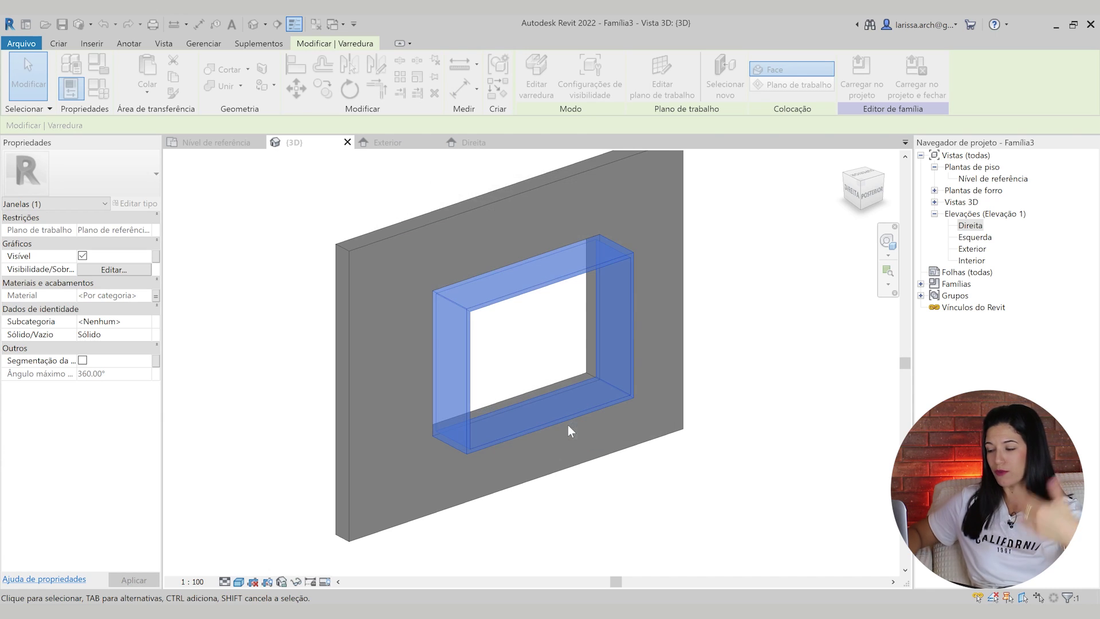
pyautogui.click(782, 503)
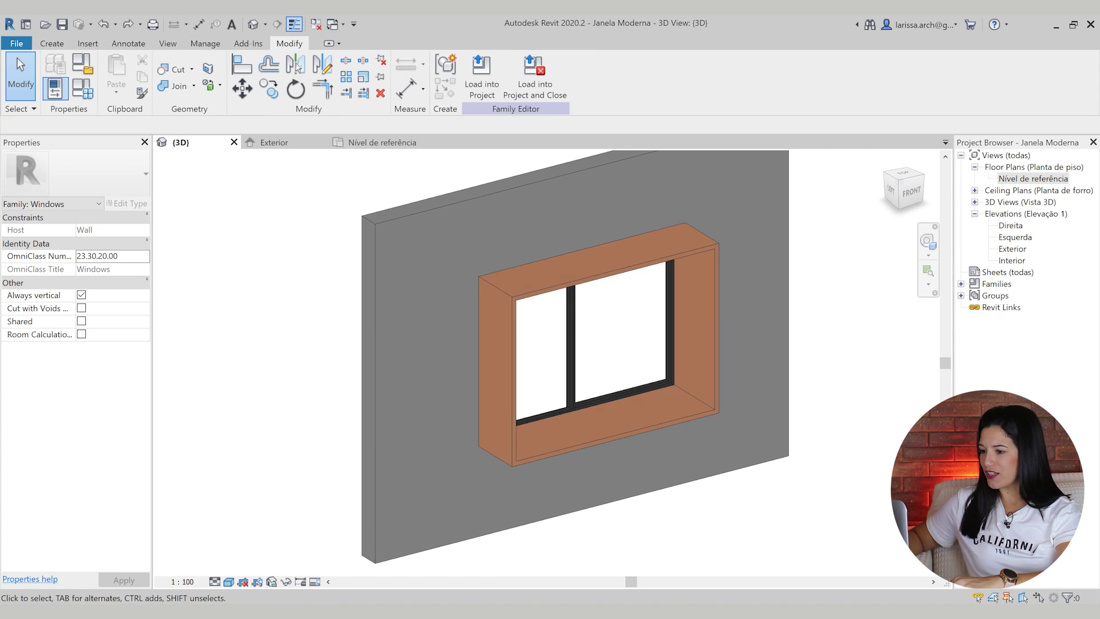
# Examine the outer surround extrusion and the inner frame sweep in the finished Janela Moderna family.
pyautogui.click(516, 434)
pyautogui.keyDown('shift'); pyautogui.moveTo(513, 435); pyautogui.dragTo(634, 463, button='middle'); pyautogui.keyUp('shift')
pyautogui.scroll(6, 555, 448)
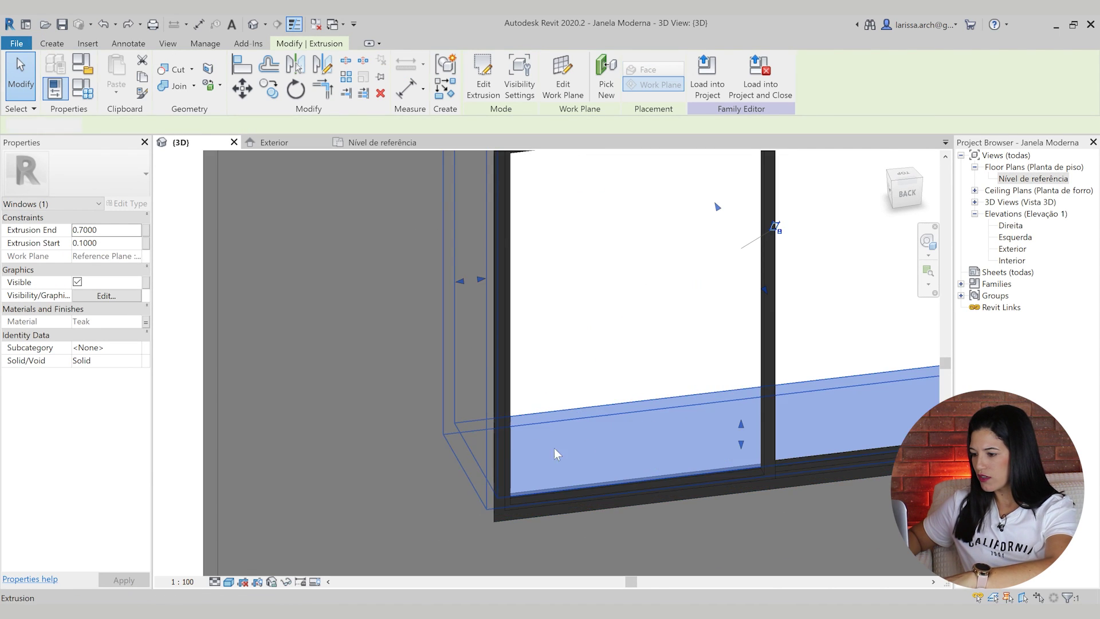
pyautogui.press('Escape')
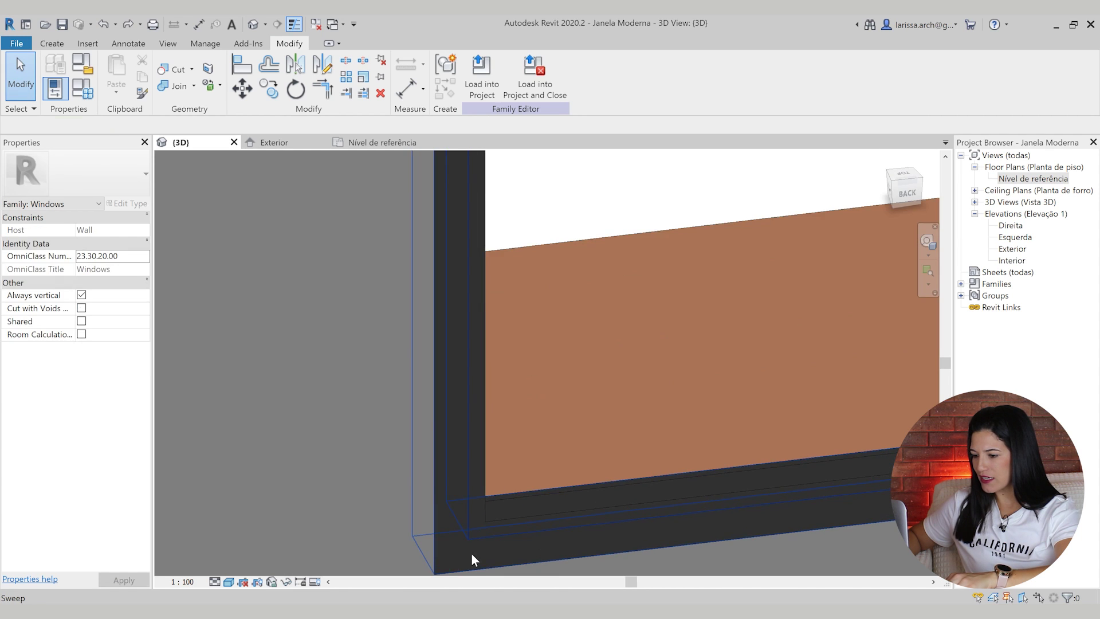
pyautogui.click(471, 552)
pyautogui.scroll(-6, 471, 552)
pyautogui.moveTo(594, 497); pyautogui.dragTo(590, 455, button='middle')
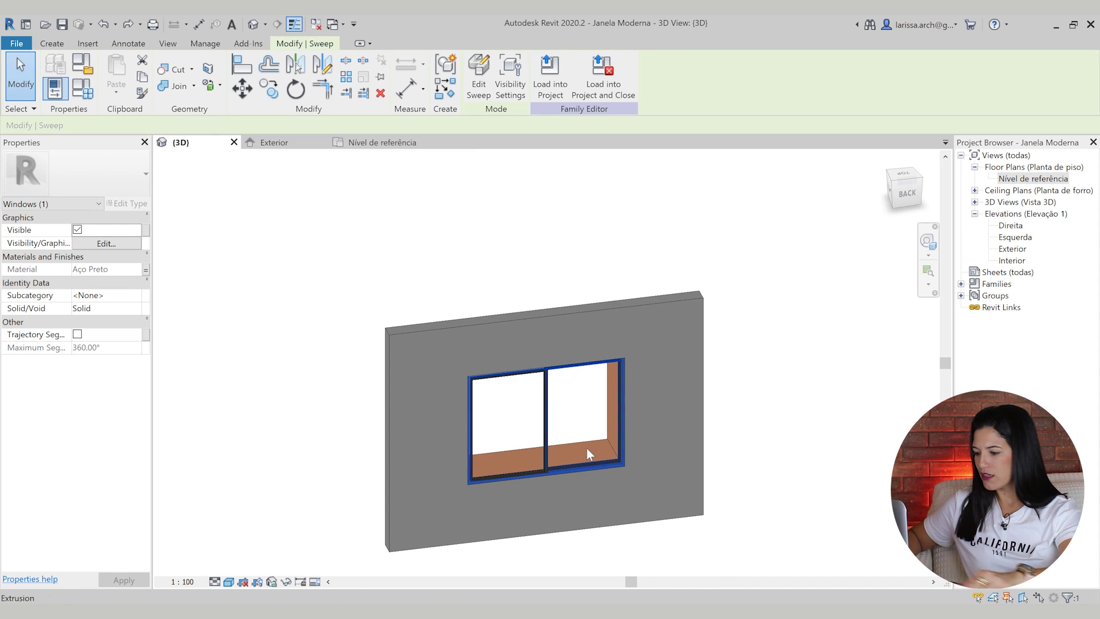
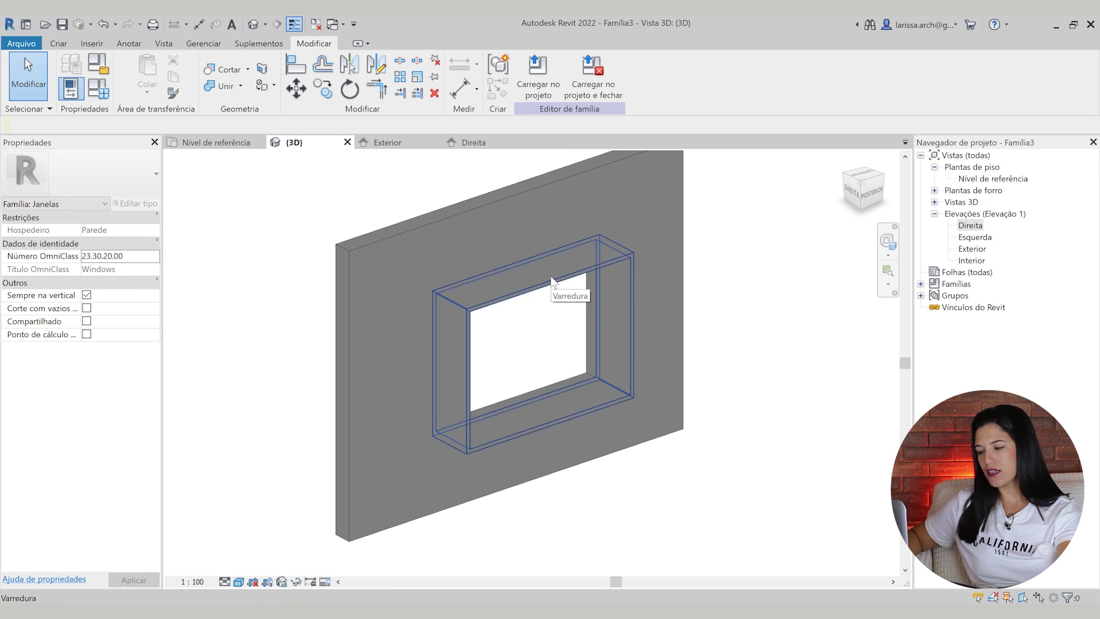
# Open the Exterior elevation of the new window family and turn off thin lines.
pyautogui.keyDown('shift'); pyautogui.moveTo(551, 281); pyautogui.dragTo(420, 381, button='middle'); pyautogui.keyUp('shift')
pyautogui.scroll(1, 423, 374)
pyautogui.scroll(-2, 469, 367)
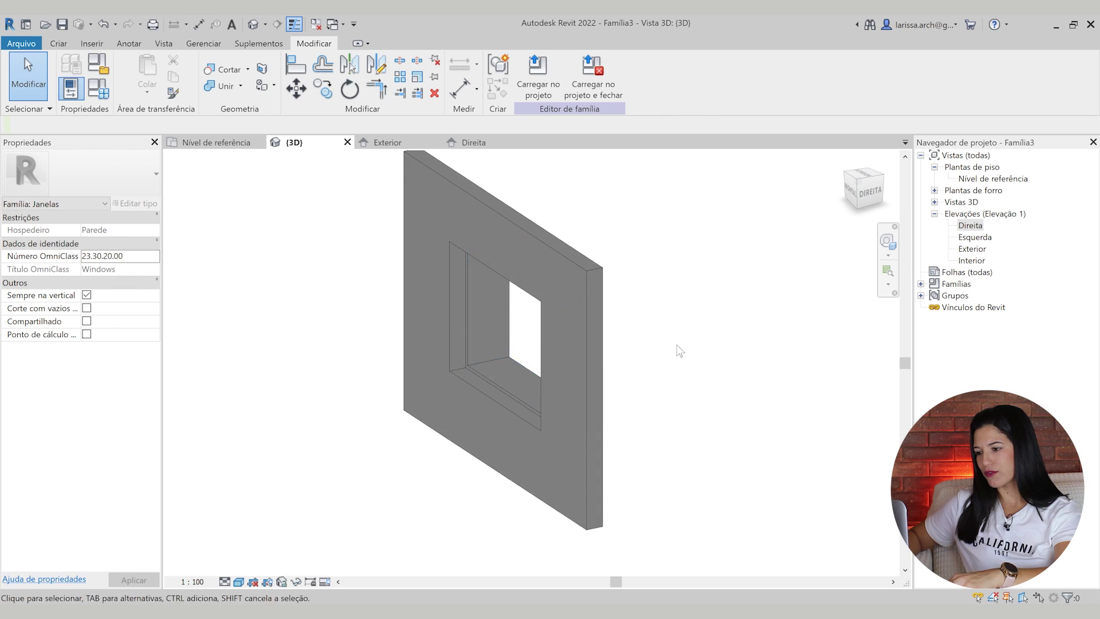
pyautogui.keyDown('shift'); pyautogui.moveTo(679, 346); pyautogui.dragTo(1099, 260, button='middle'); pyautogui.keyUp('shift')
pyautogui.doubleClick(981, 249)
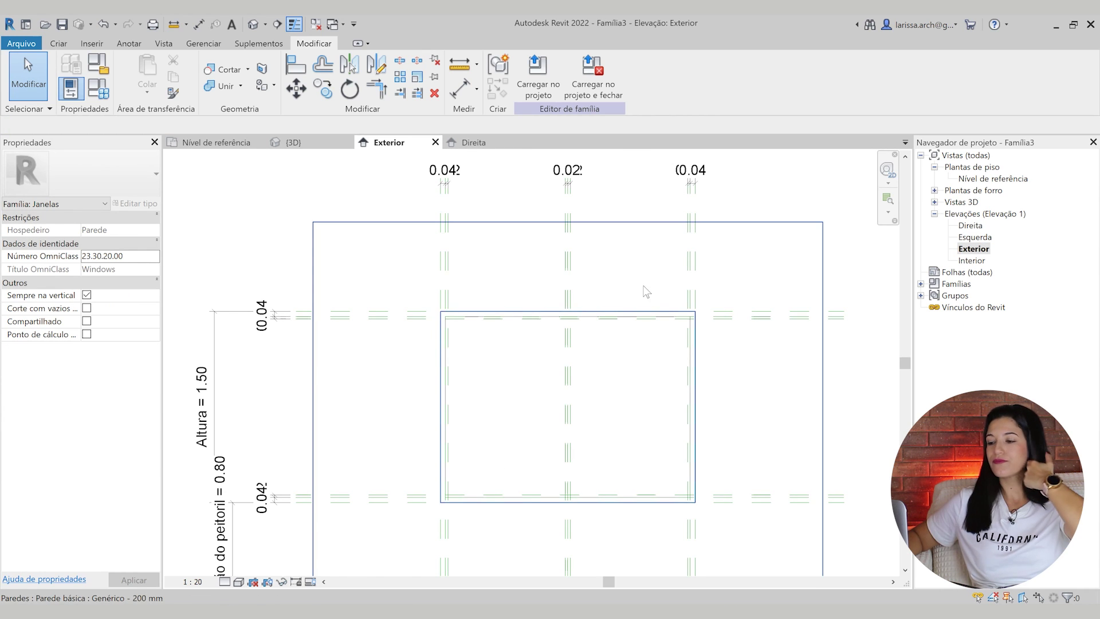
pyautogui.scroll(-1, 502, 294)
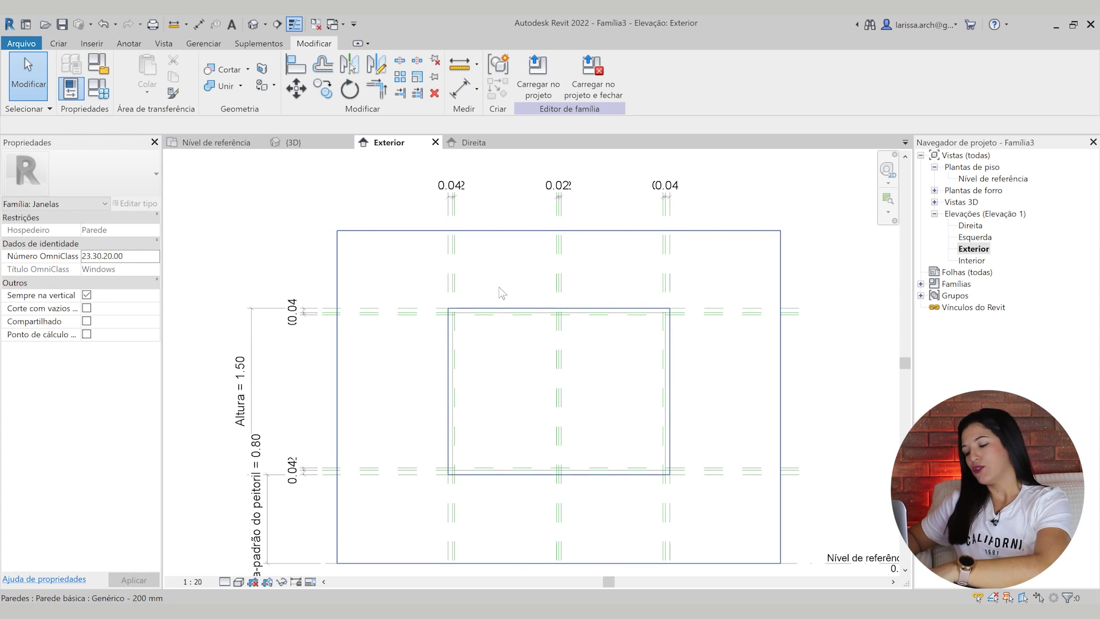
pyautogui.press('l')
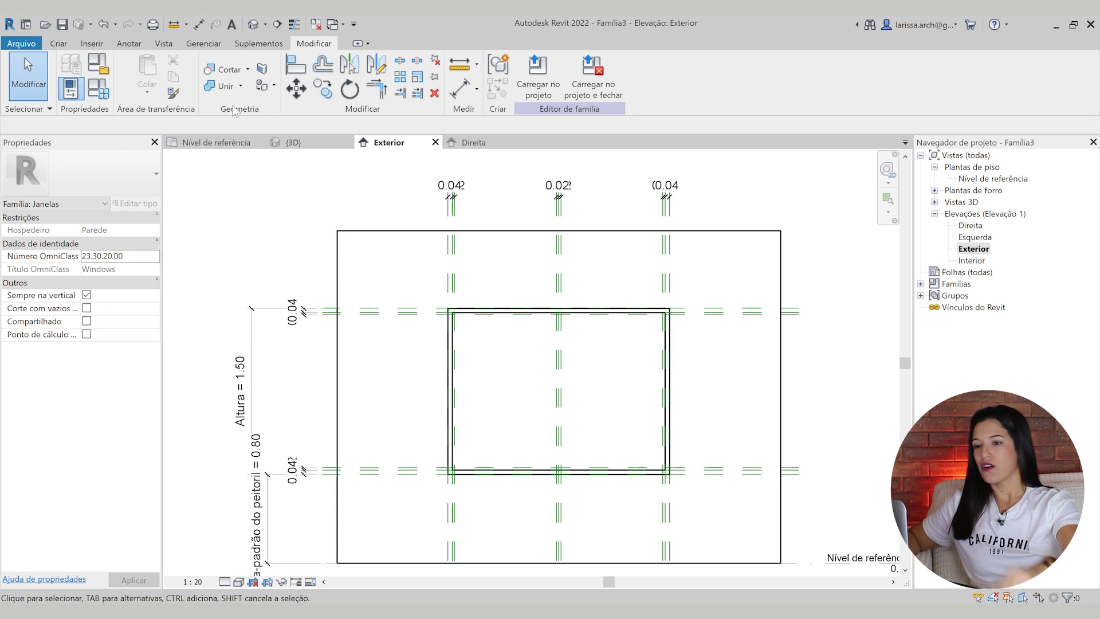
# Start another sweep and sketch a rectangular path around the window opening.
pyautogui.click(55, 43)
pyautogui.click(248, 62)
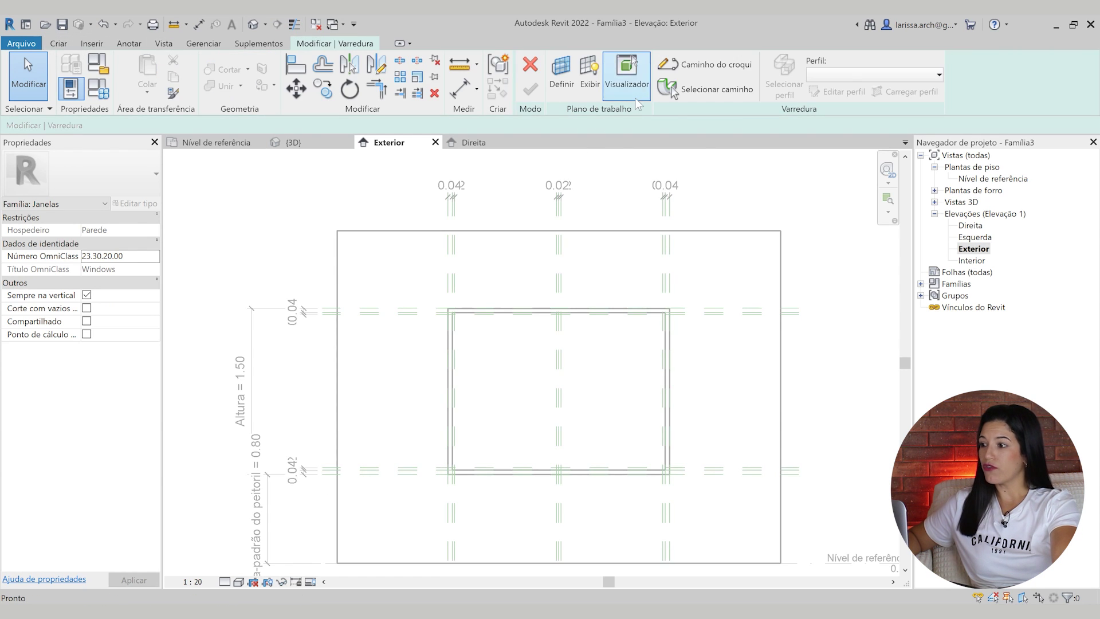
pyautogui.click(714, 74)
pyautogui.click(453, 291)
pyautogui.click(692, 511)
# Align and lock the new path's right and bottom edges to the reference planes at the opening's outer edges.
pyautogui.press('a')
pyautogui.press('l')
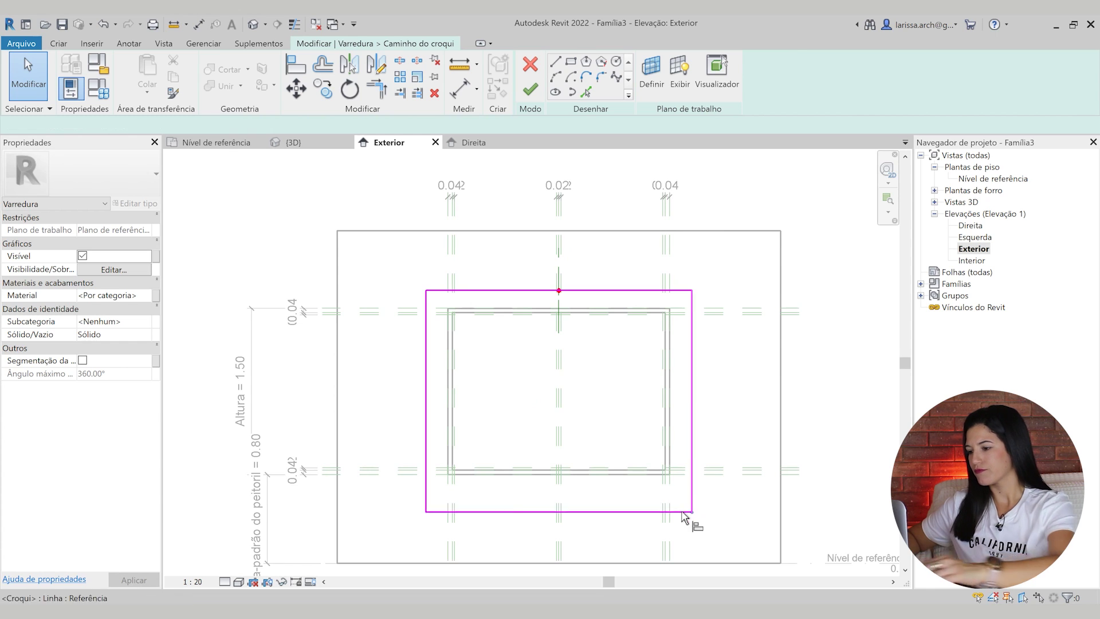
pyautogui.scroll(3, 676, 504)
pyautogui.click(659, 479)
pyautogui.click(717, 471)
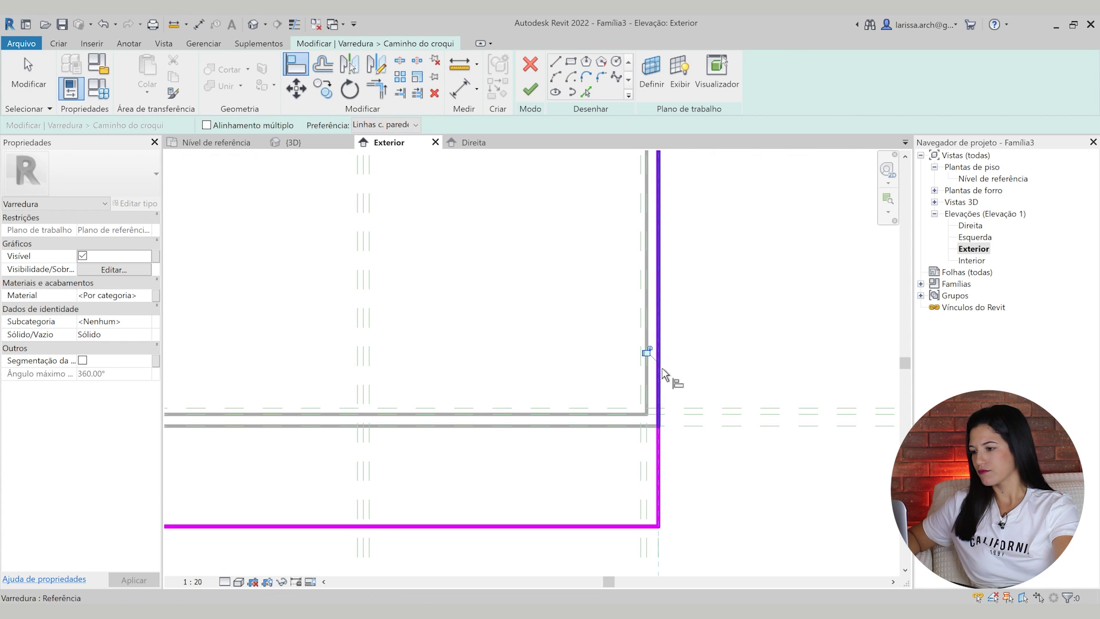
pyautogui.click(699, 426)
pyautogui.click(559, 525)
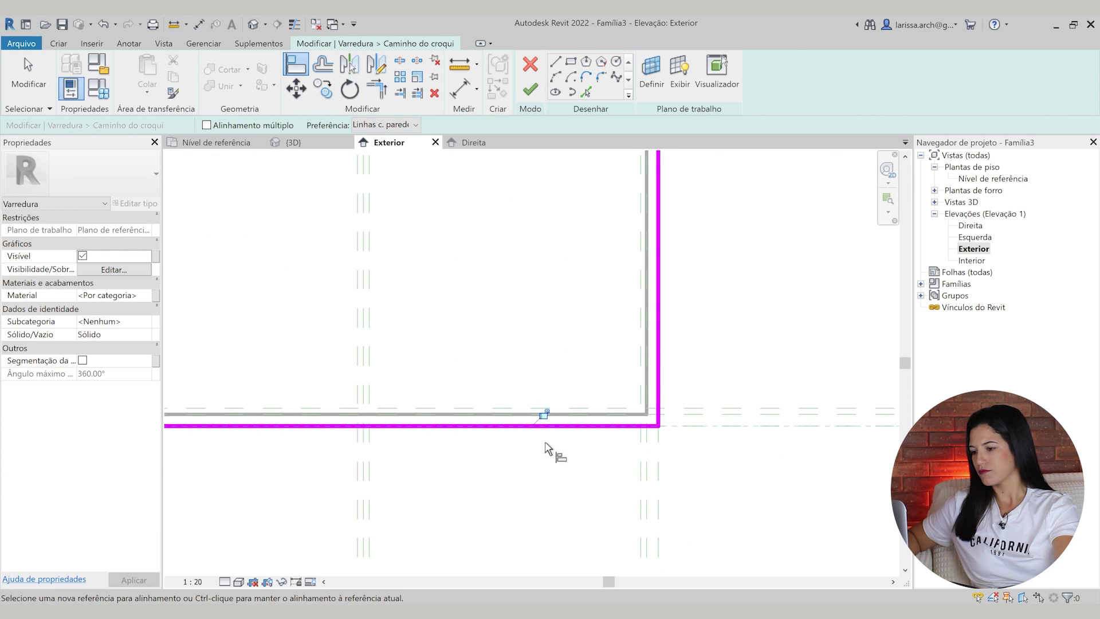
pyautogui.scroll(-3, 549, 417)
pyautogui.scroll(4, 372, 418)
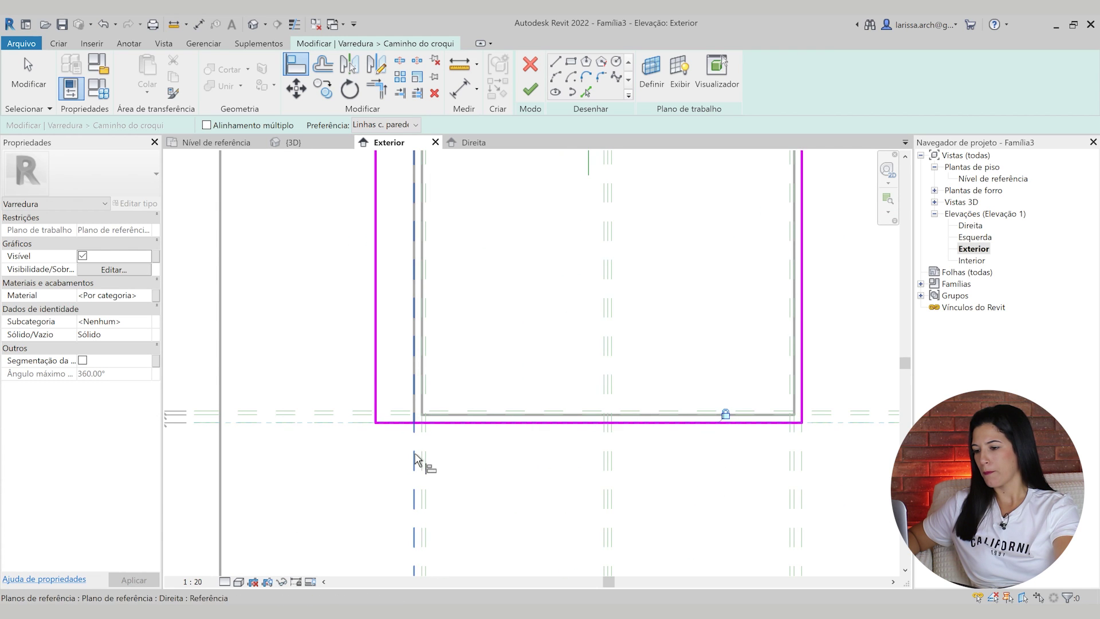
# Align and lock the path's left and top edges to the reference planes at the opening's outer edges, and finish the path.
pyautogui.click(375, 371)
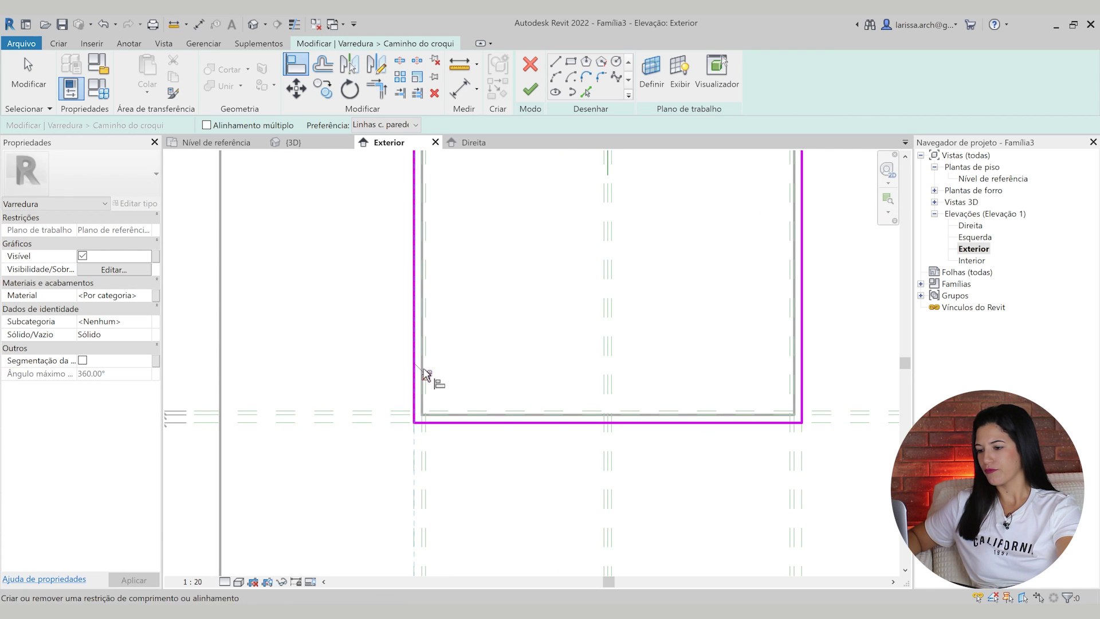
pyautogui.scroll(-3, 423, 376)
pyautogui.scroll(3, 421, 246)
pyautogui.click(382, 254)
pyautogui.click(487, 224)
pyautogui.click(537, 266)
pyautogui.scroll(-1, 637, 228)
pyautogui.moveTo(834, 401); pyautogui.dragTo(792, 406, button='middle')
pyautogui.click(531, 89)
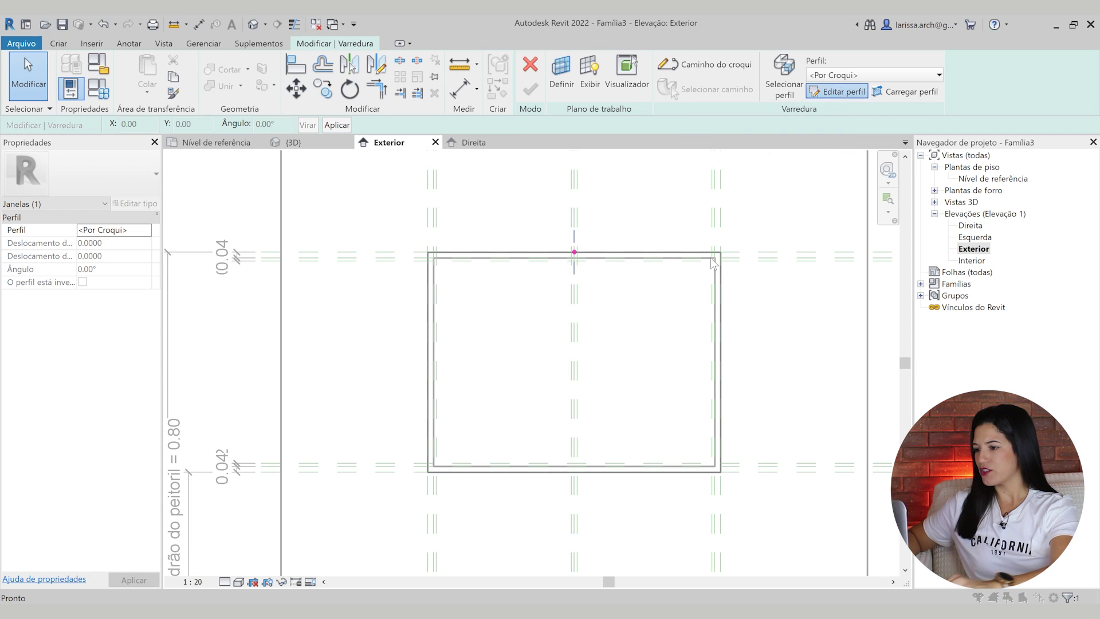
# Edit the sweep profile in the Direita elevation, sketching a rectangle about 0.36 by 0.24 around the wall at the opening's head.
pyautogui.click(527, 452)
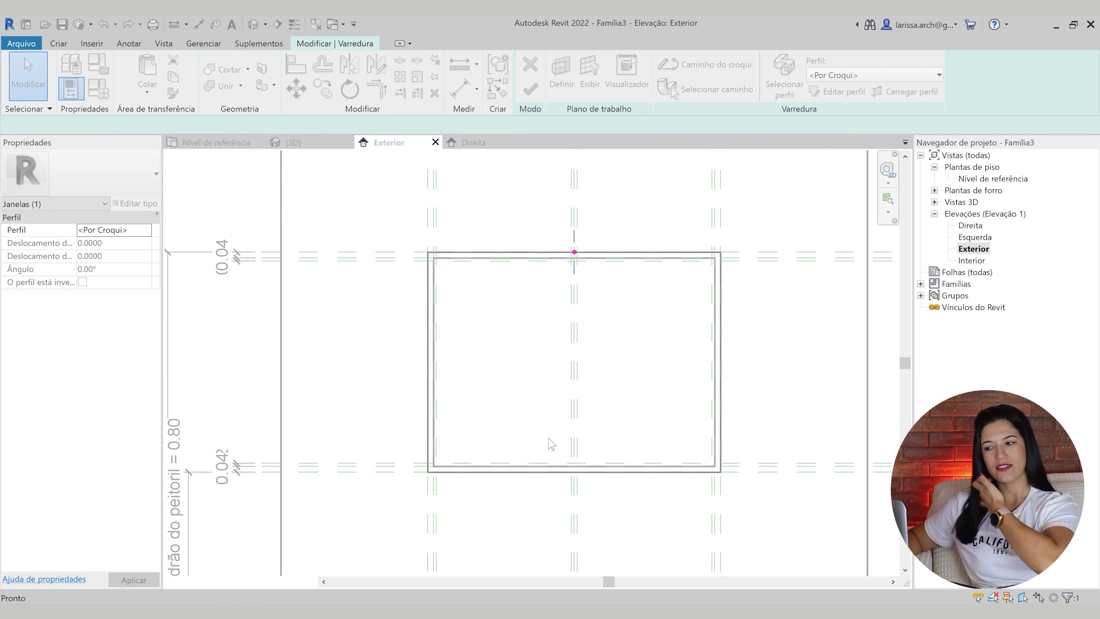
pyautogui.scroll(5, 518, 300)
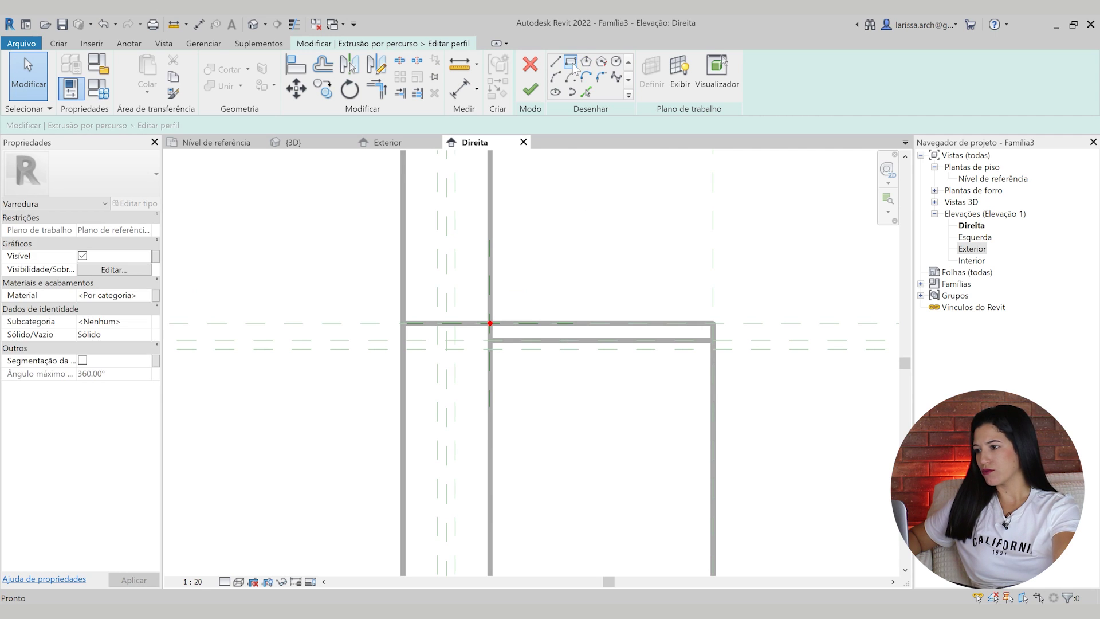
pyautogui.click(369, 384)
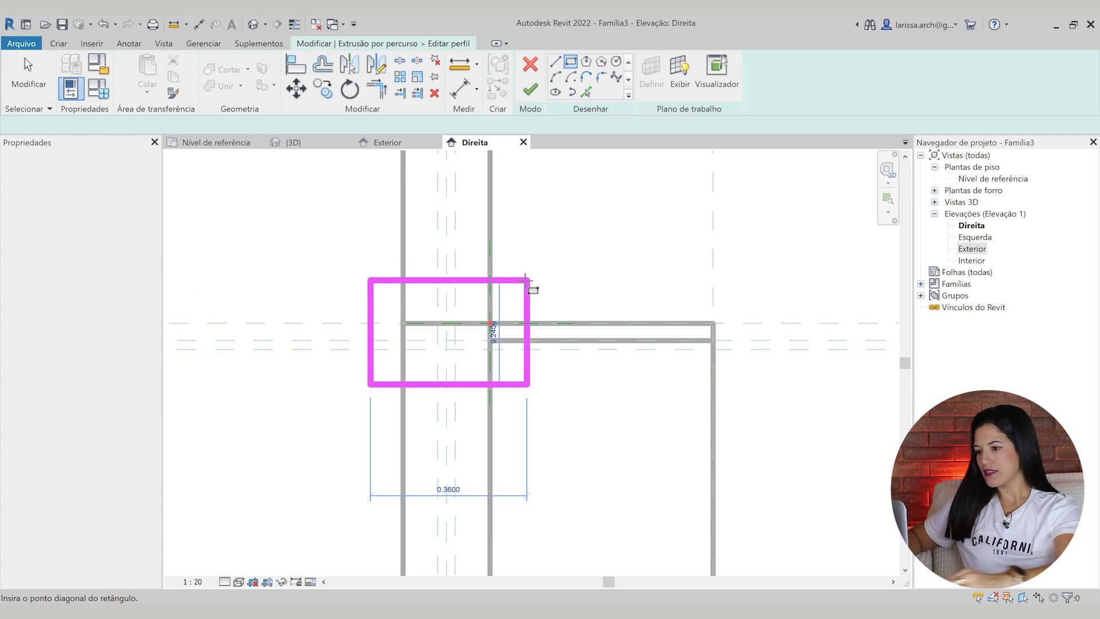
pyautogui.click(528, 279)
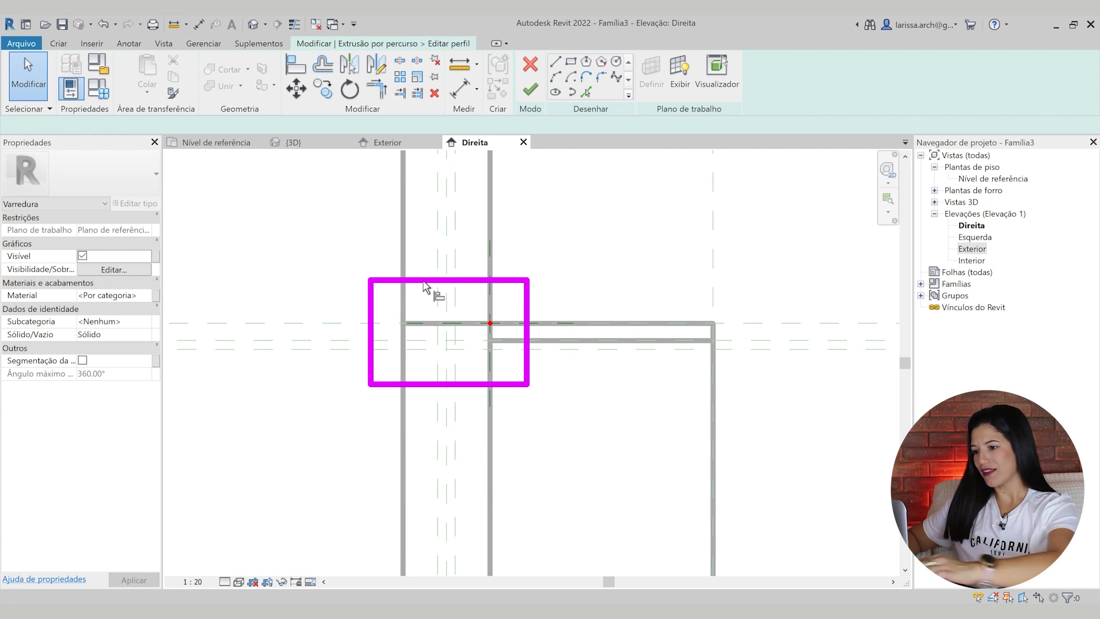
# Align the profile's bottom edge to the nearest reference plane below the opening's head and its top edge to the head's outer reference plane.
pyautogui.press('l')
pyautogui.scroll(-3, 421, 275)
pyautogui.scroll(5, 416, 312)
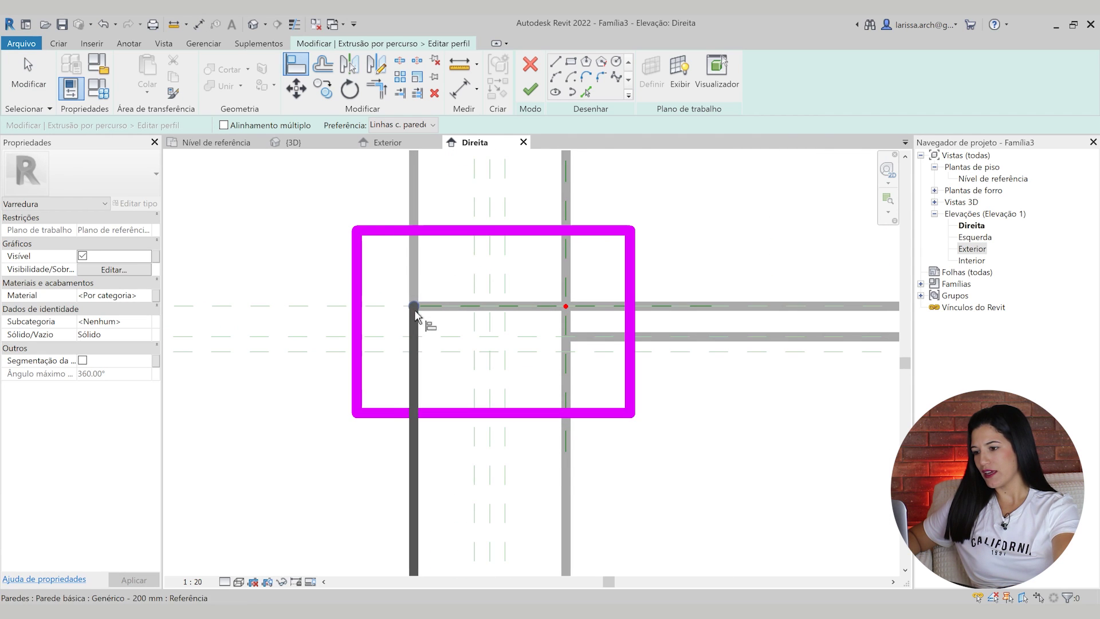
pyautogui.click(460, 336)
pyautogui.click(448, 410)
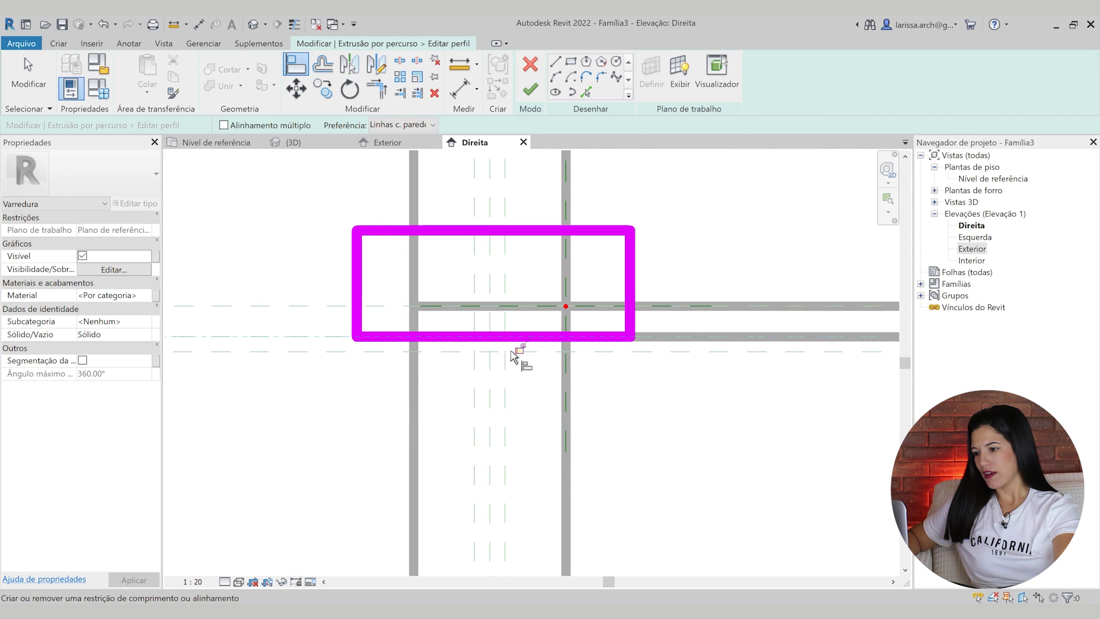
pyautogui.click(395, 306)
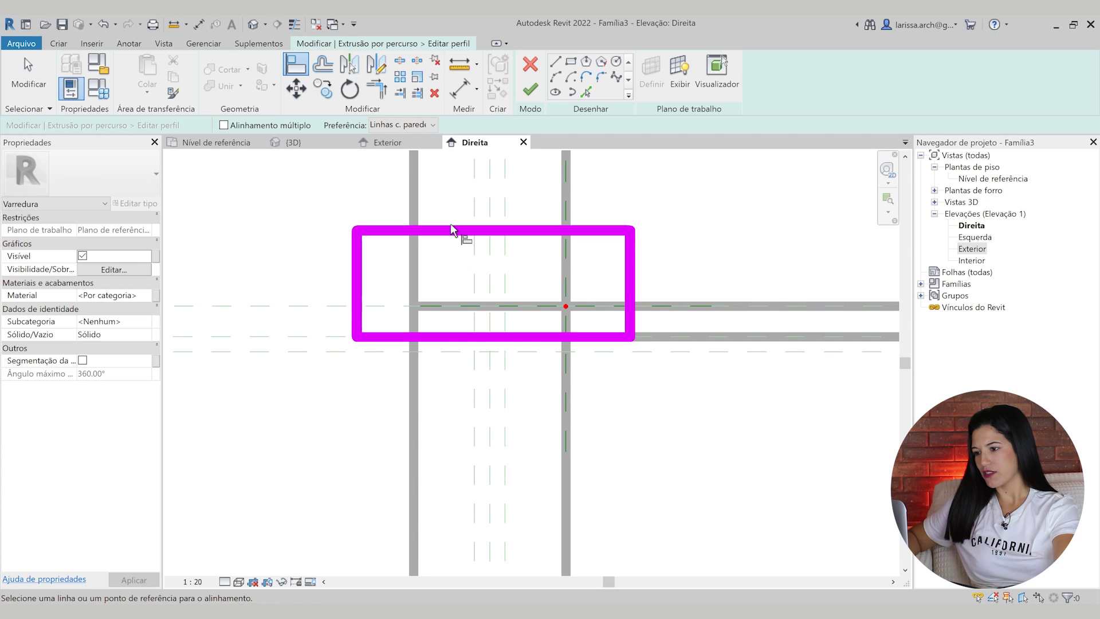
pyautogui.click(401, 229)
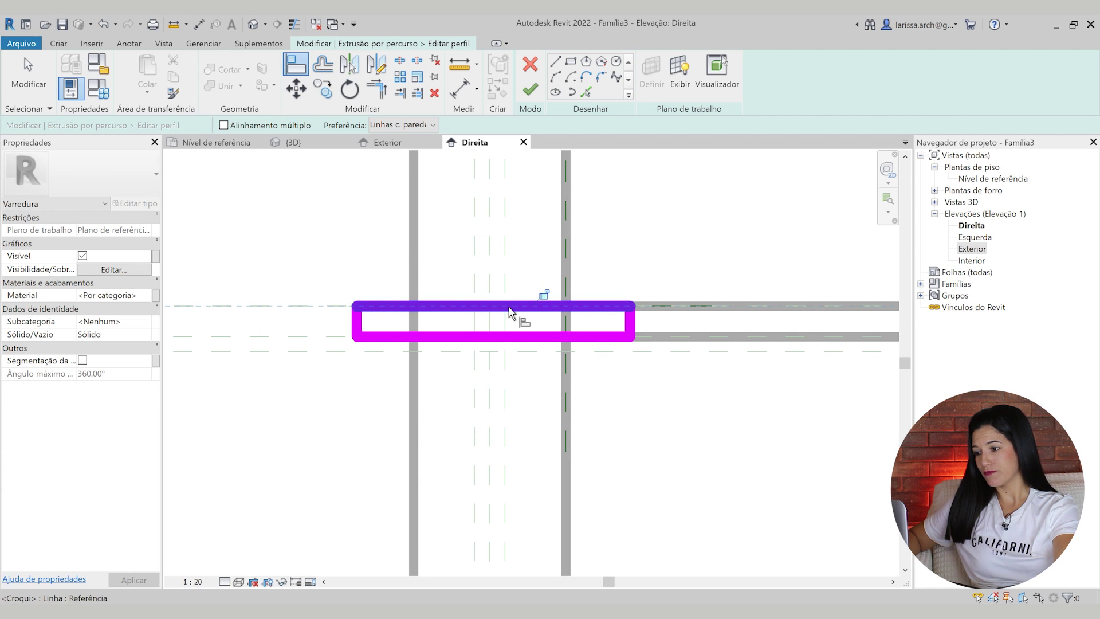
# Align the profile's left edge to the wall's interior face.
pyautogui.scroll(-4, 510, 302)
pyautogui.scroll(-4, 502, 307)
pyautogui.moveTo(525, 390); pyautogui.dragTo(545, 296, button='middle')
pyautogui.scroll(2, 508, 474)
pyautogui.scroll(-2, 516, 467)
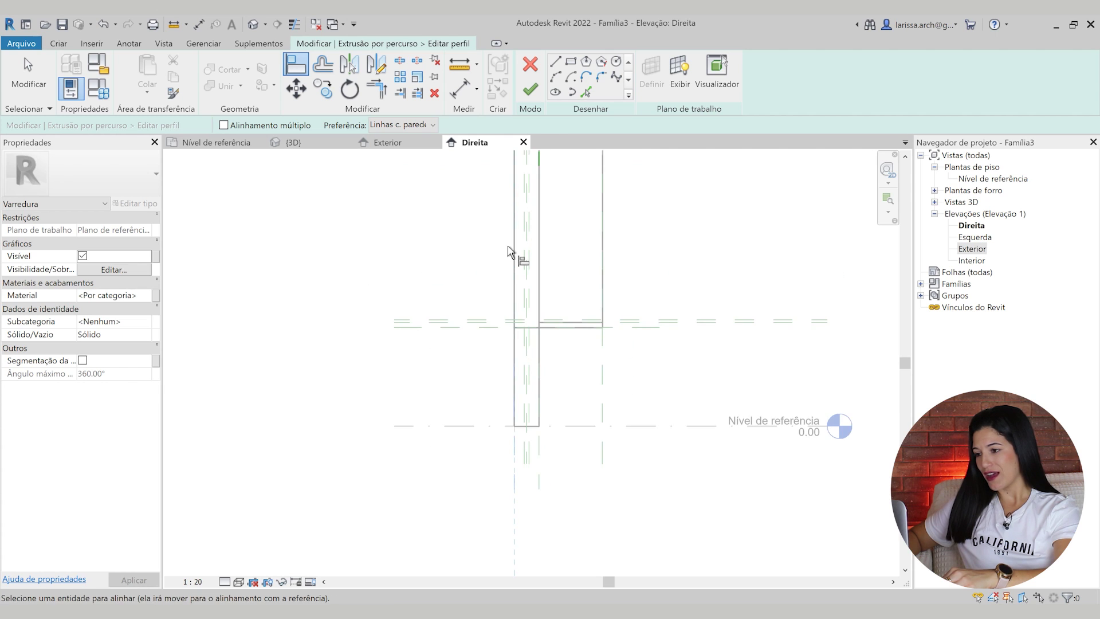
pyautogui.scroll(5, 515, 321)
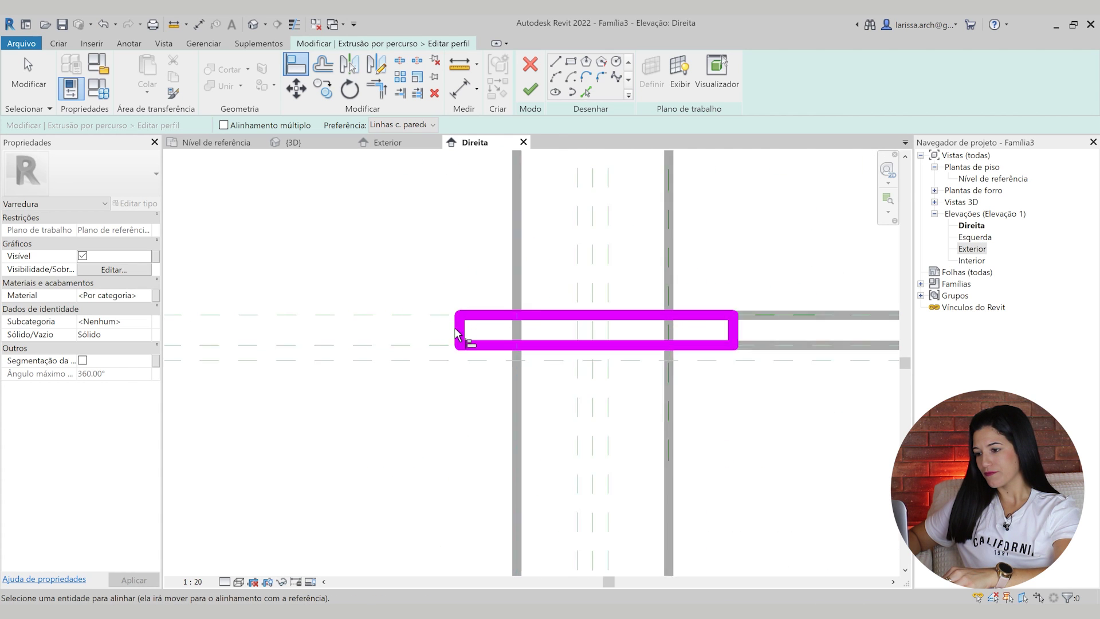
pyautogui.click(453, 328)
# Align the profile's right edge to the wall's exterior face.
pyautogui.scroll(-5, 521, 395)
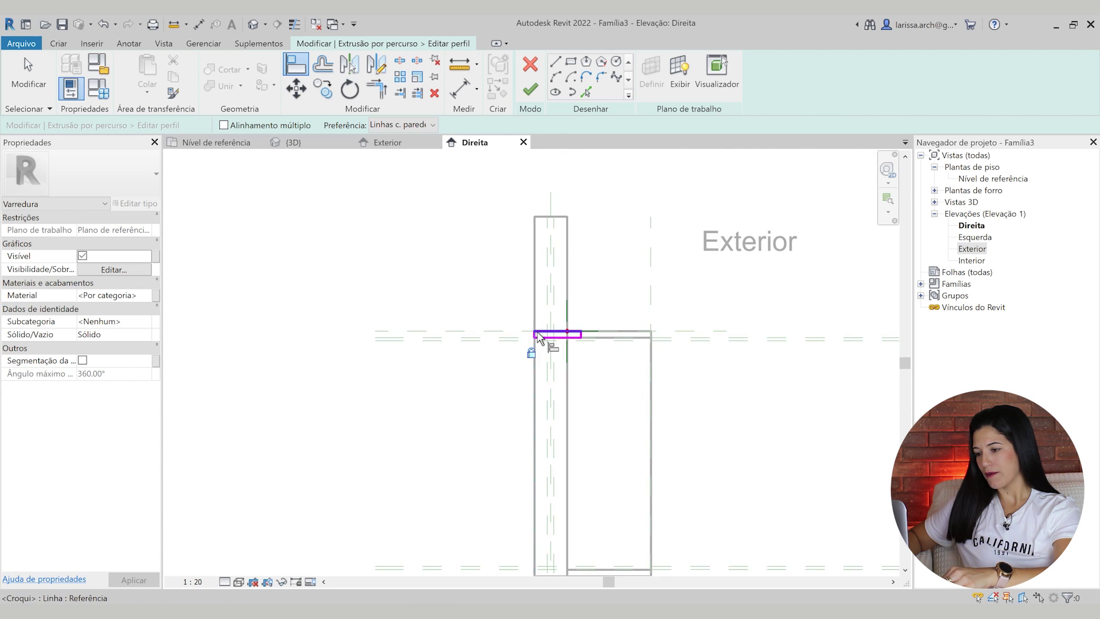
pyautogui.scroll(1, 544, 462)
pyautogui.click(549, 528)
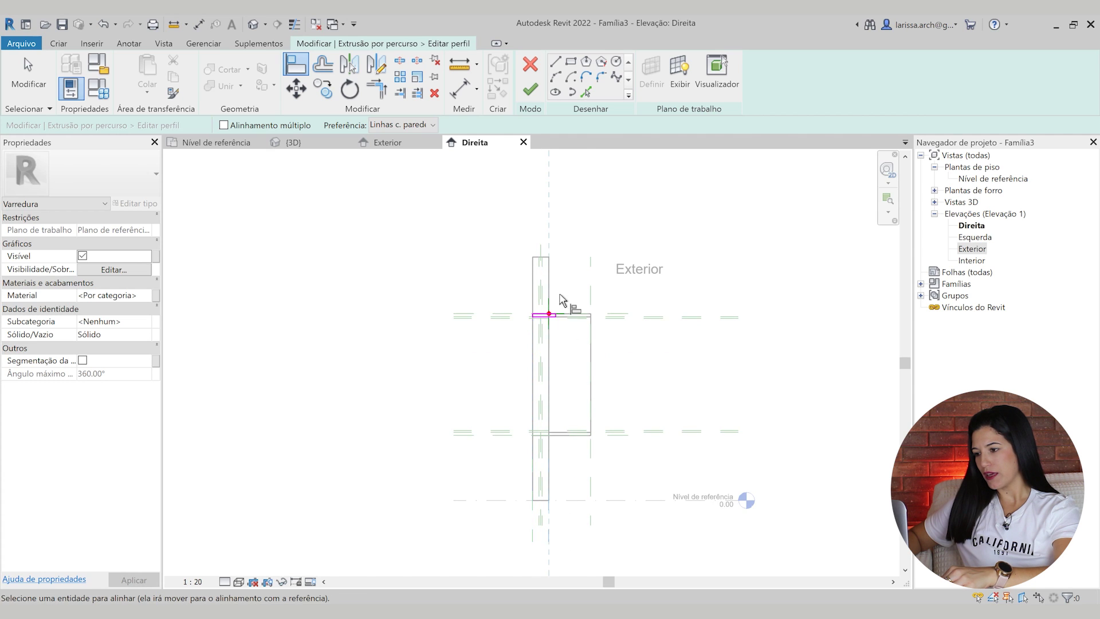
# Align the sweep profile with the wall face and the moulding's inner face, then finish the profile sketch.
pyautogui.scroll(6, 560, 298)
pyautogui.scroll(4, 553, 352)
pyautogui.click(555, 348)
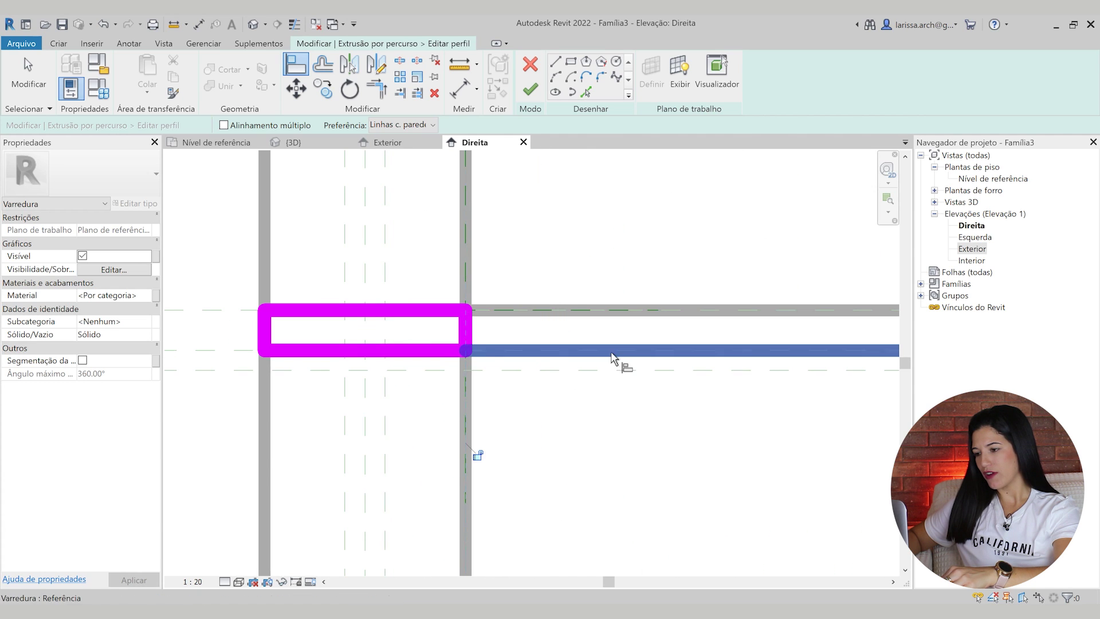
pyautogui.click(530, 89)
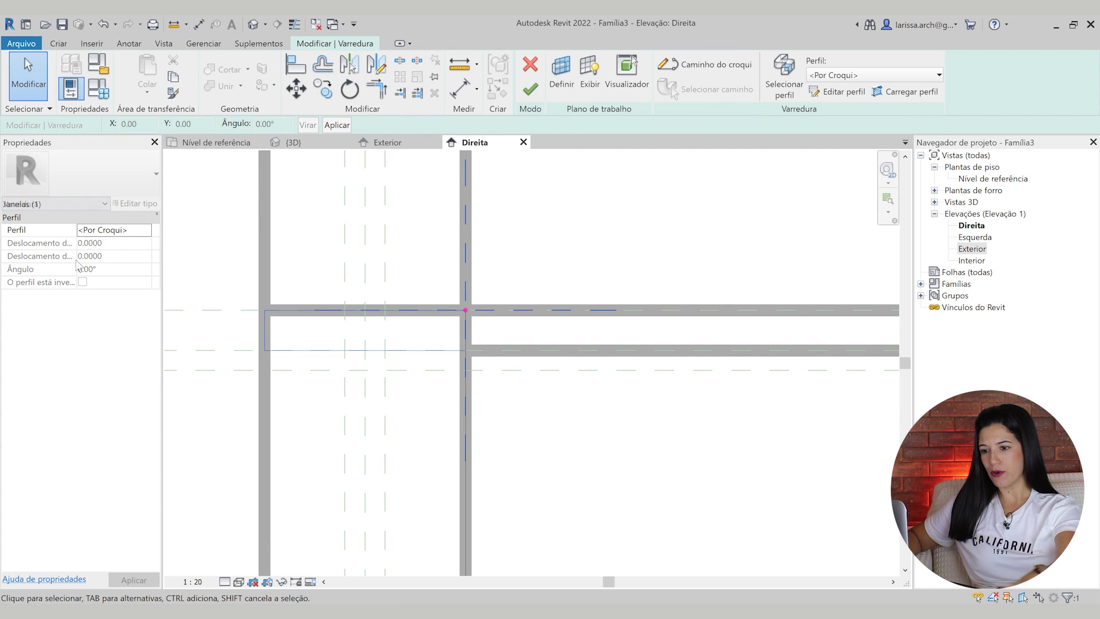
# Check the profile and path in the 3D view and finish the window frame sweep.
pyautogui.click(229, 191)
pyautogui.scroll(-3, 259, 221)
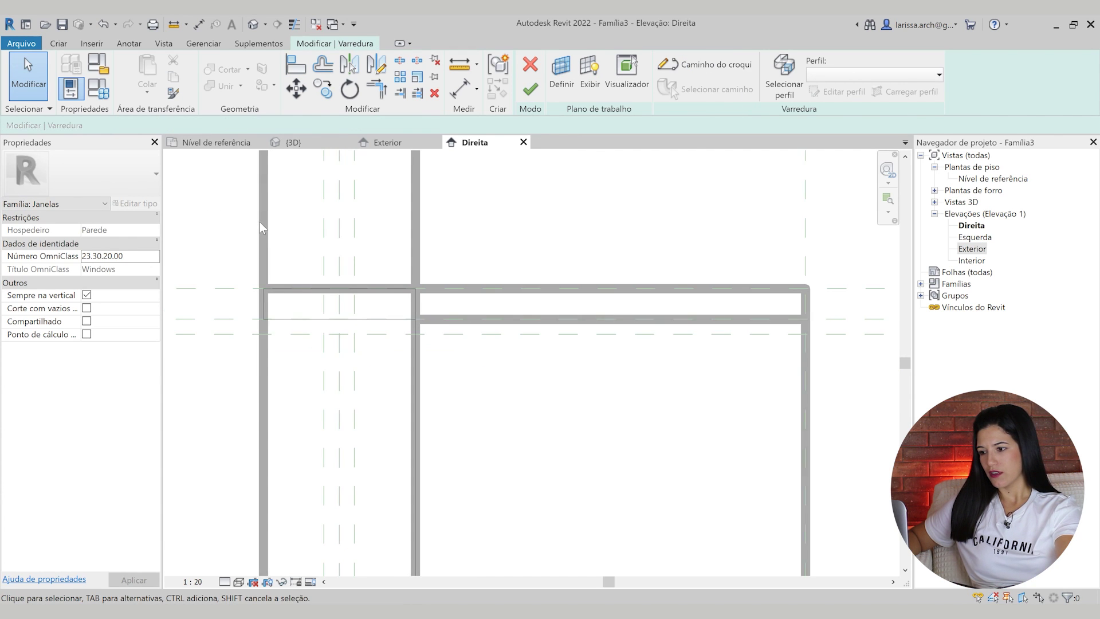
pyautogui.moveTo(334, 255); pyautogui.dragTo(377, 258, button='middle')
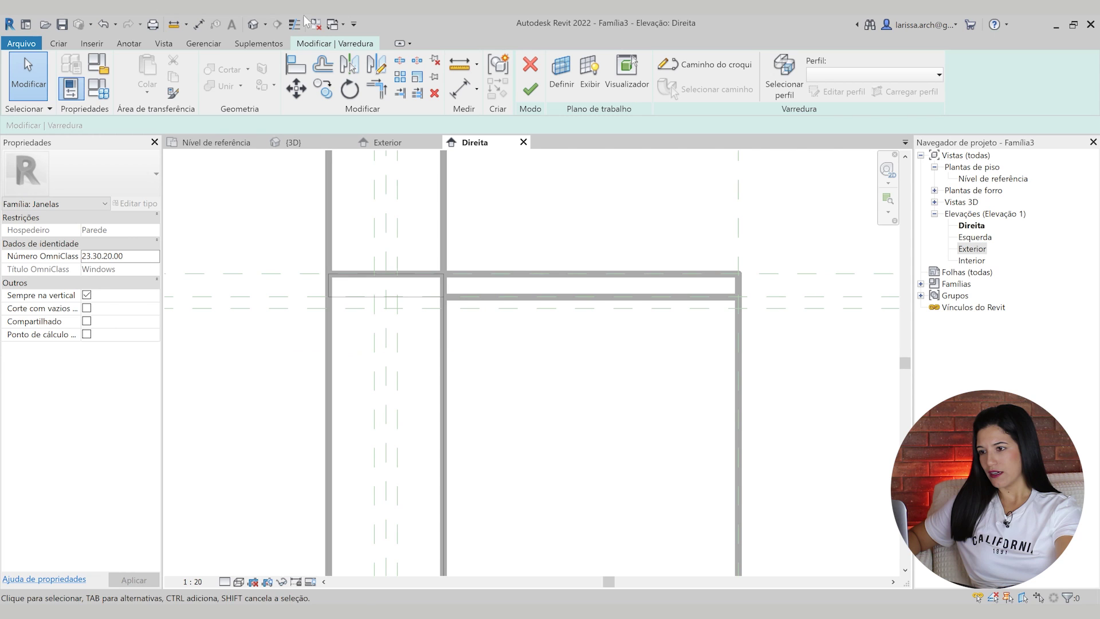
pyautogui.click(252, 25)
pyautogui.keyDown('shift'); pyautogui.moveTo(451, 276); pyautogui.dragTo(594, 314, button='middle'); pyautogui.keyUp('shift')
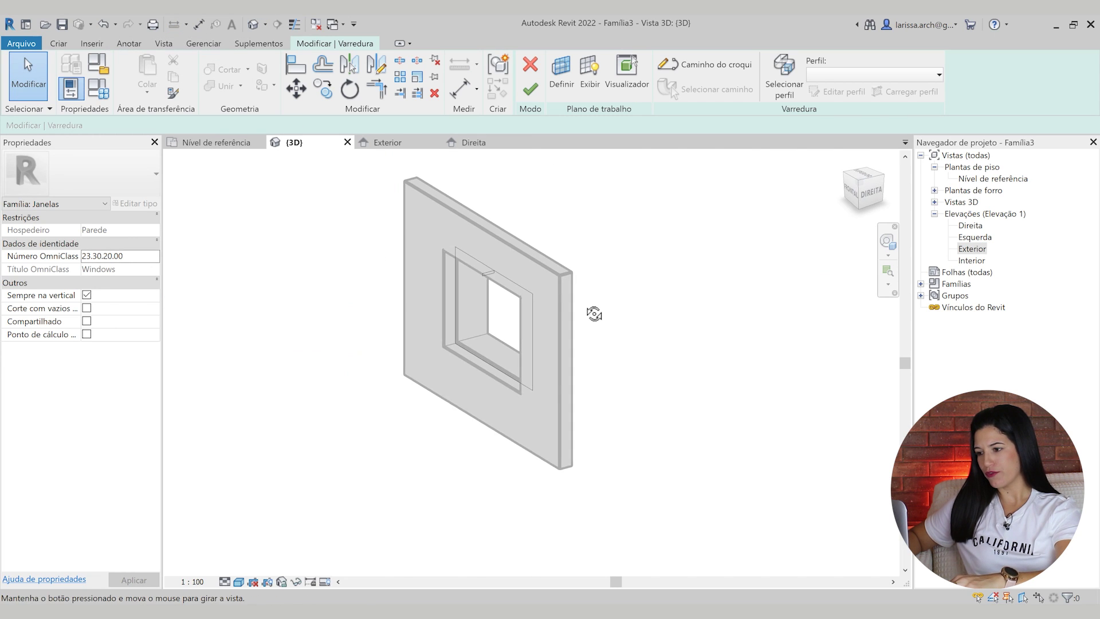
pyautogui.scroll(3, 369, 223)
pyautogui.scroll(-3, 550, 172)
pyautogui.keyDown('shift'); pyautogui.moveTo(550, 172); pyautogui.dragTo(593, 252, button='middle'); pyautogui.keyUp('shift')
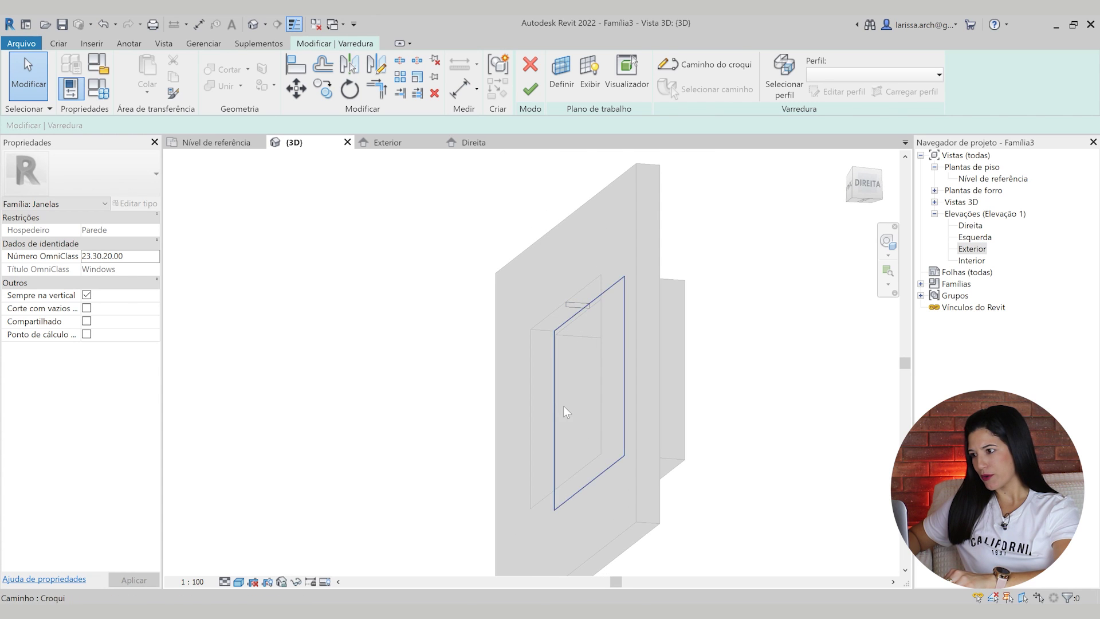
pyautogui.keyDown('shift'); pyautogui.moveTo(562, 438); pyautogui.dragTo(570, 521, button='middle'); pyautogui.keyUp('shift')
pyautogui.click(529, 91)
# Associate the sweep's material with a new type-based family parameter named Material Caixilho.
pyautogui.moveTo(590, 401)
pyautogui.keyDown('shift'); pyautogui.mouseDown(button='middle')
pyautogui.moveTo(597, 406)
pyautogui.moveTo(500, 454)
pyautogui.mouseUp(button='middle'); pyautogui.keyUp('shift')
pyautogui.scroll(3, 504, 441)
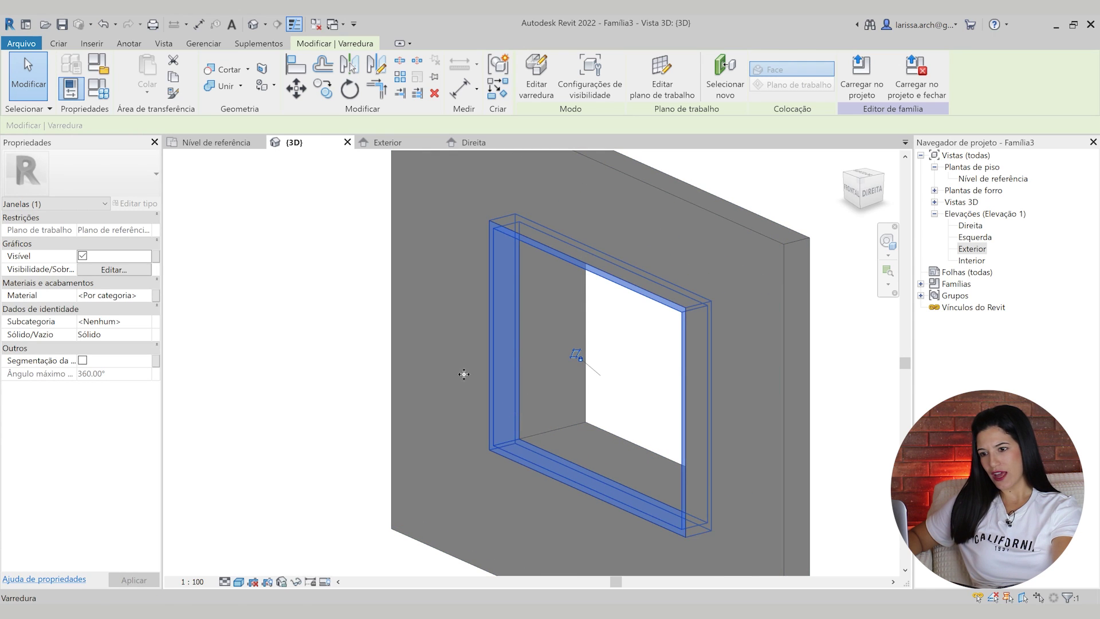
pyautogui.click(156, 295)
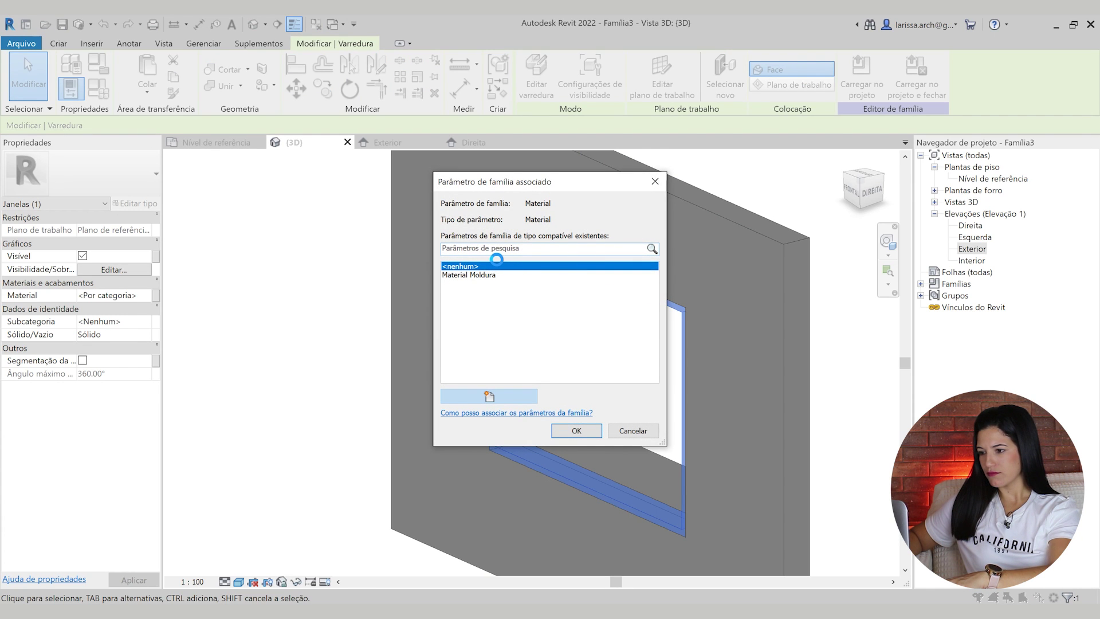
pyautogui.write('Material Caixilho')
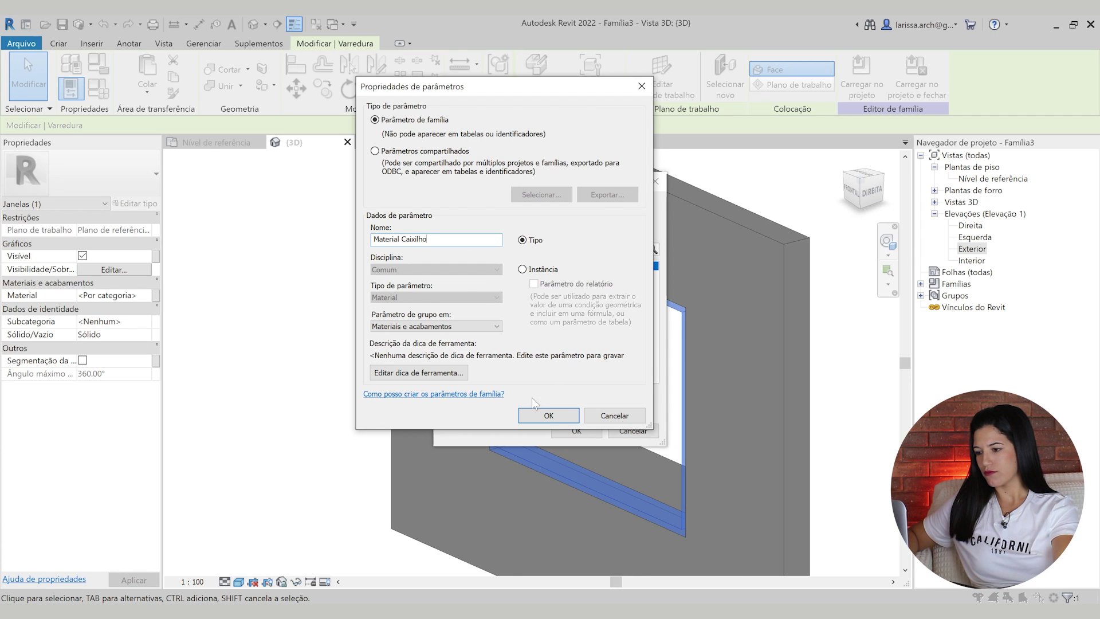
pyautogui.click(548, 415)
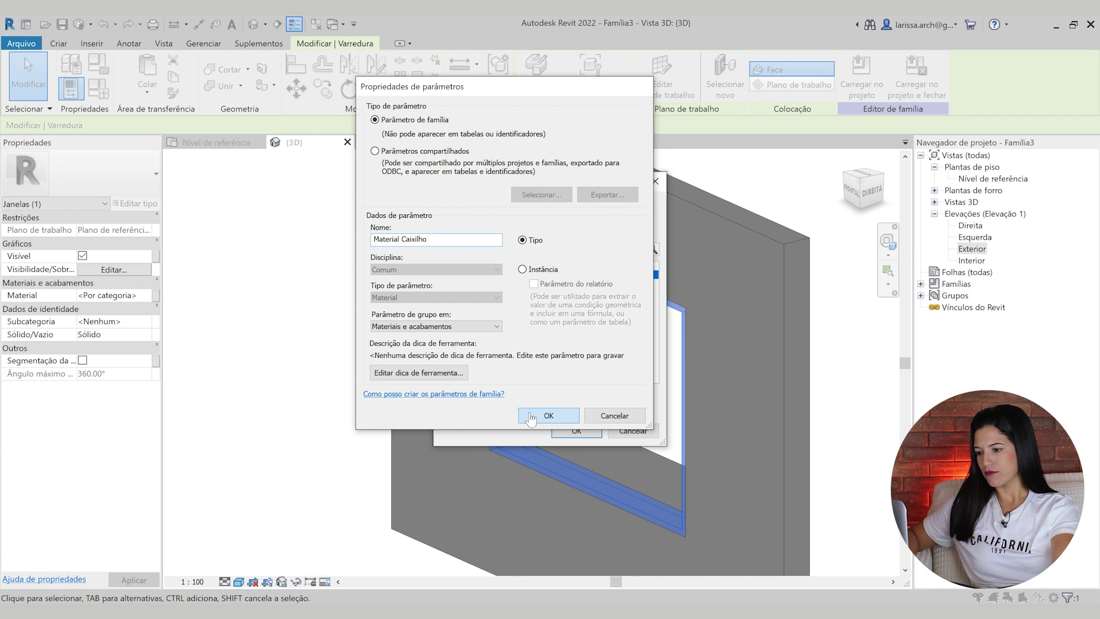
pyautogui.press('Return')
pyautogui.click(345, 327)
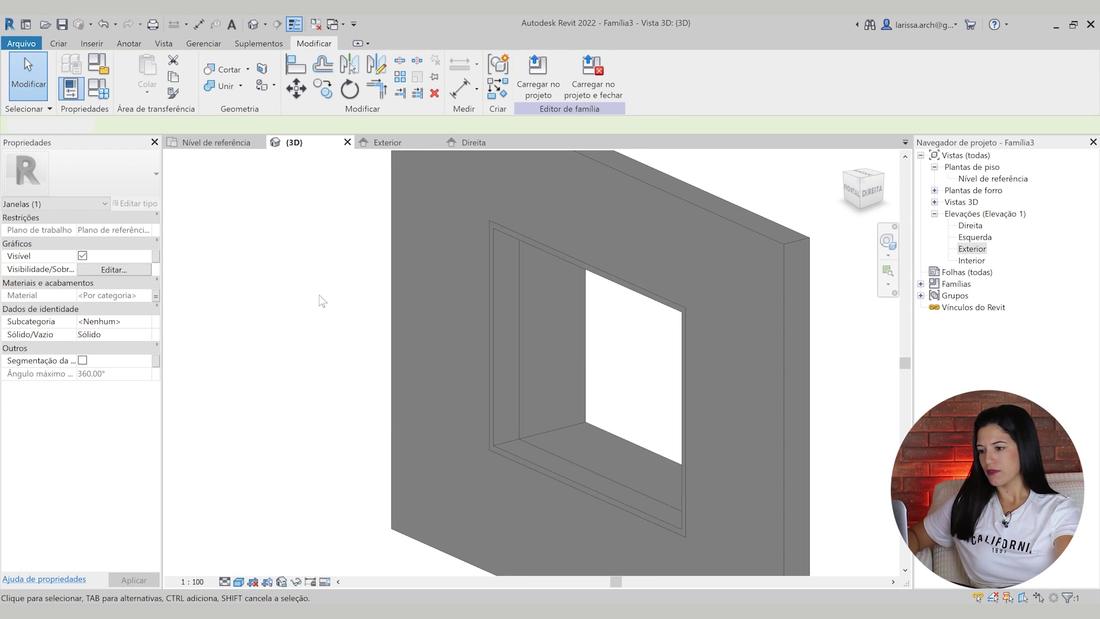
# Create a new material named Aço Cinza for the Material Caixilho parameter in the family types.
pyautogui.scroll(-3, 336, 300)
pyautogui.keyDown('shift'); pyautogui.moveTo(336, 300); pyautogui.dragTo(349, 401, button='middle'); pyautogui.keyUp('shift')
pyautogui.moveTo(488, 247); pyautogui.dragTo(565, 238, button='middle')
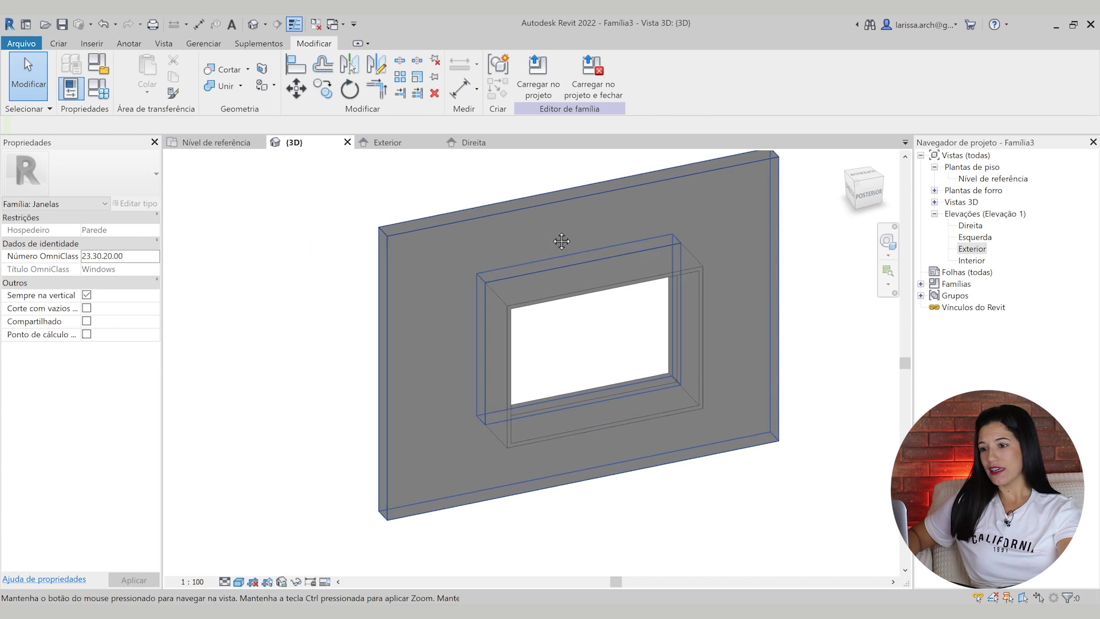
pyautogui.click(99, 89)
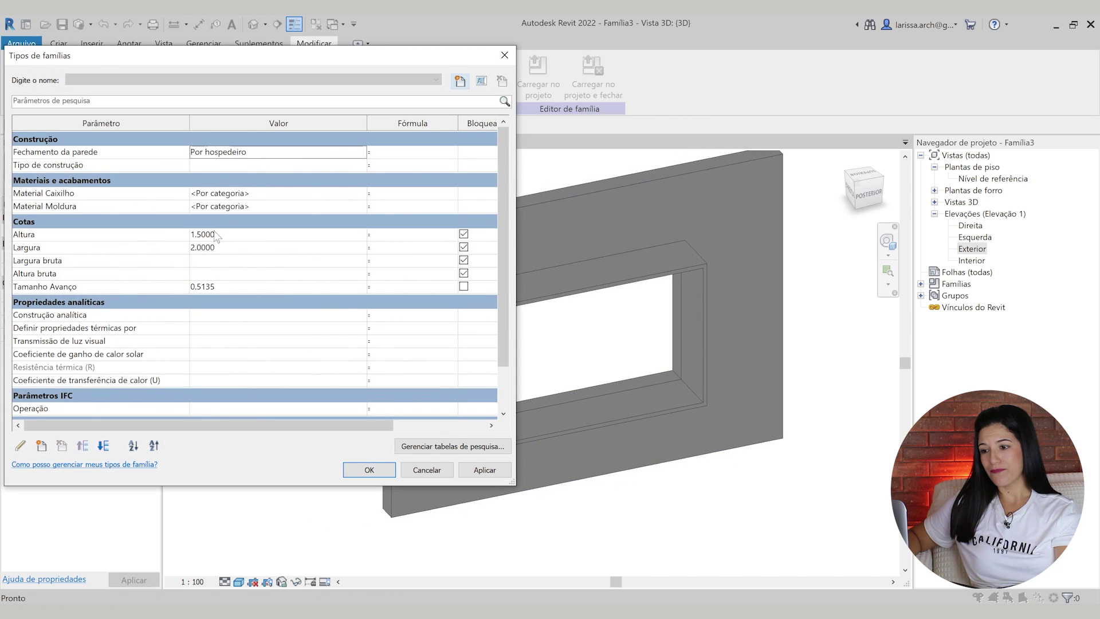
pyautogui.click(360, 193)
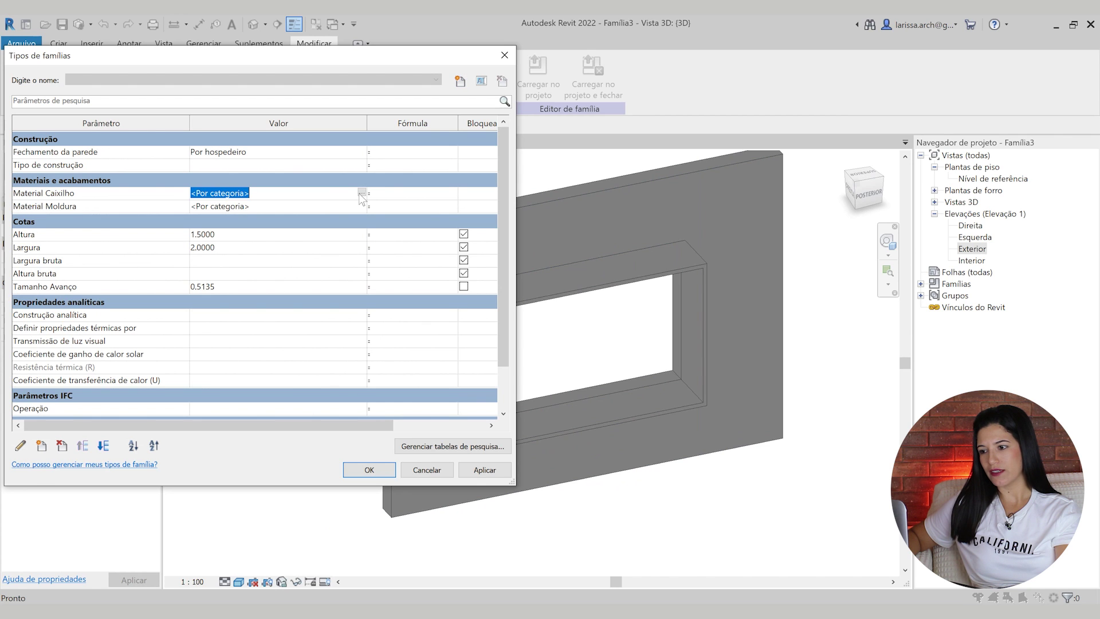
pyautogui.click(361, 193)
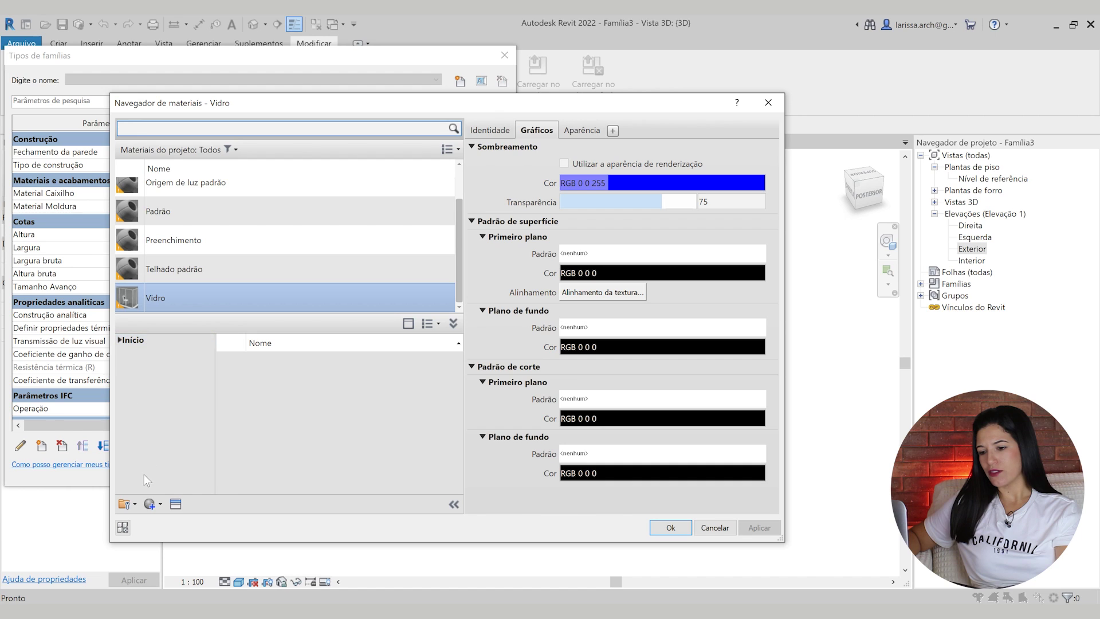
pyautogui.click(154, 505)
pyautogui.click(184, 515)
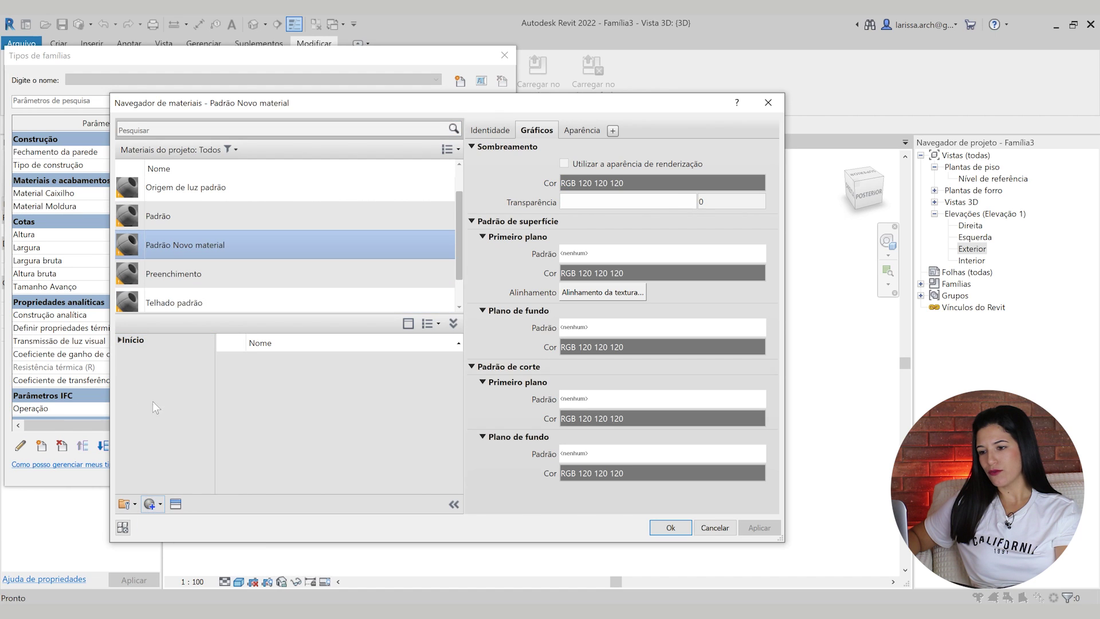
pyautogui.rightClick(201, 244)
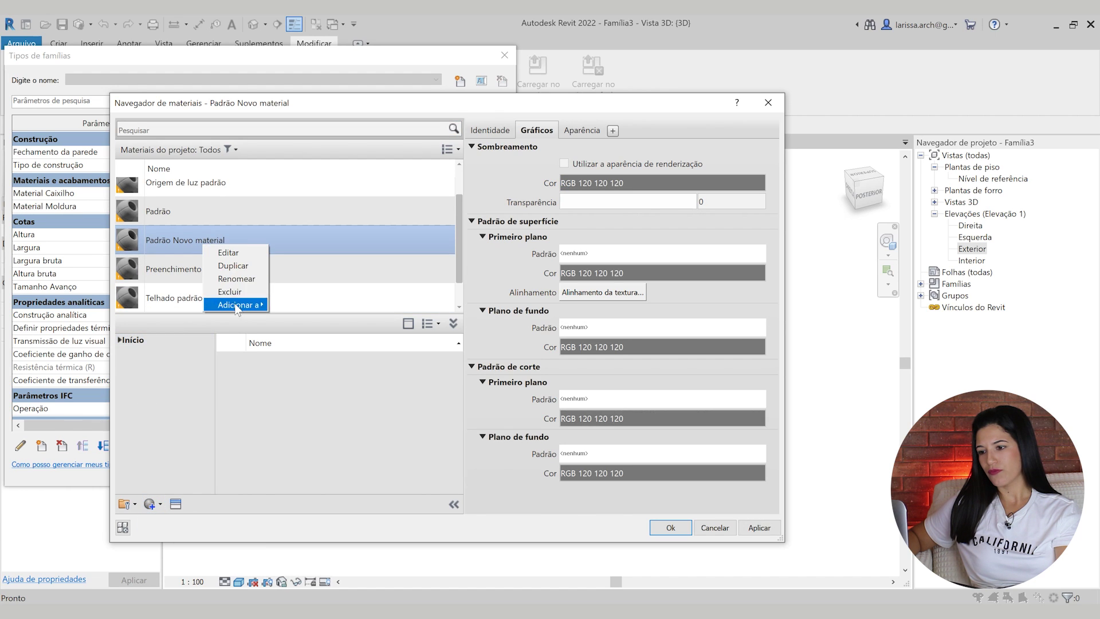
pyautogui.click(236, 278)
pyautogui.write('A')
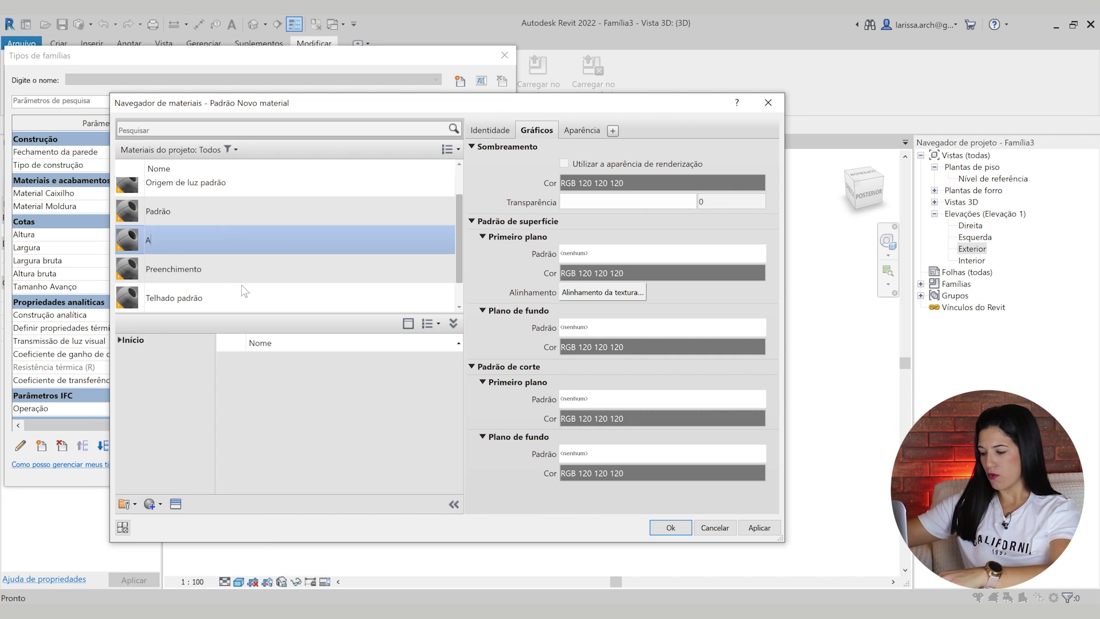
pyautogui.write('ço Cinza')
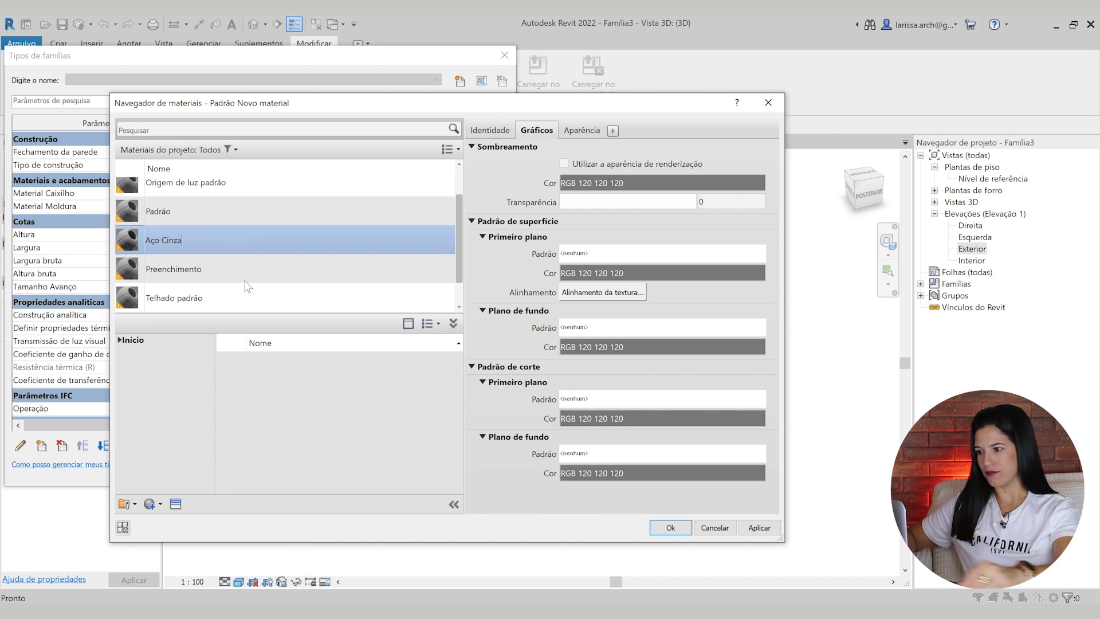
# Set the appearance colour of the Aço Cinza material to RGB 62 62 62.
pyautogui.click(573, 135)
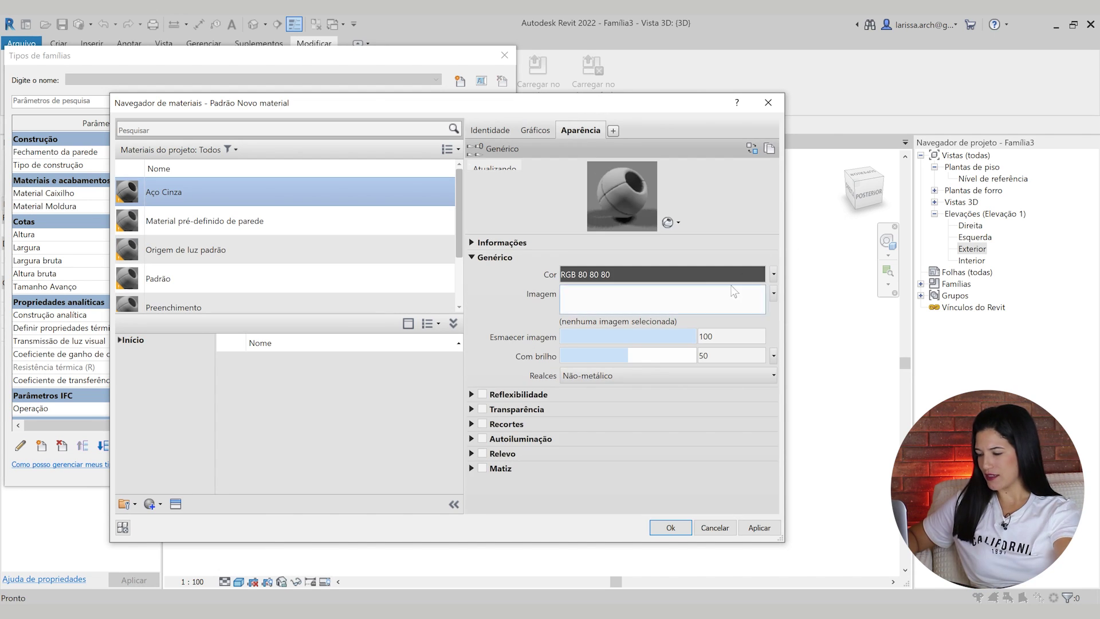
pyautogui.click(687, 274)
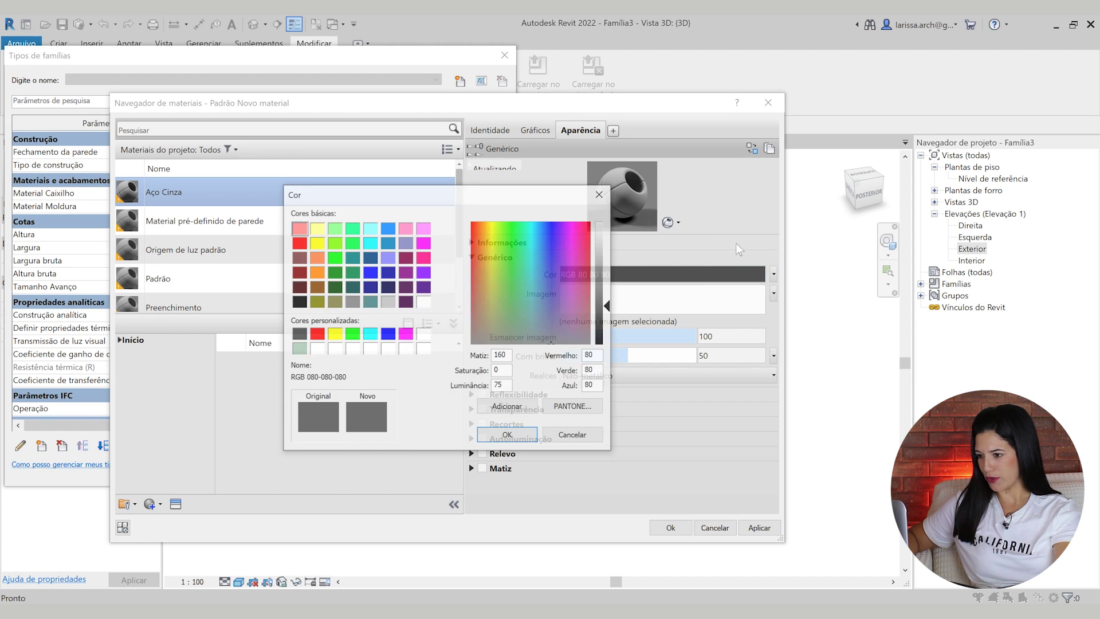
pyautogui.click(297, 335)
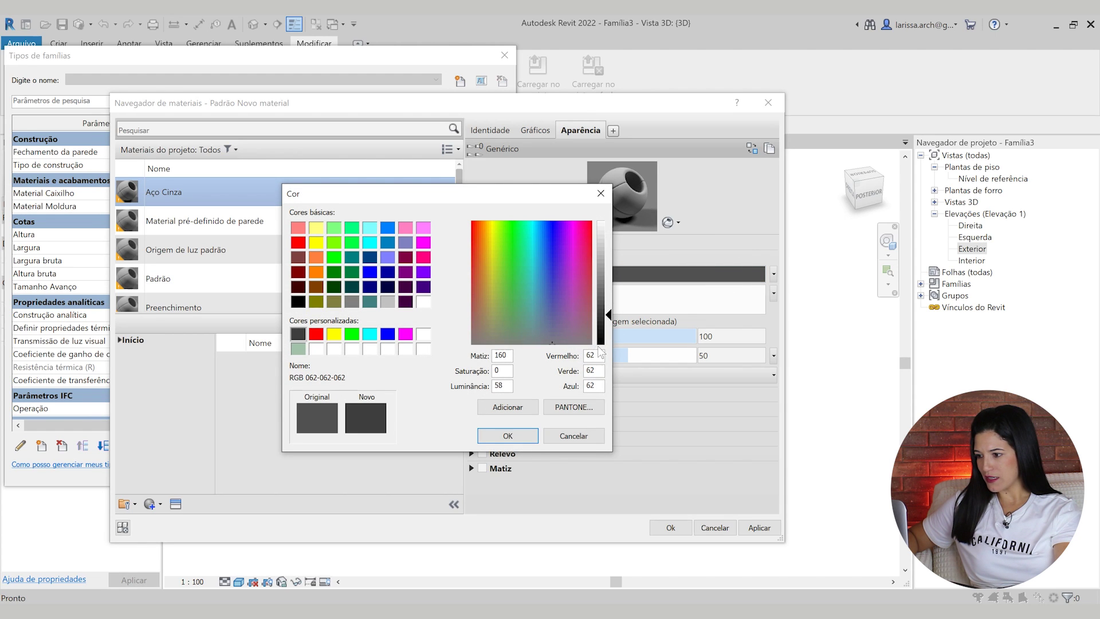
pyautogui.click(595, 385)
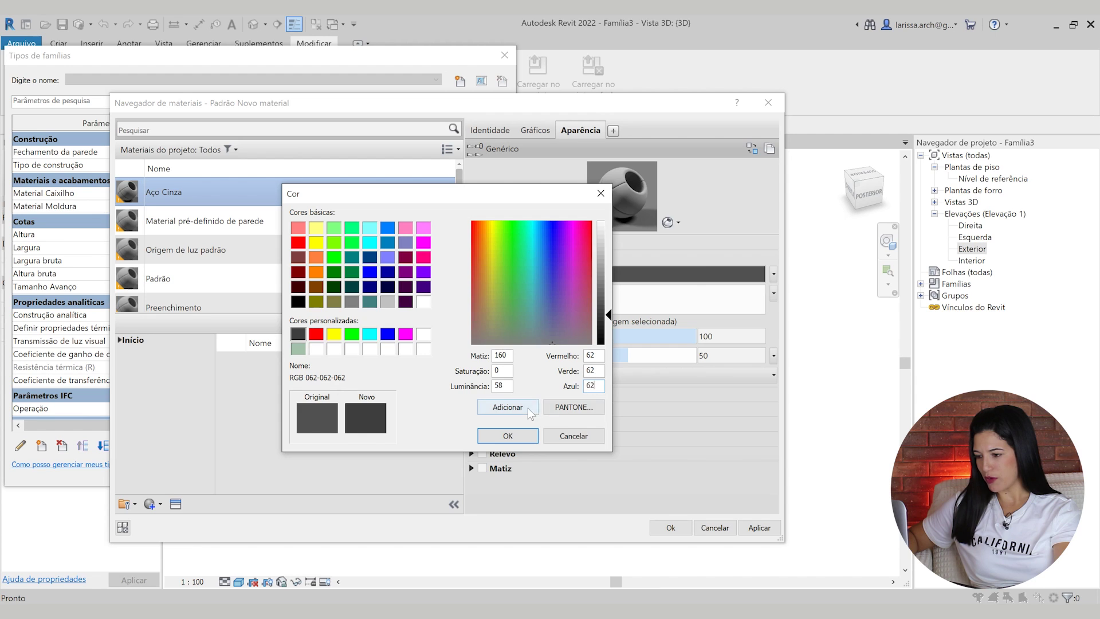
pyautogui.click(514, 434)
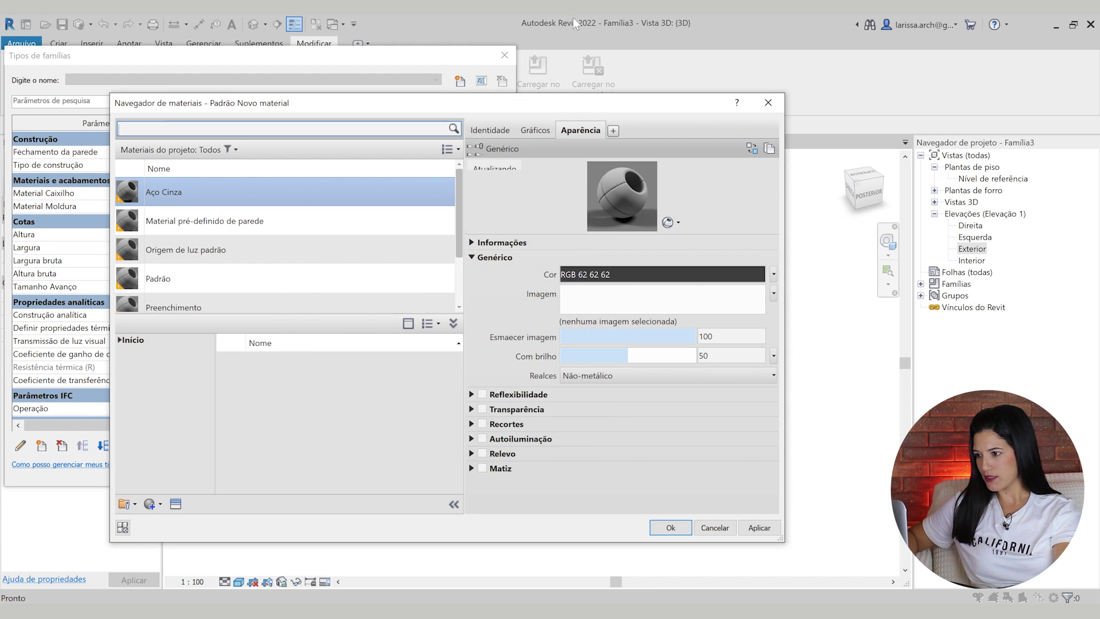
# Use the render appearance for Aço Cinza's shading and assign the material to Material Caixilho.
pyautogui.click(535, 132)
pyautogui.click(564, 163)
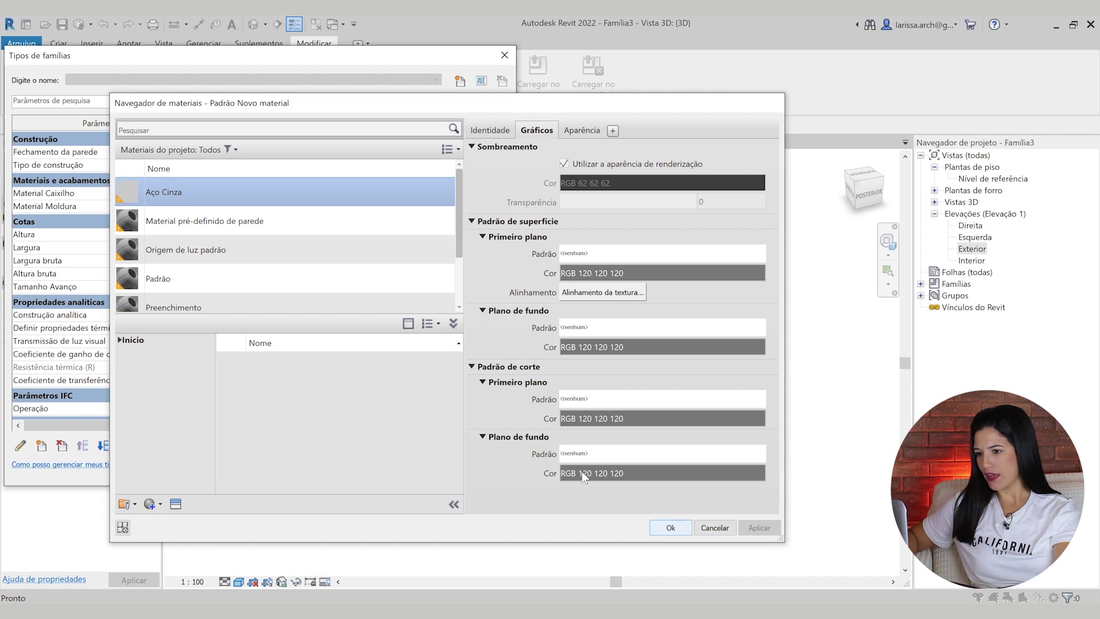
pyautogui.click(670, 527)
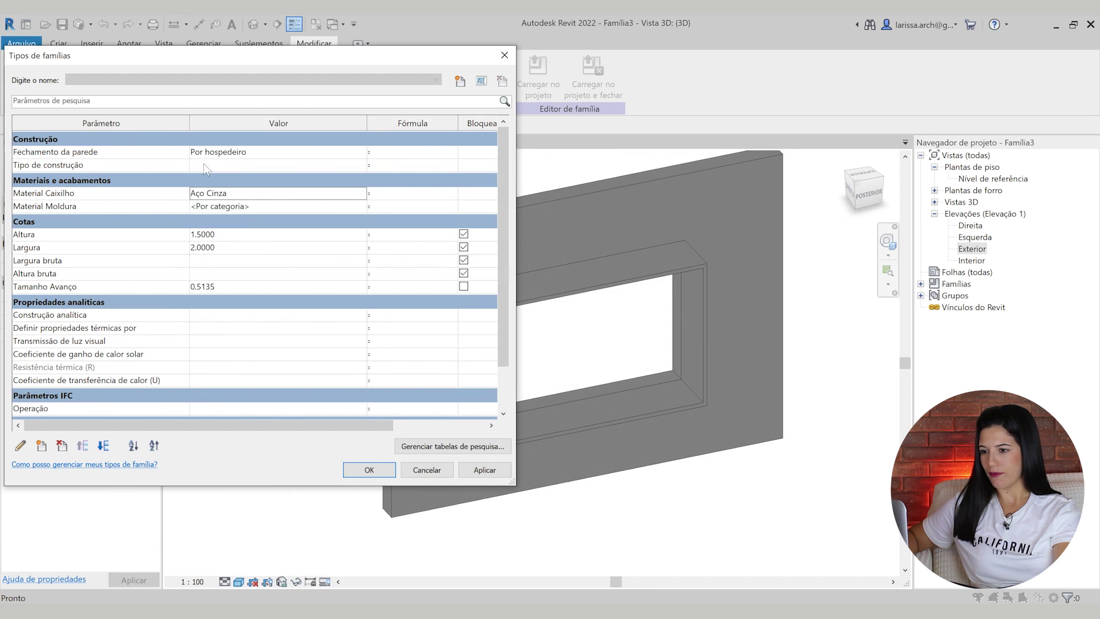
# For the Material Moldura parameter, search the material library for madeira and add Amendoeira to the document.
pyautogui.click(280, 207)
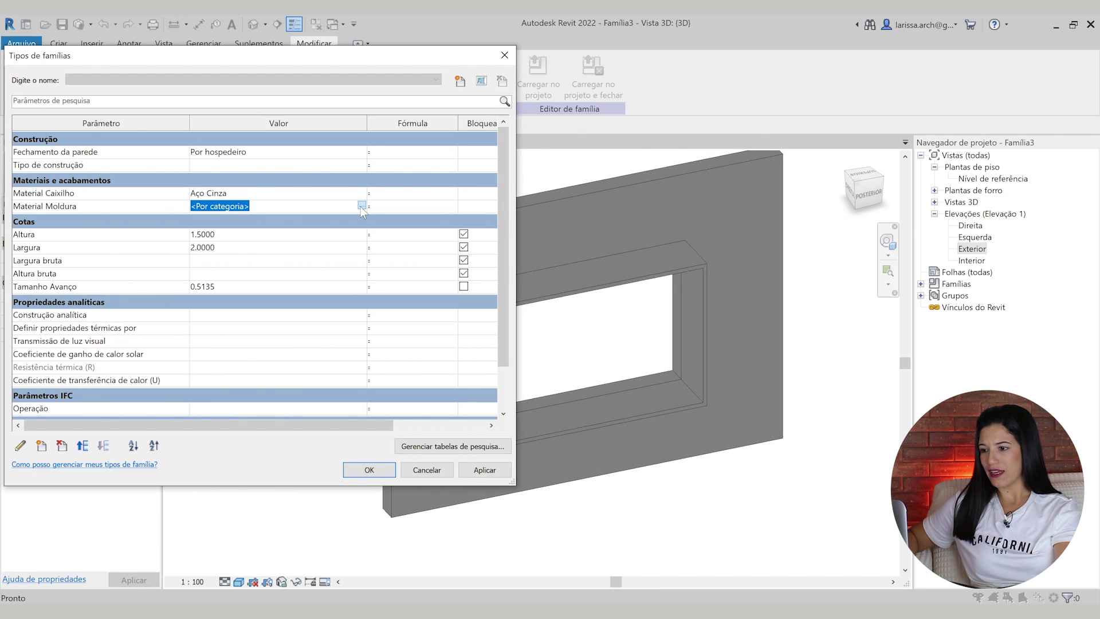
pyautogui.click(361, 206)
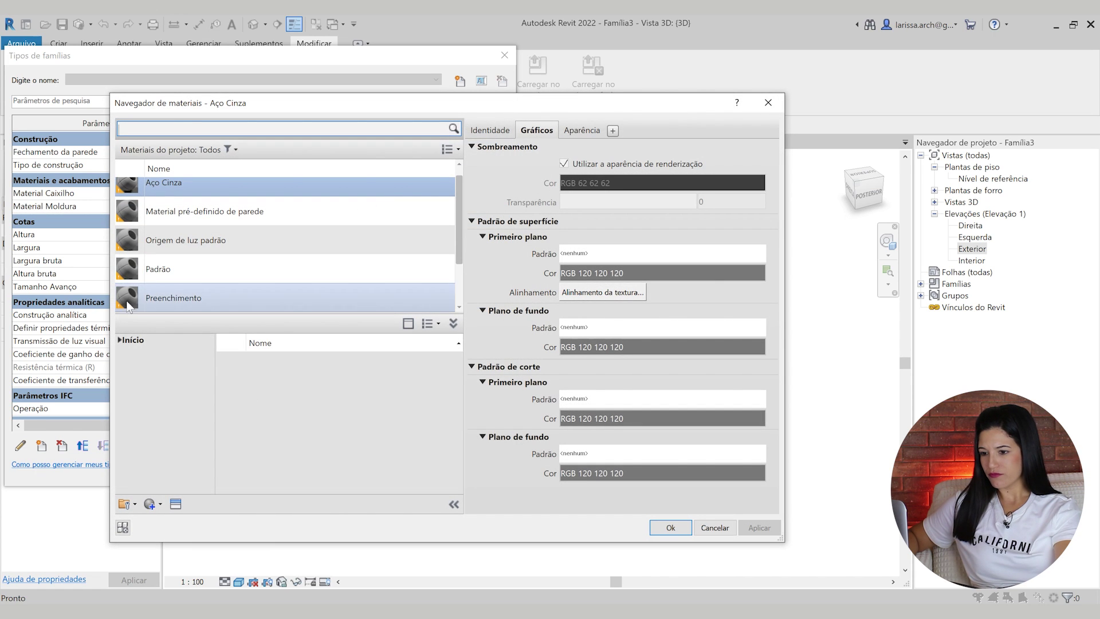
pyautogui.click(131, 342)
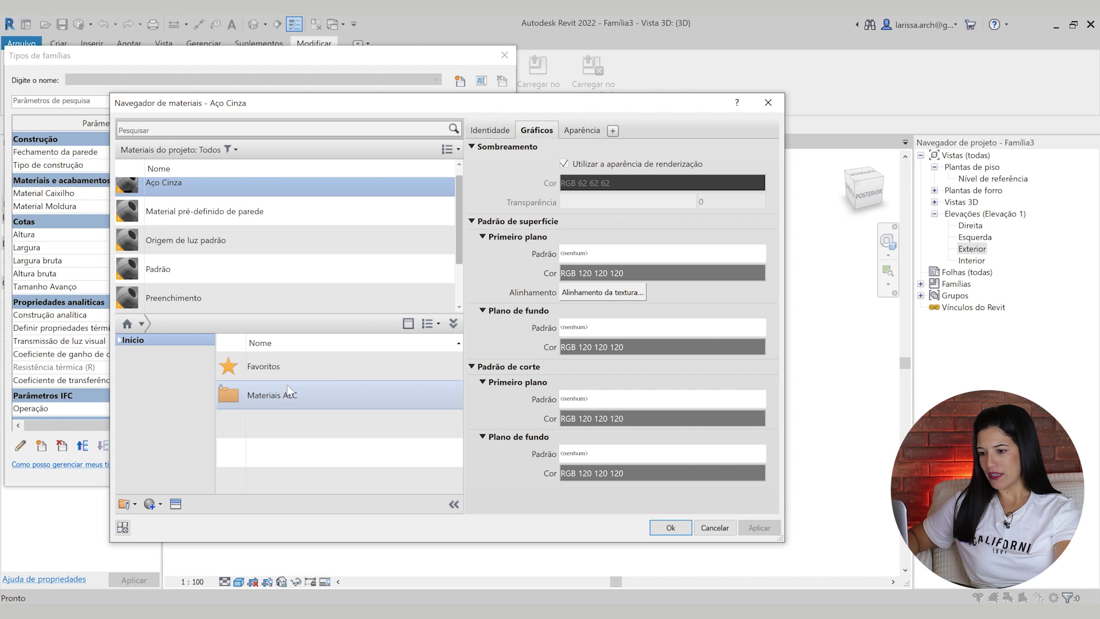
pyautogui.click(200, 127)
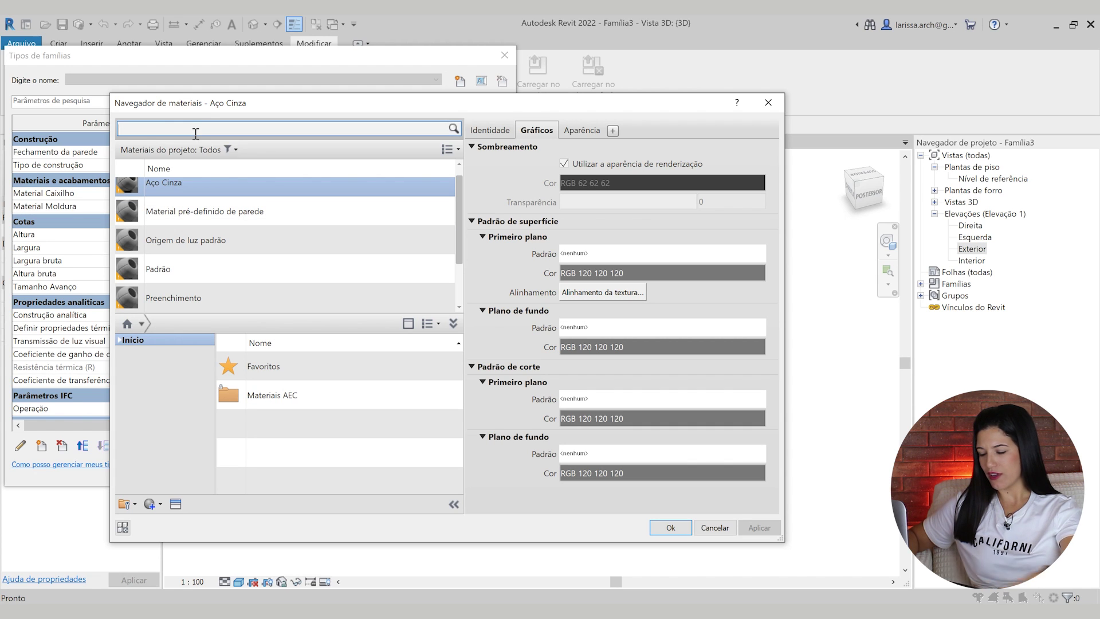
pyautogui.write('madeira')
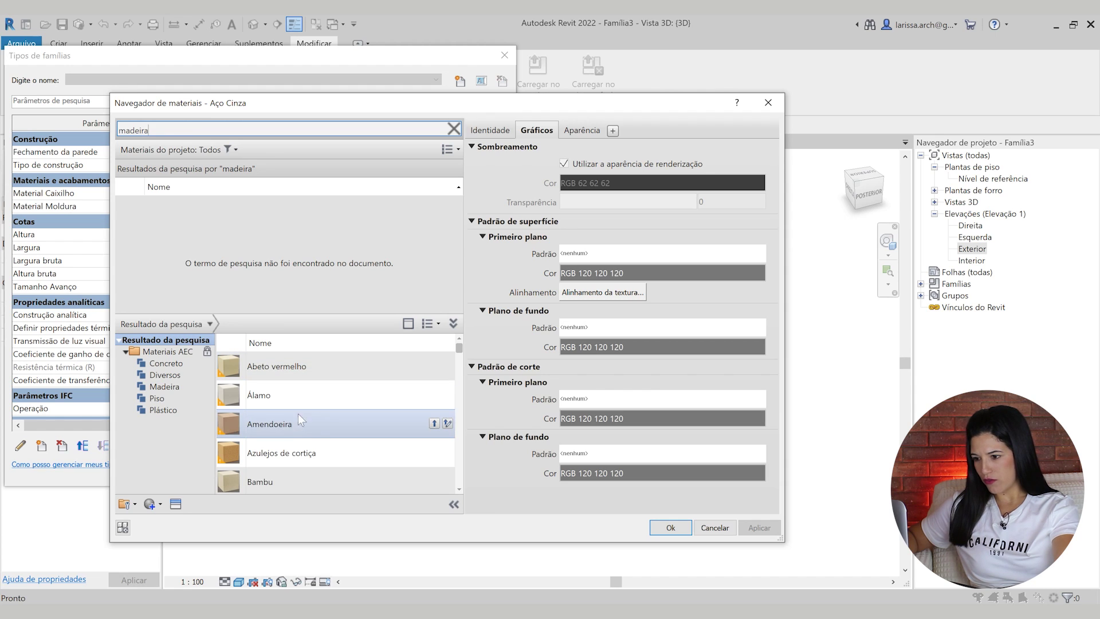
pyautogui.click(434, 423)
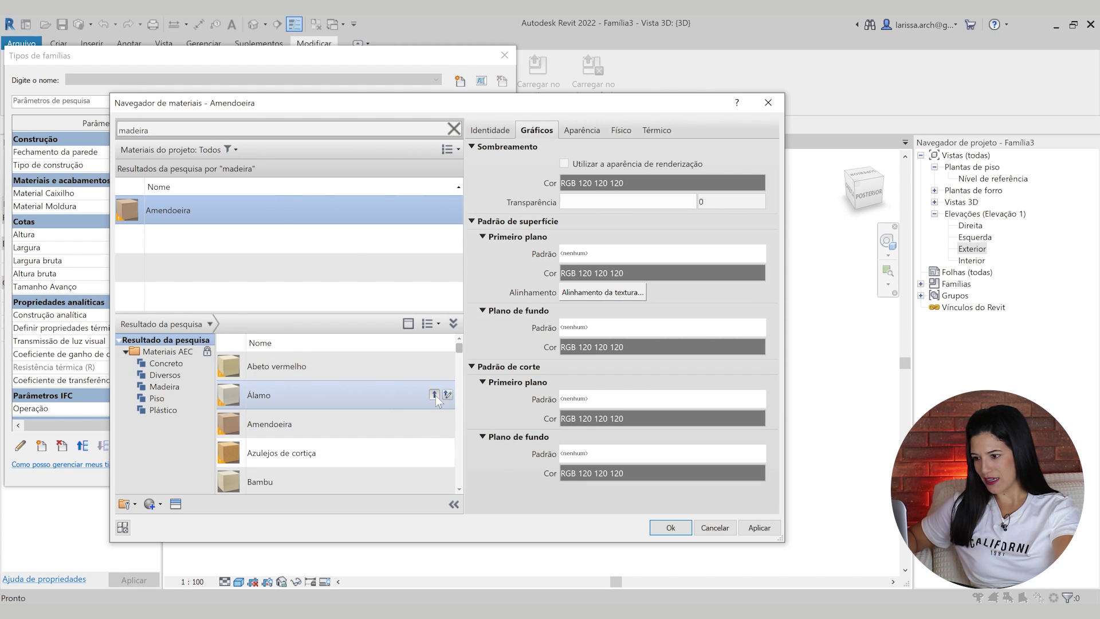
# Use the render appearance for Amendoeira's shading, assign it to Material Moldura and apply the family type changes.
pyautogui.click(564, 163)
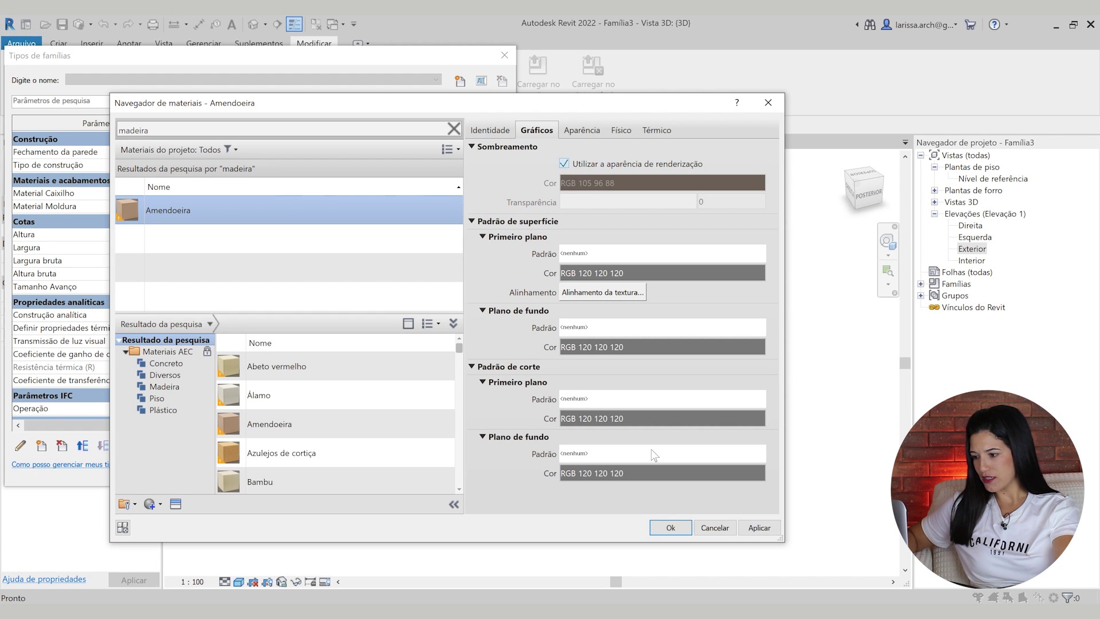
pyautogui.click(669, 529)
pyautogui.click(467, 472)
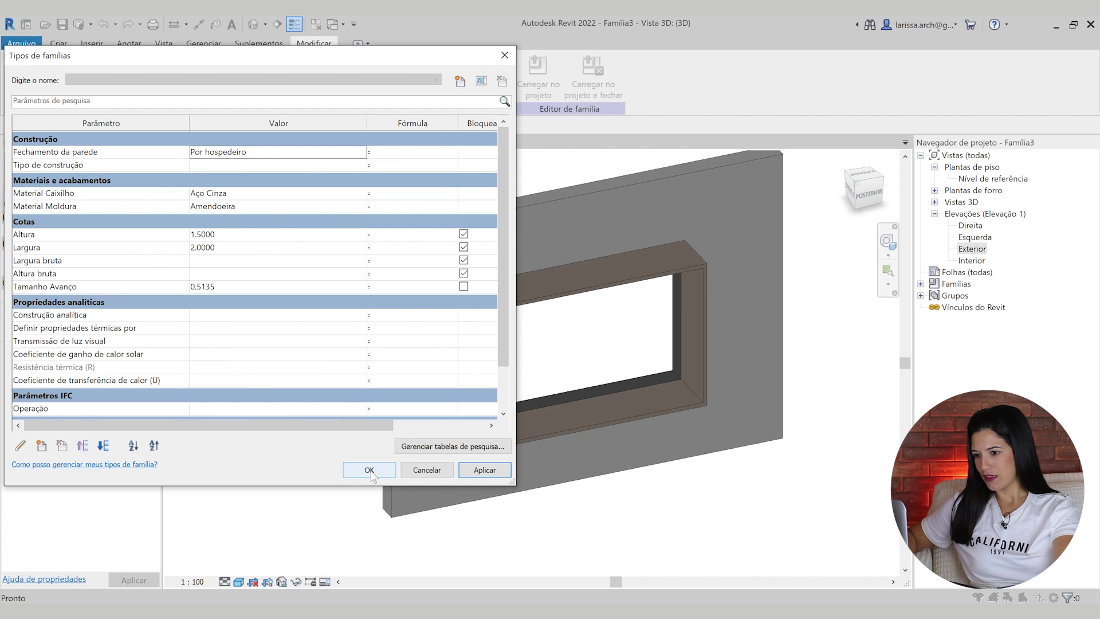
# Turn off the render appearance for Amendoeira's shading, set its shading colour to RGB 177 100 63 and accept the material and family type changes.
pyautogui.click(365, 209)
pyautogui.click(362, 206)
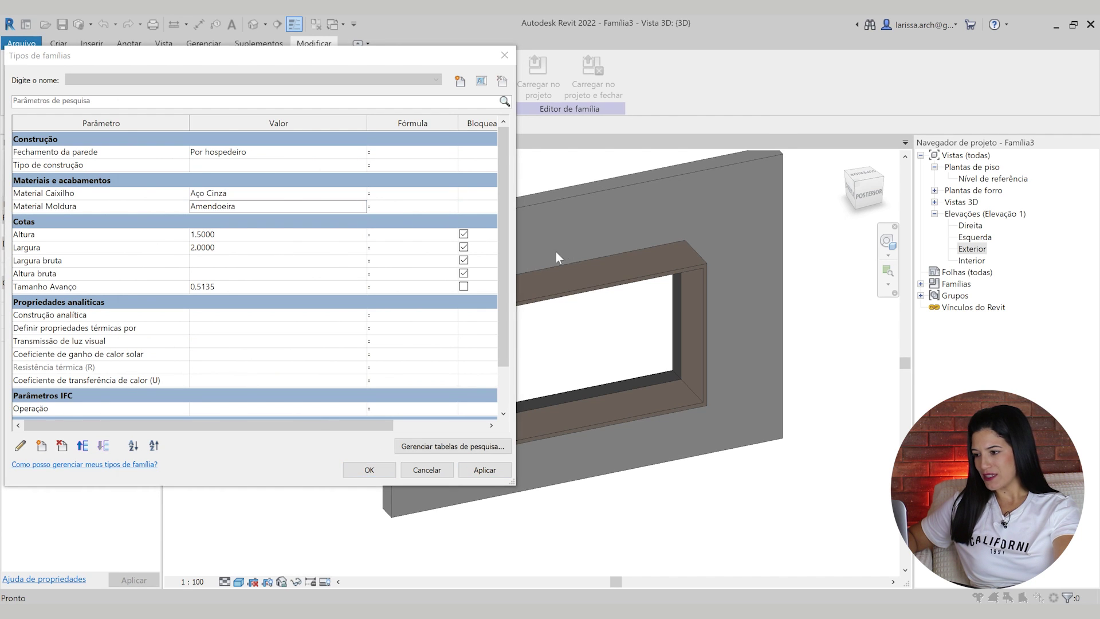
pyautogui.click(587, 136)
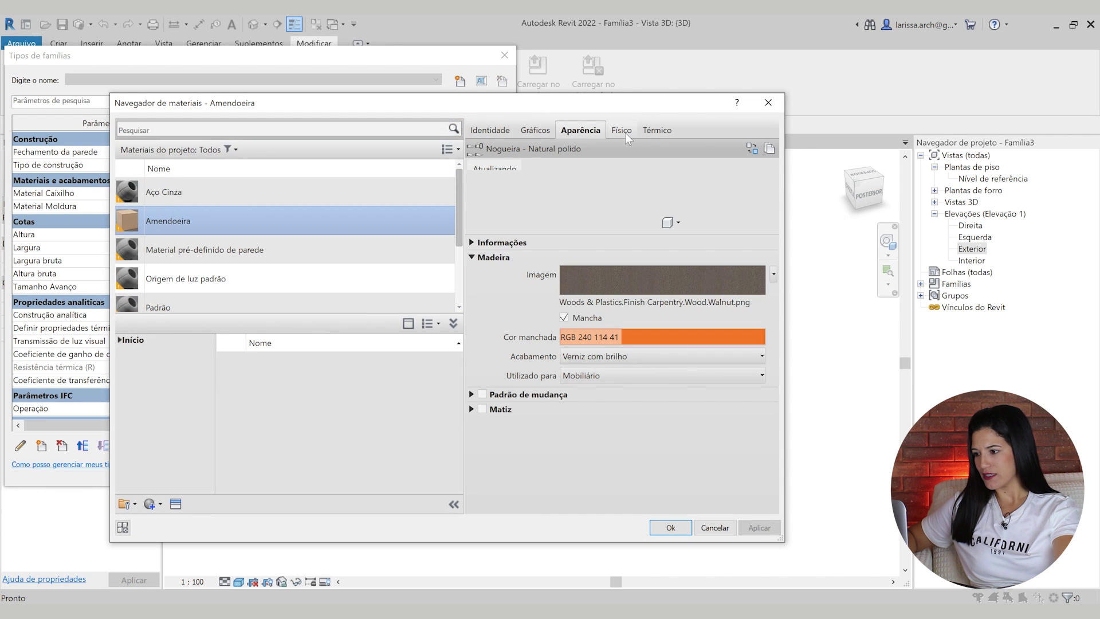
pyautogui.click(539, 128)
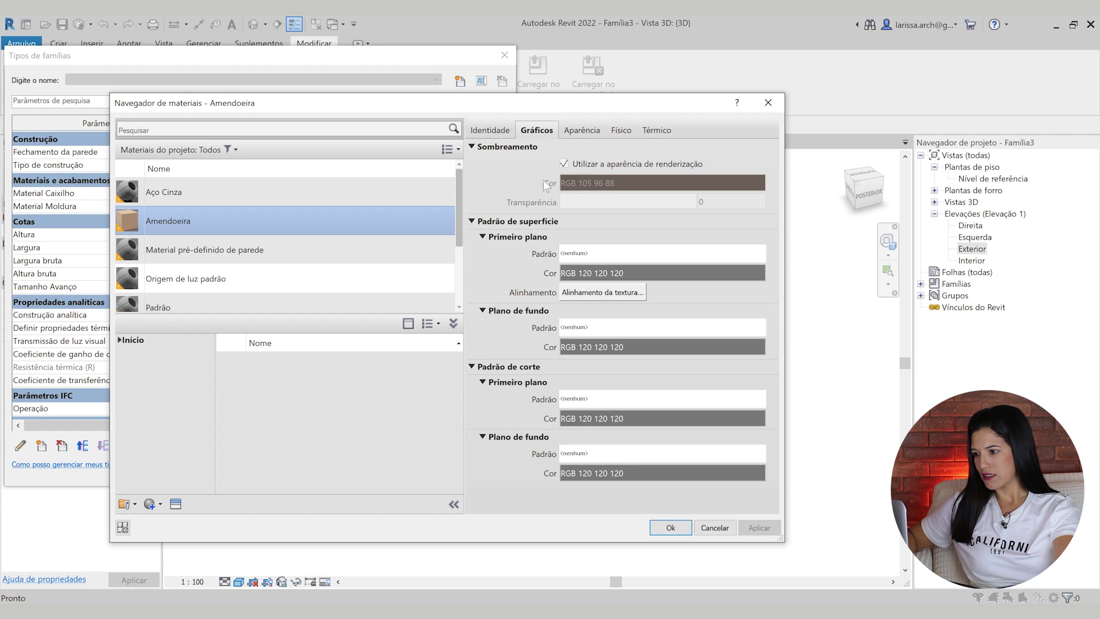
pyautogui.click(565, 164)
pyautogui.click(662, 182)
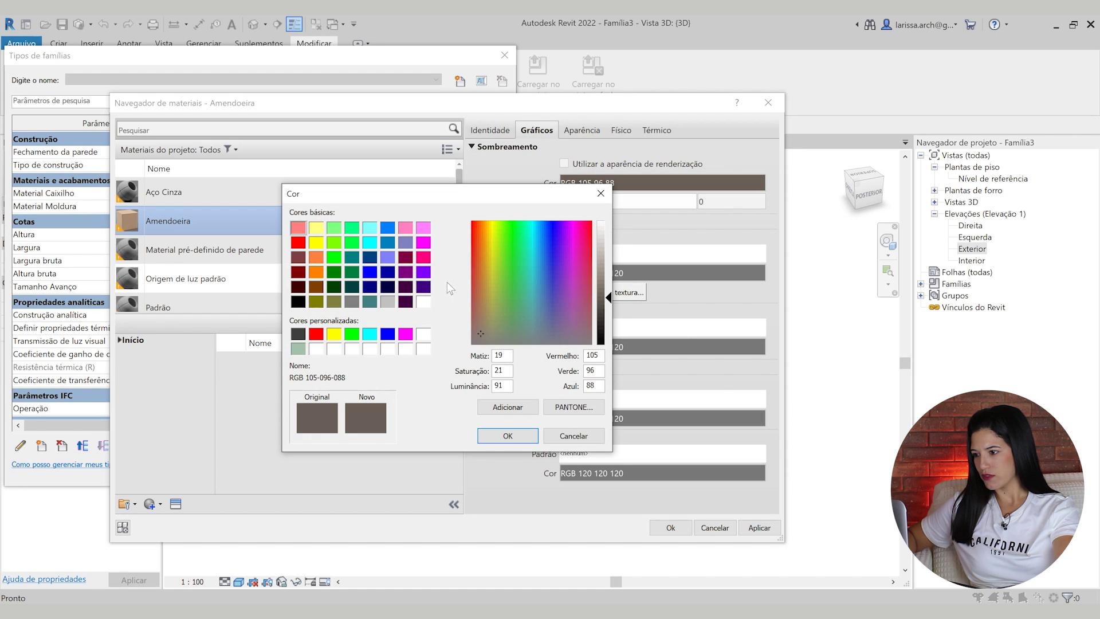
pyautogui.moveTo(480, 327); pyautogui.dragTo(479, 287)
pyautogui.moveTo(610, 298); pyautogui.dragTo(610, 287)
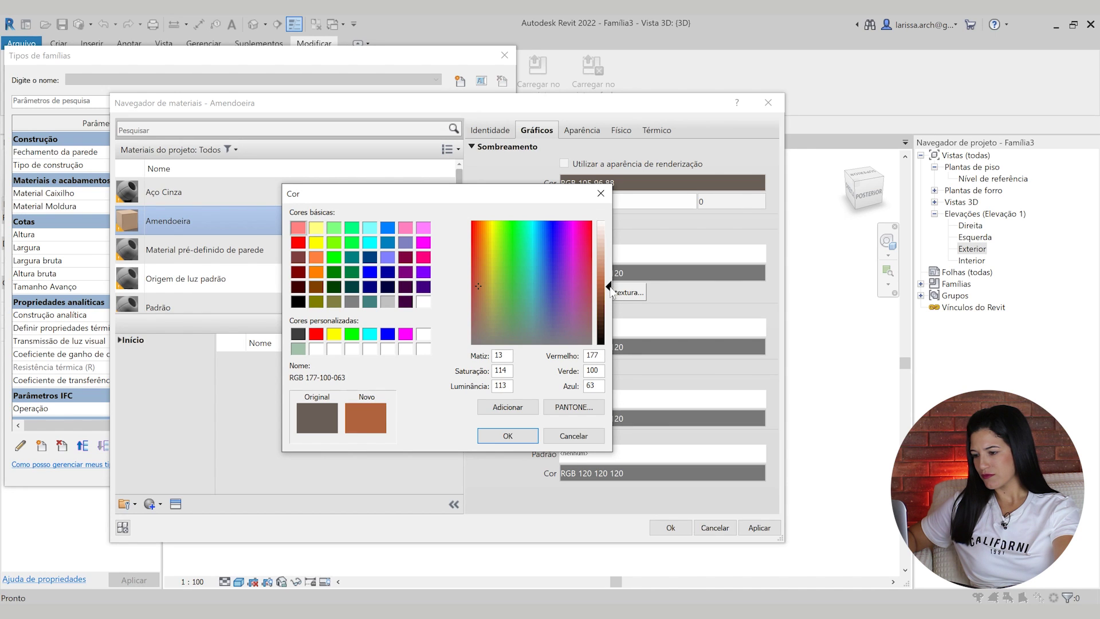
pyautogui.click(494, 435)
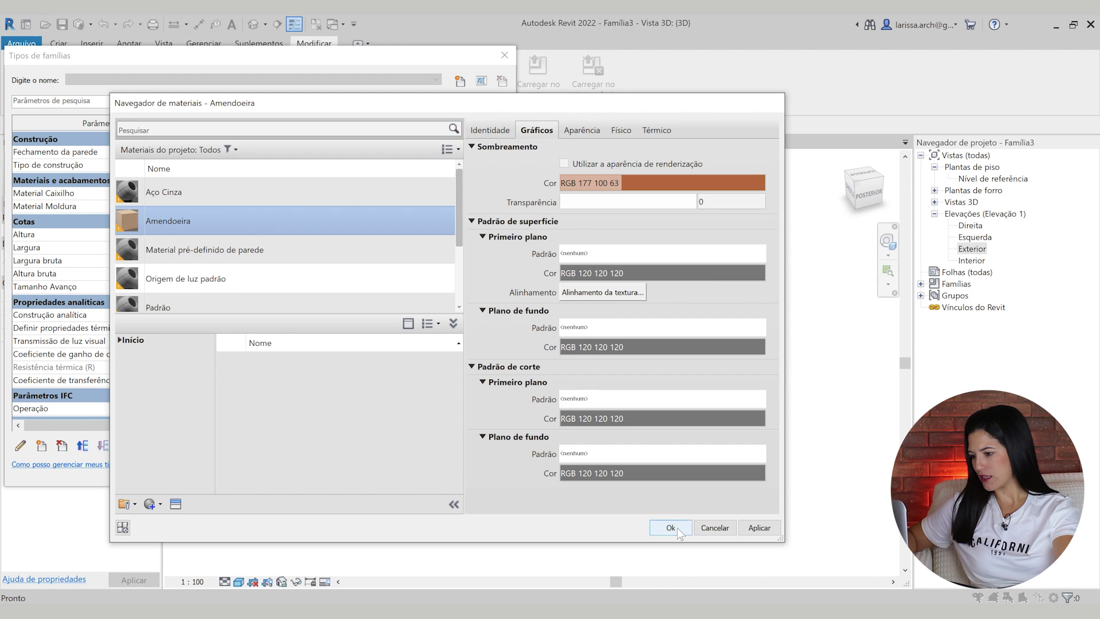
pyautogui.click(677, 528)
pyautogui.click(394, 467)
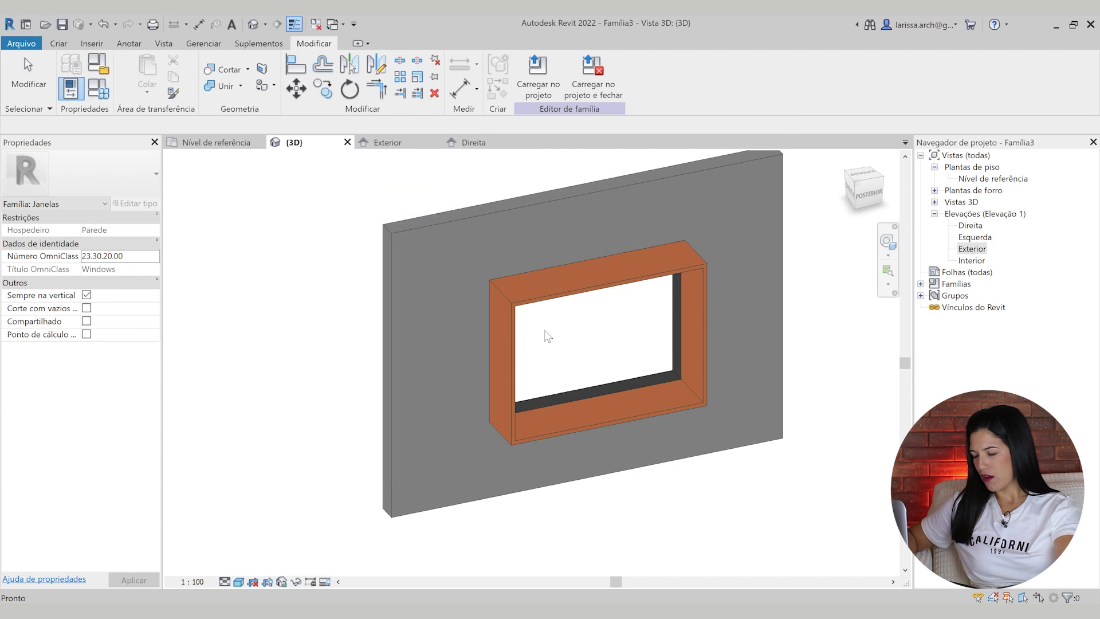
# Test the window family with Altura 2 and Largura 3, and undo the size change.
pyautogui.scroll(-2, 393, 356)
pyautogui.keyDown('shift'); pyautogui.moveTo(303, 368); pyautogui.dragTo(800, 439, button='middle'); pyautogui.keyUp('shift')
pyautogui.moveTo(705, 365); pyautogui.dragTo(887, 362, button='middle')
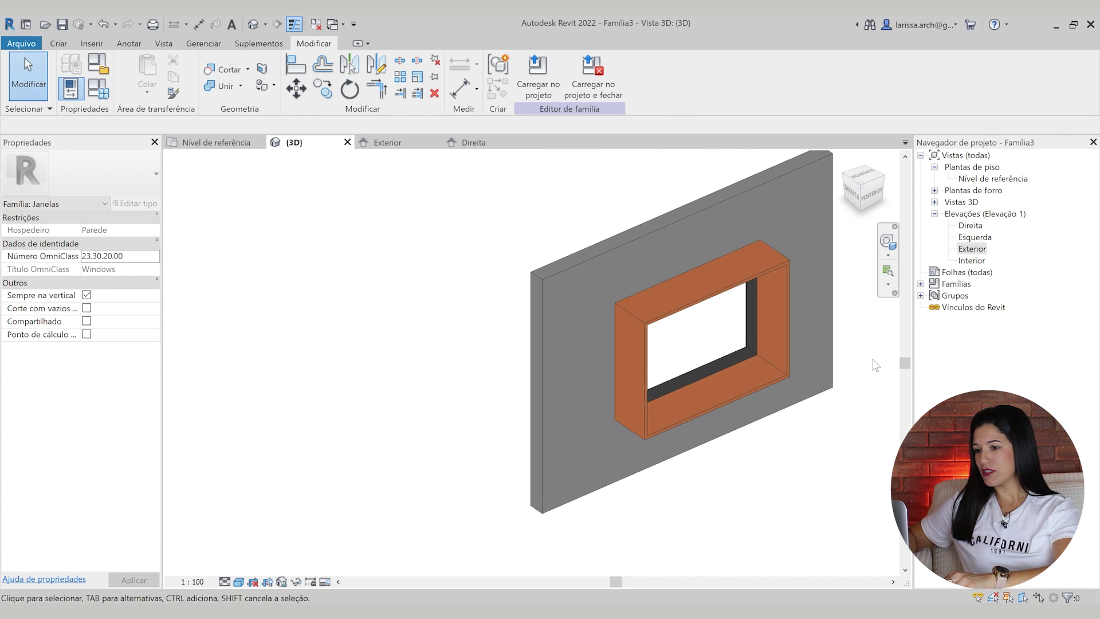
pyautogui.click(98, 89)
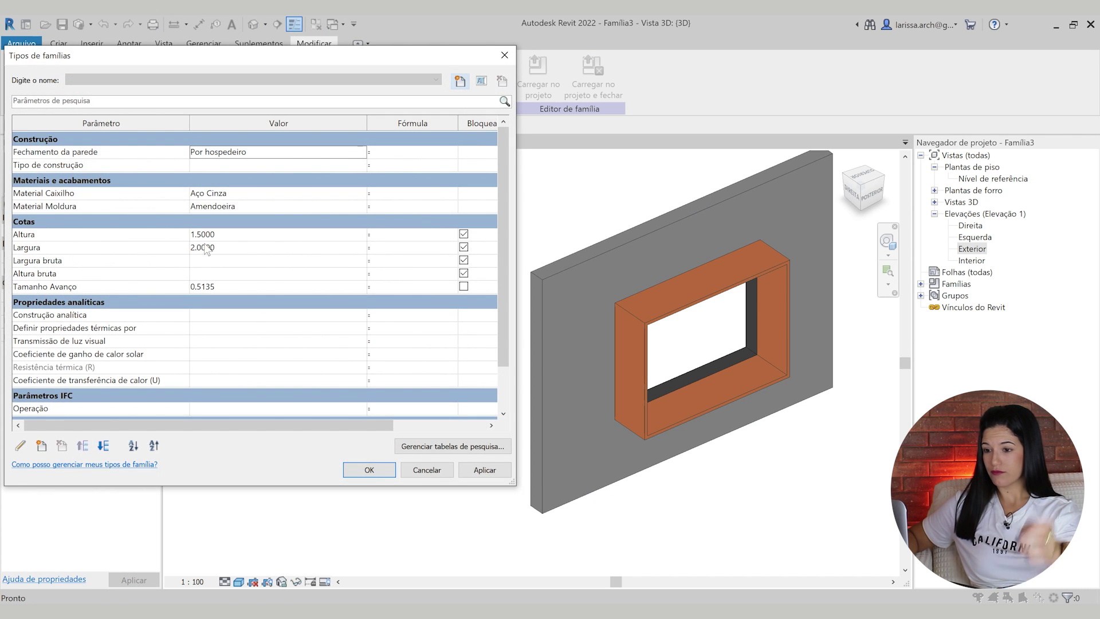
pyautogui.click(231, 249)
pyautogui.click(232, 237)
pyautogui.click(496, 474)
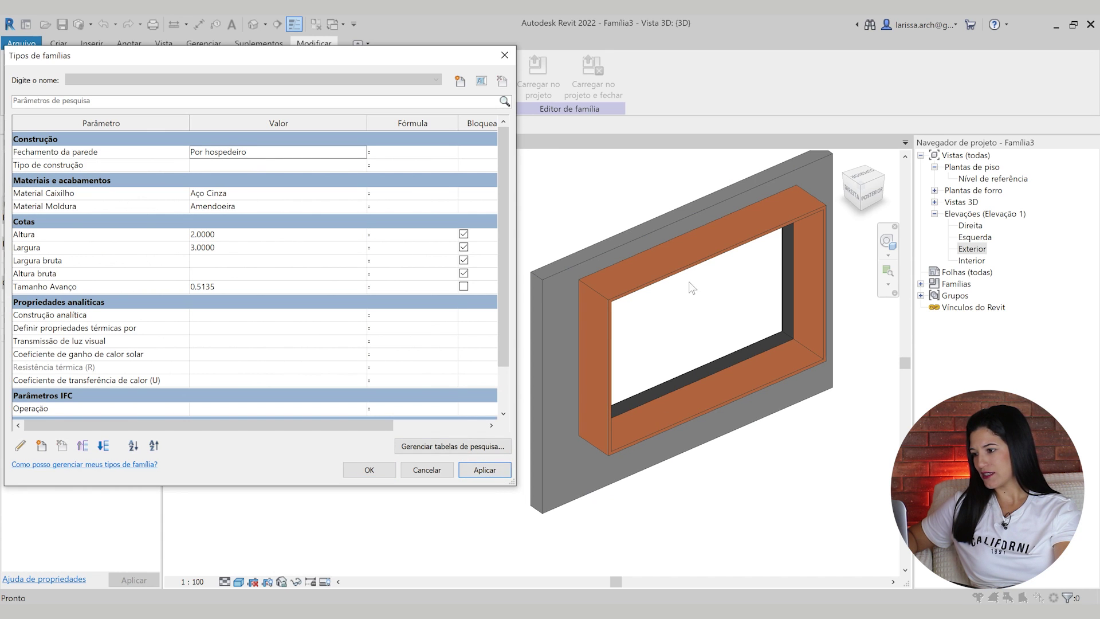
pyautogui.click(383, 472)
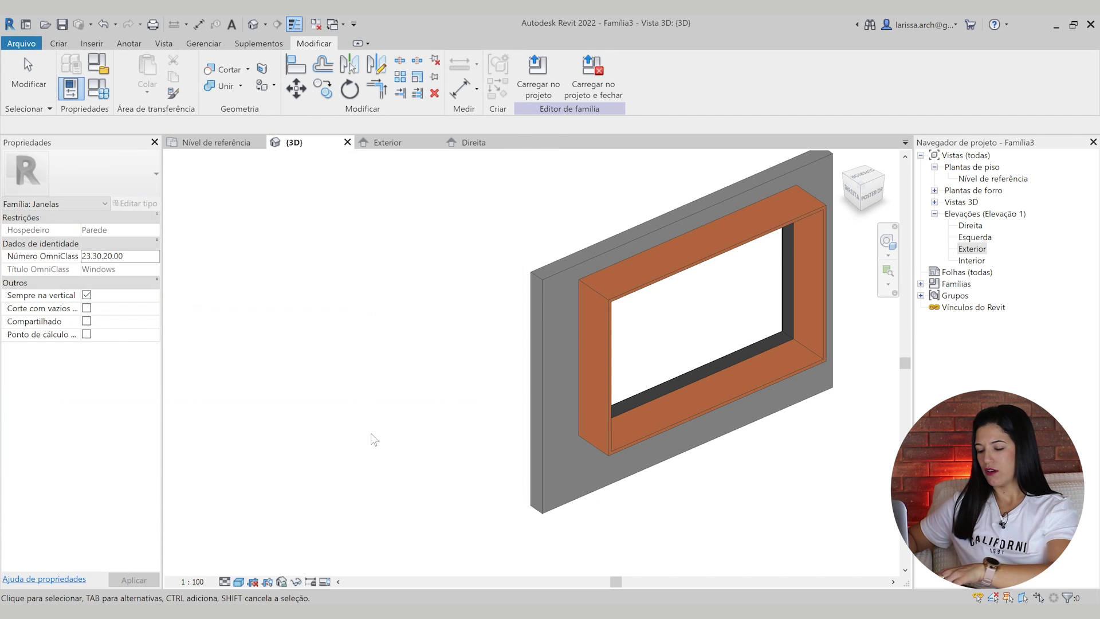
pyautogui.keyDown('shift'); pyautogui.moveTo(491, 340); pyautogui.dragTo(851, 244, button='middle'); pyautogui.keyUp('shift')
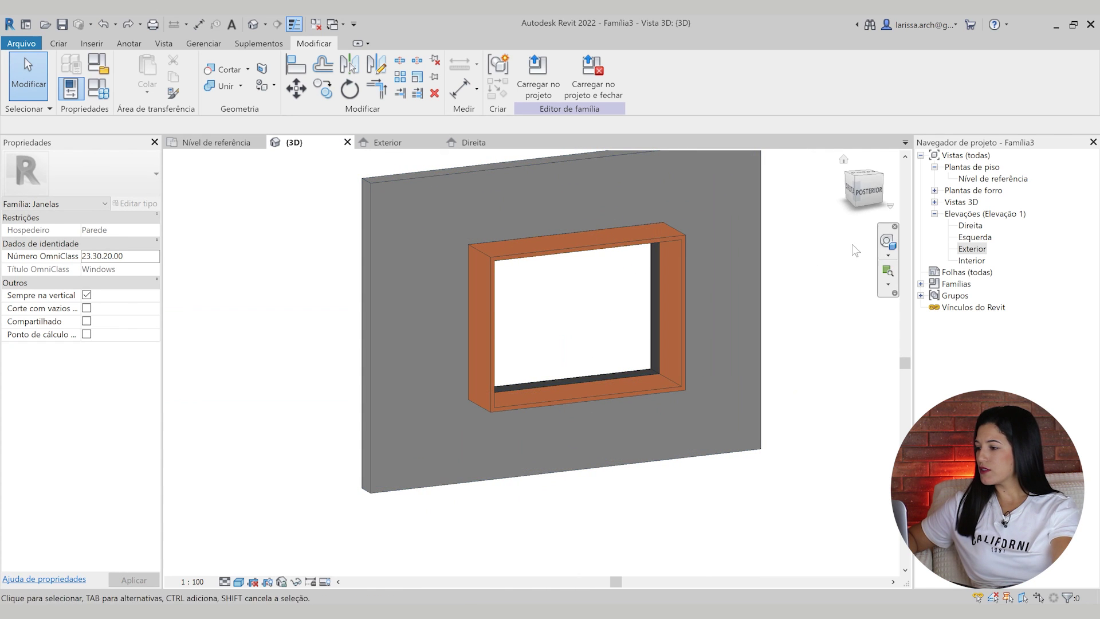
# Open the Exterior elevation and switch off the thin line display.
pyautogui.doubleClick(973, 251)
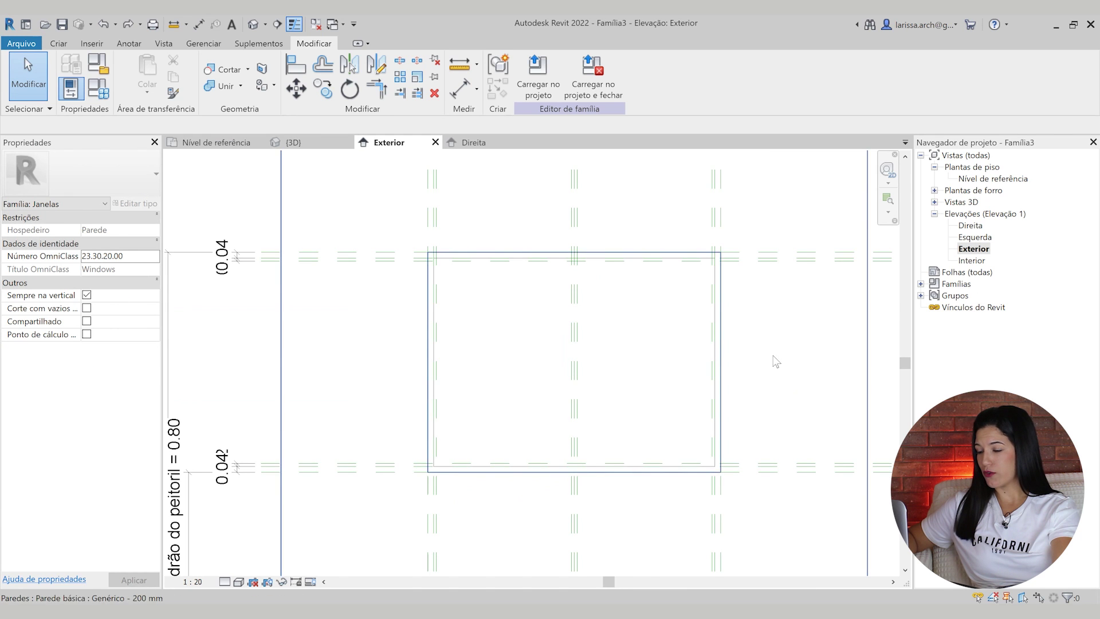
pyautogui.scroll(-2, 486, 354)
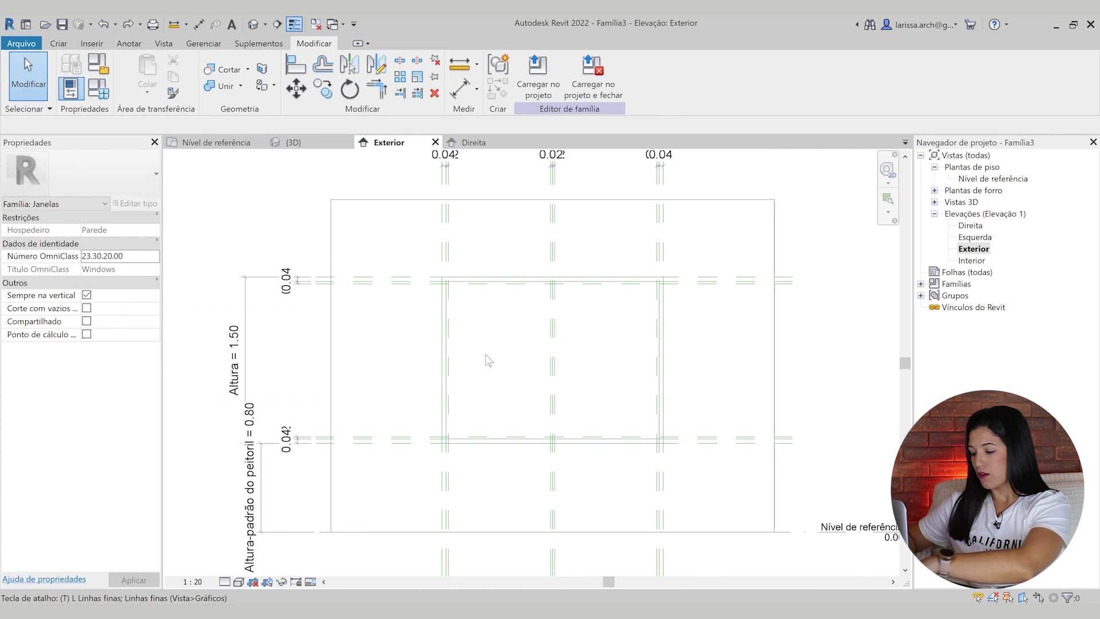
pyautogui.scroll(3, 508, 344)
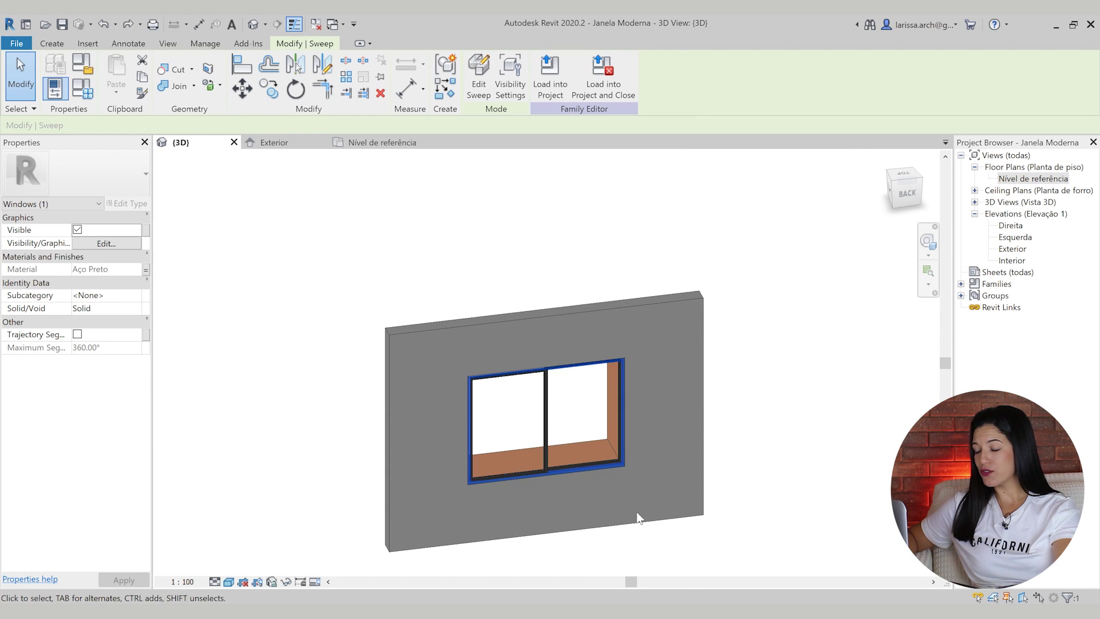
# Switch to the Janela Moderna family and examine how the two sash frames meet at the centre of the window.
pyautogui.keyDown('shift'); pyautogui.moveTo(743, 459); pyautogui.dragTo(722, 453, button='middle'); pyautogui.keyUp('shift')
pyautogui.keyDown('shift'); pyautogui.moveTo(510, 518); pyautogui.dragTo(455, 491, button='middle'); pyautogui.keyUp('shift')
pyautogui.scroll(6, 562, 452)
pyautogui.scroll(4, 682, 492)
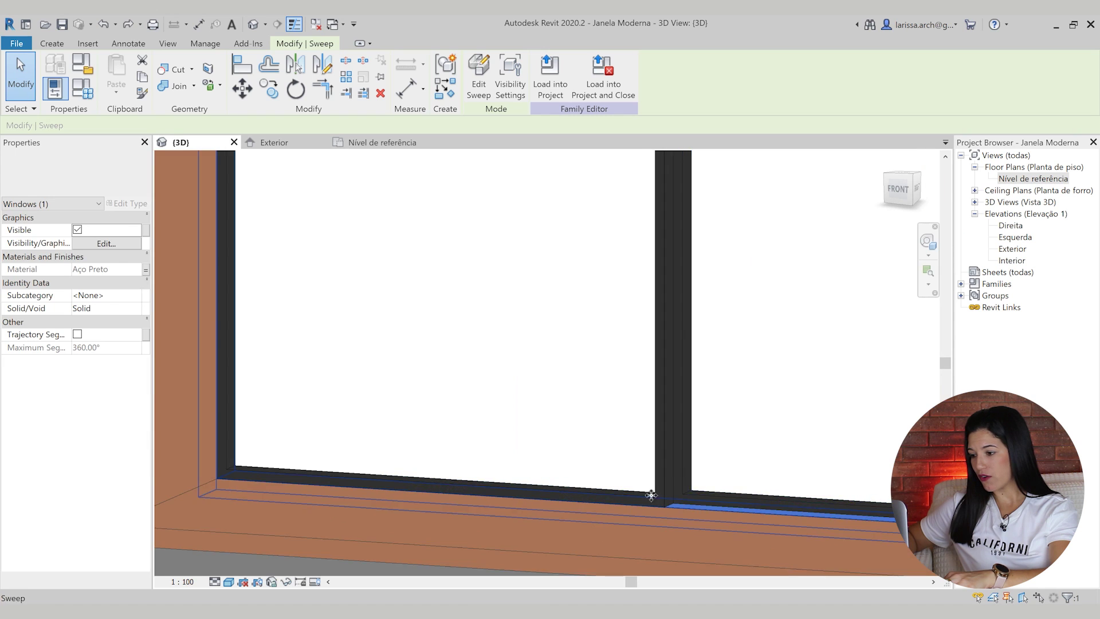
pyautogui.click(676, 493)
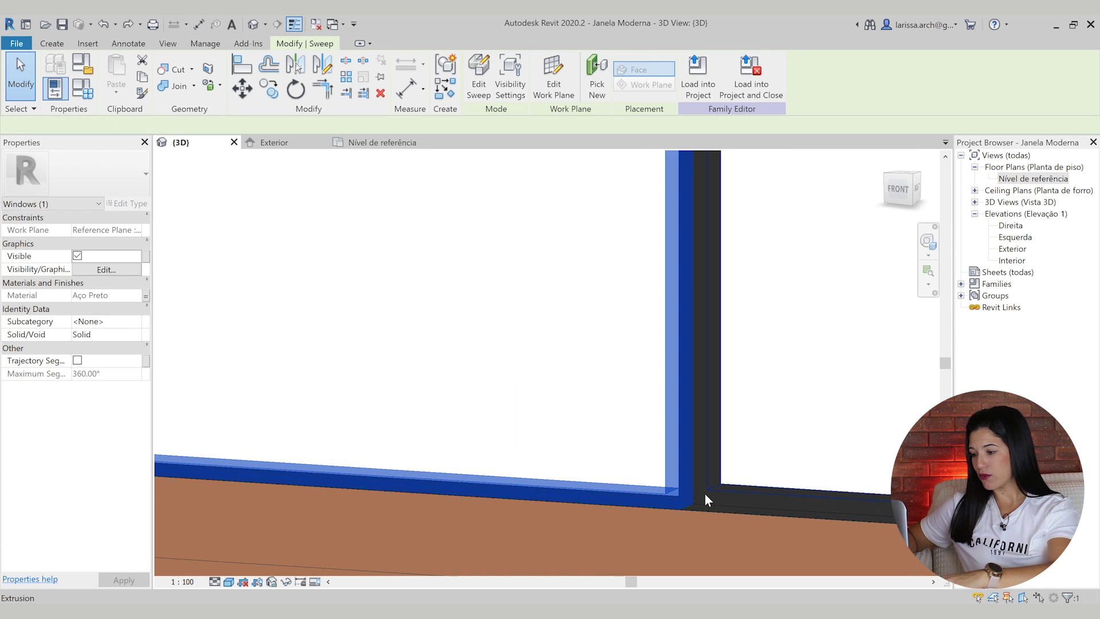
pyautogui.click(704, 494)
pyautogui.scroll(-6, 704, 493)
pyautogui.press('Escape')
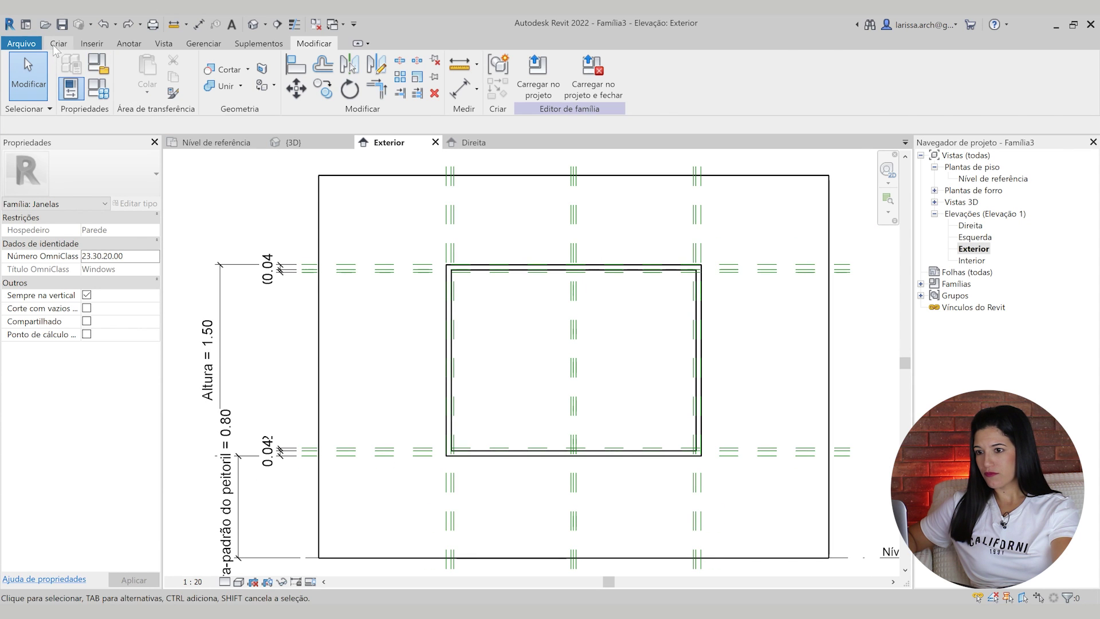
# Start a sweep with a sketched path in the Exterior elevation of Família3 and draw a rectangle roughly over the opening's left half.
pyautogui.click(58, 44)
pyautogui.click(235, 66)
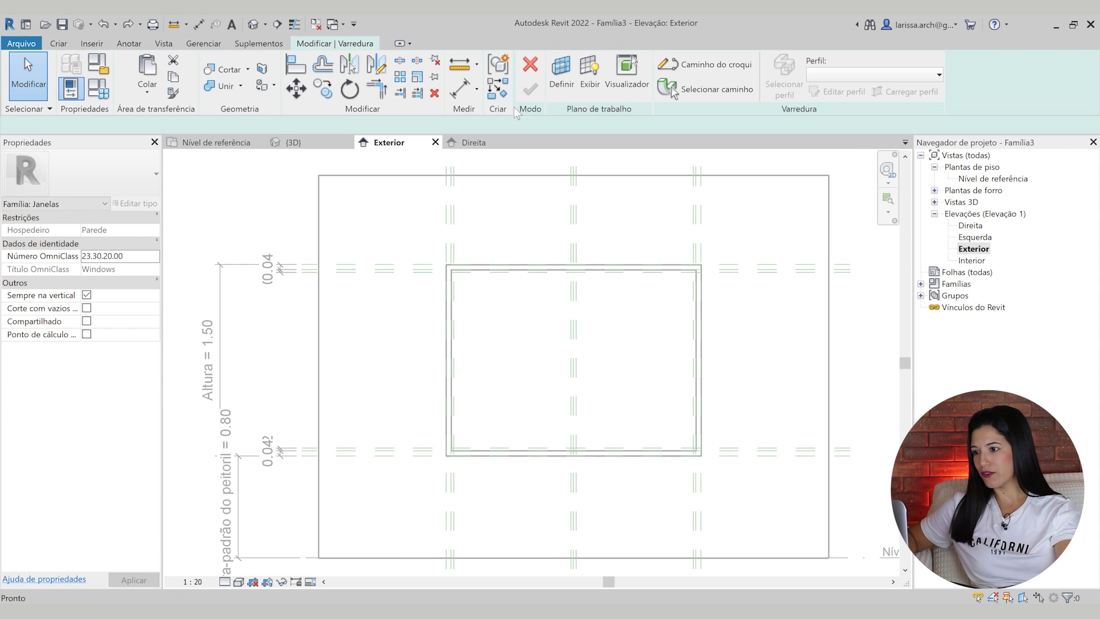
pyautogui.click(696, 62)
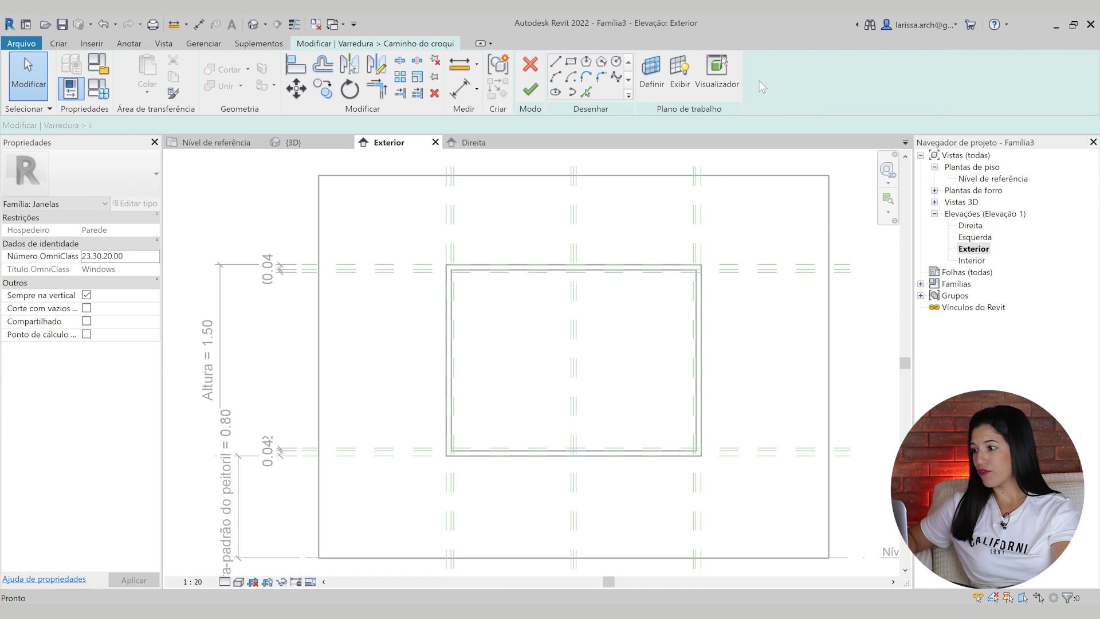
pyautogui.click(570, 61)
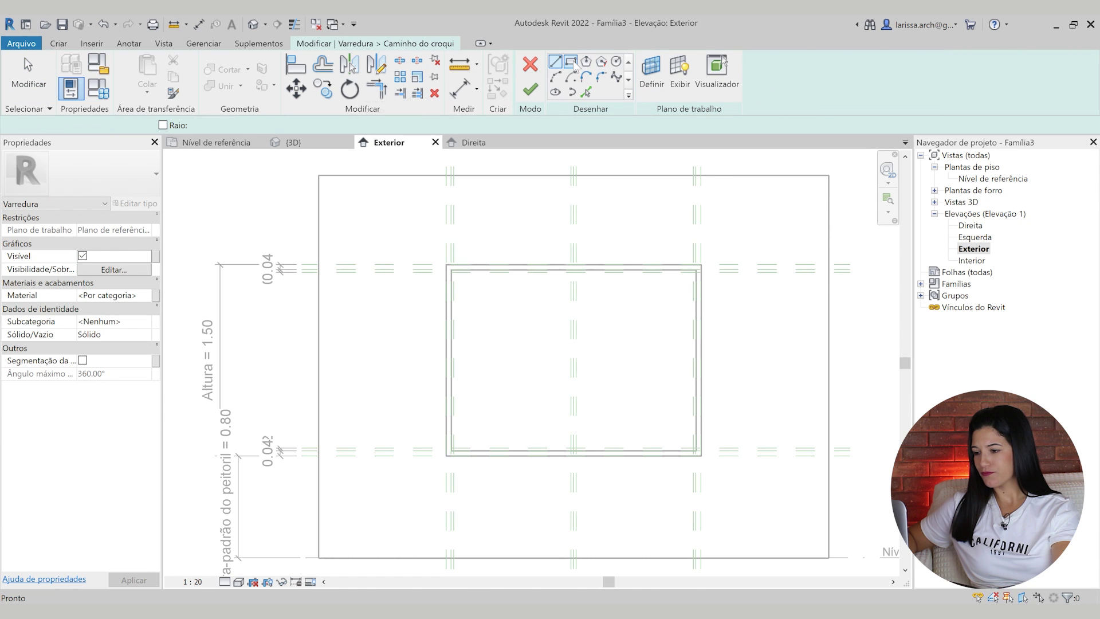
pyautogui.click(417, 242)
pyautogui.click(596, 498)
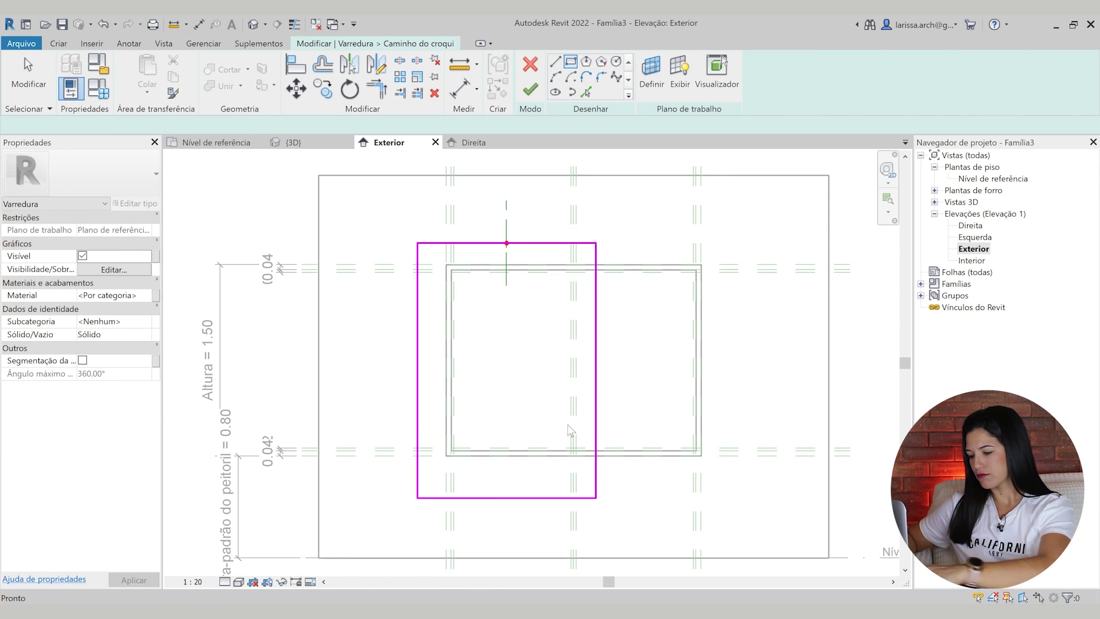
# Align and lock the path rectangle's right edge to the central reference plane and its top edge to the frame's inner face.
pyautogui.press('a')
pyautogui.press('l')
pyautogui.scroll(4, 582, 190)
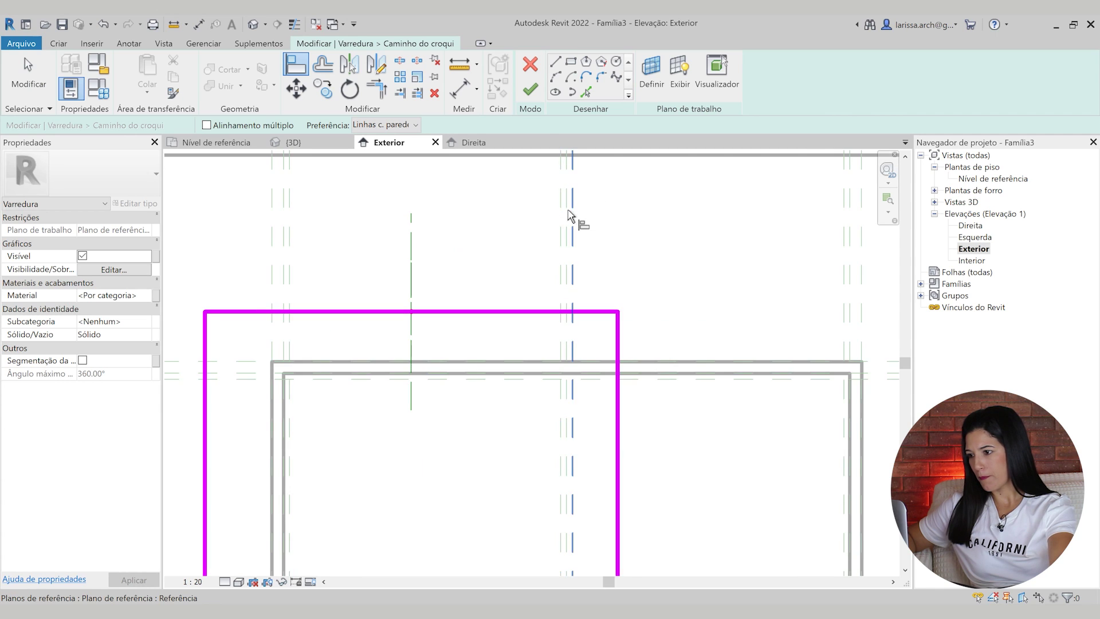
pyautogui.scroll(3, 568, 213)
pyautogui.scroll(-4, 566, 209)
pyautogui.click(589, 309)
pyautogui.scroll(2, 548, 350)
pyautogui.click(309, 241)
pyautogui.click(370, 201)
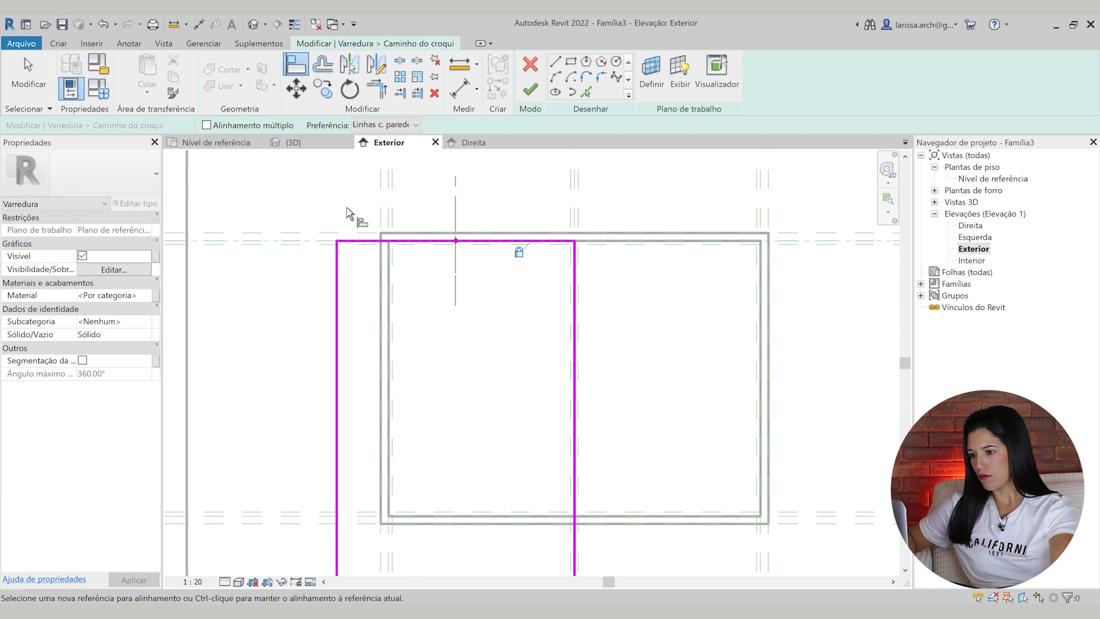
# Align and lock the path rectangle's left and bottom edges to the frame's inner faces and finish the sweep path.
pyautogui.scroll(2, 361, 213)
pyautogui.click(332, 308)
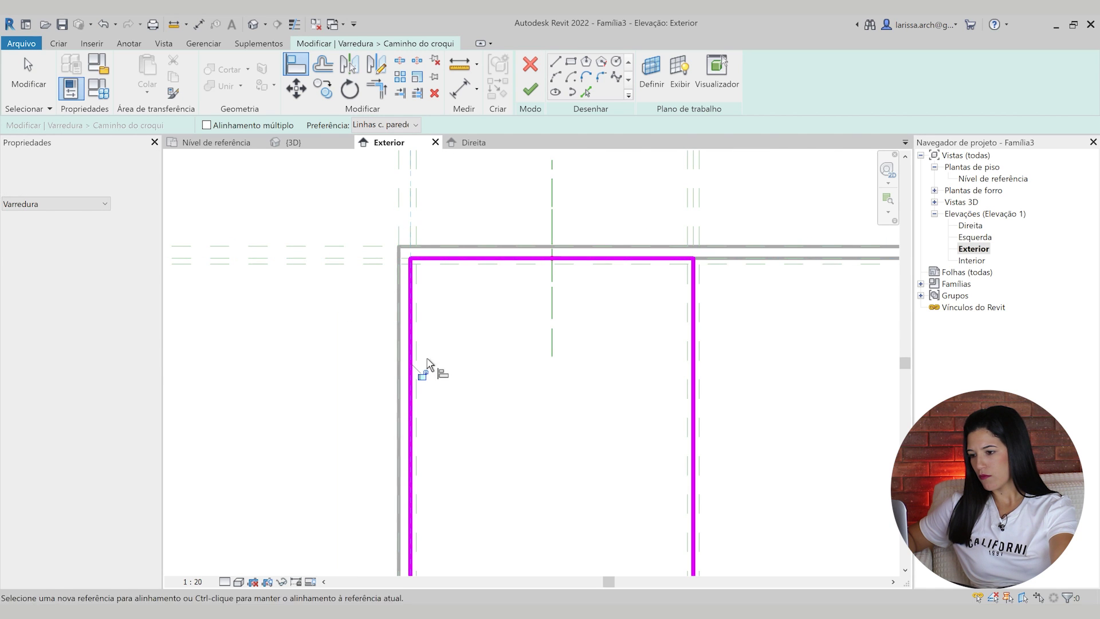
pyautogui.scroll(-3, 457, 307)
pyautogui.scroll(3, 415, 427)
pyautogui.click(438, 413)
pyautogui.click(509, 527)
pyautogui.scroll(-4, 543, 407)
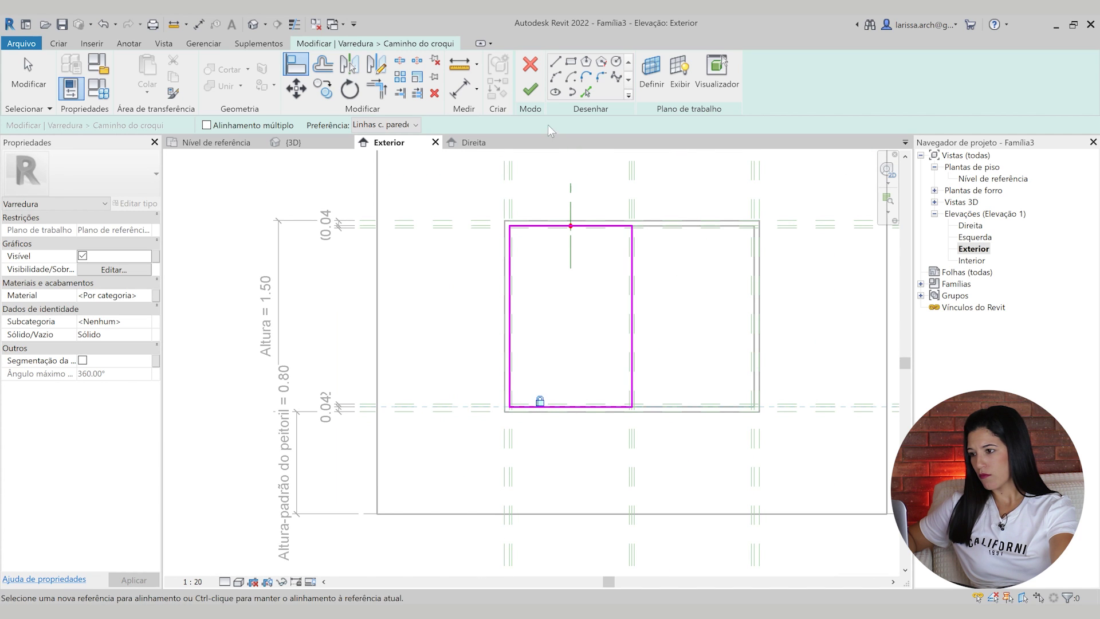
pyautogui.click(530, 91)
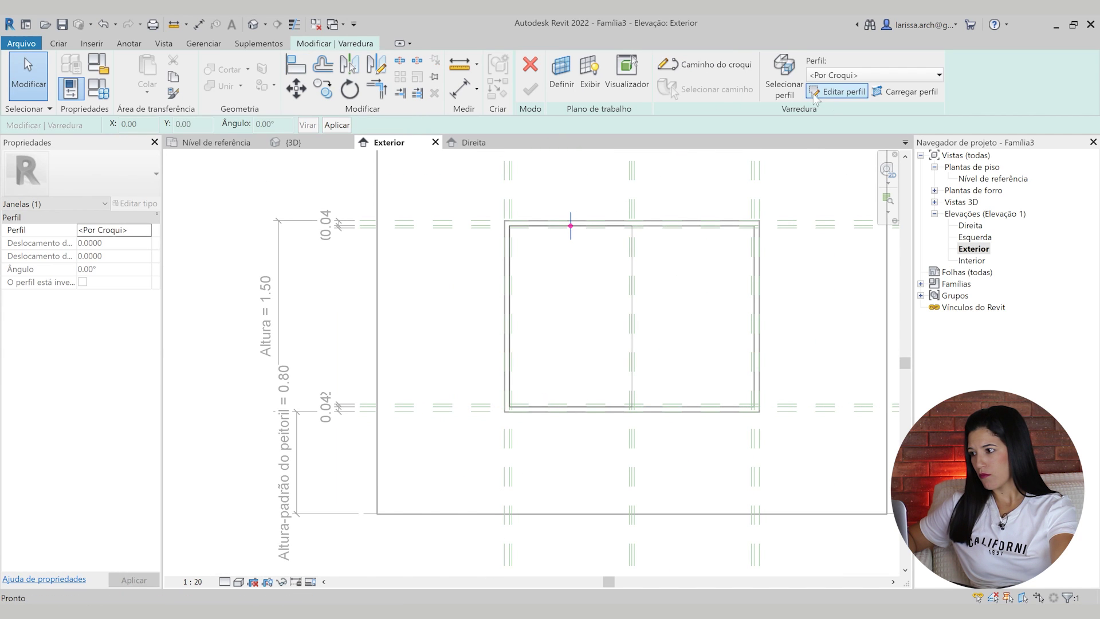
# Edit the sweep profile in the Direita elevation and sketch a rectangle around the path's profile point.
pyautogui.click(838, 91)
pyautogui.click(542, 453)
pyautogui.scroll(-3, 501, 284)
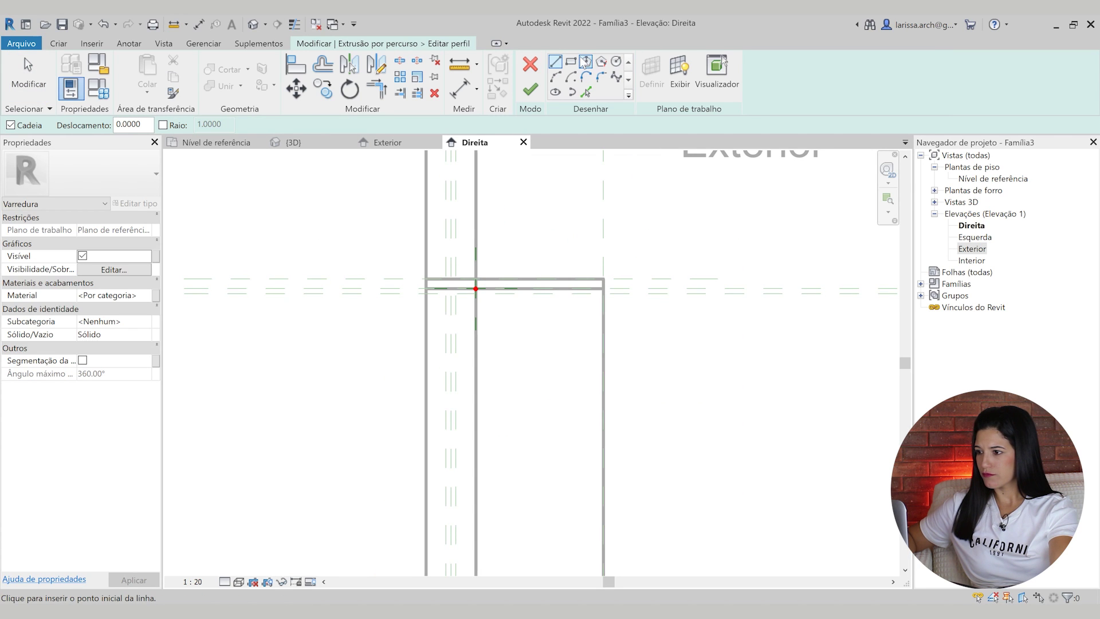
pyautogui.scroll(3, 441, 297)
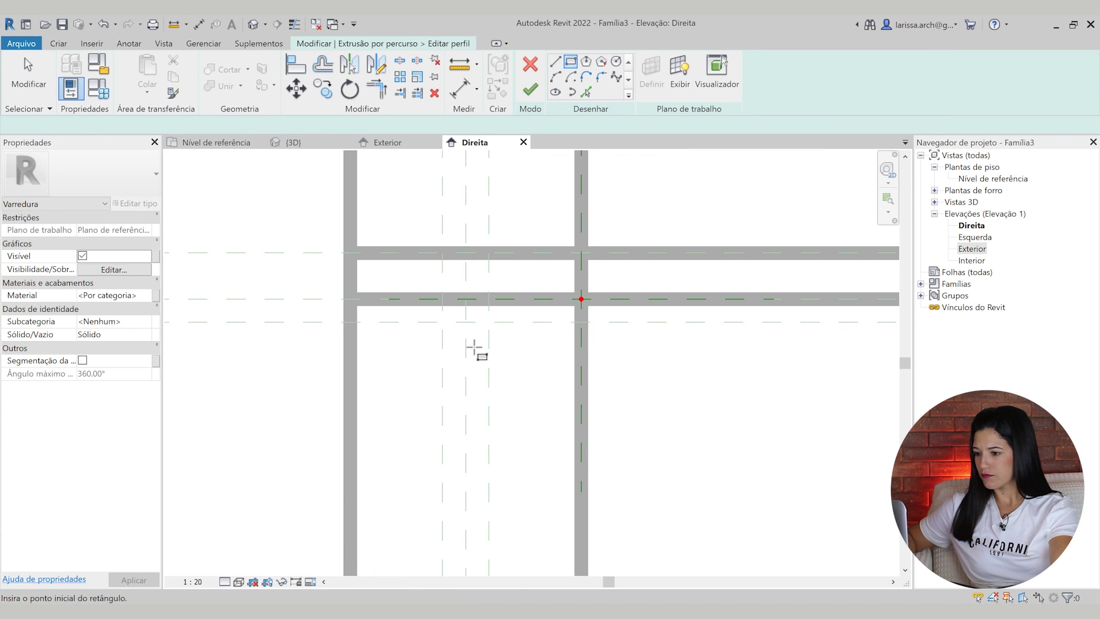
pyautogui.click(453, 364)
pyautogui.click(621, 259)
pyautogui.press('Escape')
pyautogui.press('Escape')
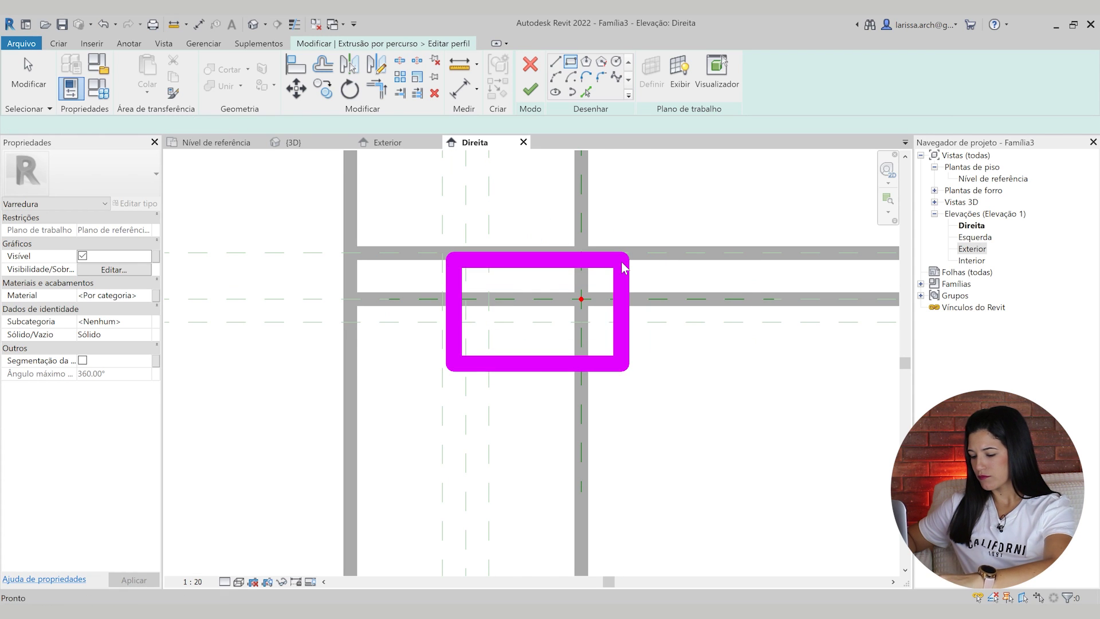
# Align the profile's bottom edge to the reference plane below the frame and its top edge to the frame's inner face.
pyautogui.press('a')
pyautogui.press('l')
pyautogui.click(538, 321)
pyautogui.click(528, 366)
pyautogui.click(309, 300)
pyautogui.click(530, 259)
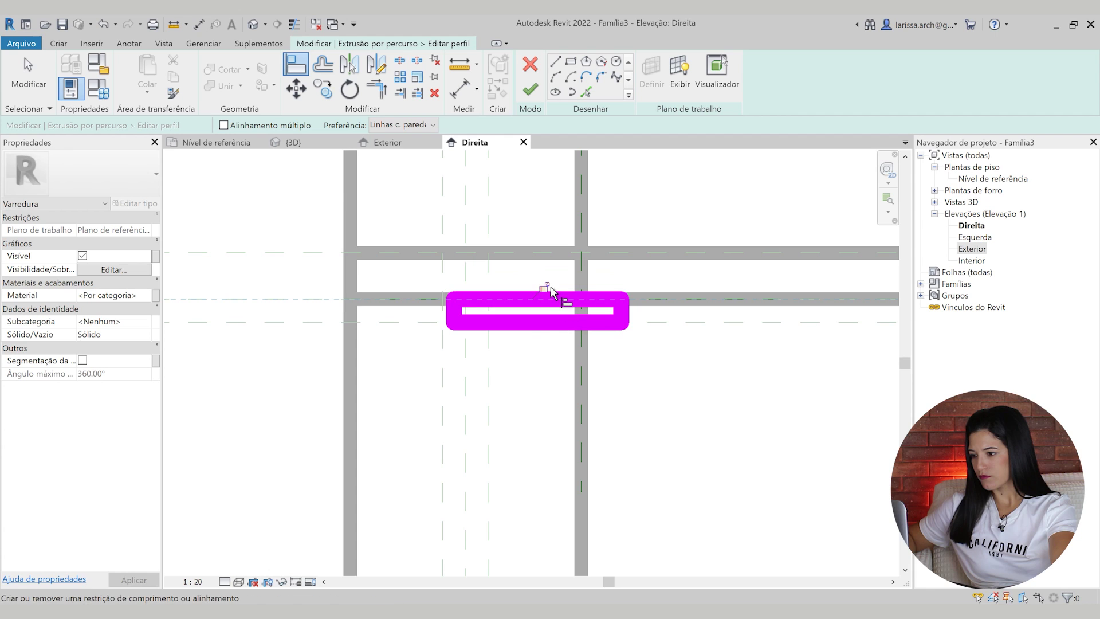
# Lock the profile's top edge alignment, and align and lock its left edge to the wall's centre reference.
pyautogui.scroll(-2, 546, 289)
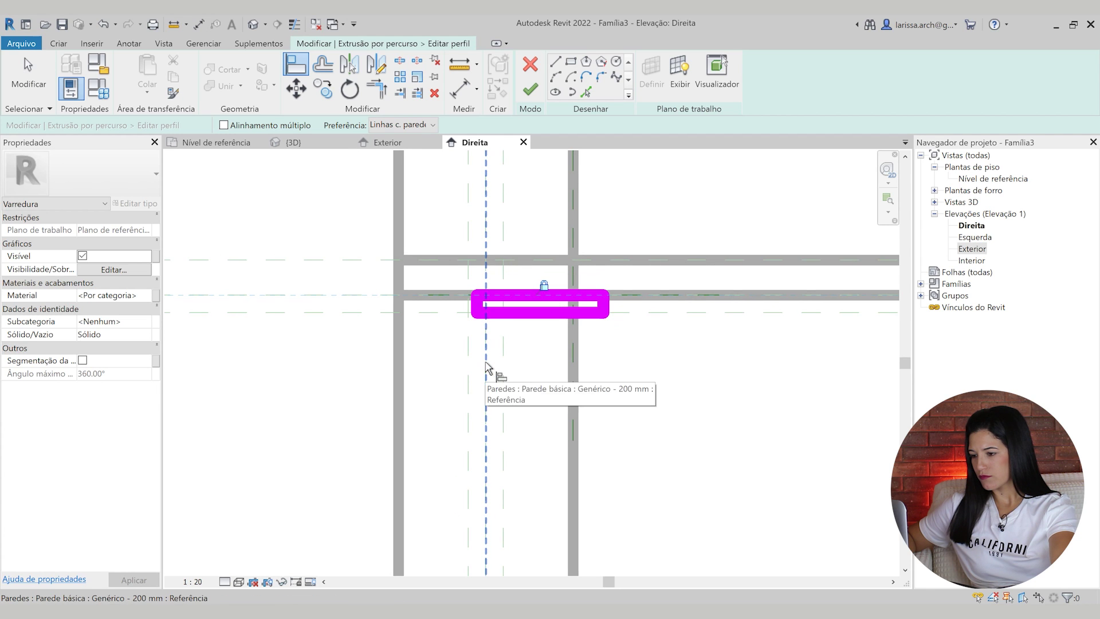
pyautogui.scroll(2, 486, 366)
pyautogui.scroll(2, 484, 287)
pyautogui.click(484, 286)
pyautogui.scroll(-3, 493, 276)
pyautogui.scroll(-1, 493, 276)
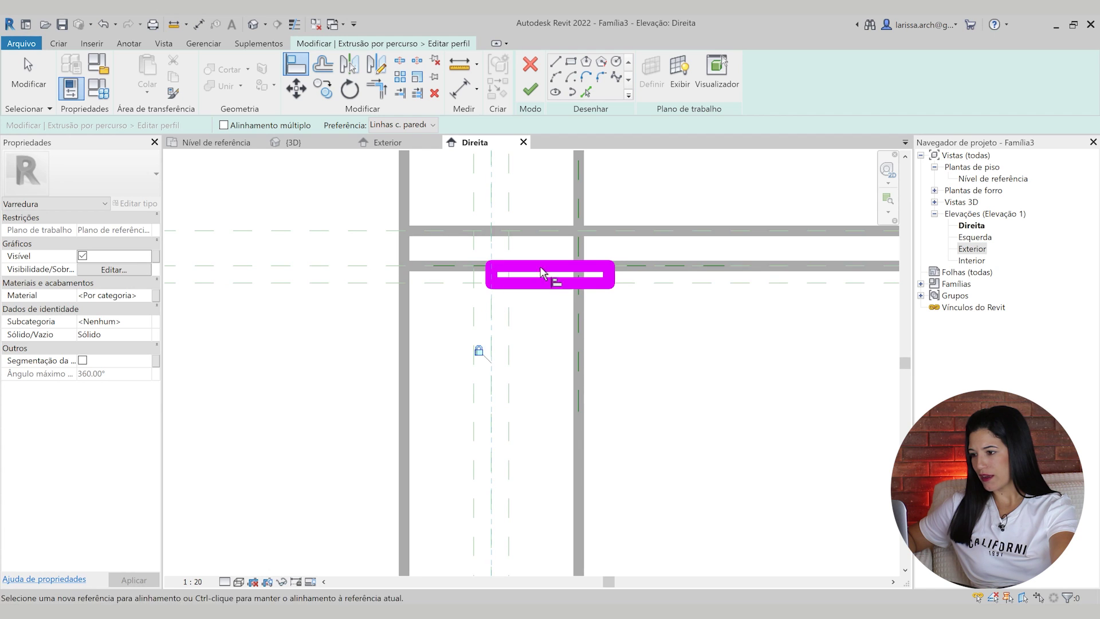
# Align the profile's right edge to the Exterior reference plane and lock the alignment.
pyautogui.scroll(-8, 577, 240)
pyautogui.scroll(1, 571, 550)
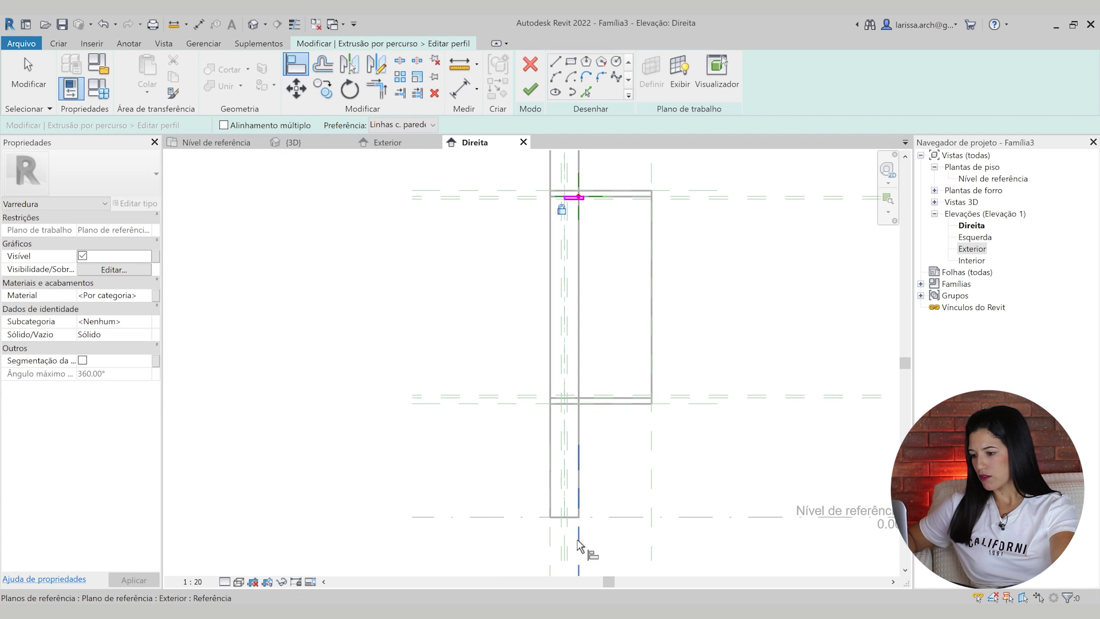
pyautogui.scroll(8, 570, 205)
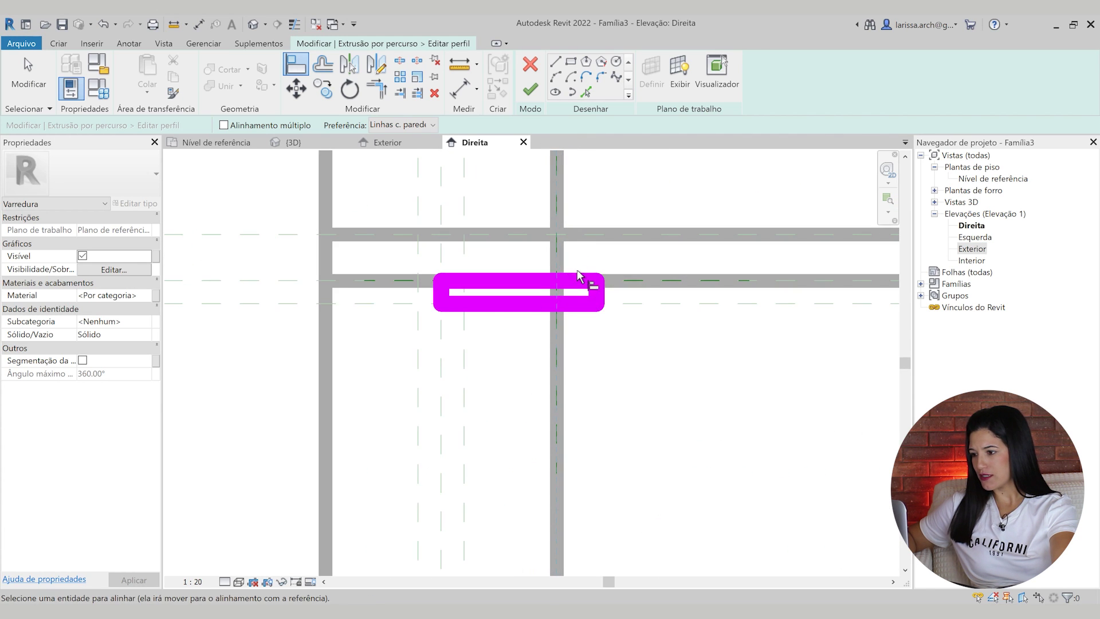
pyautogui.click(596, 293)
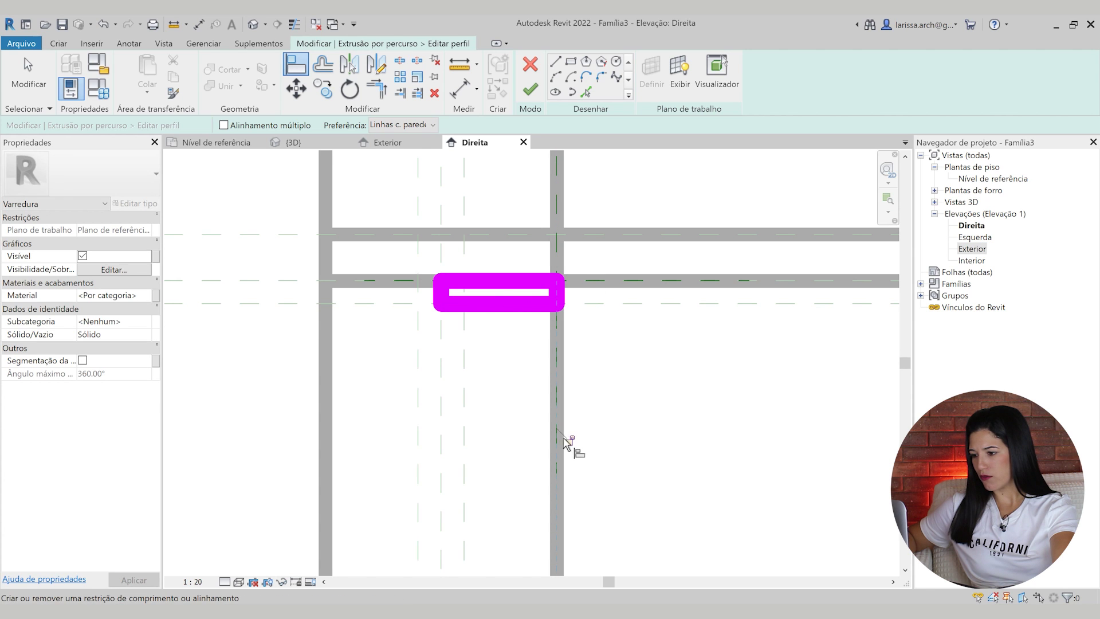
pyautogui.scroll(2, 500, 297)
pyautogui.press('Escape')
pyautogui.press('Escape')
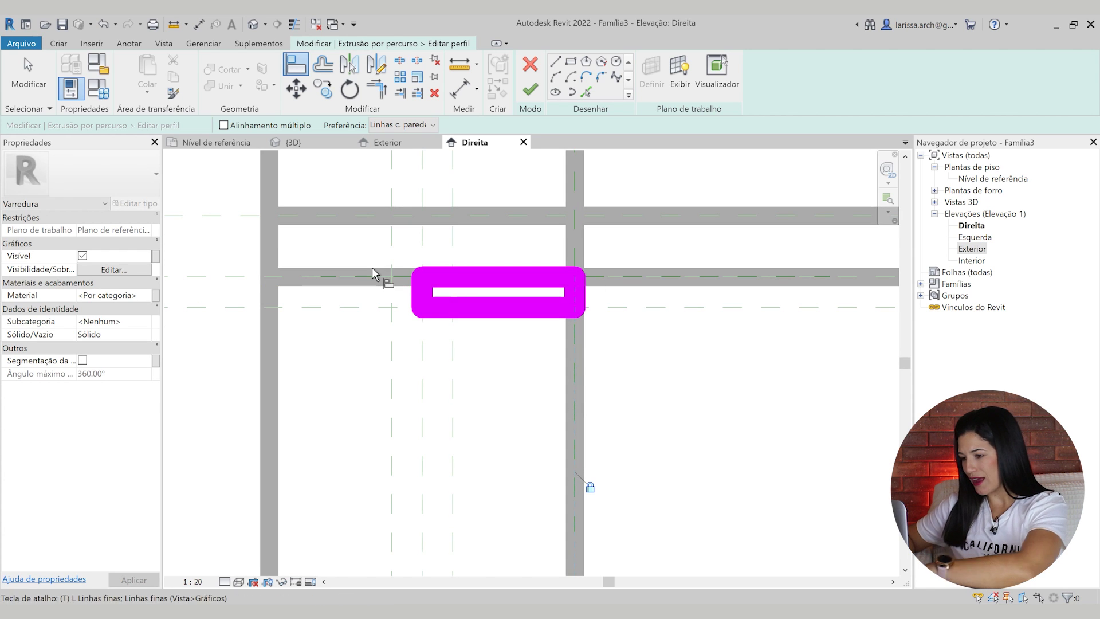
# Examine the profile's edges against the reference planes using a temporary thin-line display.
pyautogui.scroll(2, 466, 262)
pyautogui.press('t')
pyautogui.press('l')
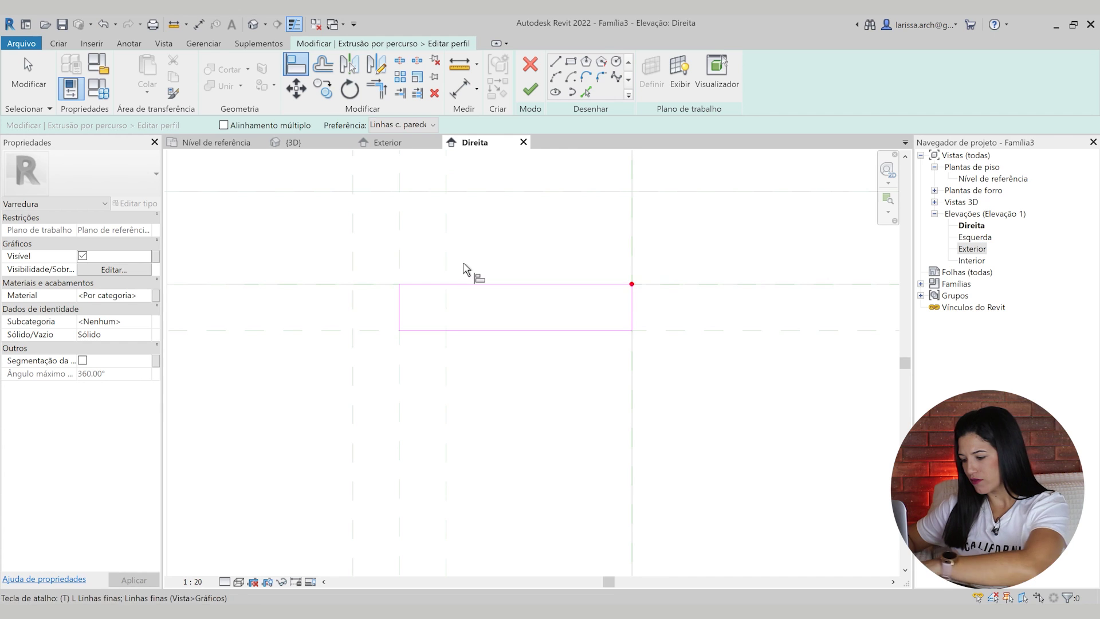
pyautogui.scroll(-3, 643, 329)
pyautogui.press('a')
pyautogui.press('l')
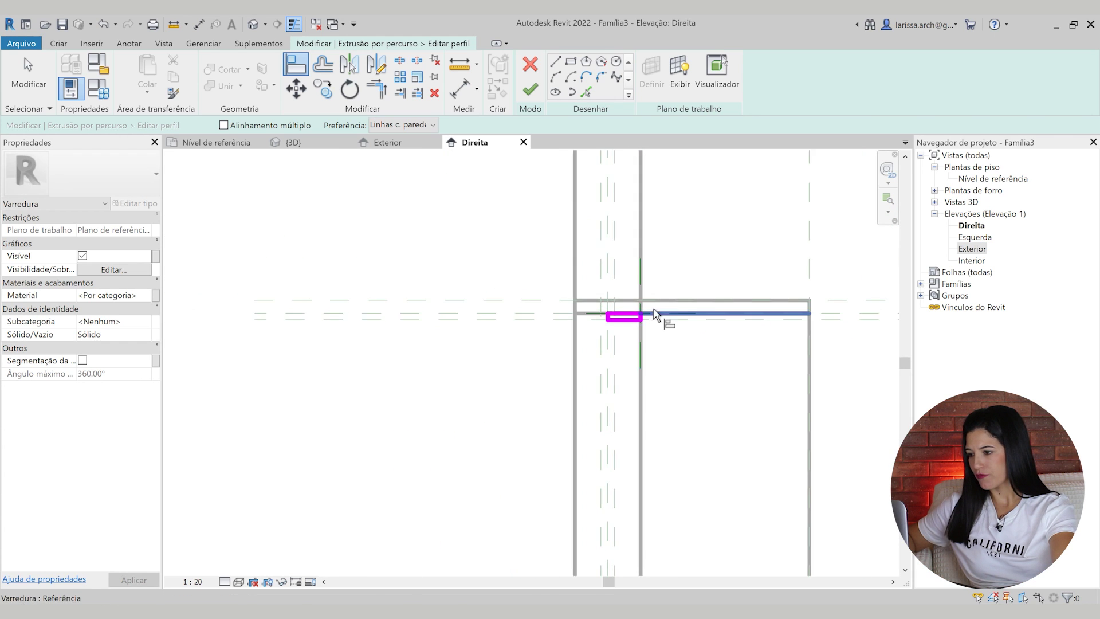
# Finish the profile and the left sash frame's sweep, and examine the resulting solid in the 3D view.
pyautogui.press('Escape')
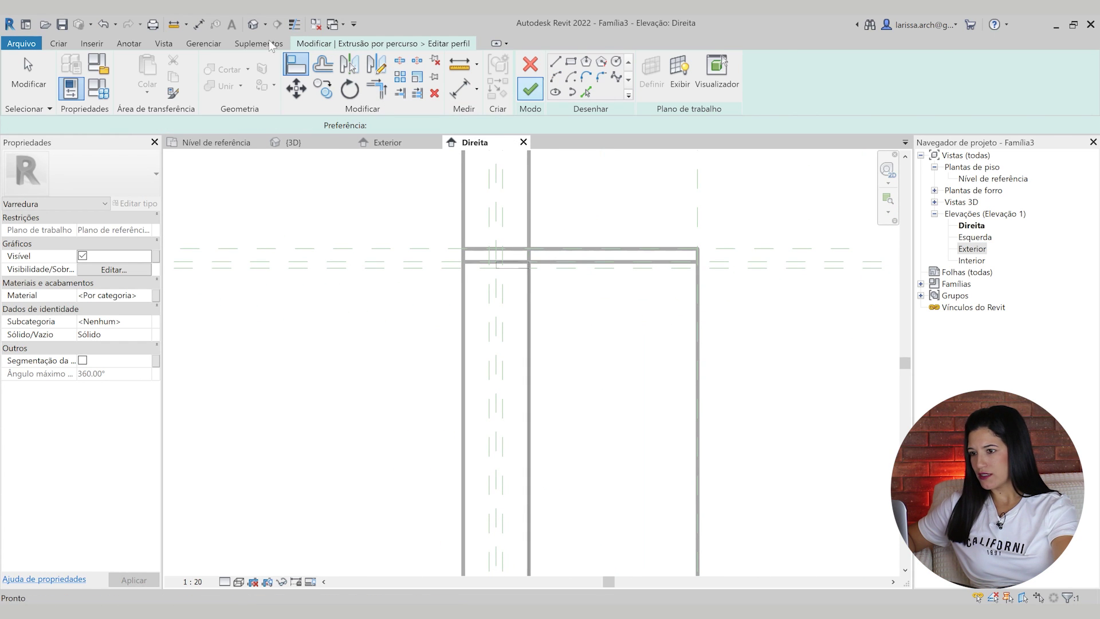
pyautogui.click(253, 24)
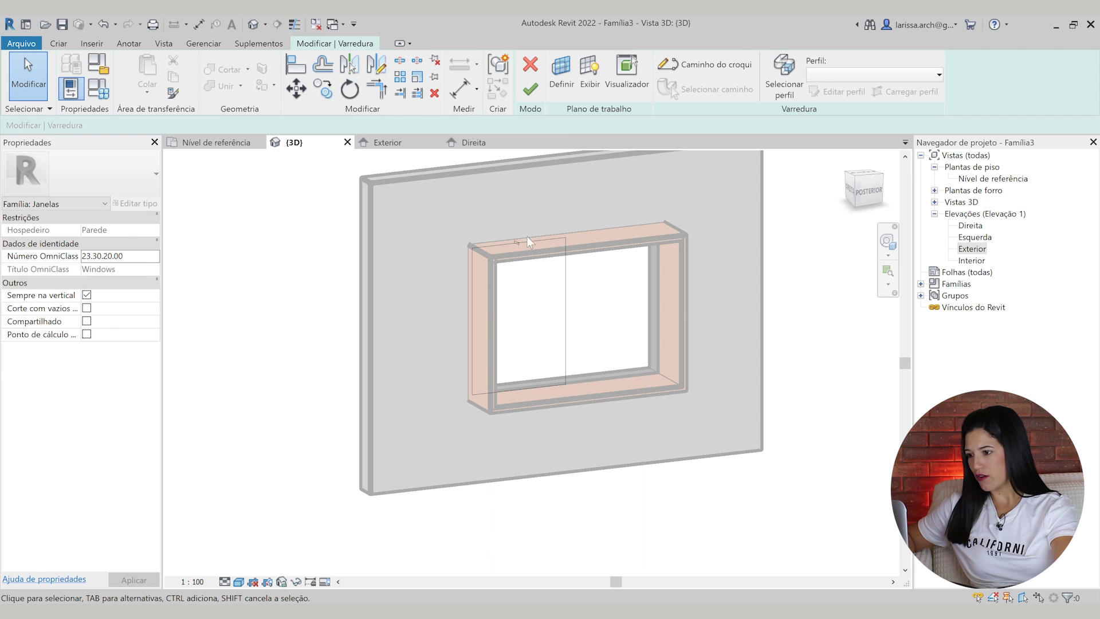
pyautogui.scroll(2, 524, 245)
pyautogui.click(530, 89)
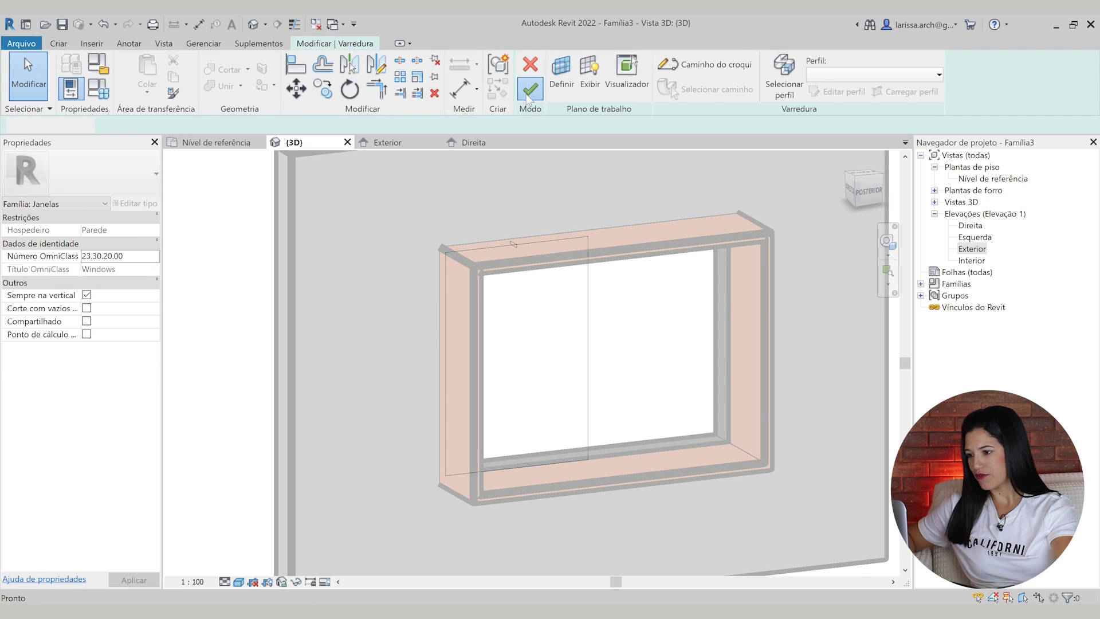
pyautogui.keyDown('shift'); pyautogui.moveTo(568, 312); pyautogui.dragTo(541, 438, button='middle'); pyautogui.keyUp('shift')
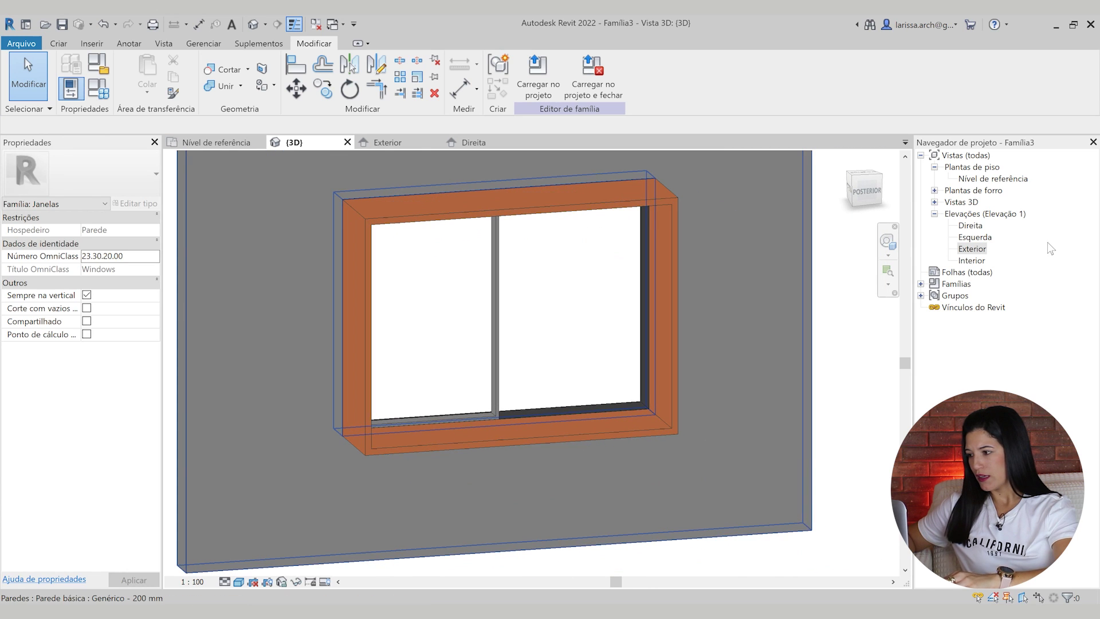
# In the Exterior elevation, start a new sweep and sketch a rectangular path around the right half of the window opening.
pyautogui.doubleClick(977, 249)
pyautogui.scroll(4, 739, 351)
pyautogui.moveTo(597, 283); pyautogui.dragTo(603, 284, button='middle')
pyautogui.press('l')
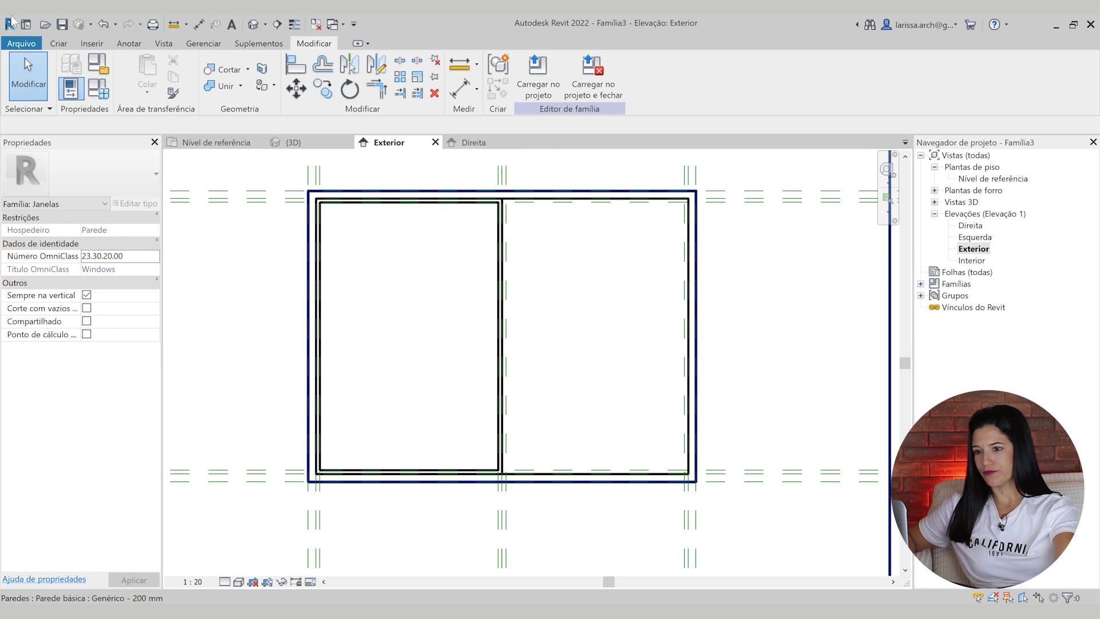
pyautogui.click(59, 44)
pyautogui.click(238, 64)
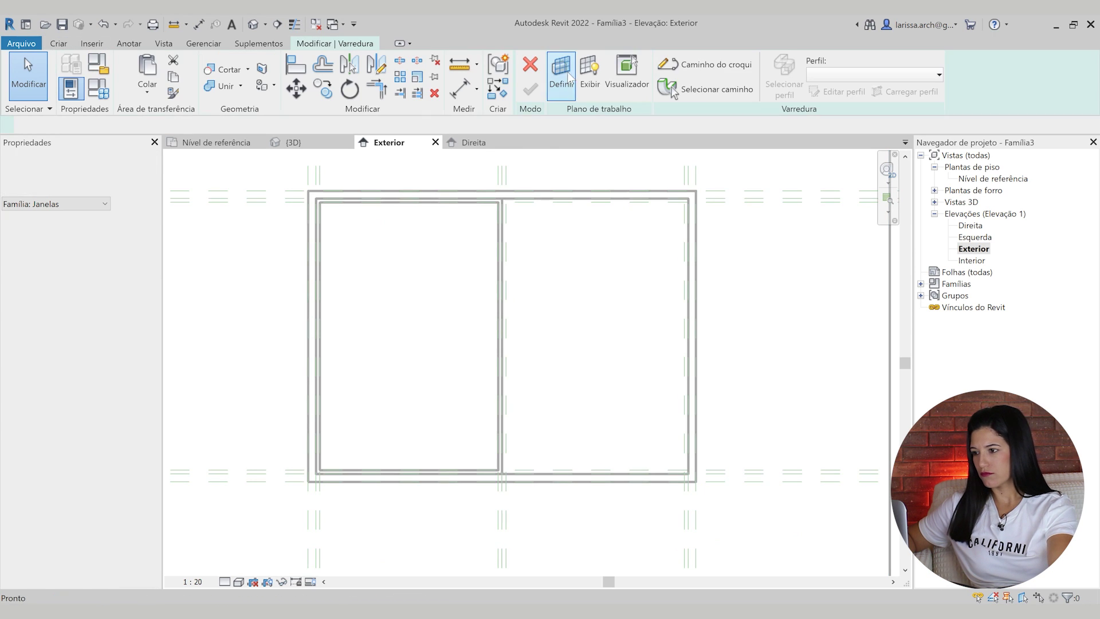
pyautogui.click(708, 63)
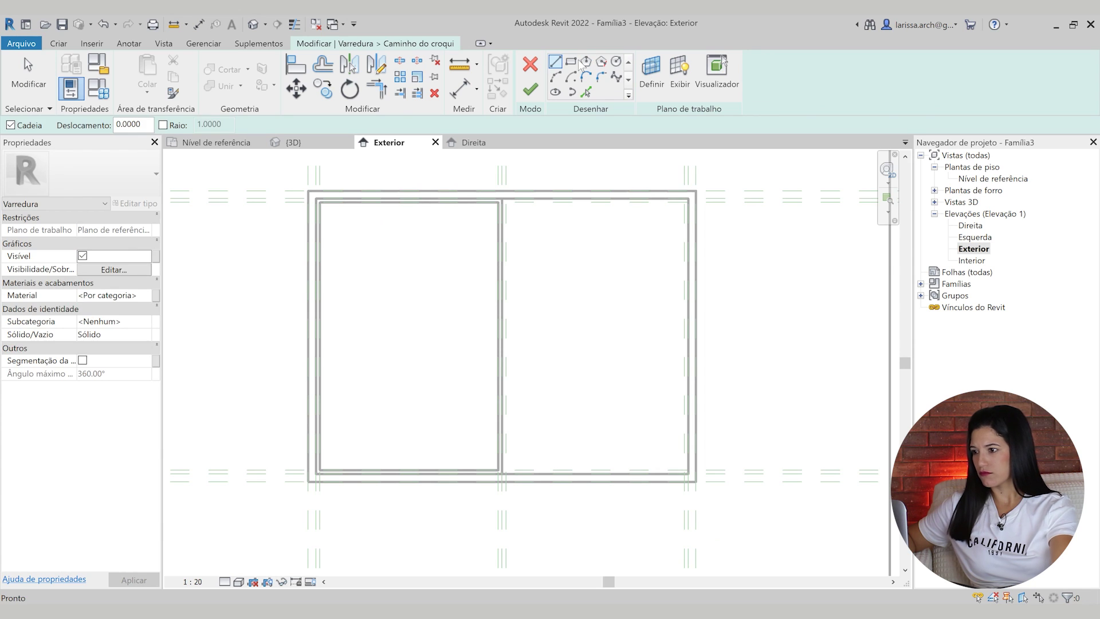
pyautogui.click(715, 505)
pyautogui.press('Escape')
# Align and lock the path's bottom and right edges to the reference planes at the frame's inner faces.
pyautogui.press('a')
pyautogui.press('l')
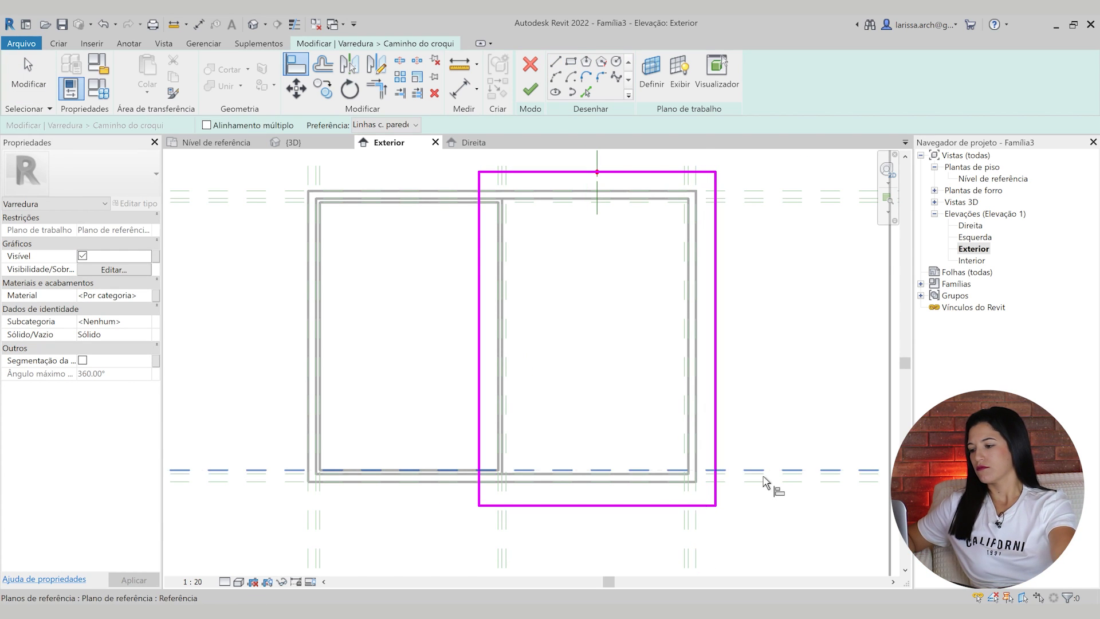
pyautogui.scroll(3, 762, 484)
pyautogui.click(738, 473)
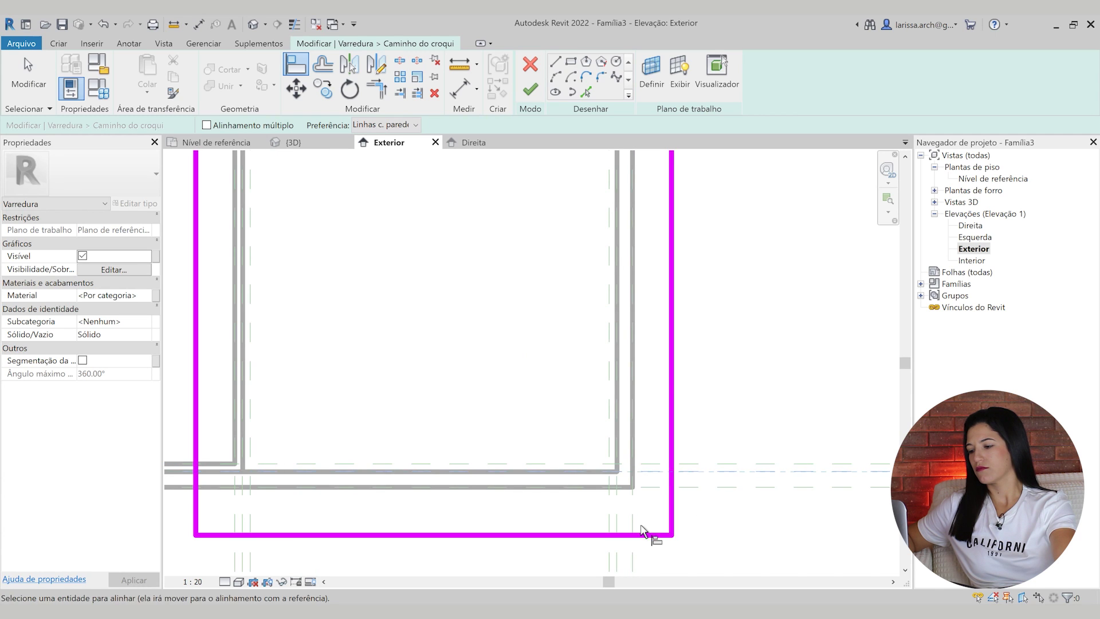
pyautogui.click(644, 534)
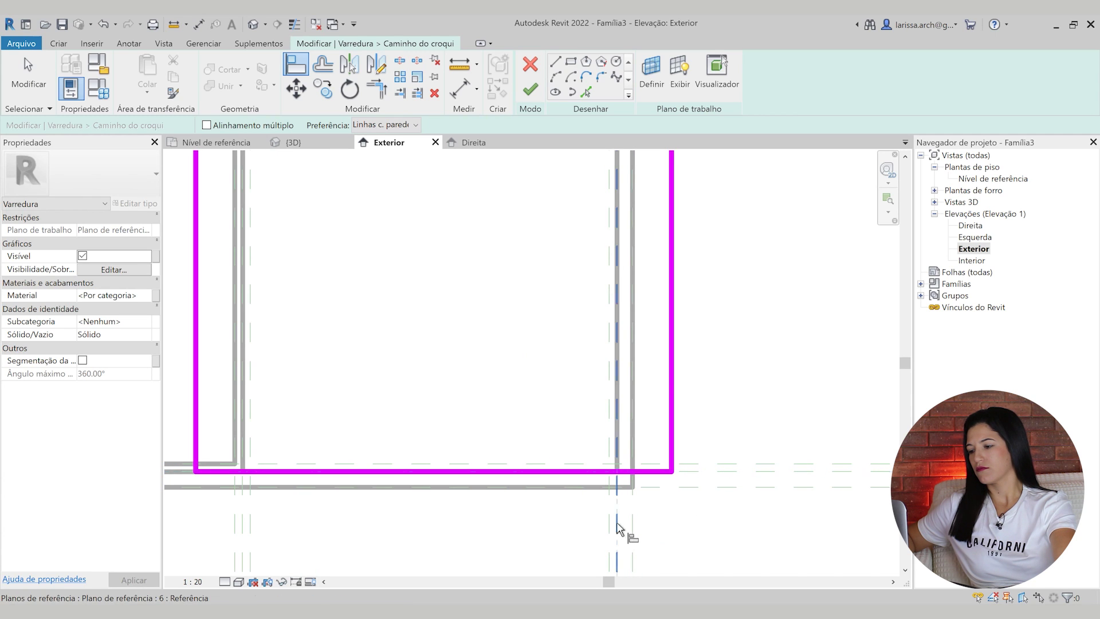
pyautogui.click(675, 405)
# Align and lock the path's left edge to the reference plane at mid-window and its top edge to the frame's inner face, then finish the path.
pyautogui.scroll(-2, 609, 352)
pyautogui.scroll(2, 428, 462)
pyautogui.scroll(2, 428, 462)
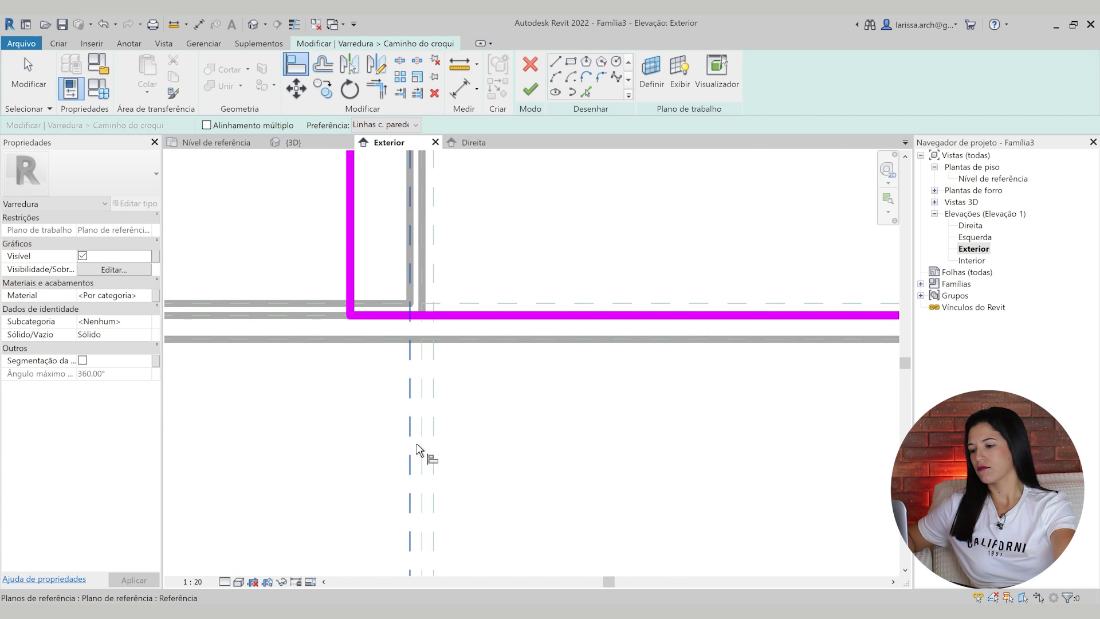
pyautogui.click(357, 281)
pyautogui.scroll(-3, 486, 370)
pyautogui.scroll(3, 574, 243)
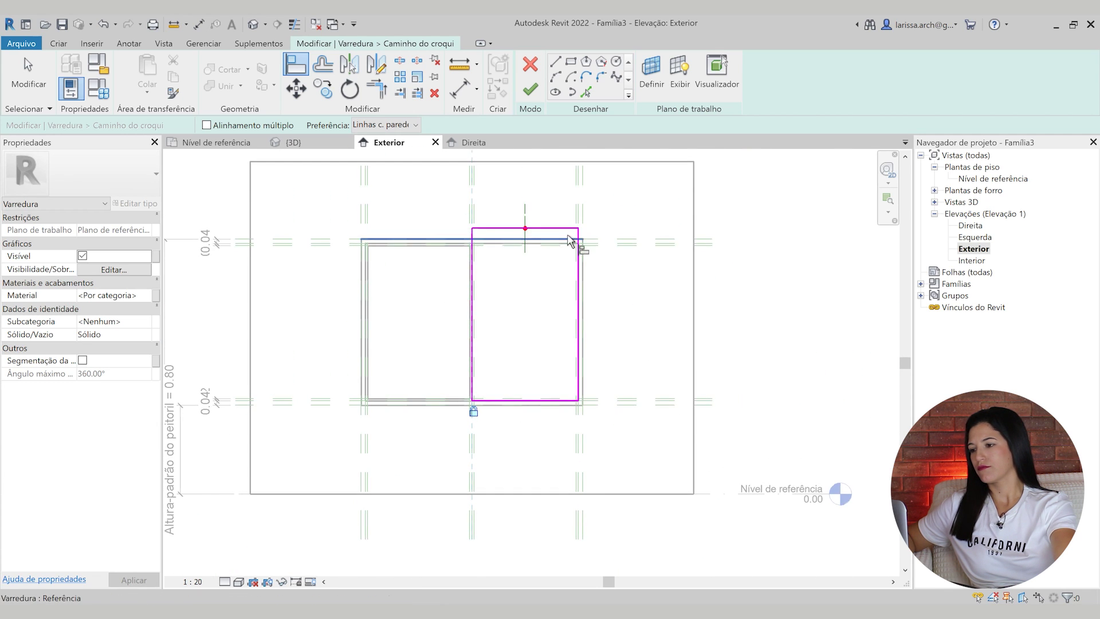
pyautogui.click(629, 278)
pyautogui.click(466, 221)
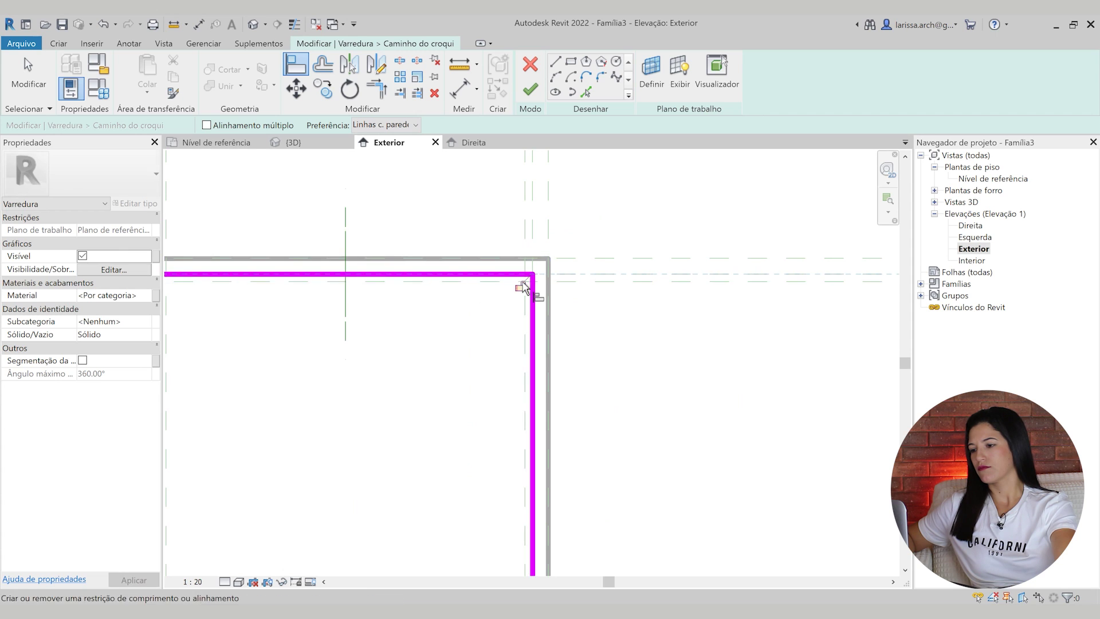
pyautogui.scroll(-3, 555, 252)
pyautogui.click(534, 98)
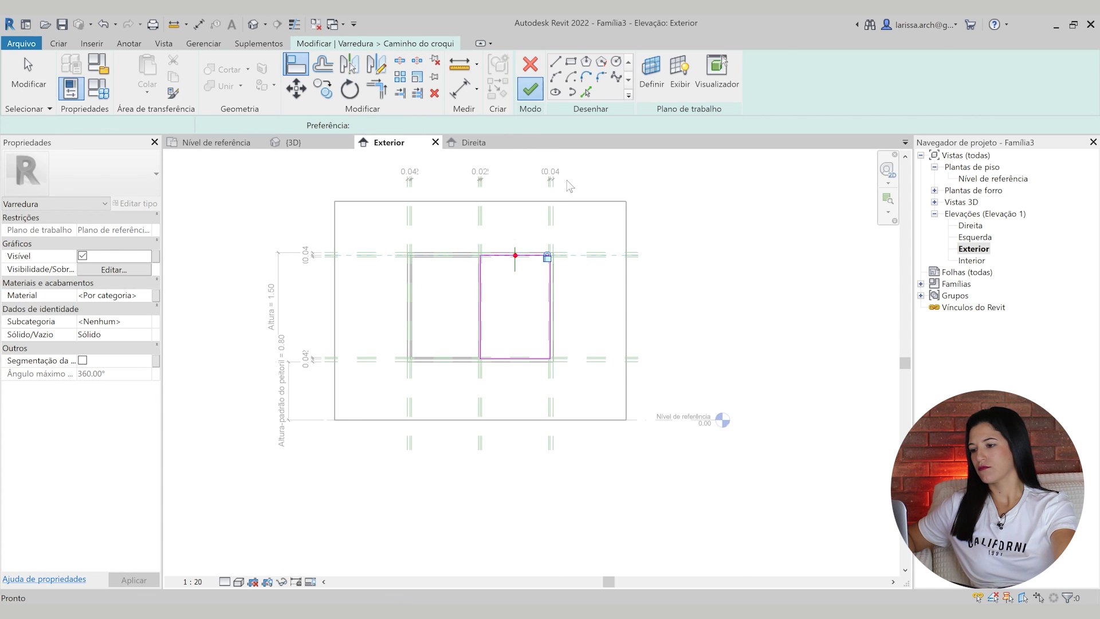
# Open the right sash sweep's profile for editing by sketch in the Direita elevation.
pyautogui.scroll(3, 547, 289)
pyautogui.moveTo(547, 288); pyautogui.dragTo(559, 305, button='middle')
pyautogui.click(785, 85)
pyautogui.click(843, 93)
pyautogui.click(564, 452)
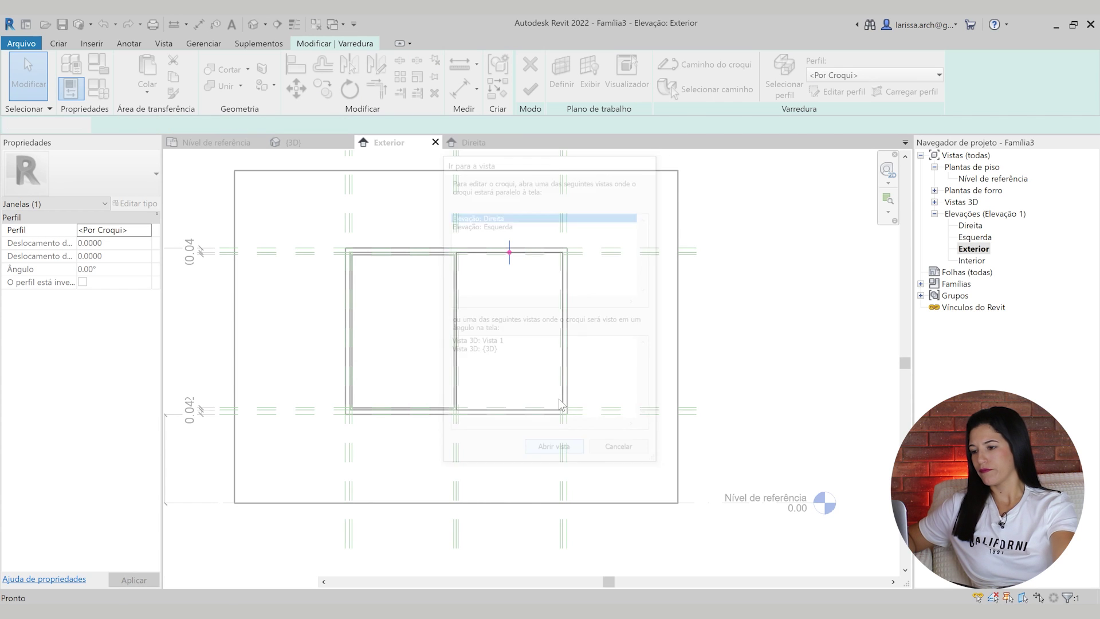
# Sketch a rectangular profile across the wall's interior face at the frame's head and lower its top edge towards the frame.
pyautogui.click(555, 61)
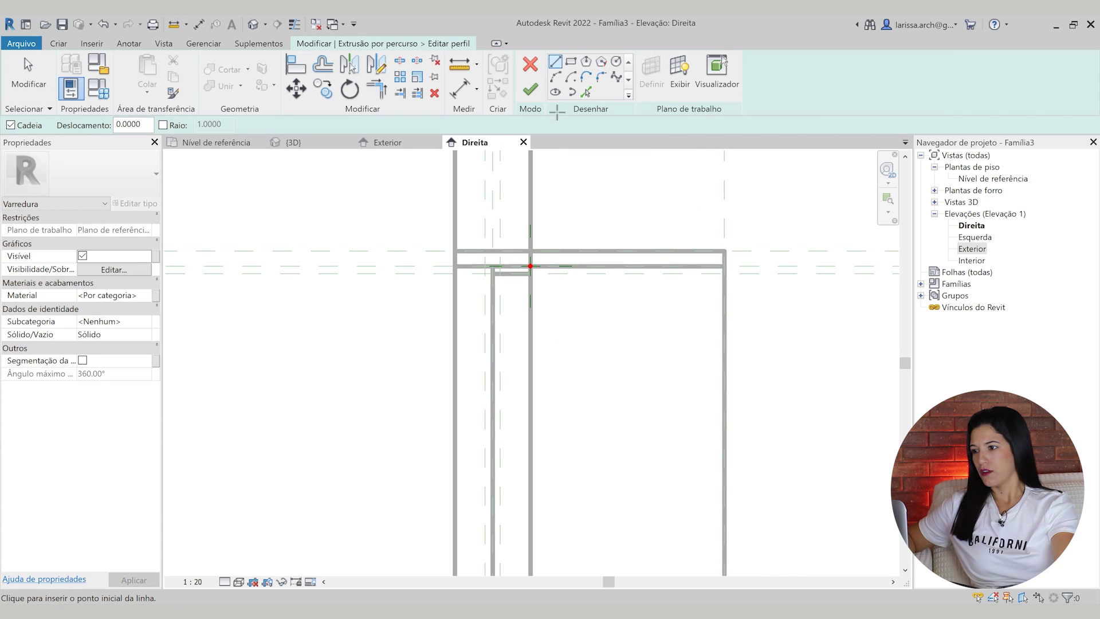
pyautogui.scroll(4, 447, 285)
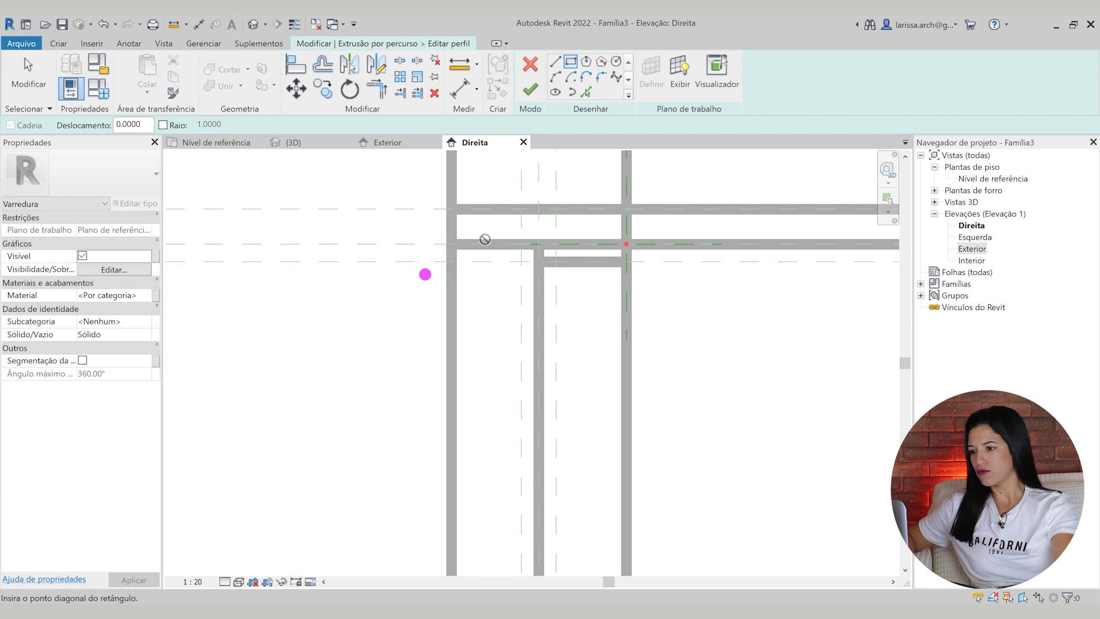
pyautogui.click(567, 209)
pyautogui.press('Escape')
pyautogui.scroll(2, 454, 235)
pyautogui.click(513, 198)
pyautogui.moveTo(513, 198); pyautogui.dragTo(520, 226)
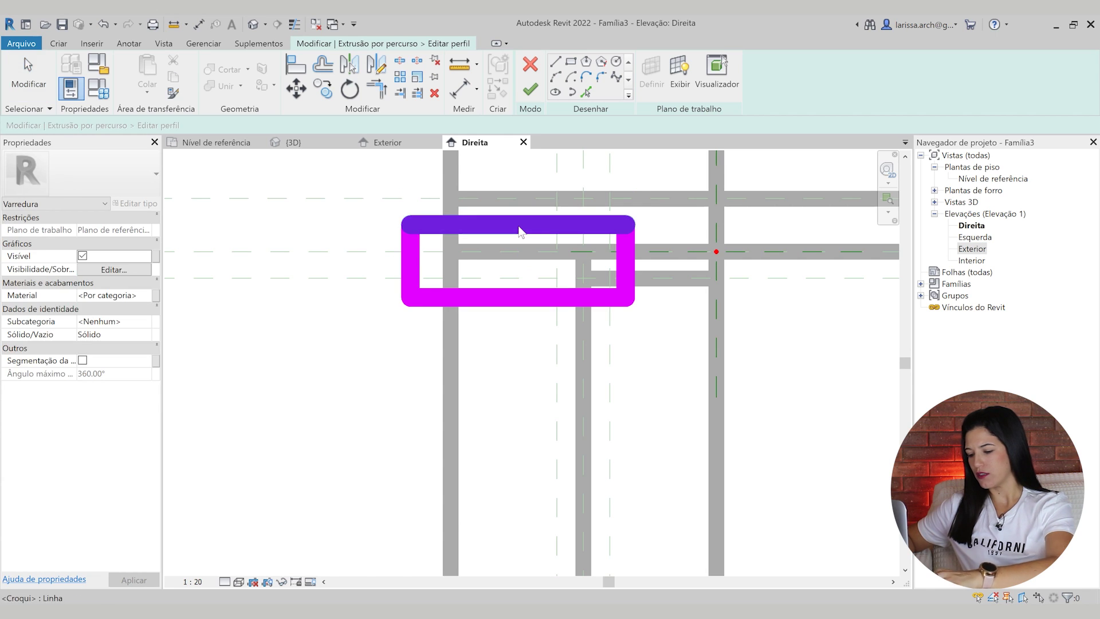
pyautogui.press('a')
pyautogui.press('l')
pyautogui.scroll(-2, 656, 266)
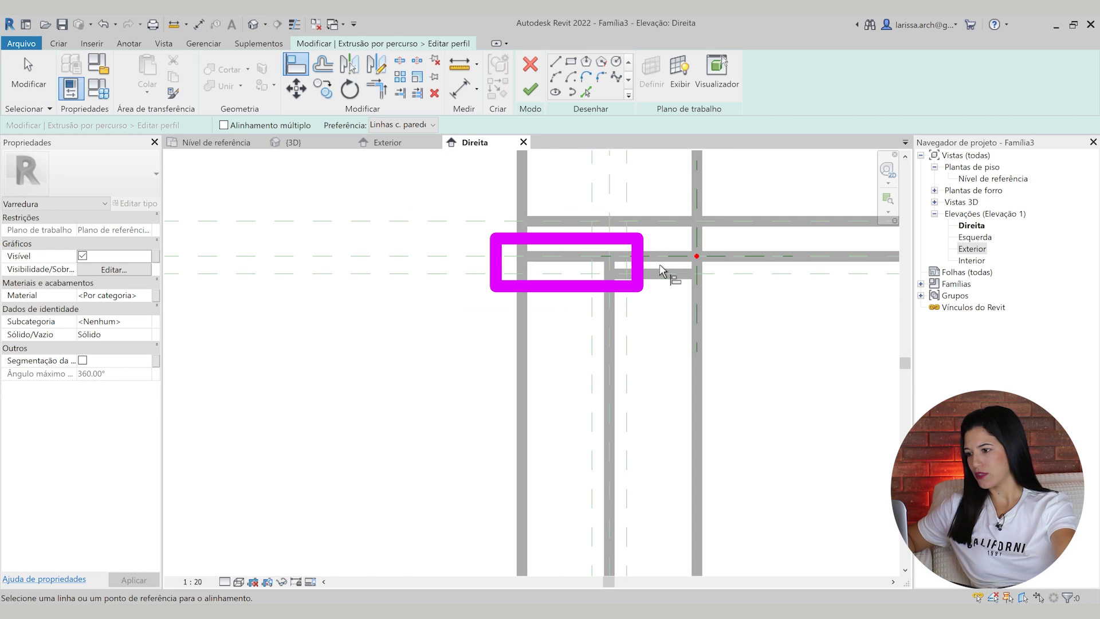
pyautogui.press('Escape')
pyautogui.press('Escape')
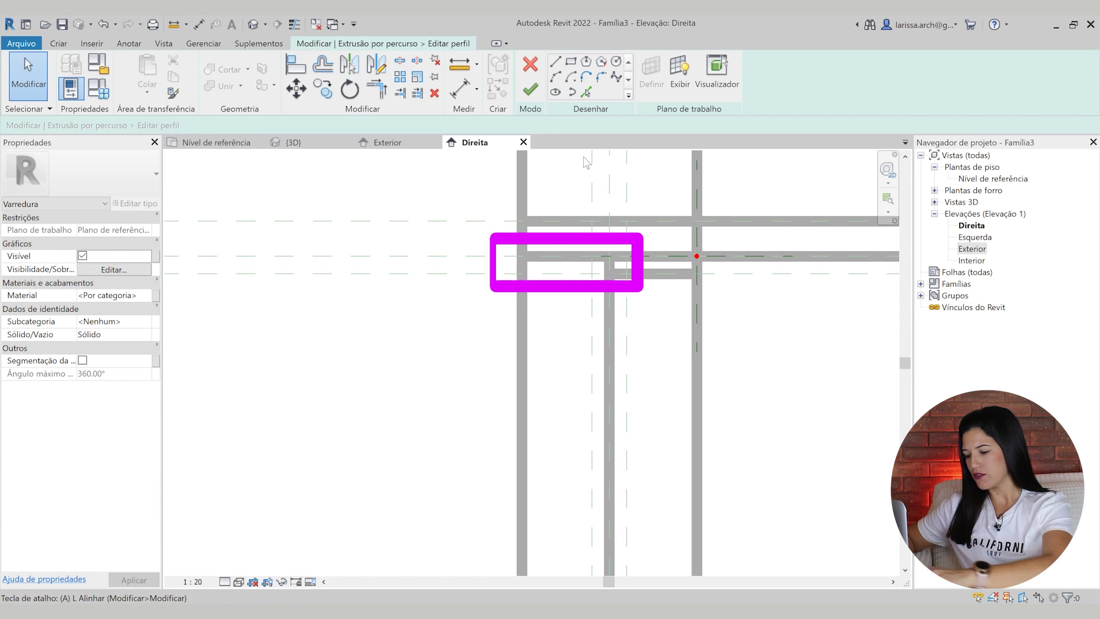
# Align and lock the profile's right edge to the Centro (Frente/Trás) plane and its bottom and top edges to the two planes below the frame's head.
pyautogui.press('a')
pyautogui.press('l')
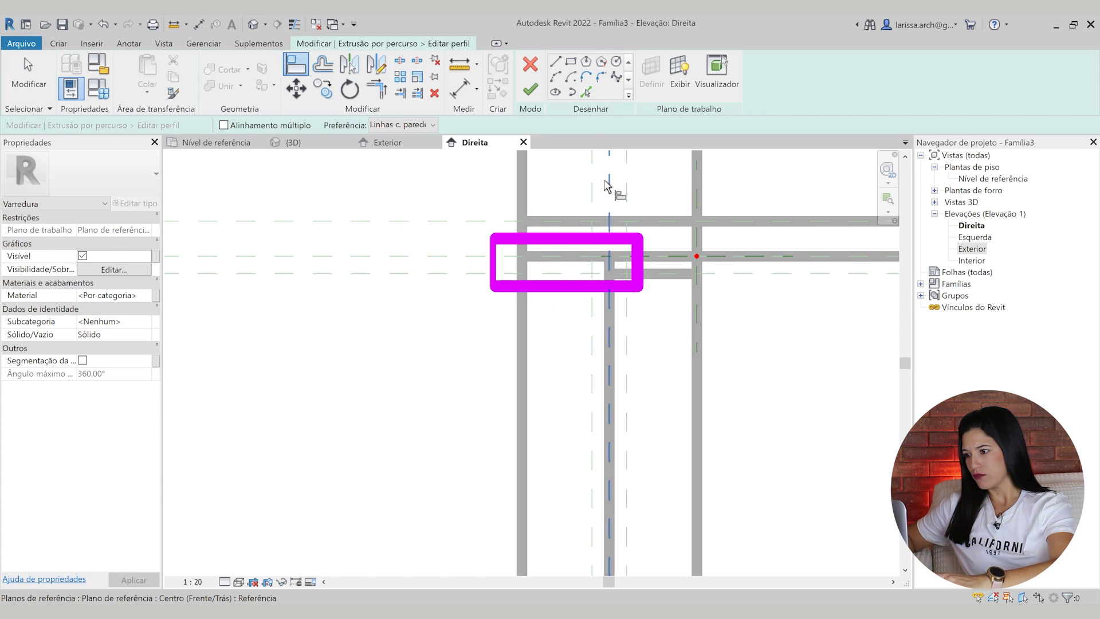
pyautogui.click(611, 353)
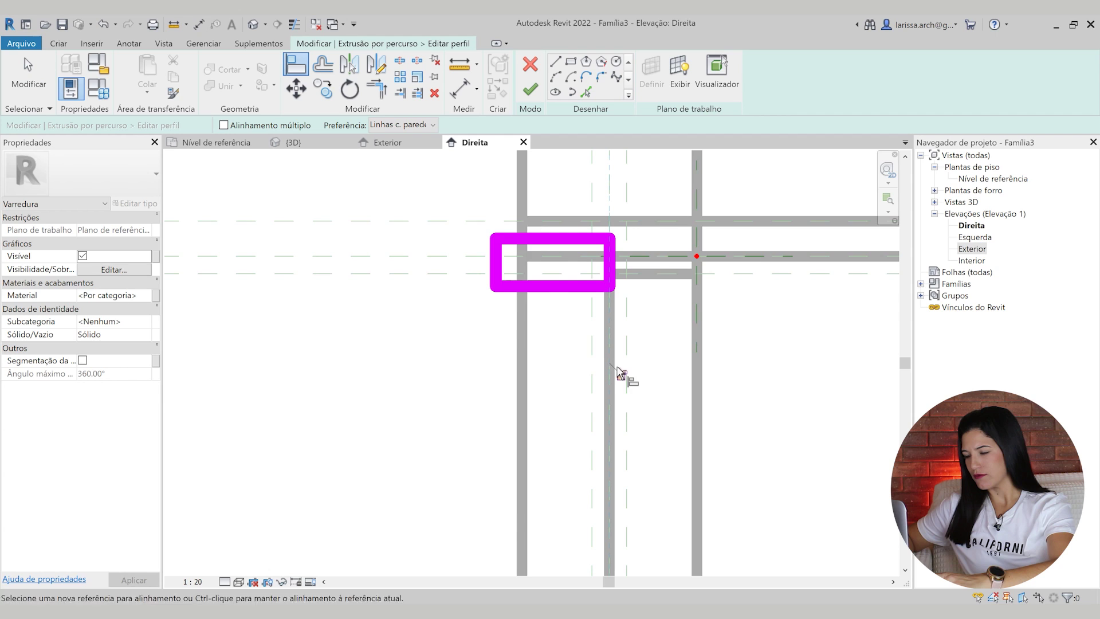
pyautogui.click(447, 275)
pyautogui.click(533, 285)
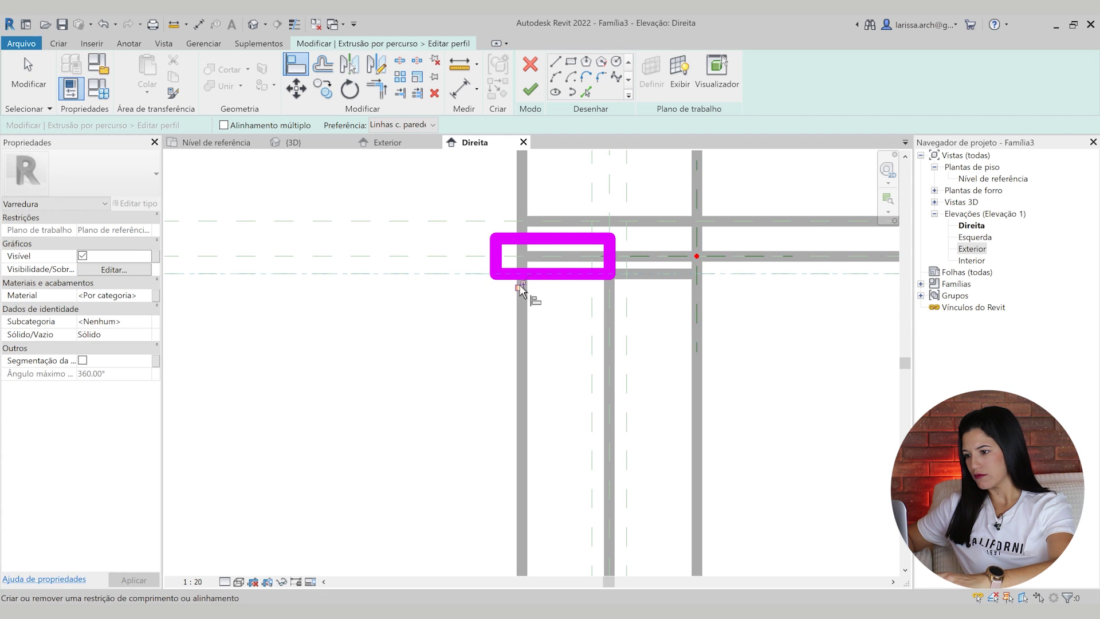
pyautogui.click(456, 256)
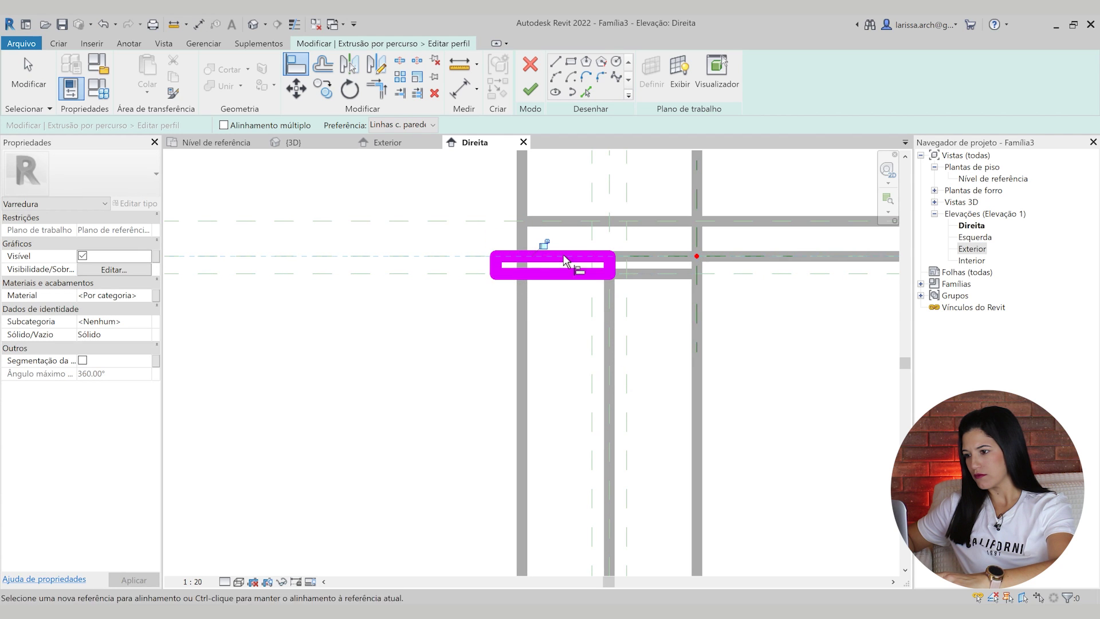
# Align the profile's left edge to the wall's interior face and lock the alignment.
pyautogui.scroll(-5, 555, 247)
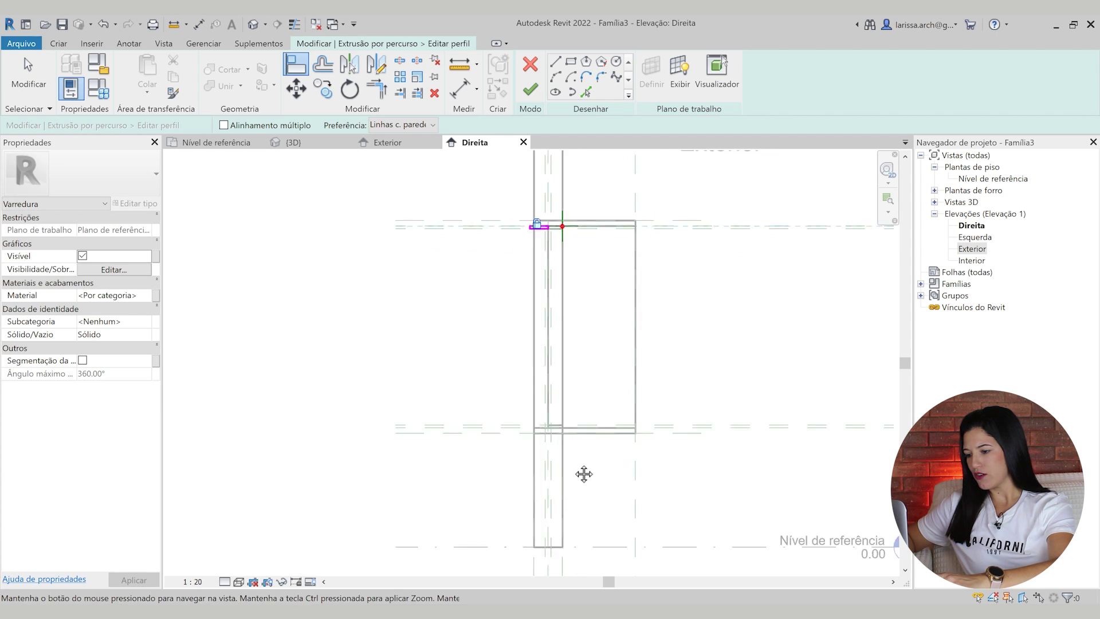
pyautogui.scroll(3, 561, 436)
pyautogui.click(562, 436)
pyautogui.scroll(-4, 562, 437)
pyautogui.moveTo(581, 213); pyautogui.dragTo(563, 406, button='middle')
pyautogui.scroll(6, 541, 327)
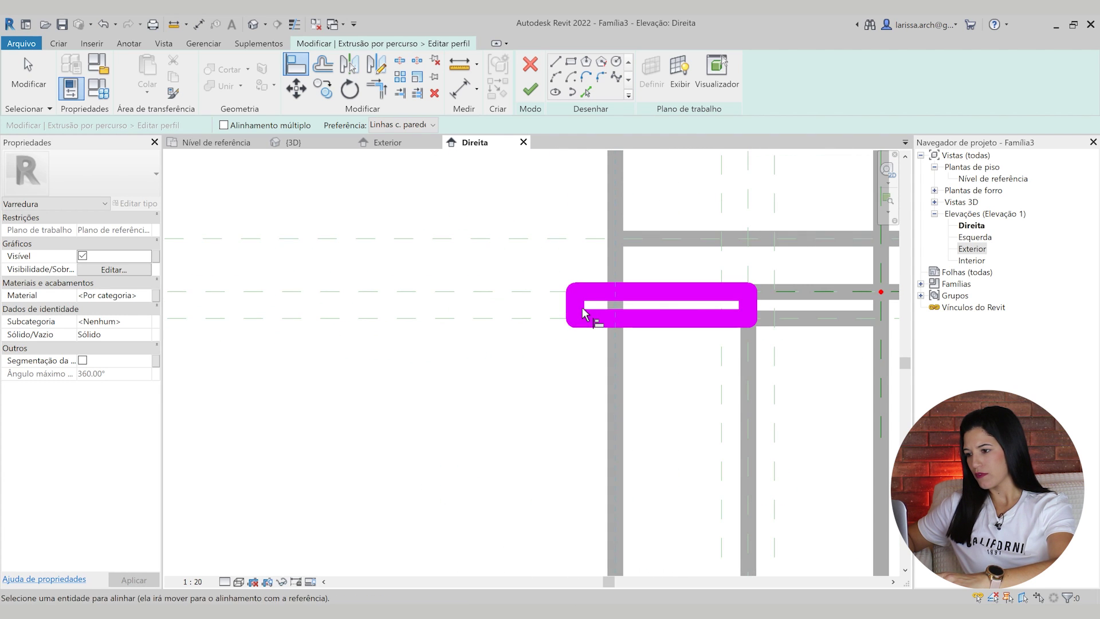
pyautogui.scroll(-9, 574, 305)
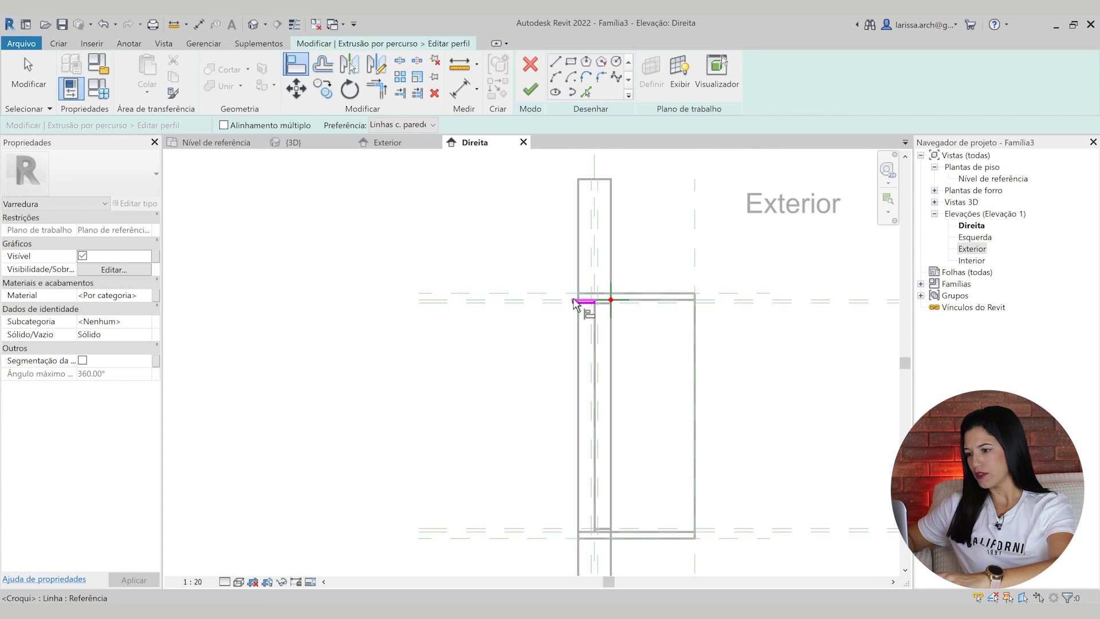
pyautogui.scroll(2, 577, 472)
pyautogui.scroll(6, 580, 333)
pyautogui.scroll(2, 579, 319)
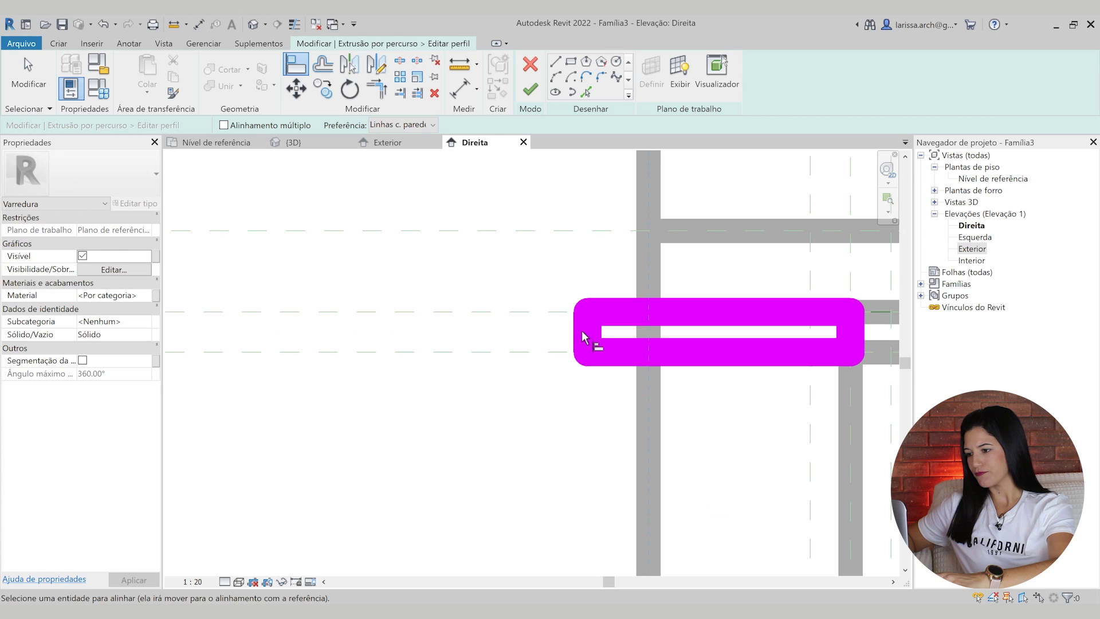
pyautogui.scroll(-5, 596, 338)
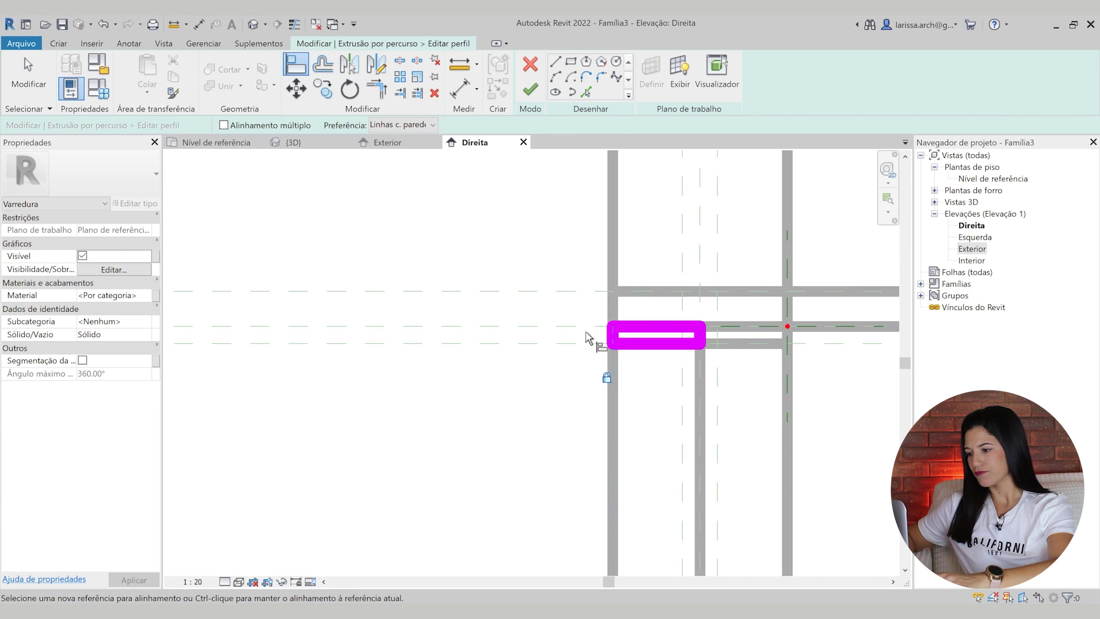
# Finish the profile sketch and complete the right sash sweep, checking it in the 3D view.
pyautogui.click(532, 90)
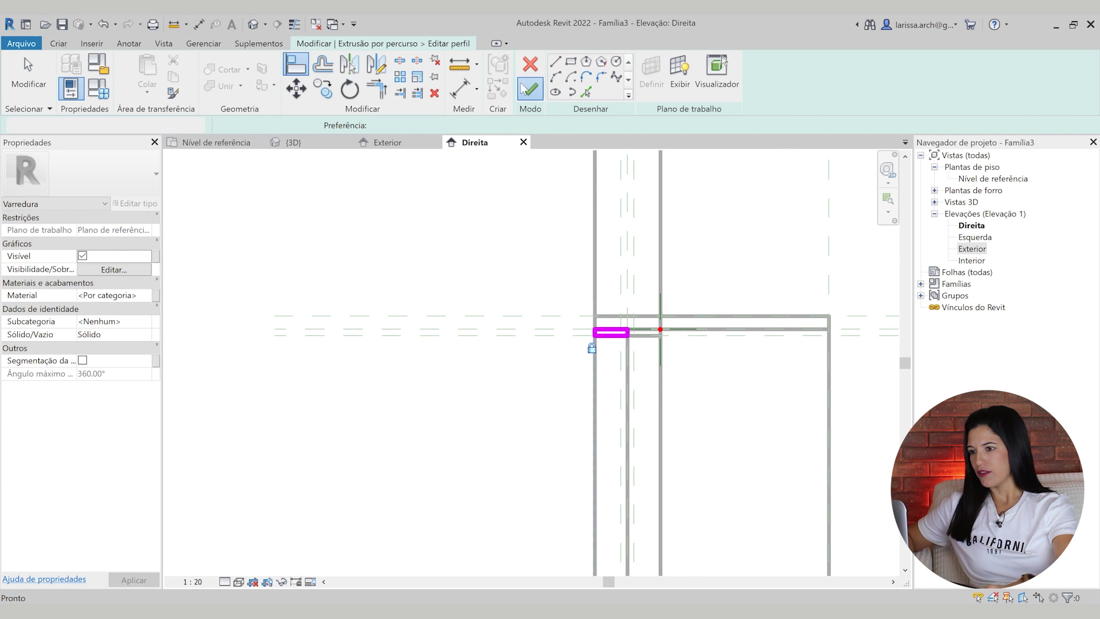
pyautogui.click(252, 24)
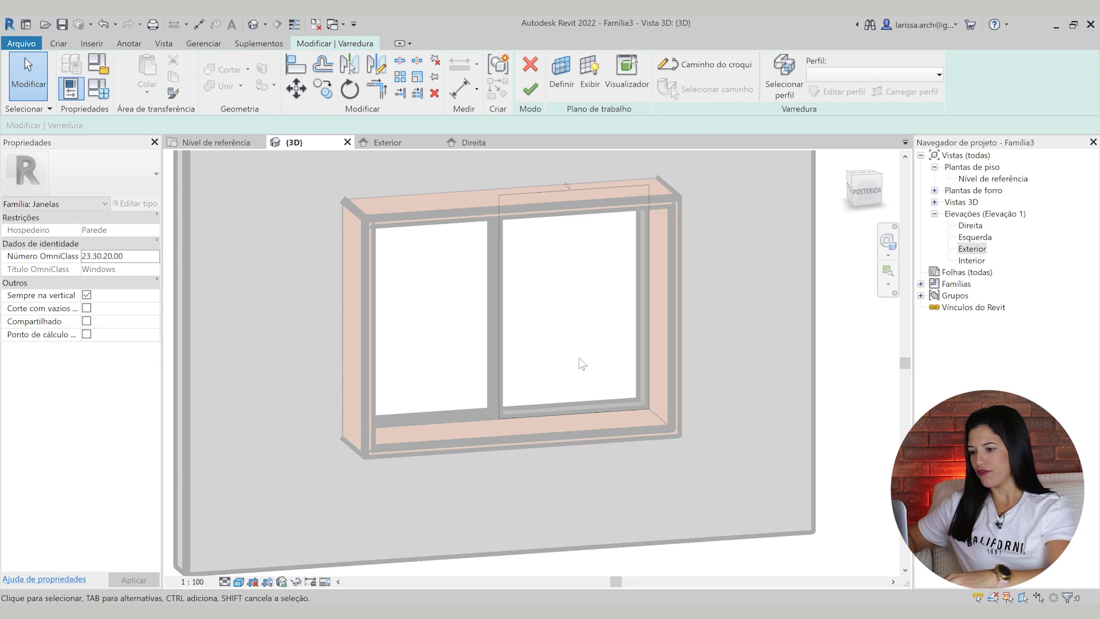
pyautogui.click(538, 89)
pyautogui.press('Escape')
pyautogui.scroll(6, 498, 416)
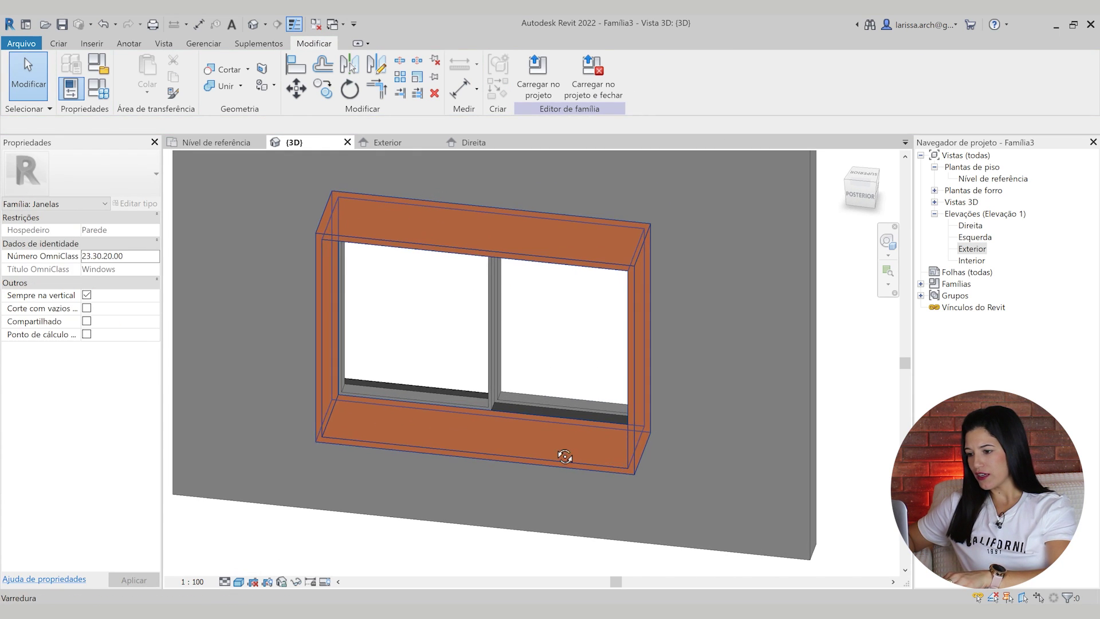
# Select both sash sweeps and associate their material with the Material Caixilho parameter.
pyautogui.scroll(-5, 516, 397)
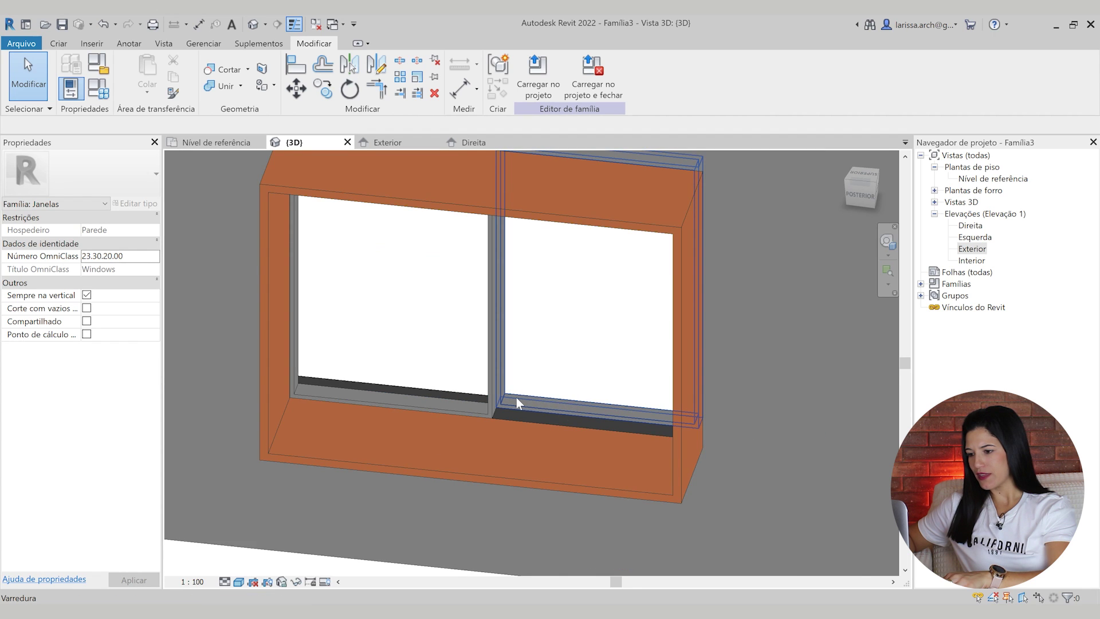
pyautogui.scroll(5, 497, 417)
pyautogui.scroll(2, 467, 429)
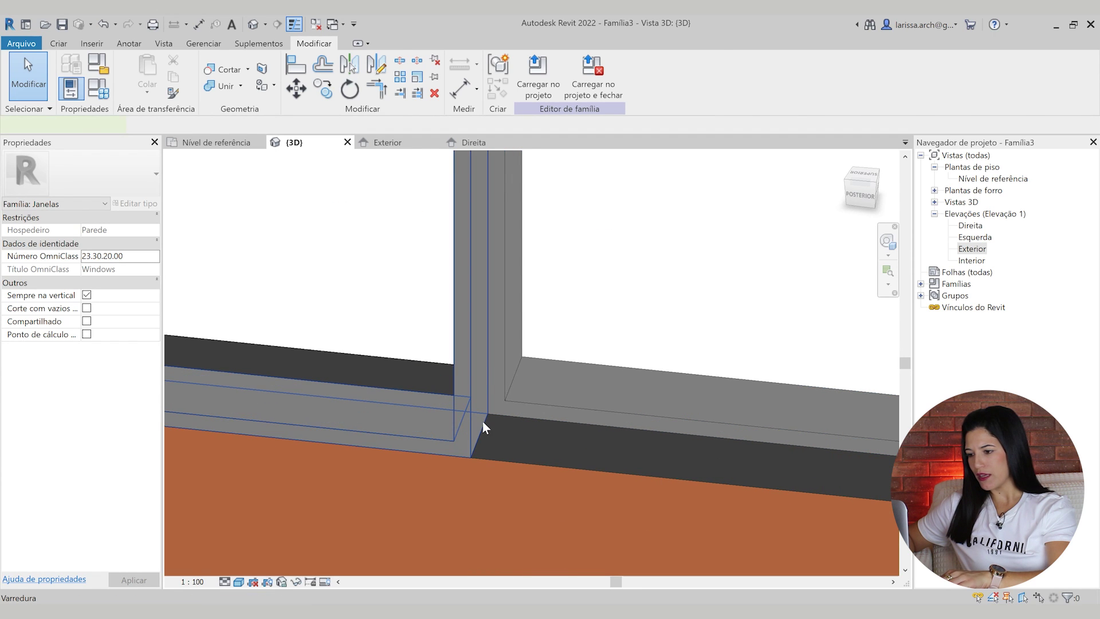
pyautogui.click(483, 421)
pyautogui.keyDown('ctrl'); pyautogui.click(464, 401); pyautogui.keyUp('ctrl')
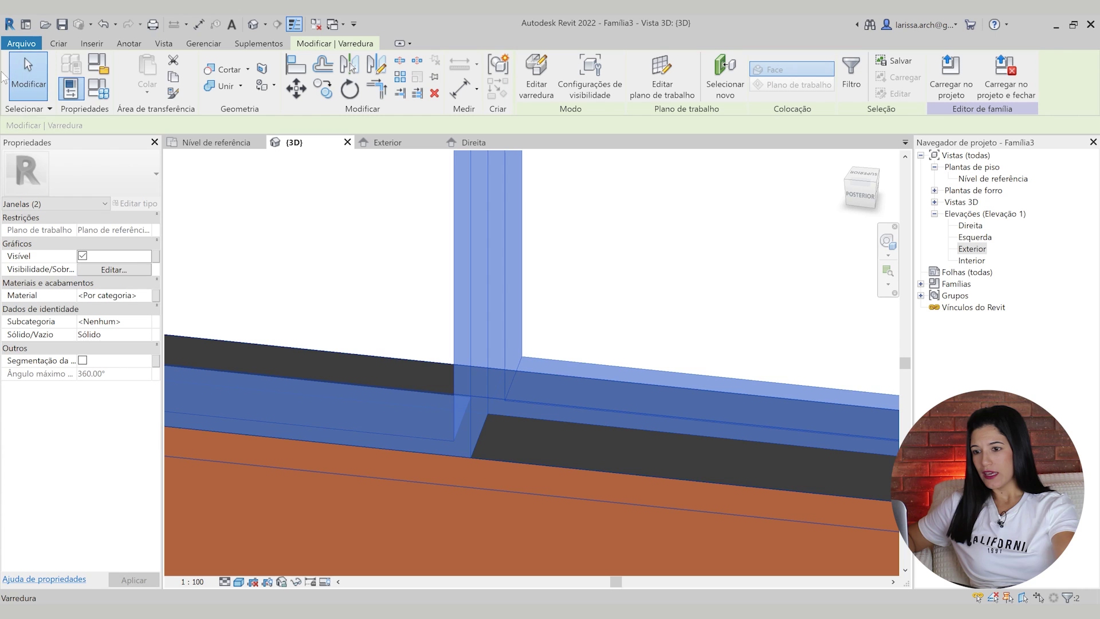
pyautogui.click(156, 295)
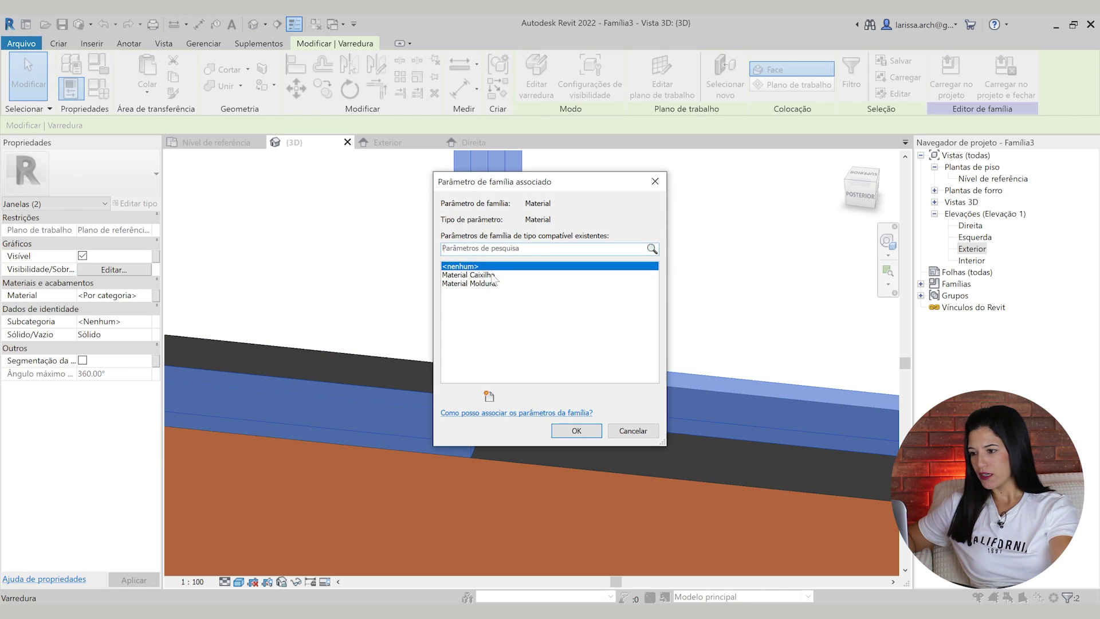
pyautogui.click(493, 276)
pyautogui.click(576, 431)
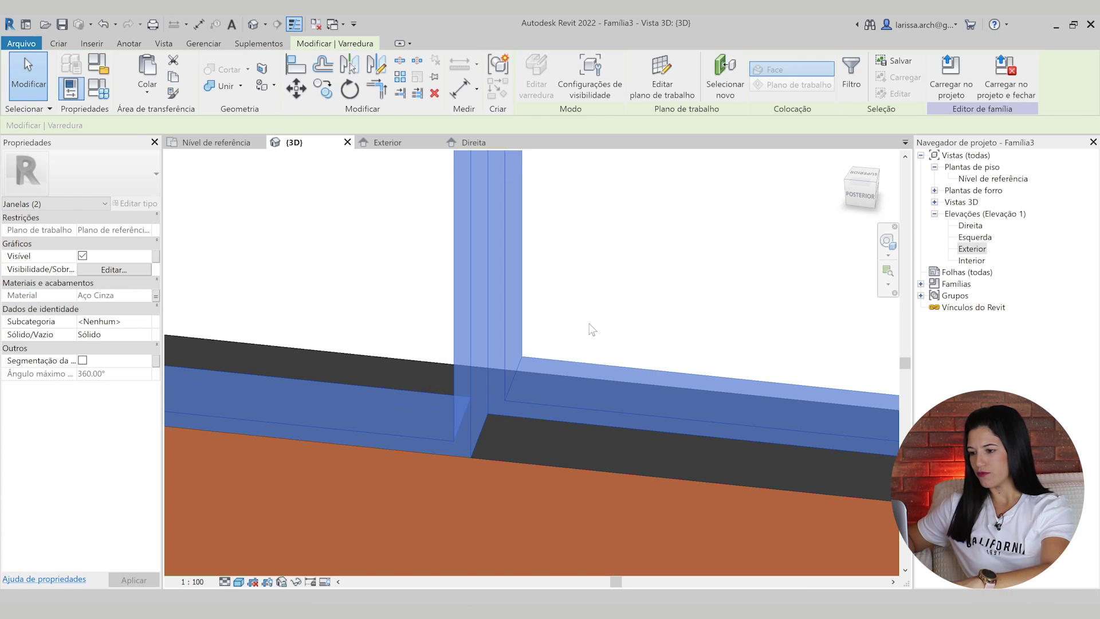
pyautogui.press('Escape')
pyautogui.scroll(-5, 589, 321)
pyautogui.press('Escape')
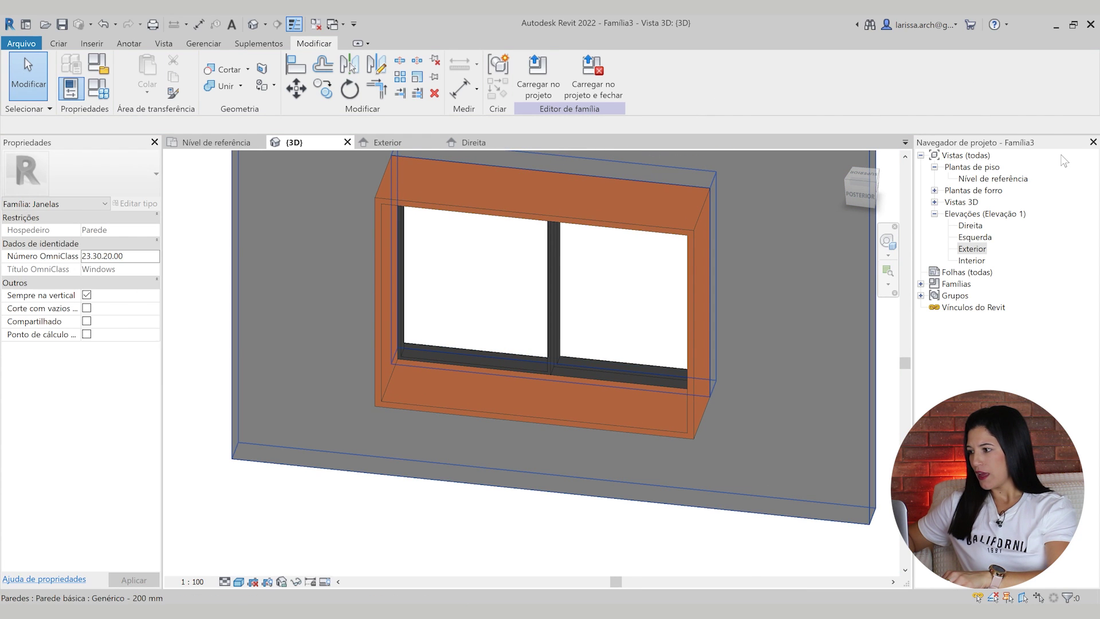
# Open the Nível de referência floor plan at the window opening, ready for creating a new form.
pyautogui.doubleClick(981, 178)
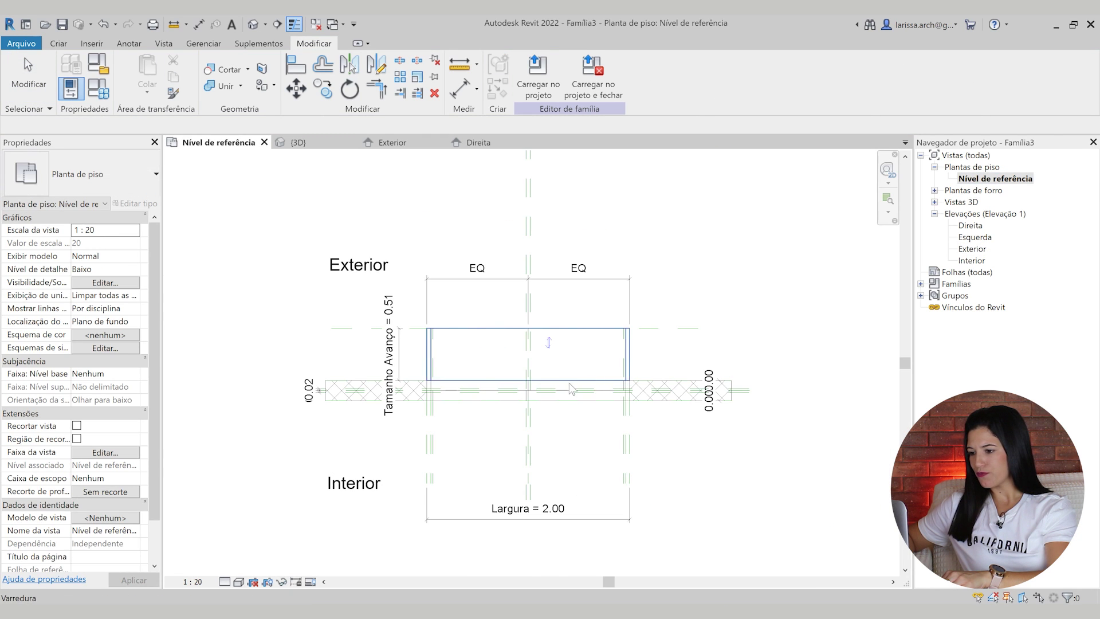
pyautogui.scroll(4, 498, 411)
pyautogui.click(59, 44)
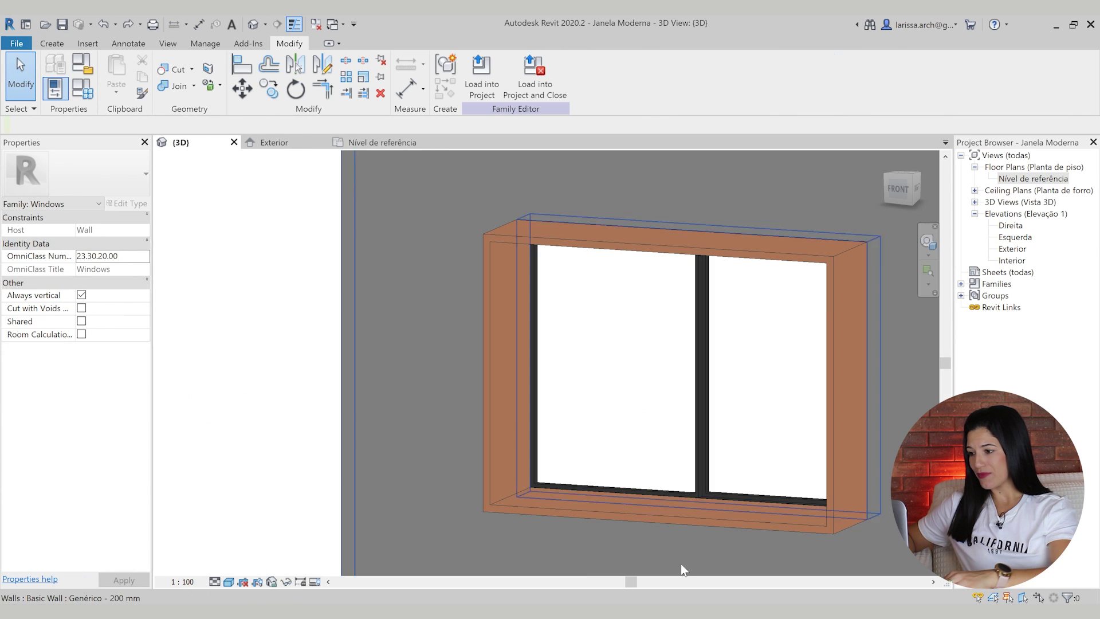
# Examine the meeting point of the two sashes in the Janela Moderna family's 3D view.
pyautogui.keyDown('shift'); pyautogui.moveTo(670, 395); pyautogui.dragTo(858, 463, button='middle'); pyautogui.keyUp('shift')
pyautogui.scroll(5, 668, 482)
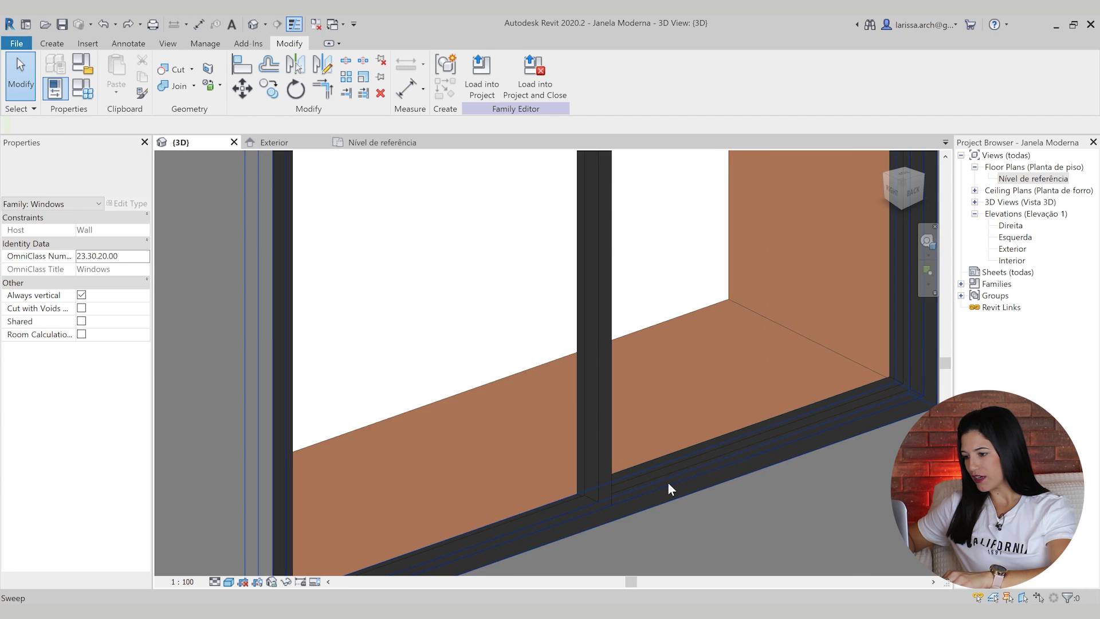
pyautogui.scroll(4, 580, 503)
pyautogui.click(574, 507)
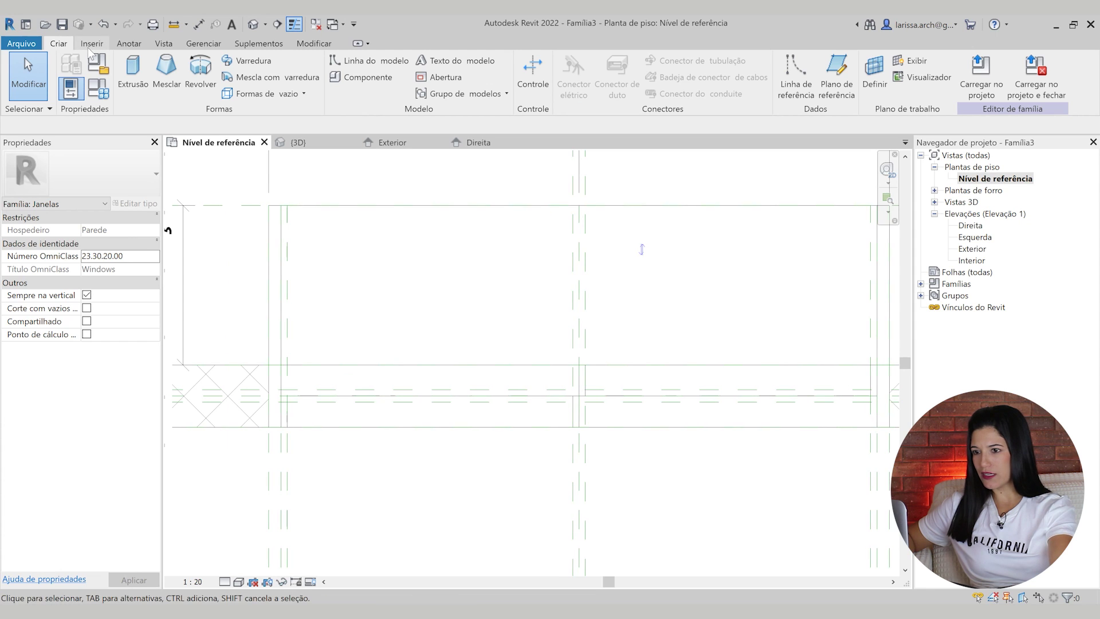
# Start an extrusion and sketch a rectangle around the meeting sash stiles, across the wall's exterior face and centre line.
pyautogui.click(145, 75)
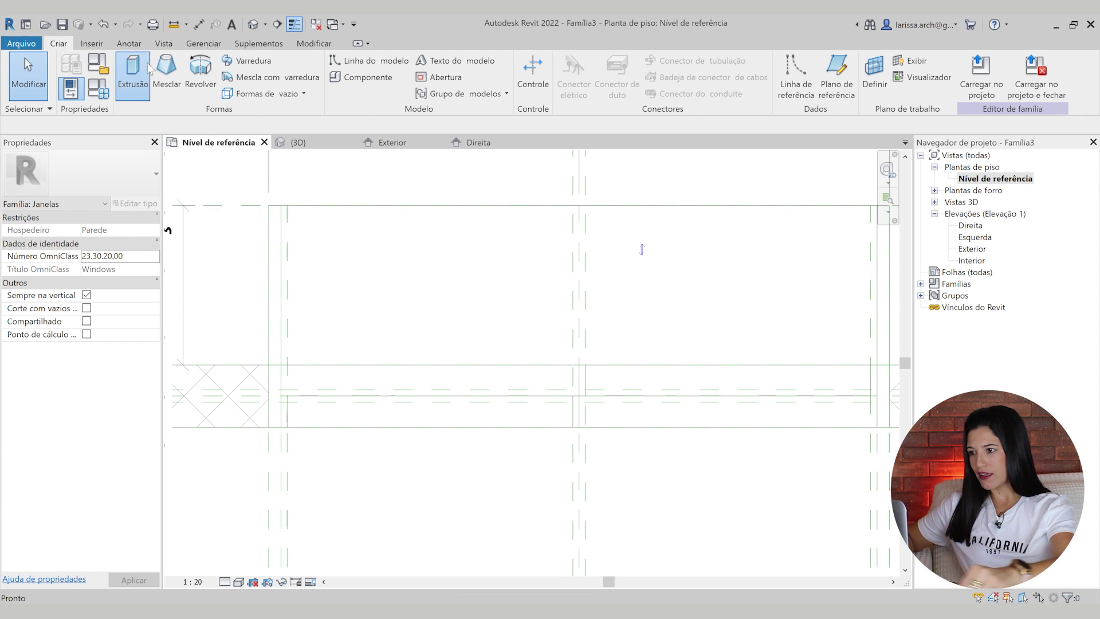
pyautogui.click(571, 65)
pyautogui.scroll(3, 602, 393)
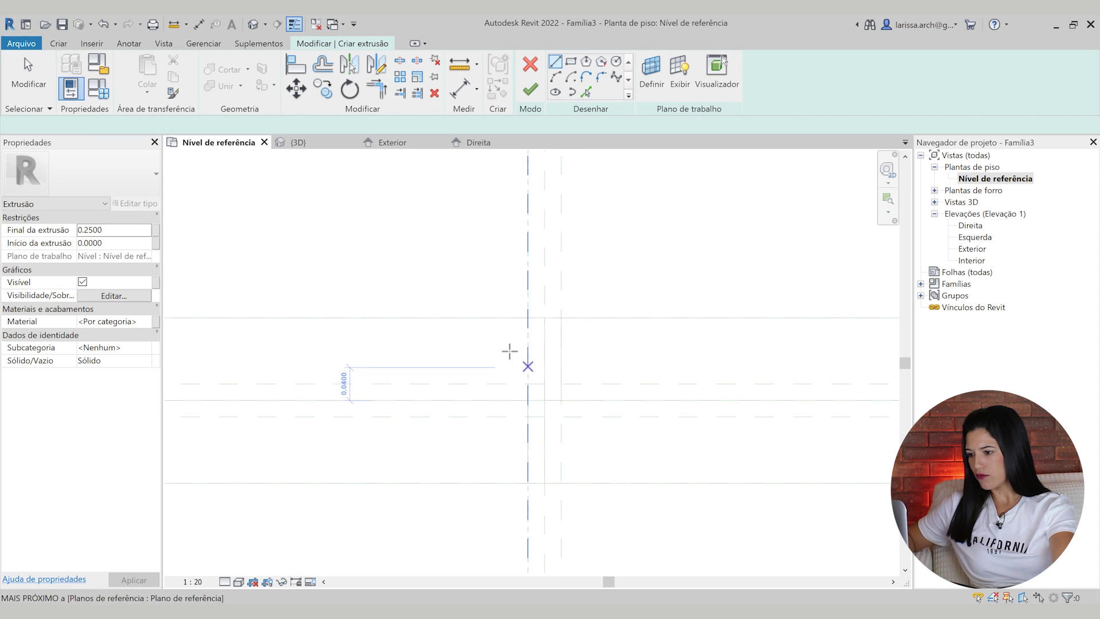
pyautogui.click(479, 270)
pyautogui.click(616, 62)
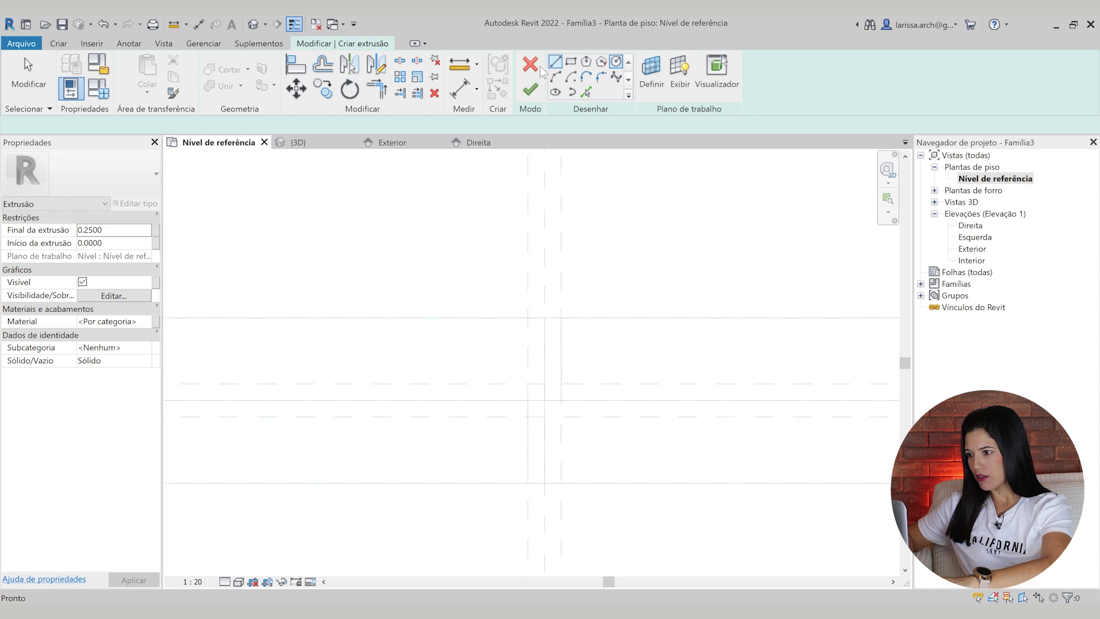
pyautogui.click(476, 278)
pyautogui.click(575, 431)
pyautogui.press('Escape')
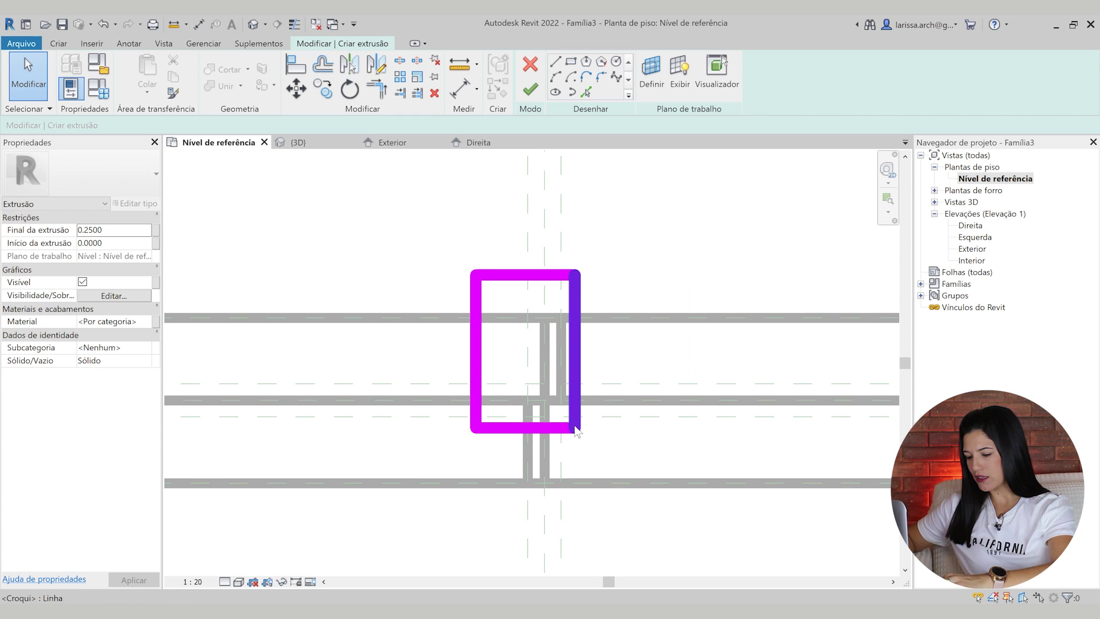
# Align and lock the rectangle's right edge to the window's centre plane, and align its left edge to the adjacent reference plane.
pyautogui.press('l')
pyautogui.click(548, 246)
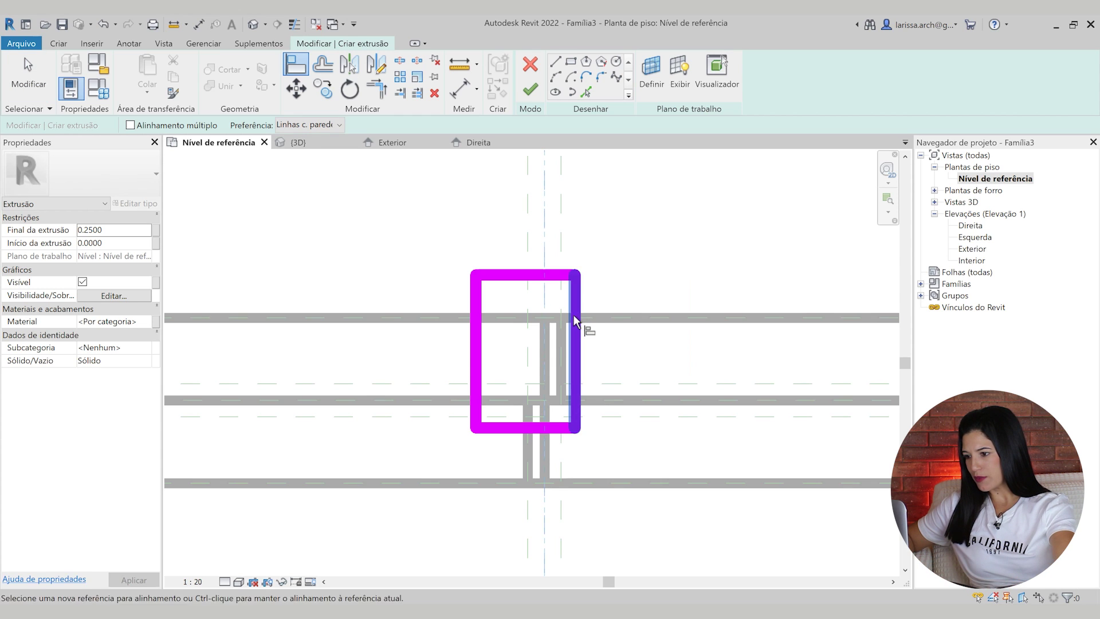
pyautogui.click(573, 318)
pyautogui.click(533, 351)
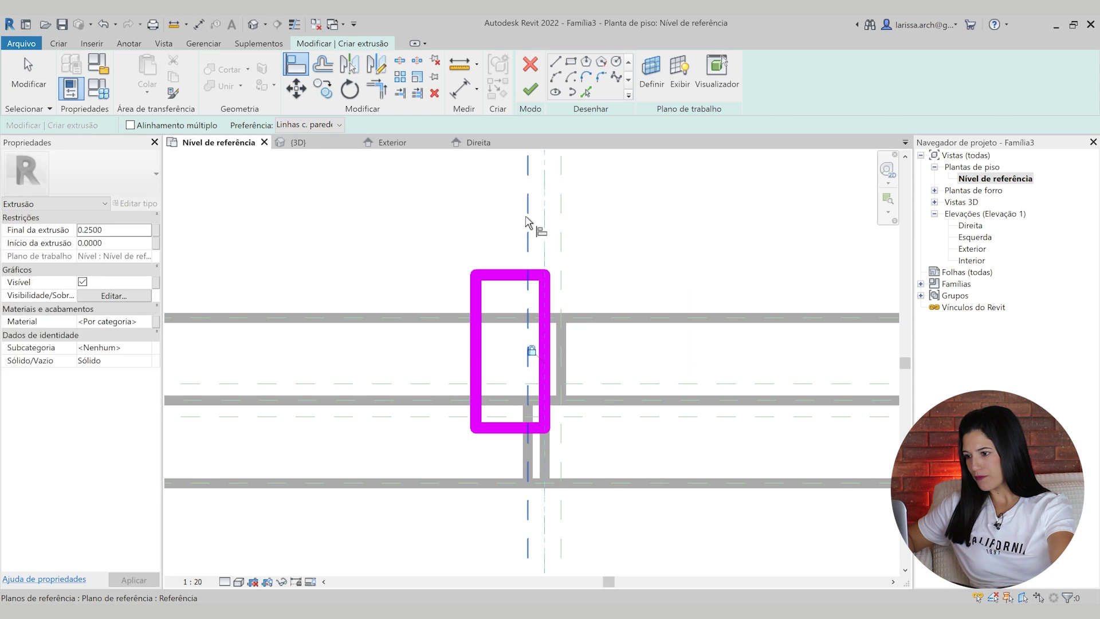
pyautogui.click(482, 344)
# Align the rectangle's top edge to the wall's exterior face.
pyautogui.scroll(-3, 542, 375)
pyautogui.scroll(-3, 561, 368)
pyautogui.scroll(-3, 429, 374)
pyautogui.moveTo(408, 391); pyautogui.dragTo(505, 392, button='middle')
pyautogui.scroll(3, 301, 371)
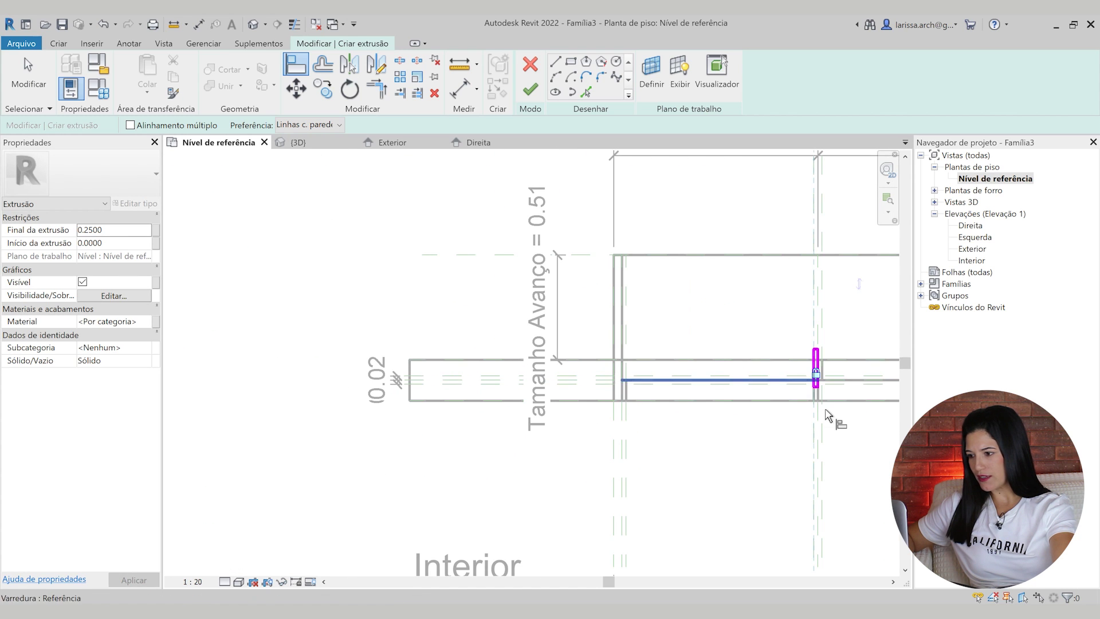
pyautogui.scroll(3, 582, 363)
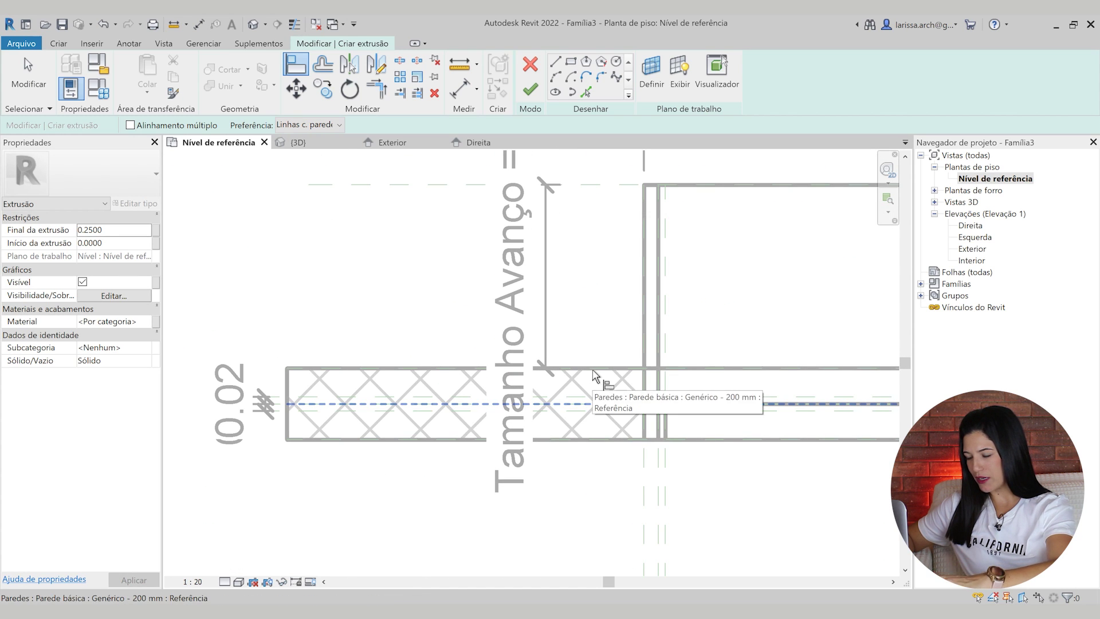
pyautogui.scroll(-3, 687, 369)
pyautogui.scroll(6, 739, 392)
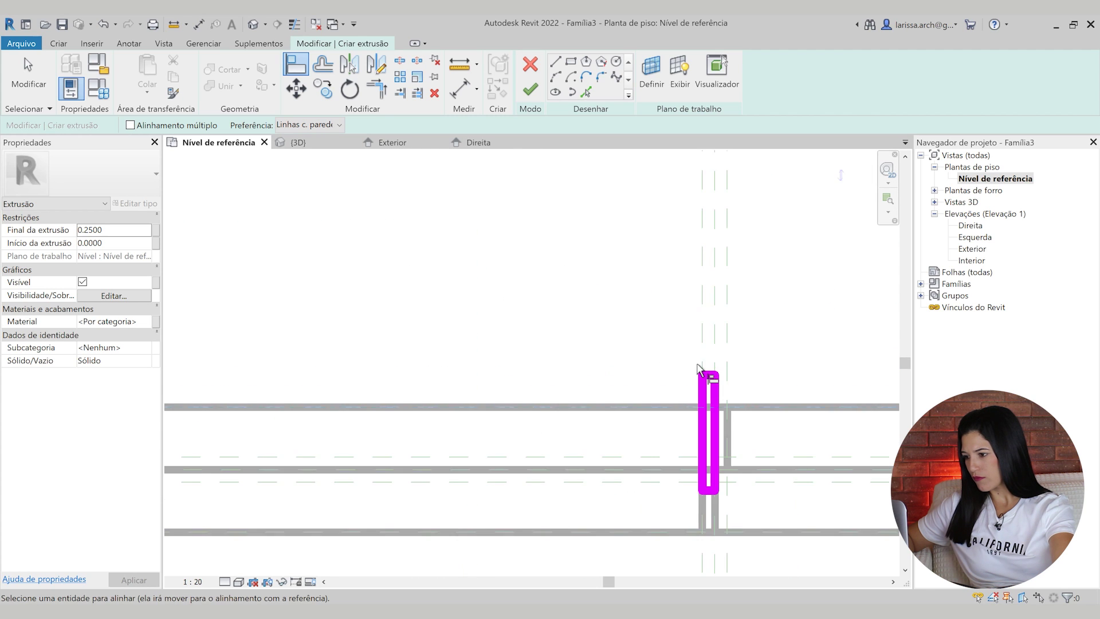
pyautogui.click(756, 386)
pyautogui.scroll(-3, 762, 393)
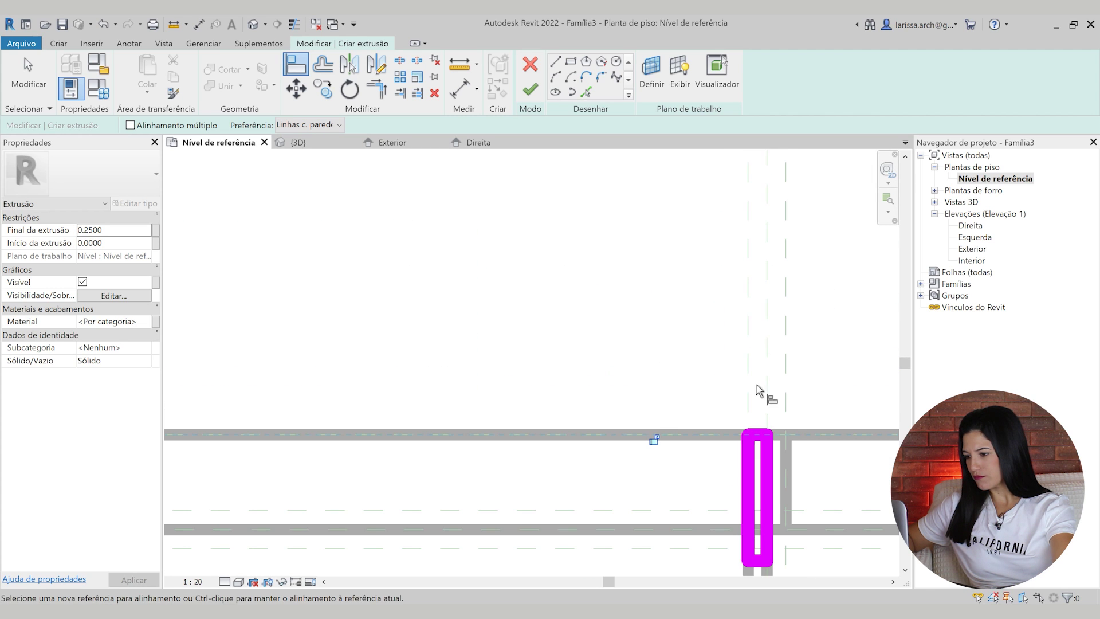
pyautogui.scroll(-2, 661, 431)
pyautogui.moveTo(692, 454); pyautogui.dragTo(797, 391, button='middle')
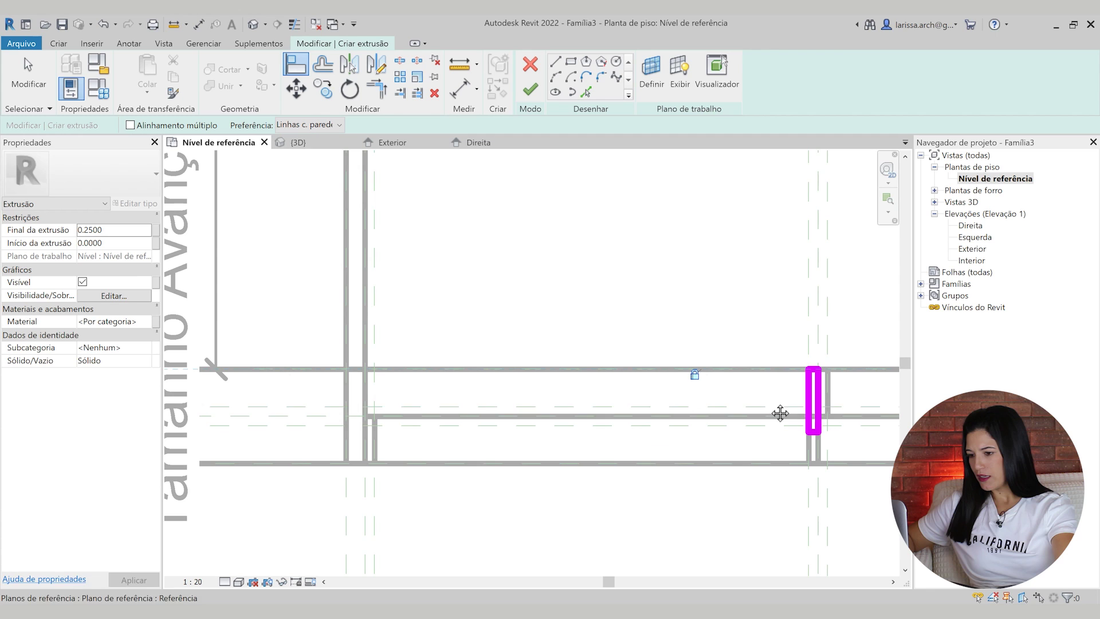
# Align the rectangle's bottom edge to the wall's centre reference plane and lock the alignment.
pyautogui.click(321, 417)
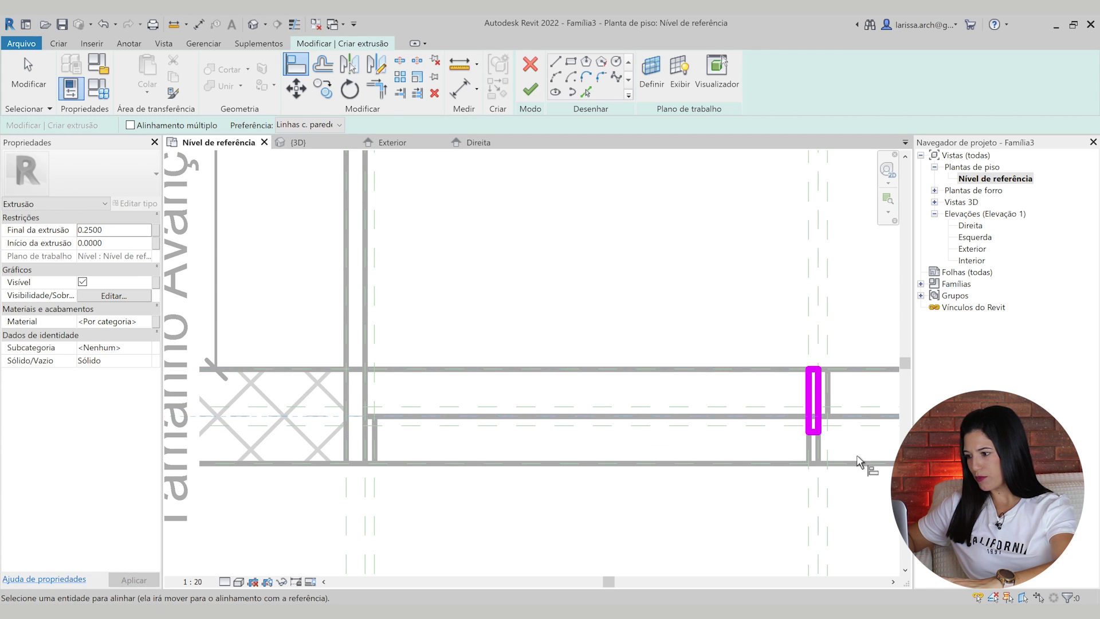
pyautogui.scroll(5, 814, 414)
pyautogui.click(828, 479)
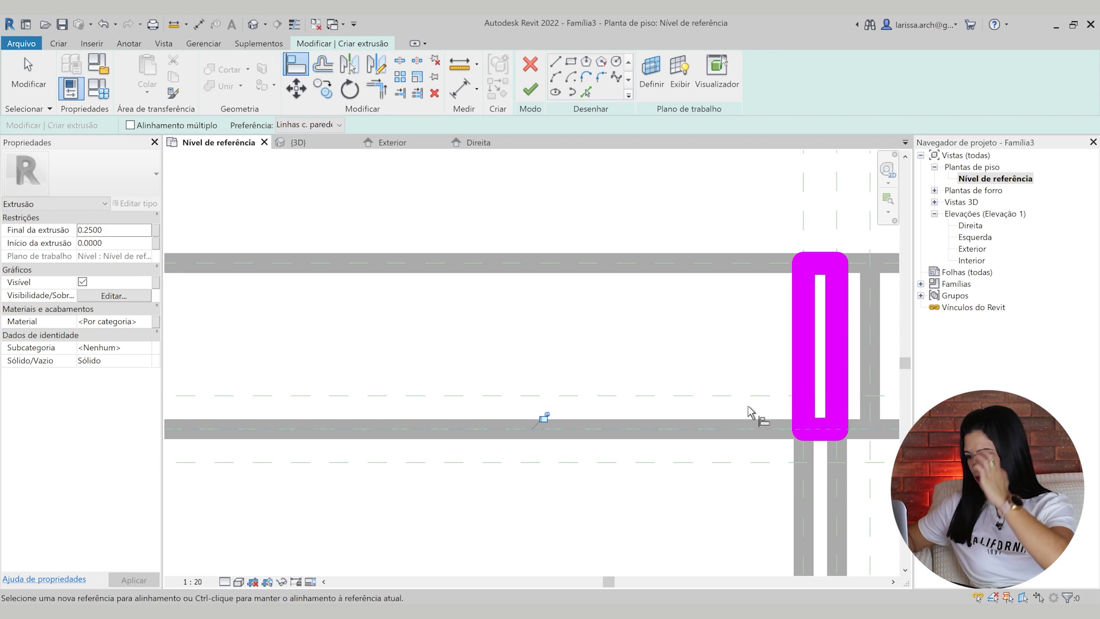
pyautogui.scroll(-2, 550, 421)
pyautogui.moveTo(832, 359); pyautogui.dragTo(758, 367, button='middle')
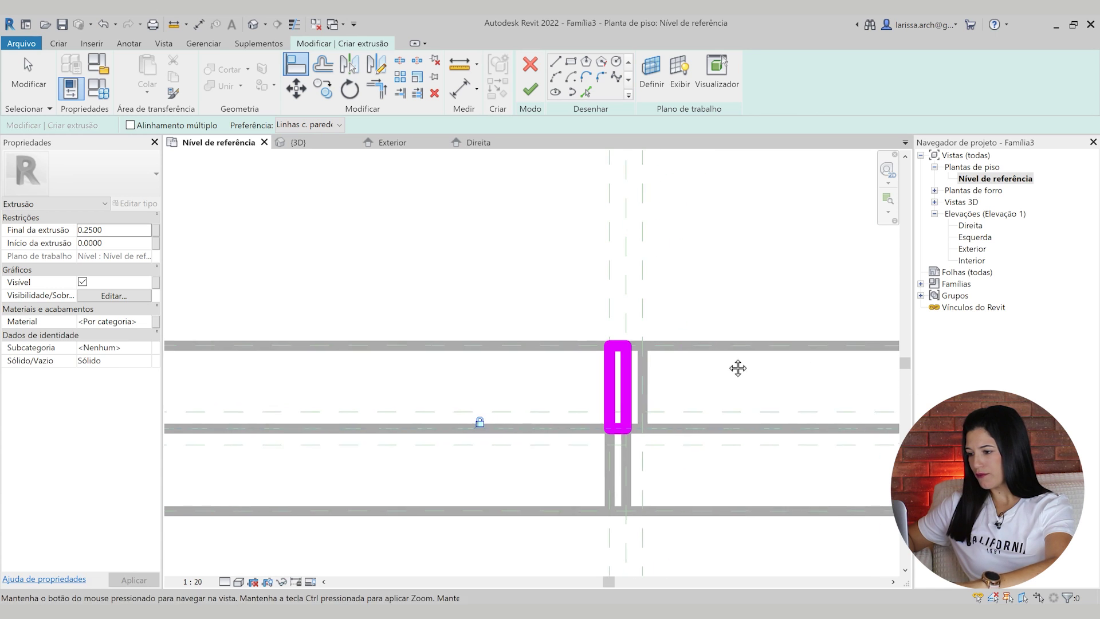
# Associate the extrusion's material with the Material Caixilho parameter and finish the extrusion.
pyautogui.click(156, 321)
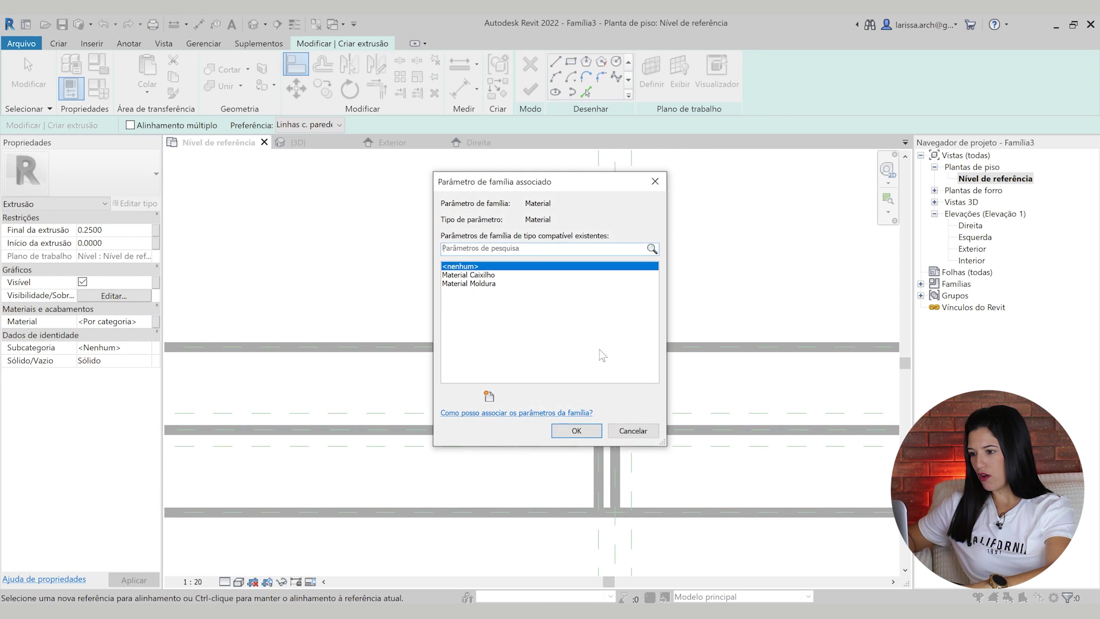
pyautogui.click(483, 275)
pyautogui.click(575, 431)
pyautogui.click(530, 89)
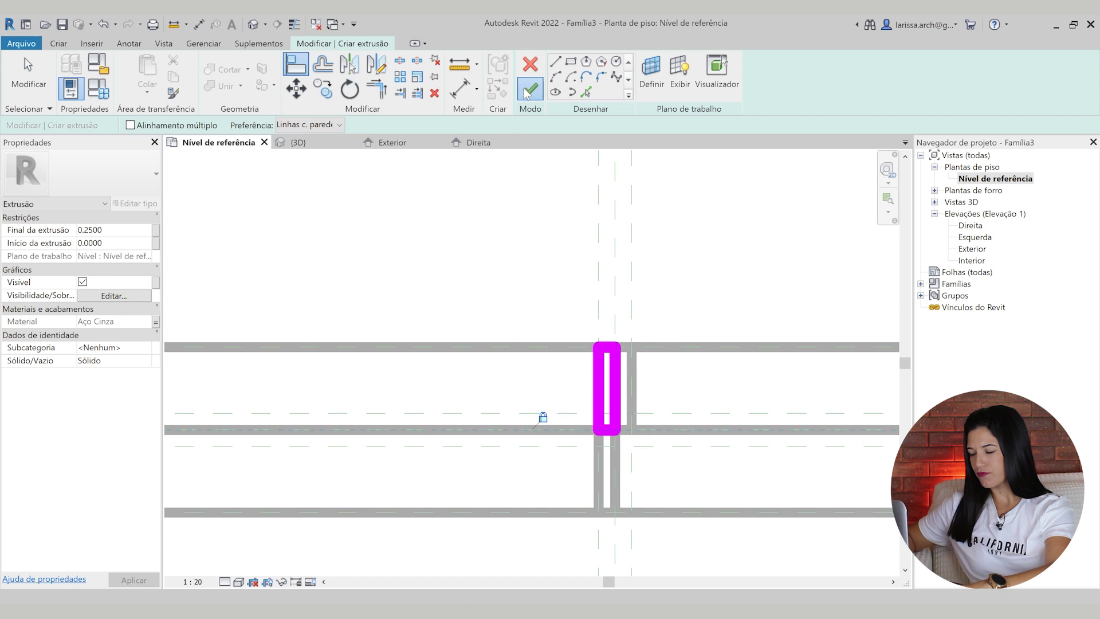
pyautogui.scroll(-2, 592, 361)
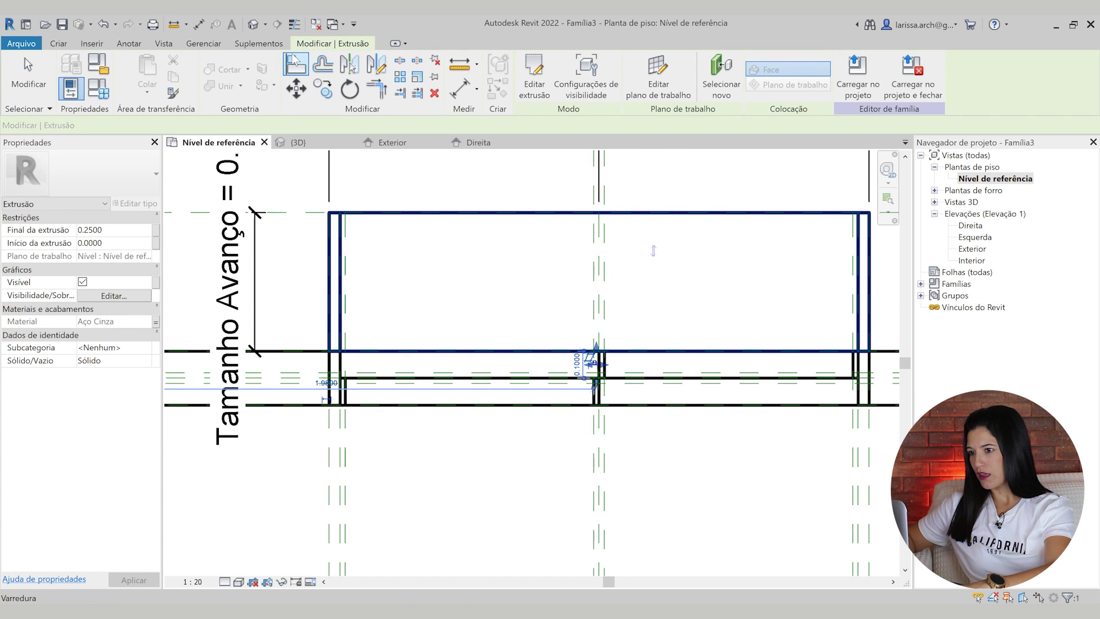
# In the 3D view, stretch the new extrusion's lower end below the wall's base, to an extrusion start of about -0.34.
pyautogui.click(253, 25)
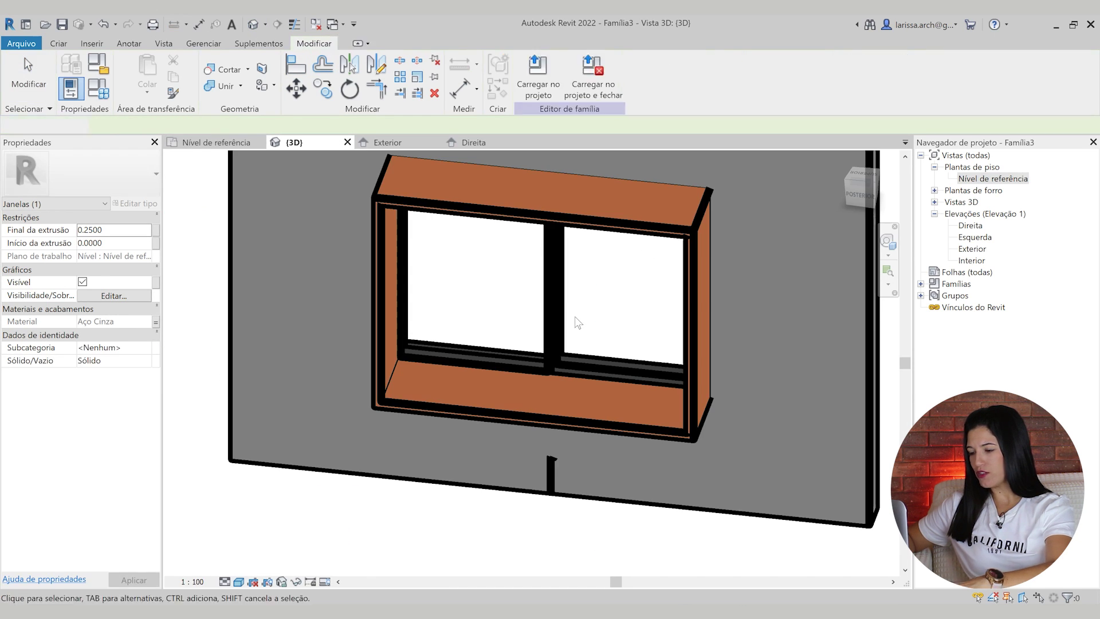
pyautogui.scroll(-2, 575, 316)
pyautogui.scroll(4, 567, 435)
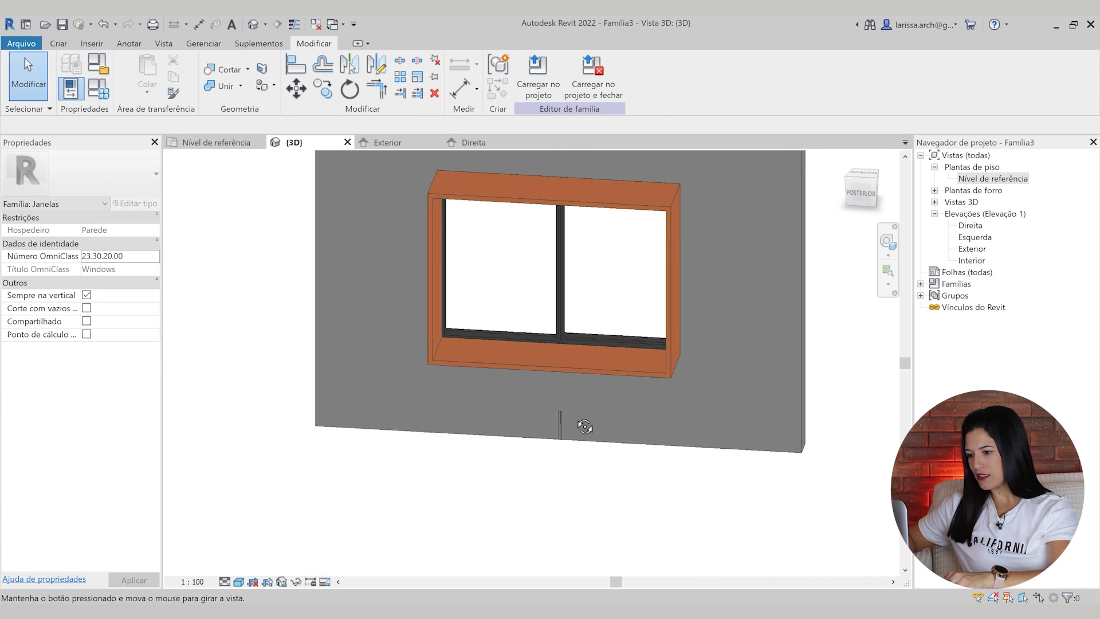
pyautogui.click(549, 447)
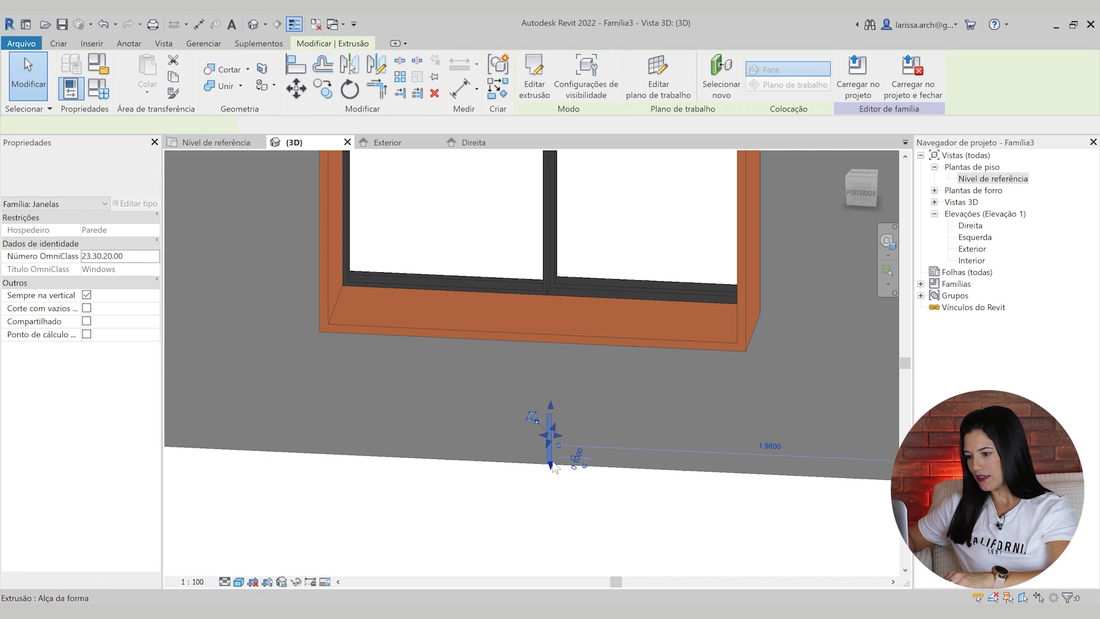
pyautogui.moveTo(551, 404); pyautogui.dragTo(566, 494)
pyautogui.click(590, 498)
pyautogui.keyDown('shift'); pyautogui.moveTo(589, 498); pyautogui.dragTo(676, 458, button='middle'); pyautogui.keyUp('shift')
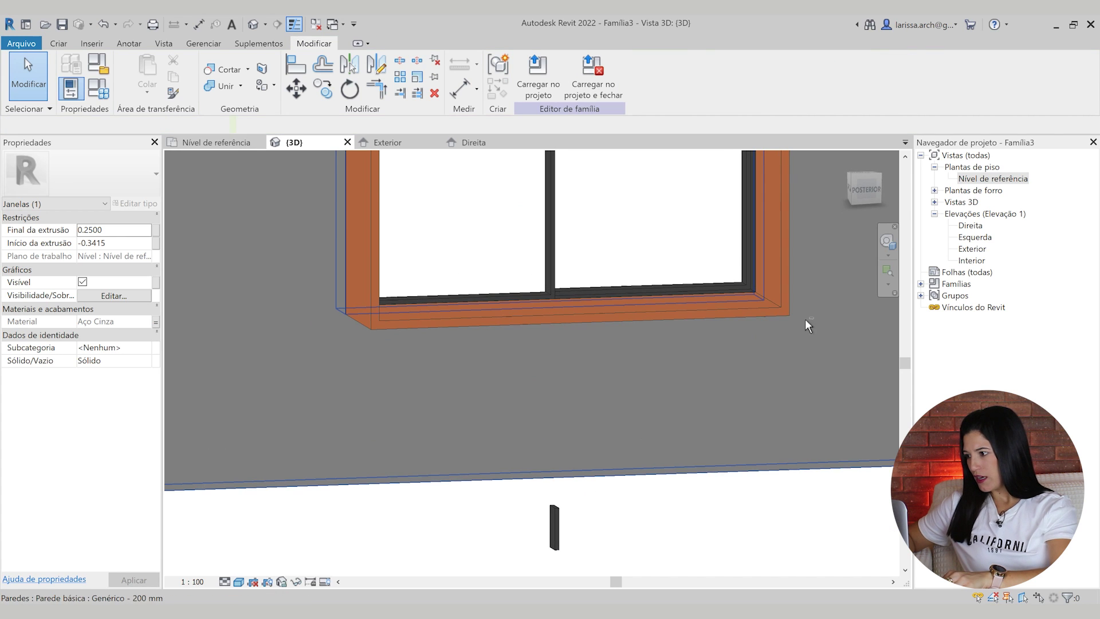
# Open the Exterior elevation and change its visual style so the model is displayed with filled material colours.
pyautogui.doubleClick(979, 251)
pyautogui.scroll(-4, 647, 390)
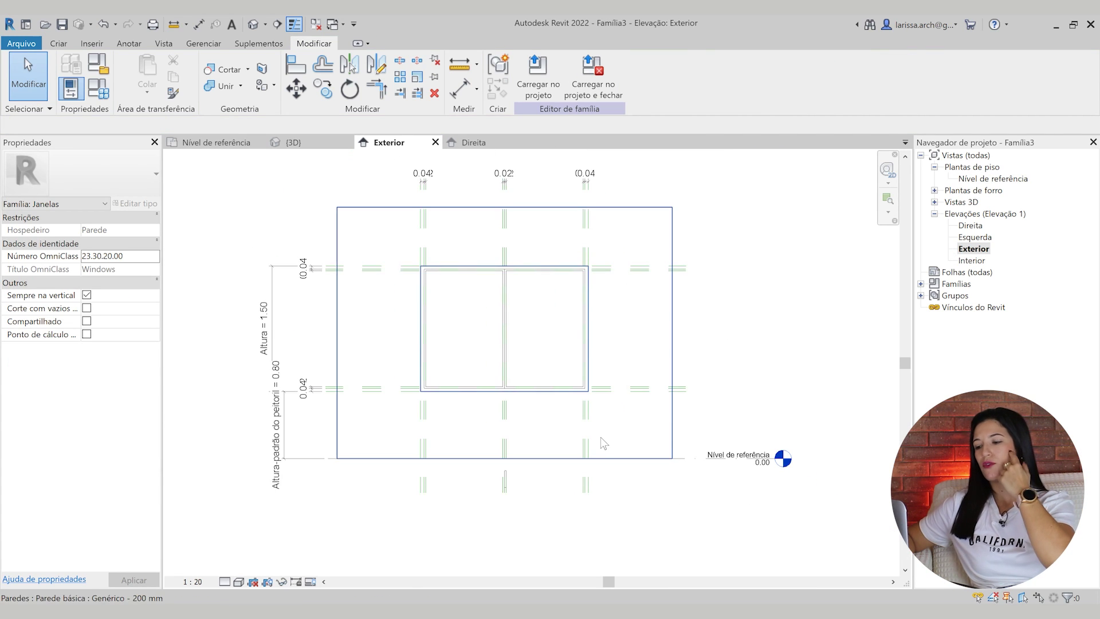
pyautogui.scroll(5, 560, 470)
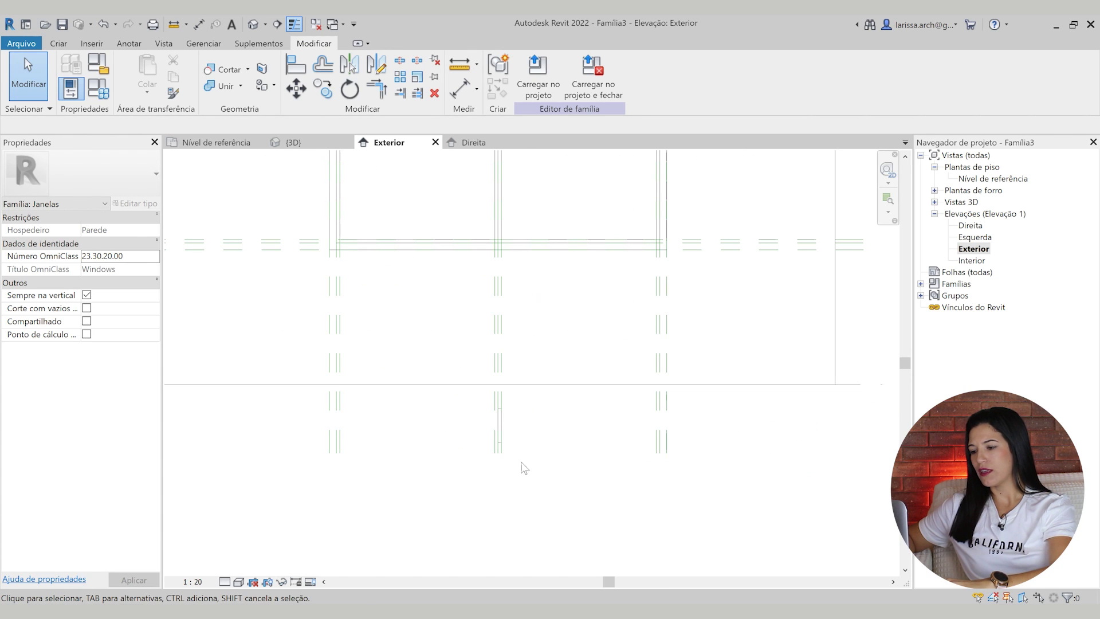
pyautogui.click(238, 582)
pyautogui.click(277, 556)
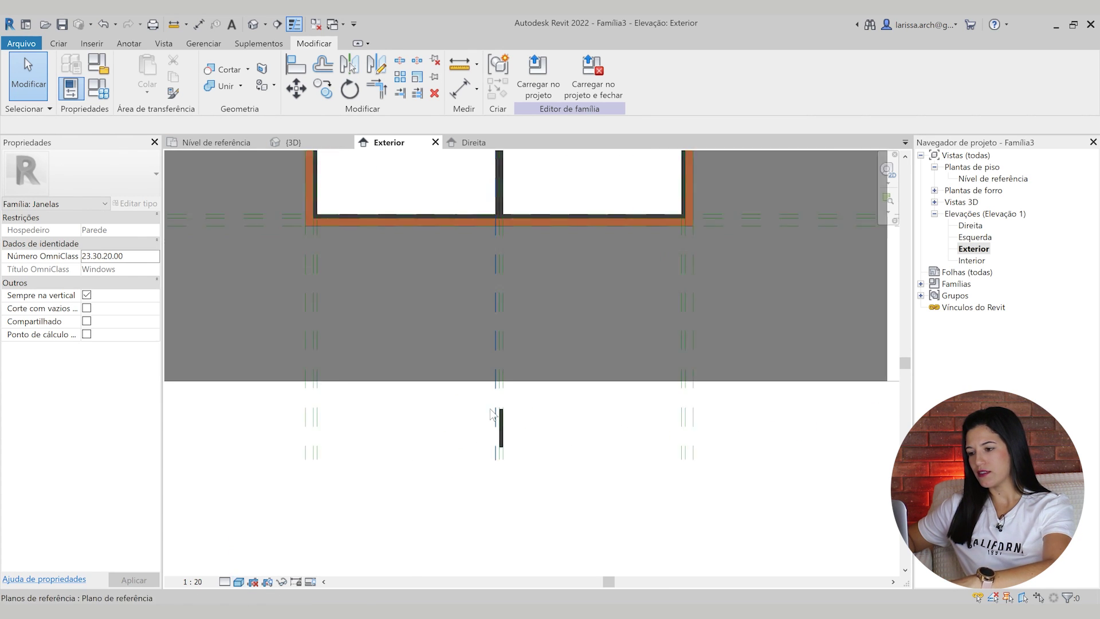
pyautogui.scroll(-3, 520, 406)
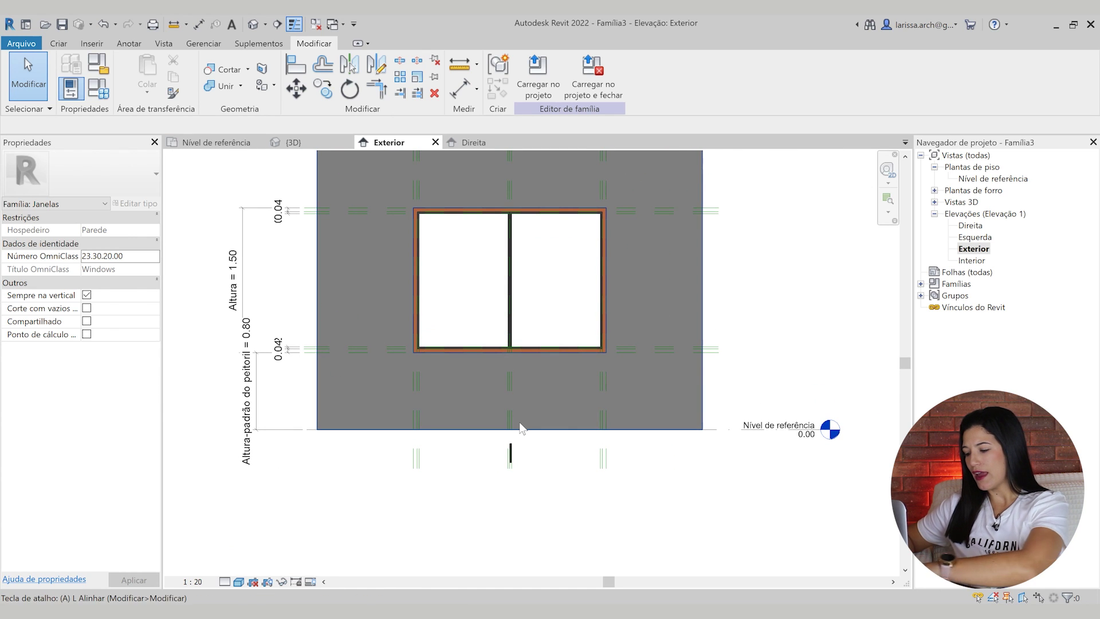
# Align the central extrusion's upper end to the frame's upper inner reference plane and lock the alignment.
pyautogui.press('l')
pyautogui.scroll(5, 355, 241)
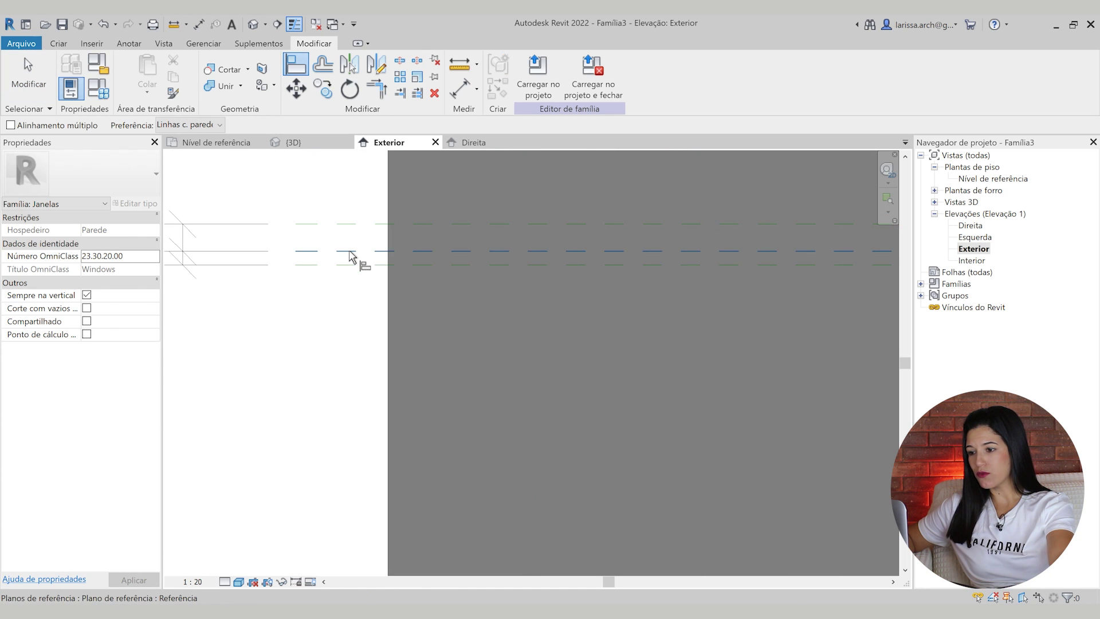
pyautogui.scroll(-5, 352, 256)
pyautogui.scroll(6, 492, 381)
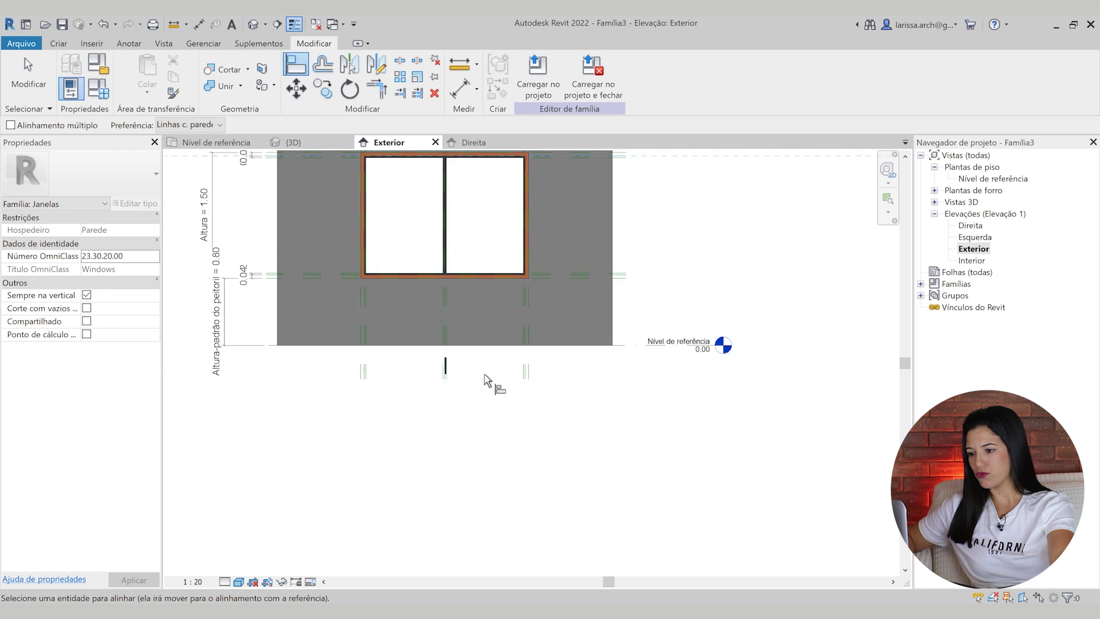
pyautogui.click(380, 342)
pyautogui.scroll(-4, 455, 261)
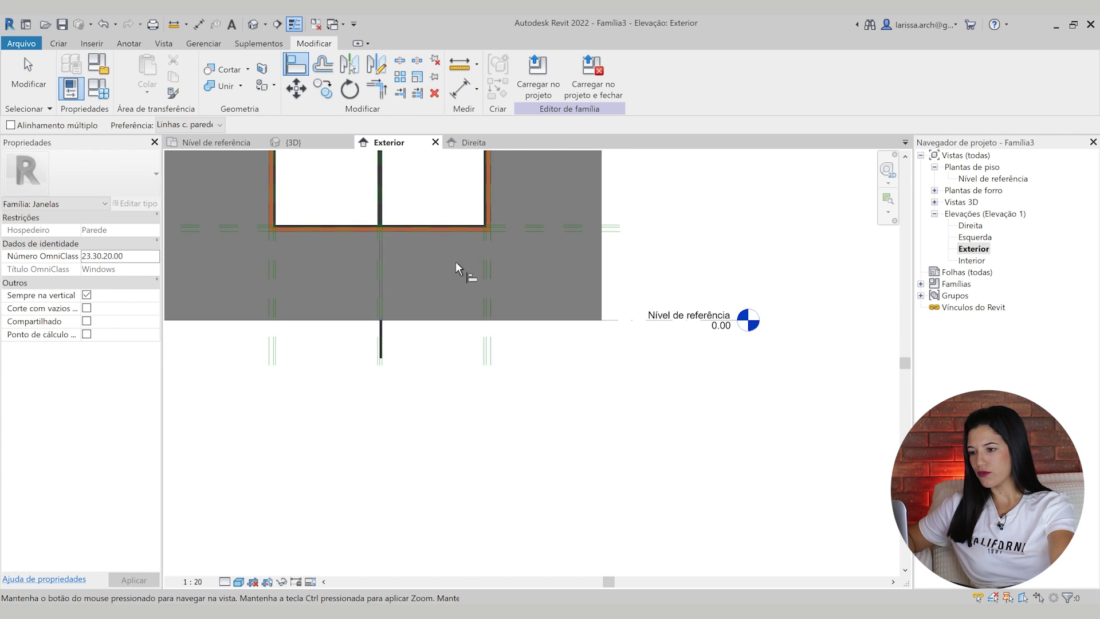
pyautogui.scroll(2, 423, 222)
pyautogui.click(444, 236)
pyautogui.scroll(4, 748, 367)
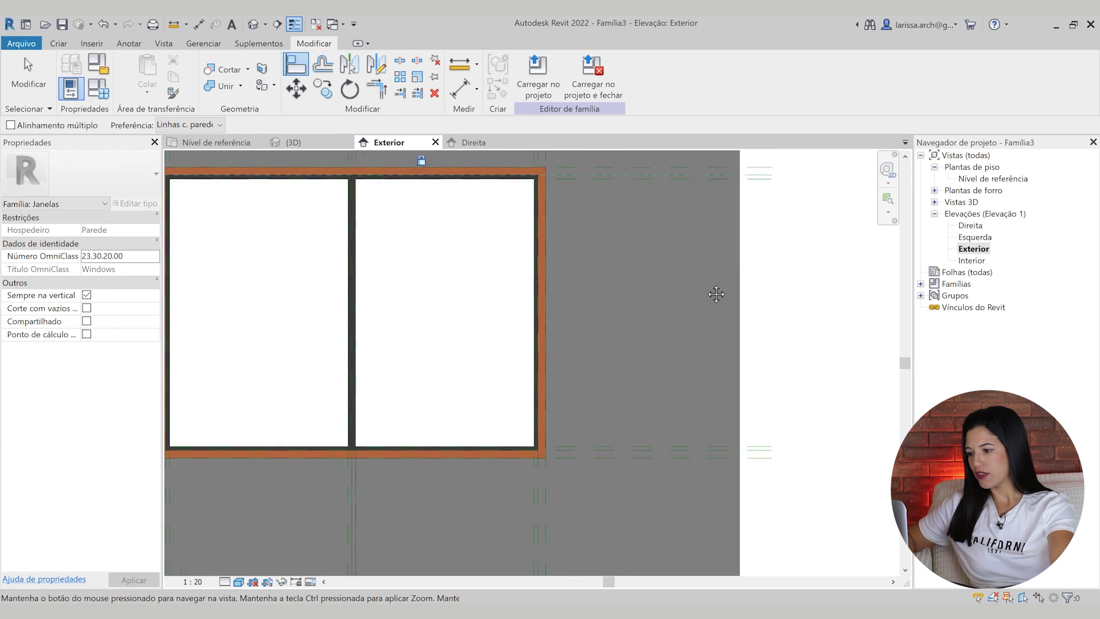
# Align the central extrusion's lower end to the frame's lower inner reference plane and lock the alignment.
pyautogui.scroll(2, 688, 378)
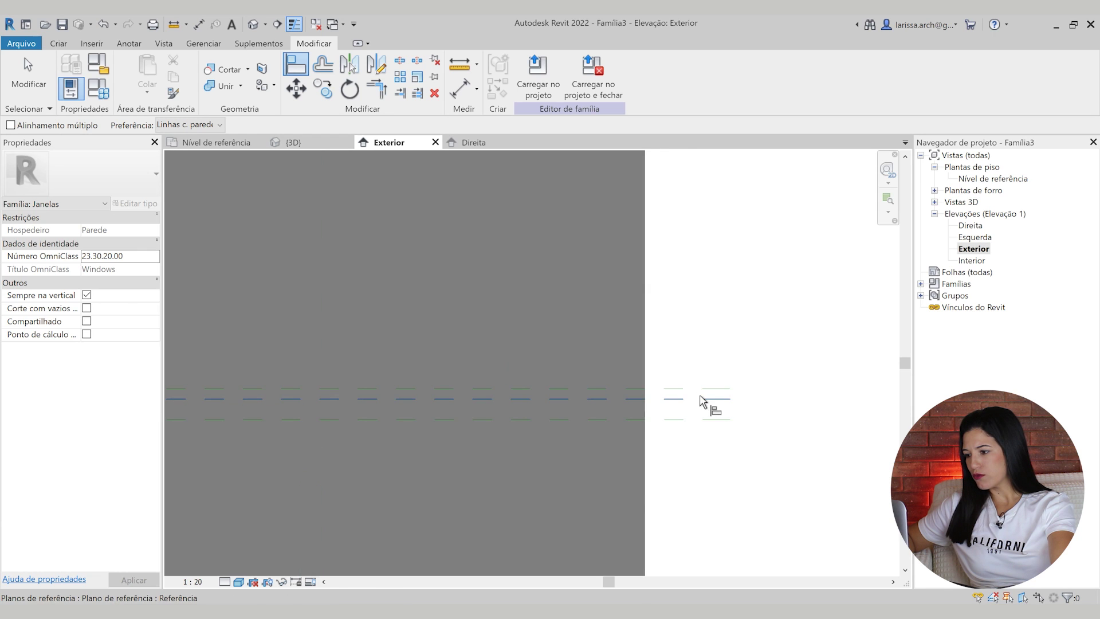
pyautogui.click(701, 398)
pyautogui.scroll(-8, 700, 397)
pyautogui.scroll(2, 616, 461)
pyautogui.scroll(1, 545, 497)
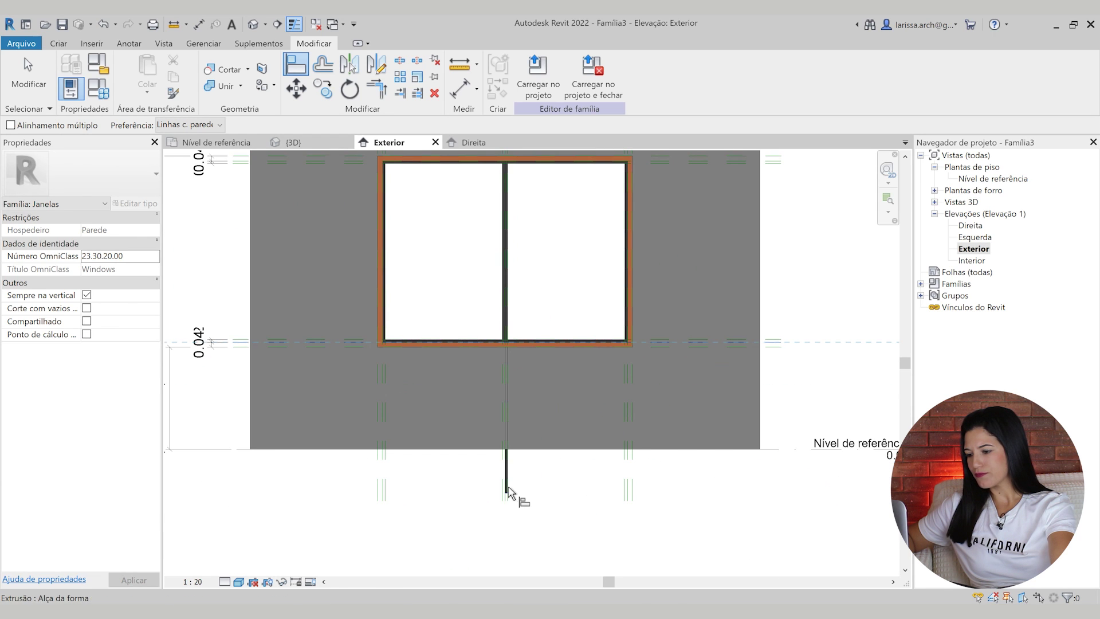
pyautogui.click(509, 490)
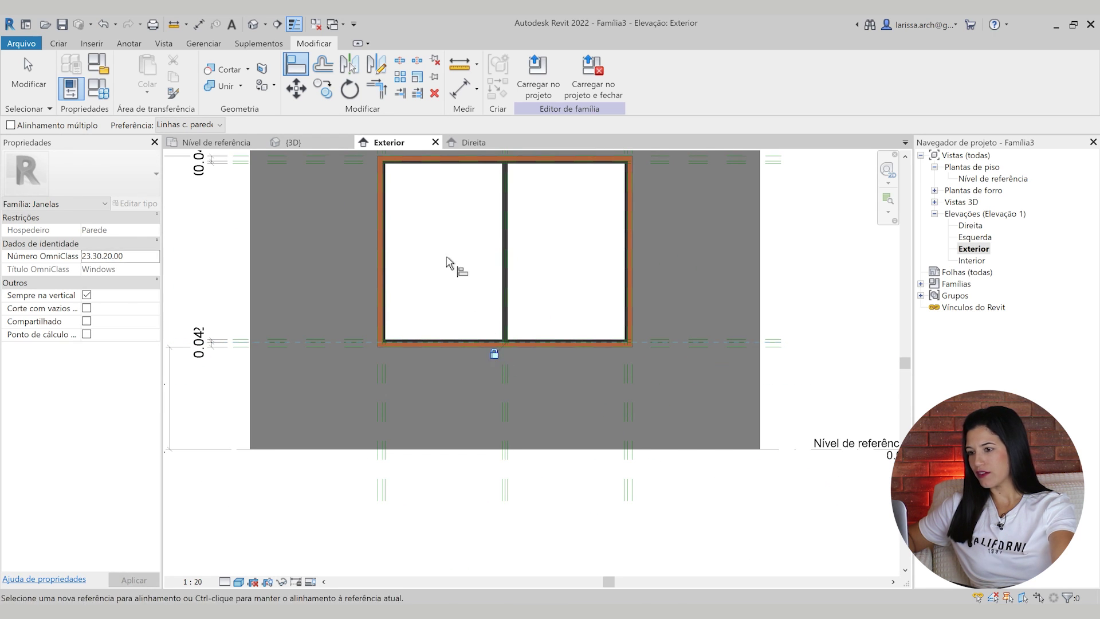
# In the 3D view, join the central extrusion's geometry with the adjacent sash frame.
pyautogui.click(252, 24)
pyautogui.scroll(-2, 521, 334)
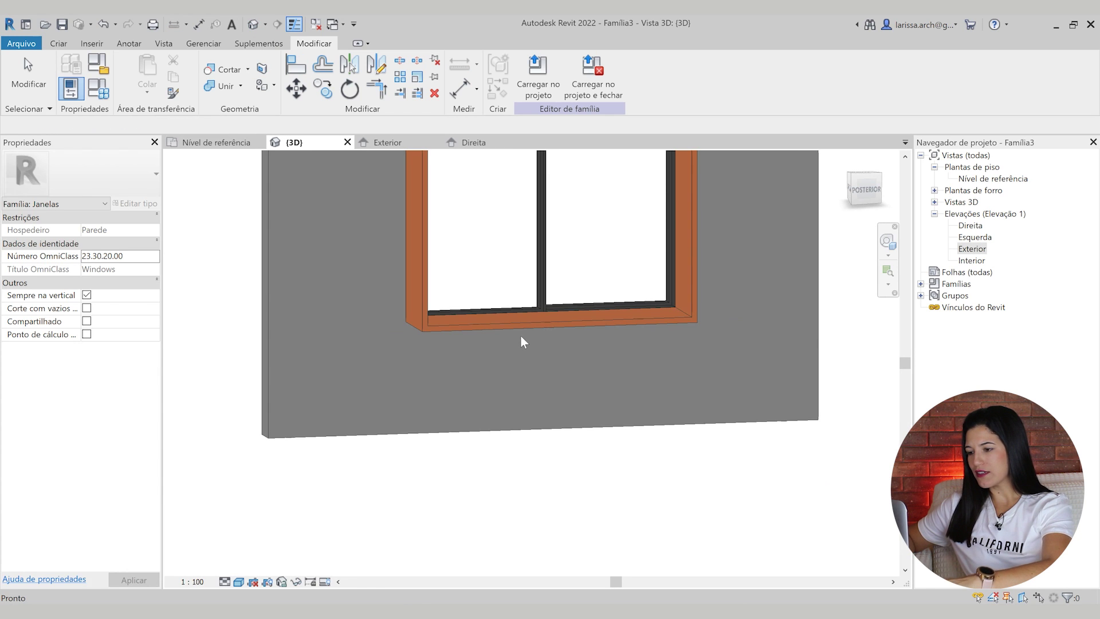
pyautogui.keyDown('shift'); pyautogui.moveTo(549, 329); pyautogui.dragTo(535, 362, button='middle'); pyautogui.keyUp('shift')
pyautogui.scroll(3, 582, 298)
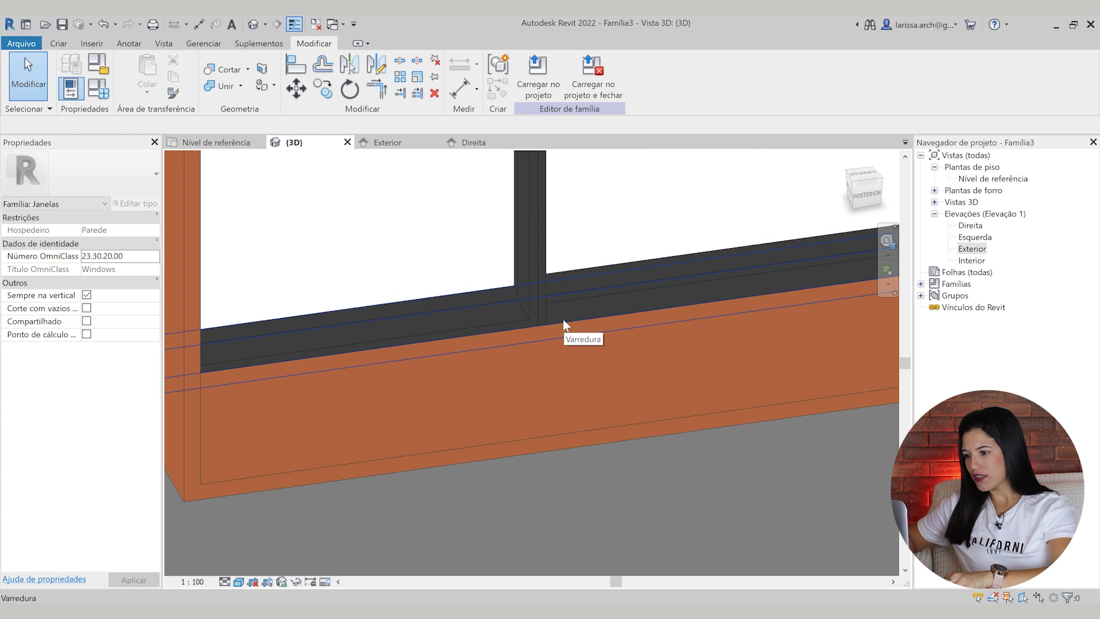
pyautogui.scroll(2, 534, 309)
pyautogui.click(534, 308)
pyautogui.keyDown('shift'); pyautogui.moveTo(534, 308); pyautogui.dragTo(457, 444, button='middle'); pyautogui.keyUp('shift')
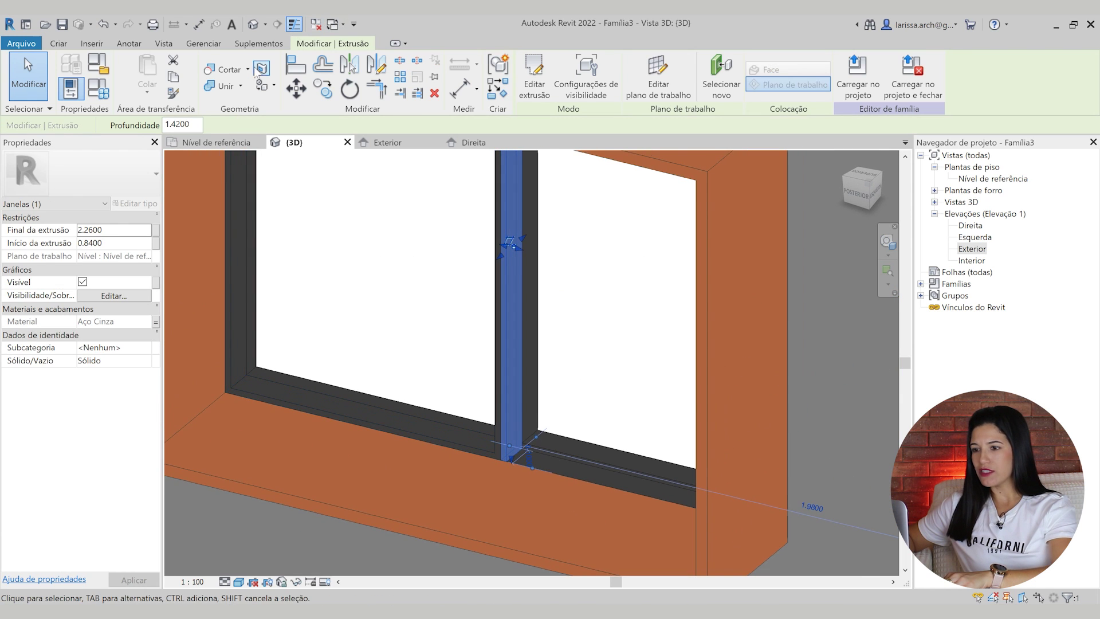
pyautogui.click(231, 89)
pyautogui.scroll(3, 504, 453)
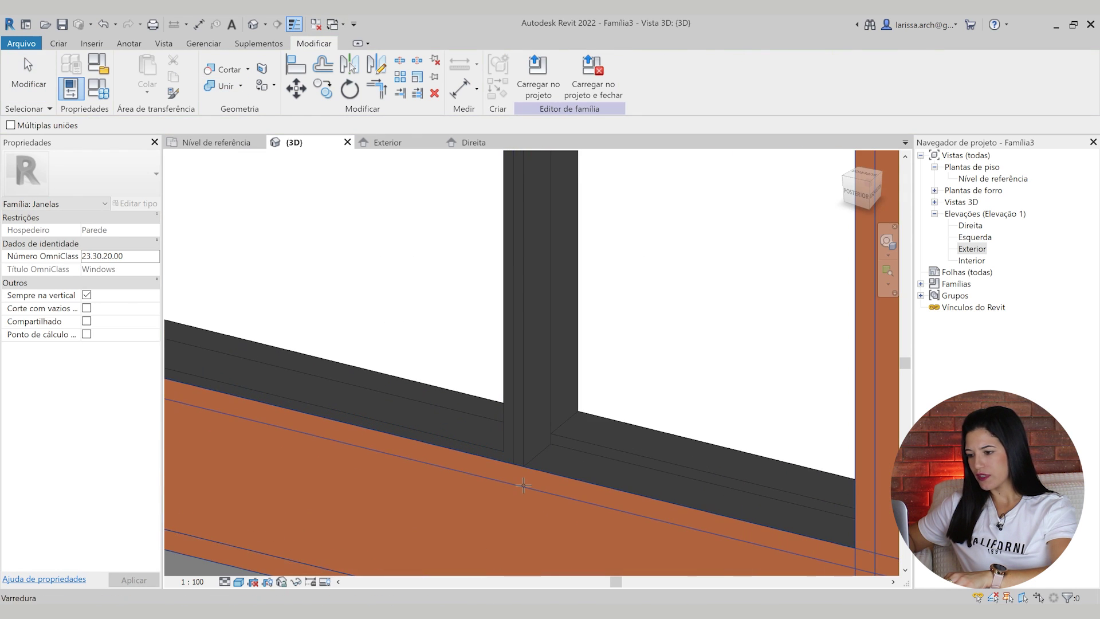
pyautogui.click(517, 452)
pyautogui.click(504, 450)
pyautogui.scroll(-6, 504, 450)
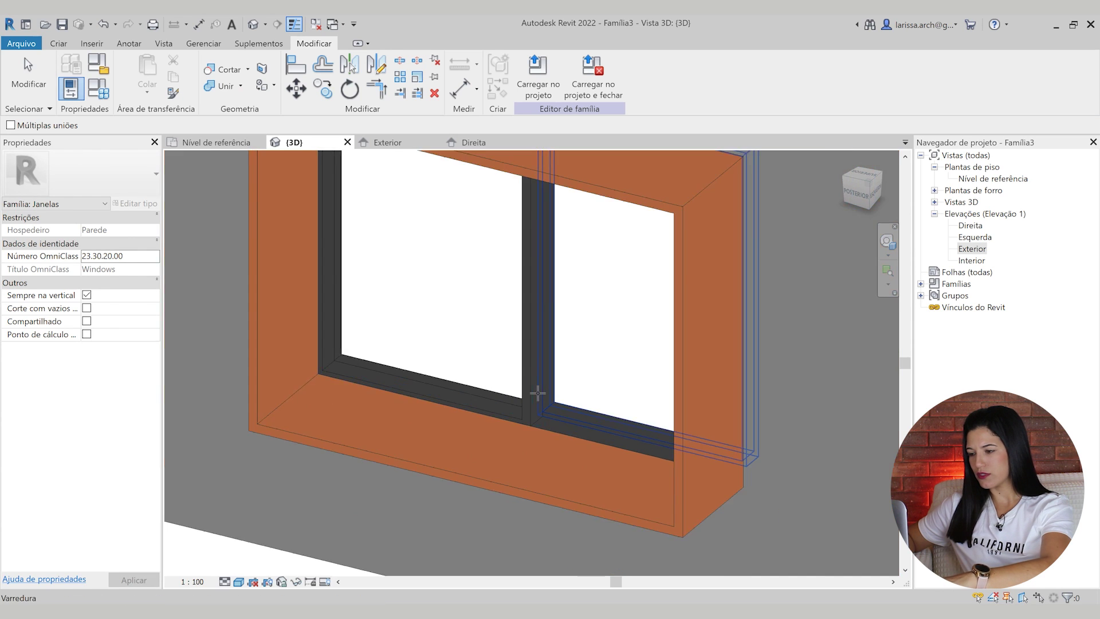
pyautogui.press('Escape')
pyautogui.keyDown('shift'); pyautogui.moveTo(544, 456); pyautogui.dragTo(745, 298, button='middle'); pyautogui.keyUp('shift')
pyautogui.doubleClick(990, 179)
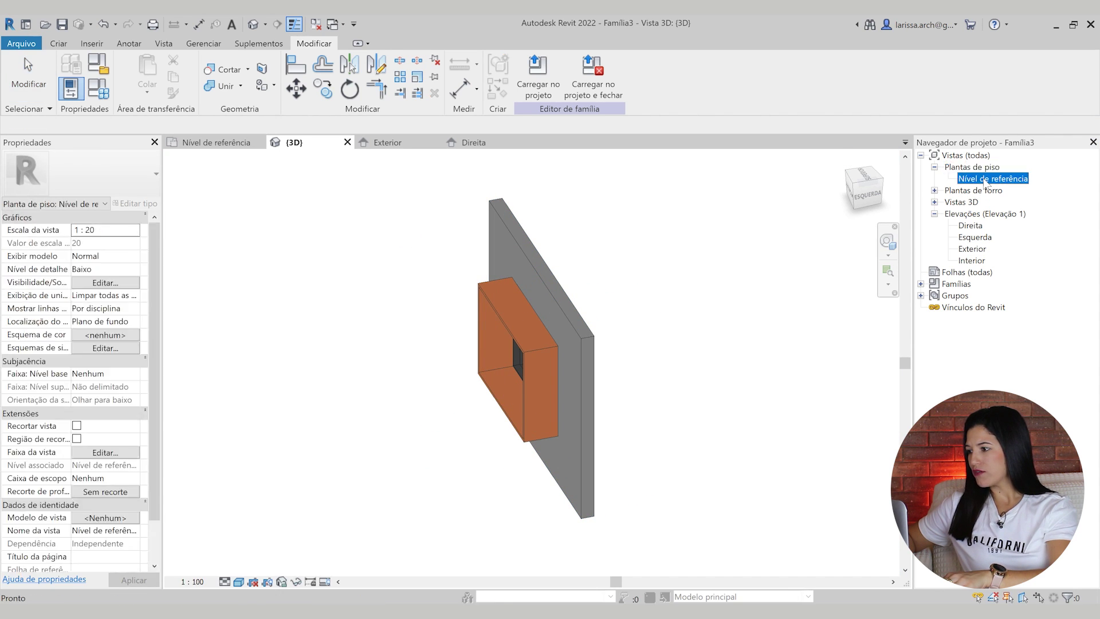
pyautogui.doubleClick(972, 249)
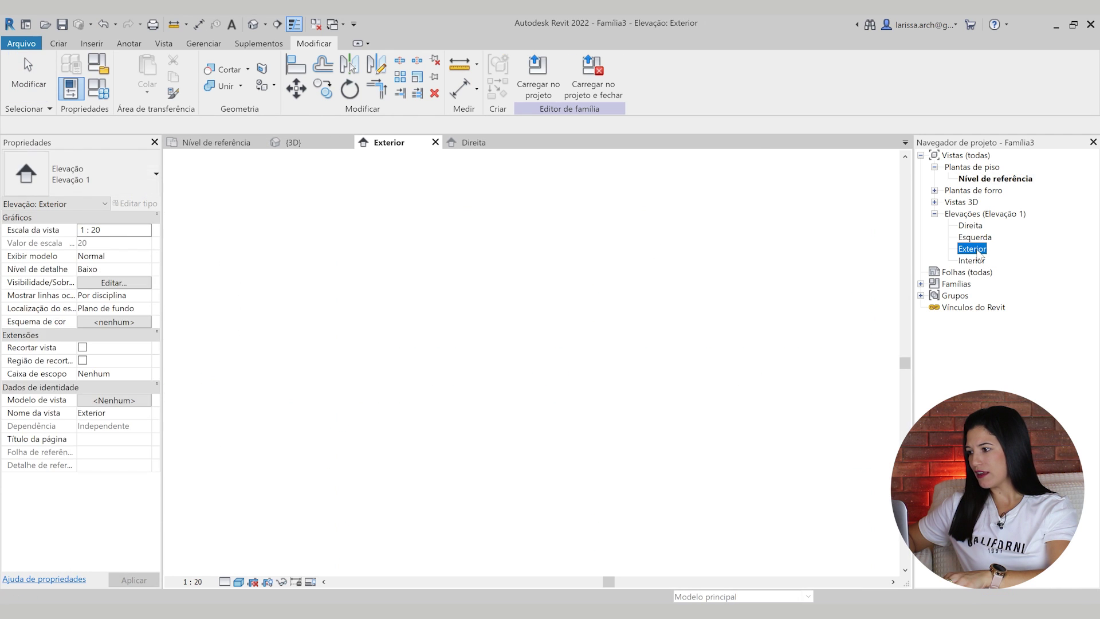
pyautogui.scroll(-2, 560, 309)
pyautogui.scroll(1, 482, 287)
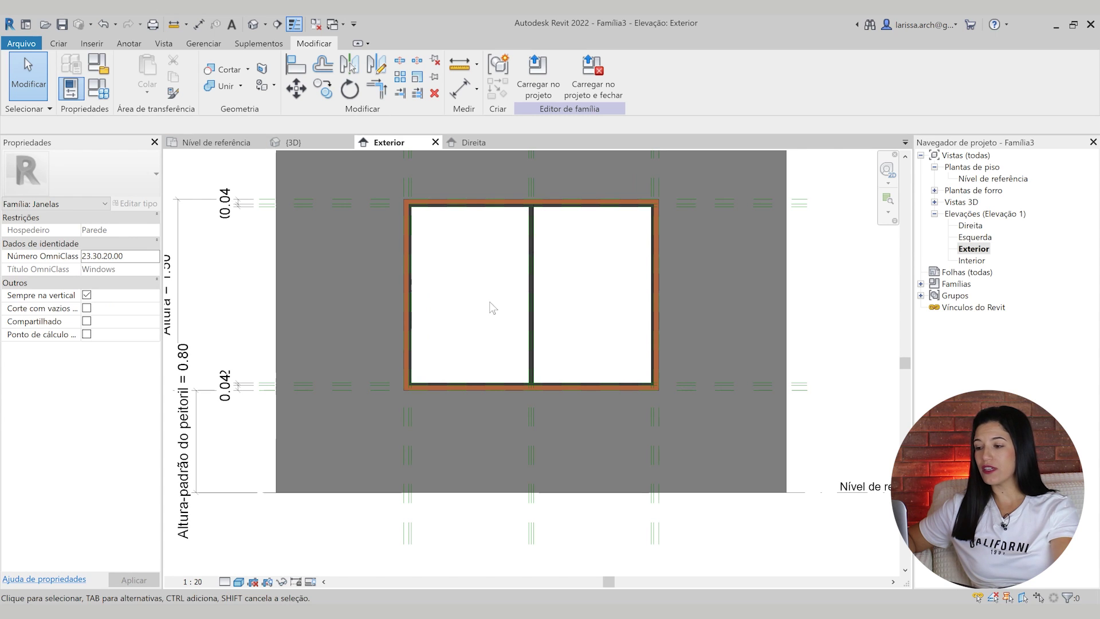
# In the Nível de referência plan, start an extrusion and sketch a rectangle over the left sash, spanning the wall's centre plane.
pyautogui.doubleClick(996, 178)
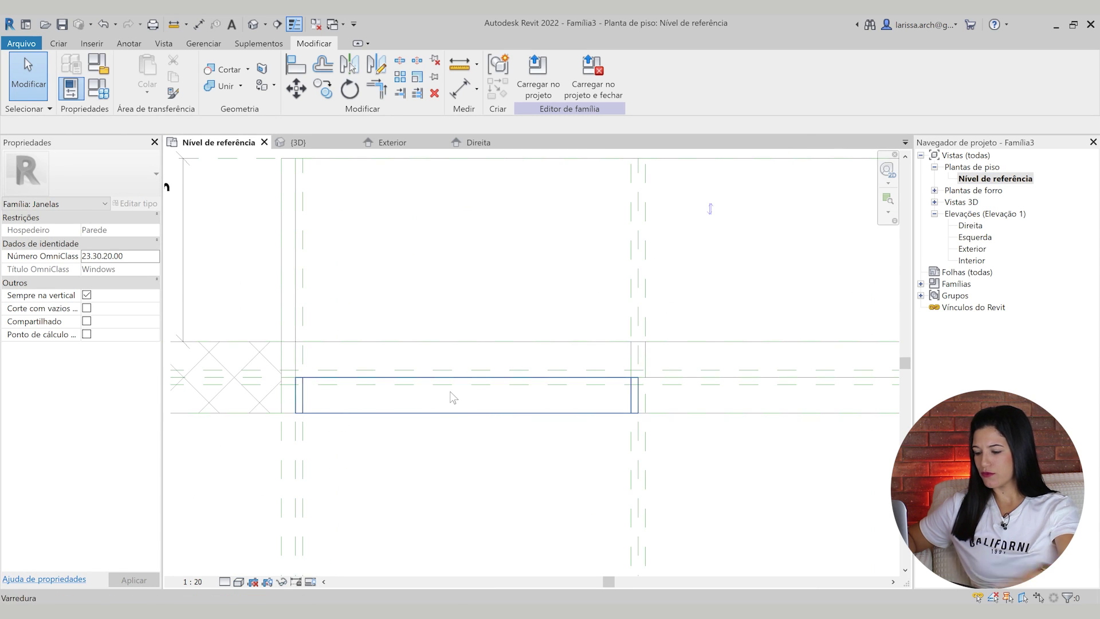
pyautogui.press('l')
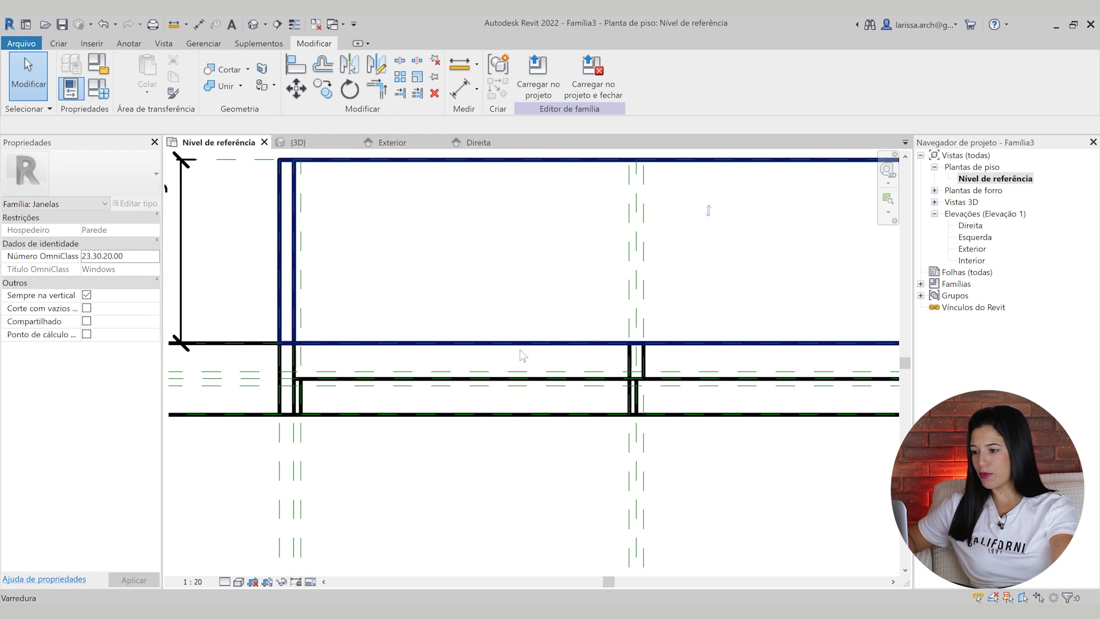
pyautogui.press('t')
pyautogui.press('l')
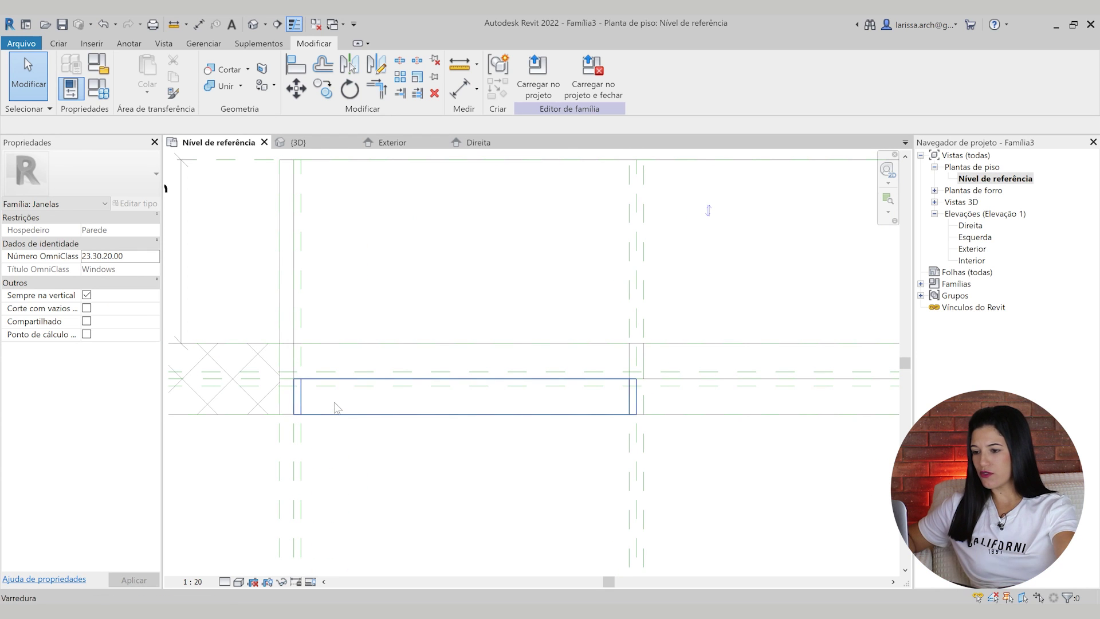
pyautogui.click(65, 38)
pyautogui.click(133, 72)
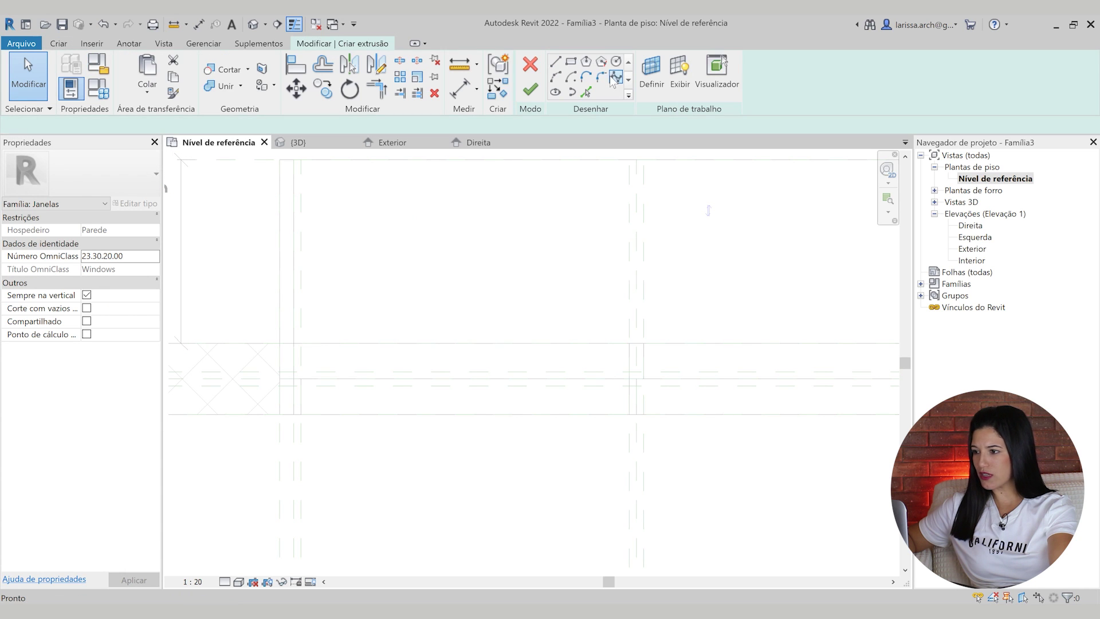
pyautogui.click(570, 62)
pyautogui.scroll(2, 309, 384)
pyautogui.click(237, 407)
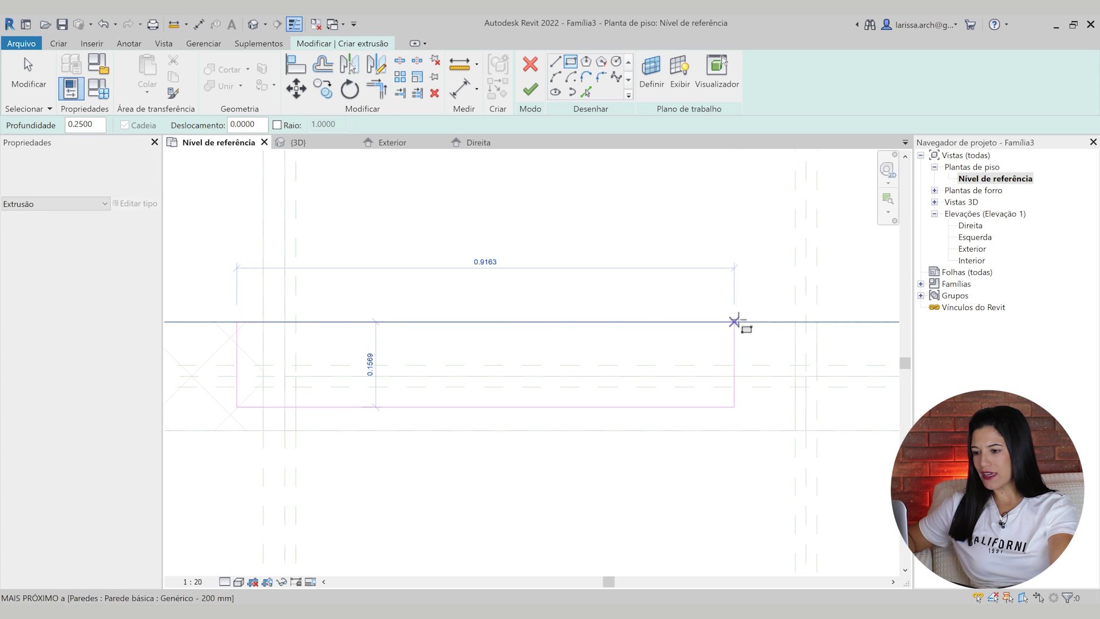
pyautogui.click(806, 358)
pyautogui.press('Escape')
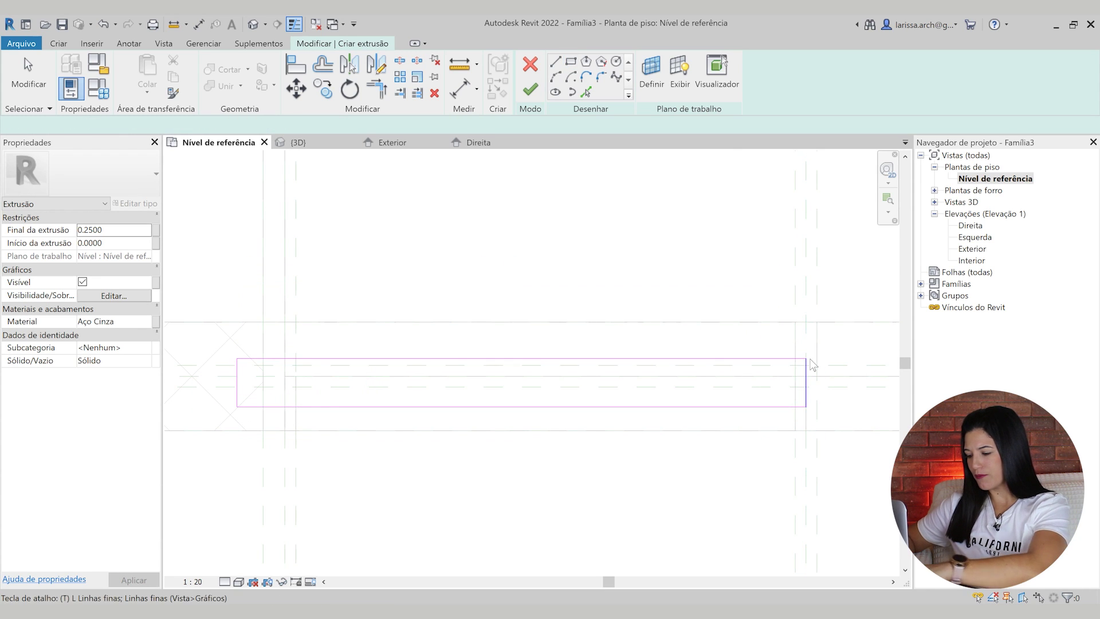
pyautogui.press('Escape')
# Turn off thin lines and set the plan view's scale to 1:10.
pyautogui.press('t')
pyautogui.press('l')
pyautogui.scroll(-1, 806, 359)
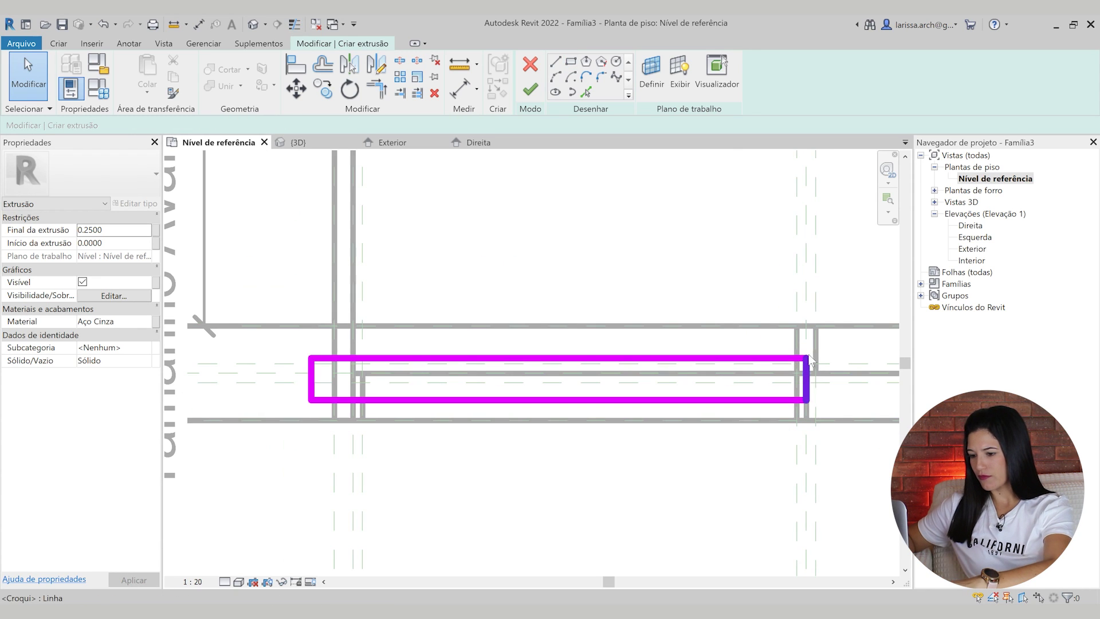
pyautogui.click(203, 583)
pyautogui.click(215, 453)
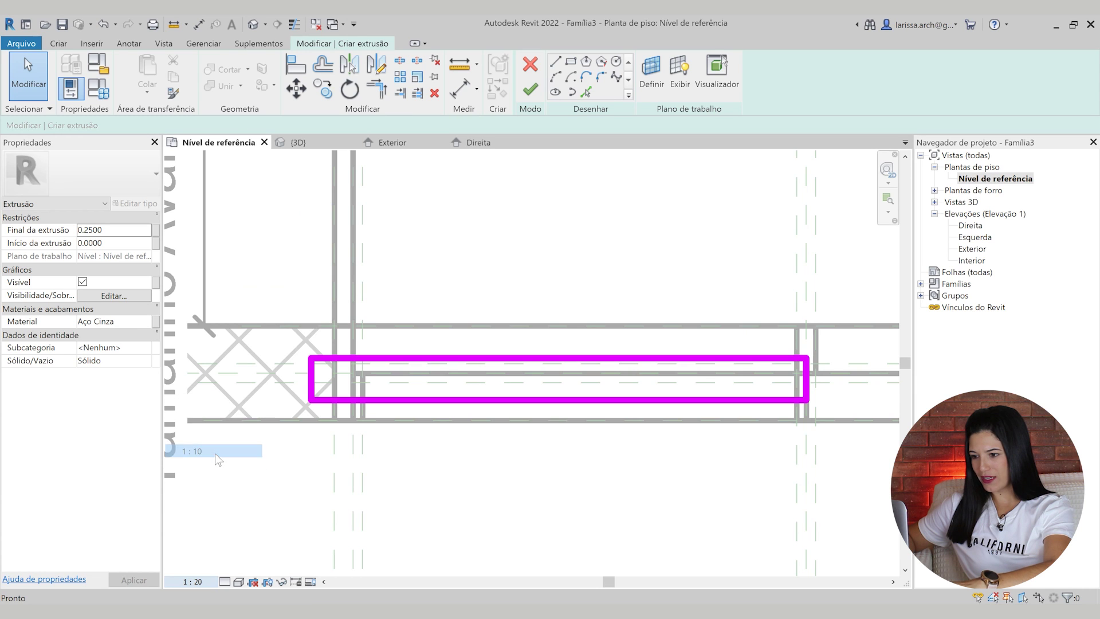
# Align the sketched rectangle's top edge to the wall's centre reference plane and lock the alignment.
pyautogui.scroll(2, 411, 347)
pyautogui.press('a')
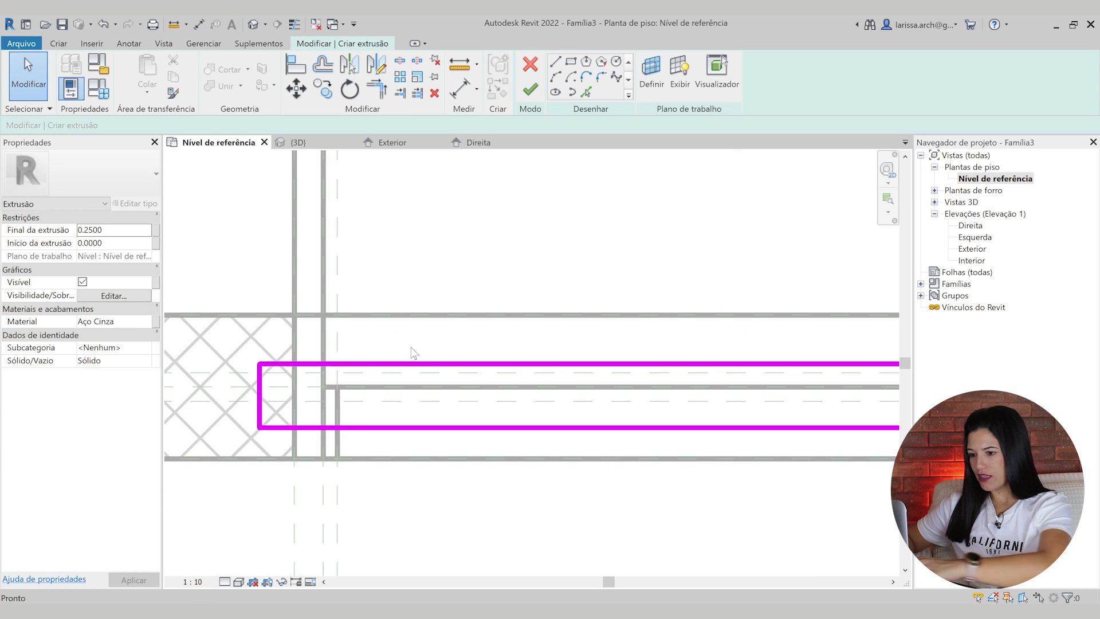
pyautogui.scroll(-1, 414, 351)
pyautogui.scroll(1, 269, 401)
pyautogui.press('l')
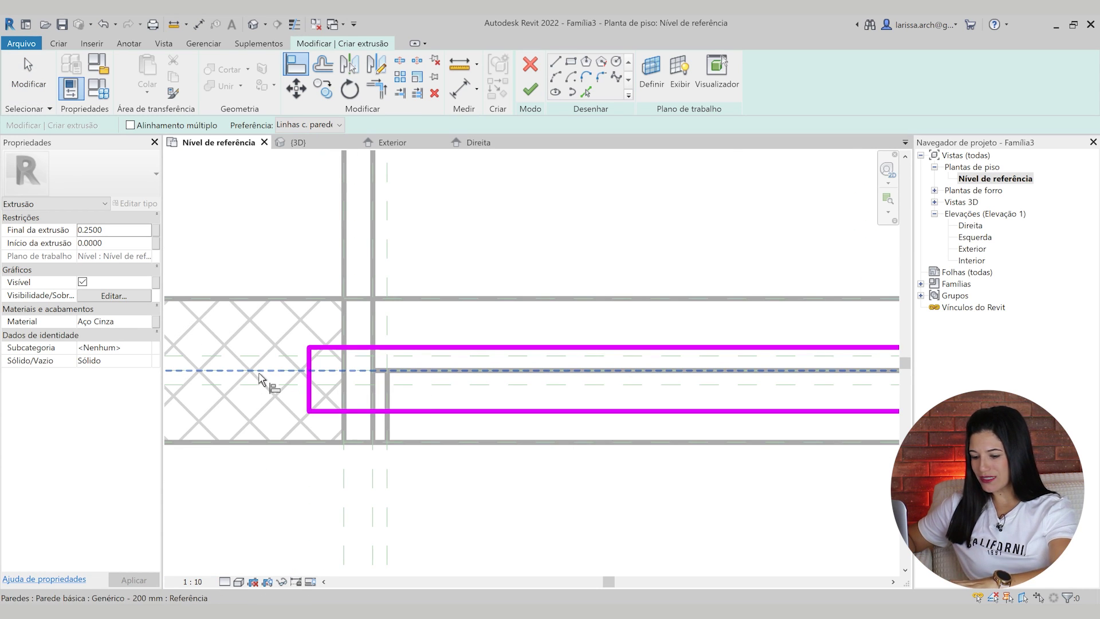
pyautogui.click(364, 348)
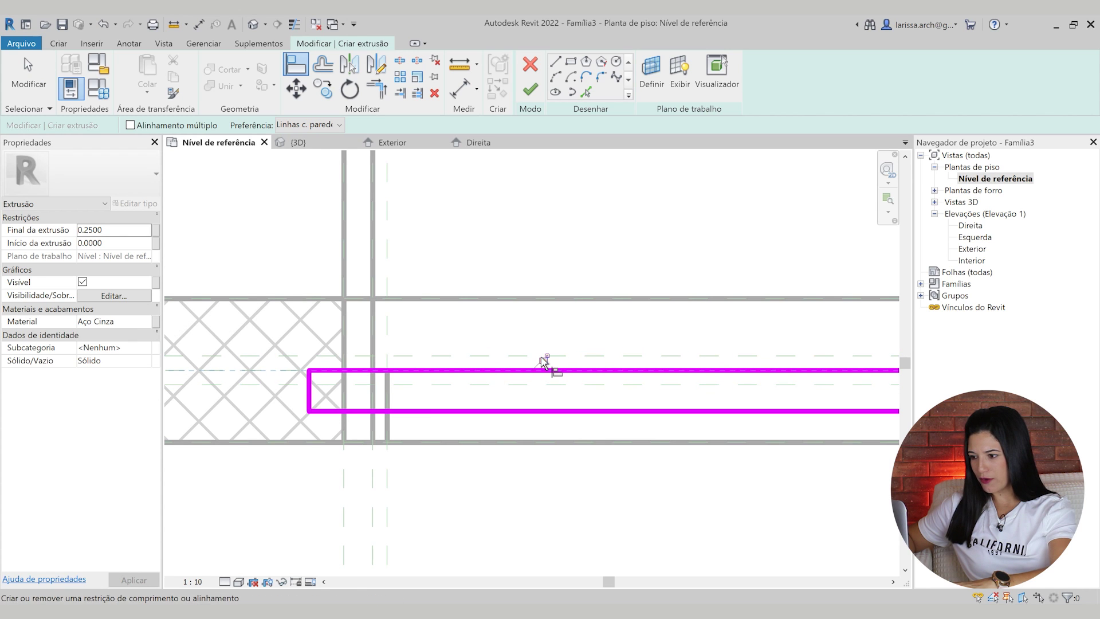
# Align and lock the rectangle's left edge to the sash's inner vertical reference plane and its bottom edge to the reference plane just below centre.
pyautogui.scroll(1, 389, 498)
pyautogui.click(385, 440)
pyautogui.click(268, 331)
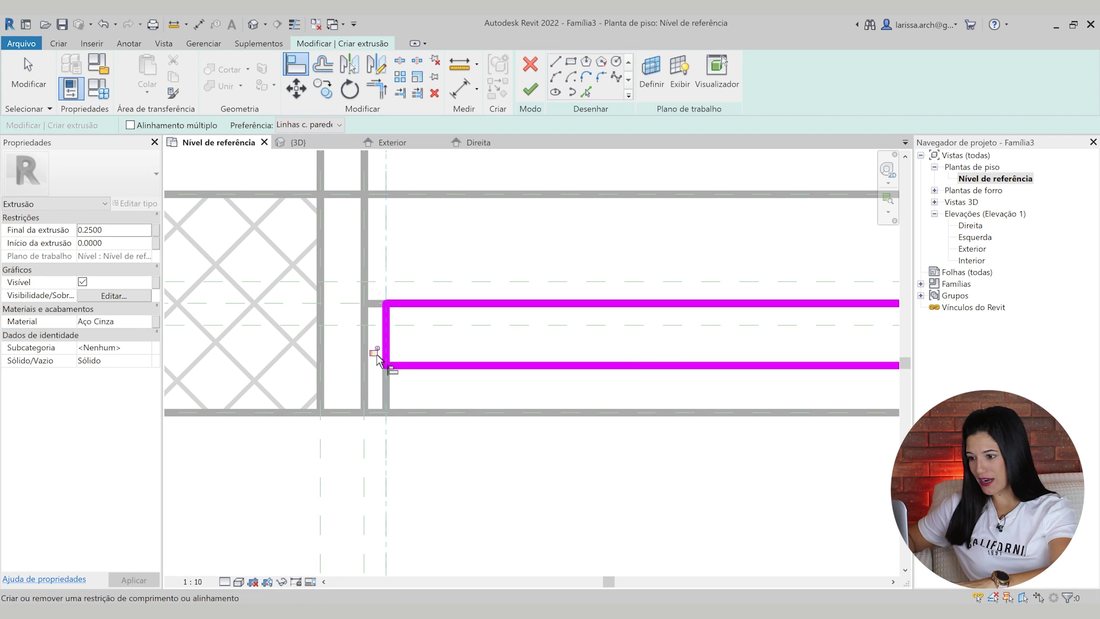
pyautogui.press('Tab')
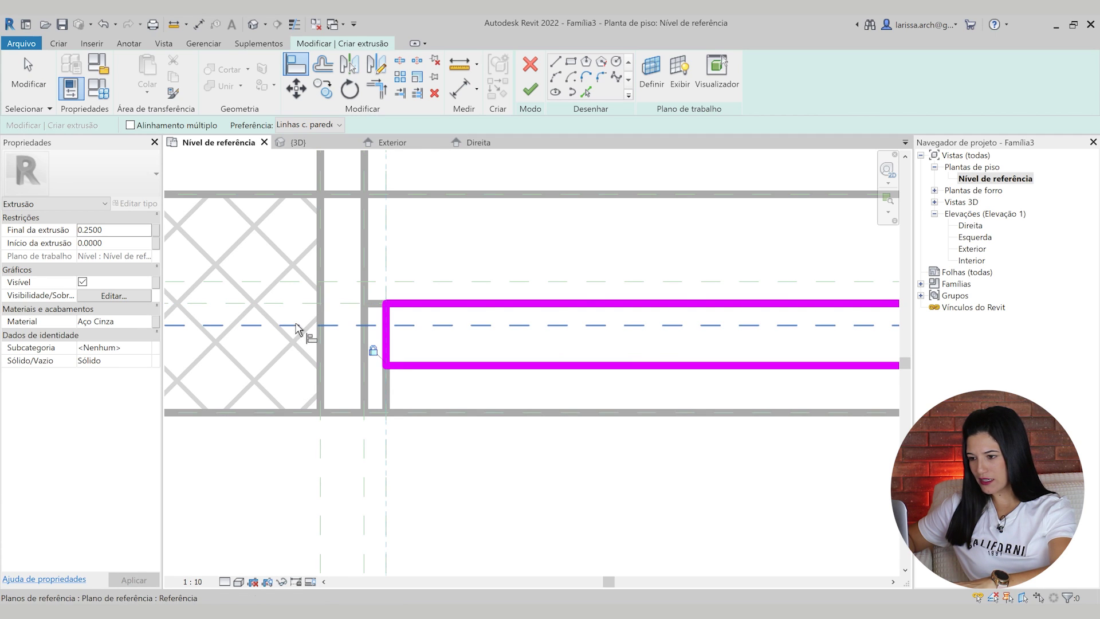
pyautogui.click(297, 329)
pyautogui.click(421, 367)
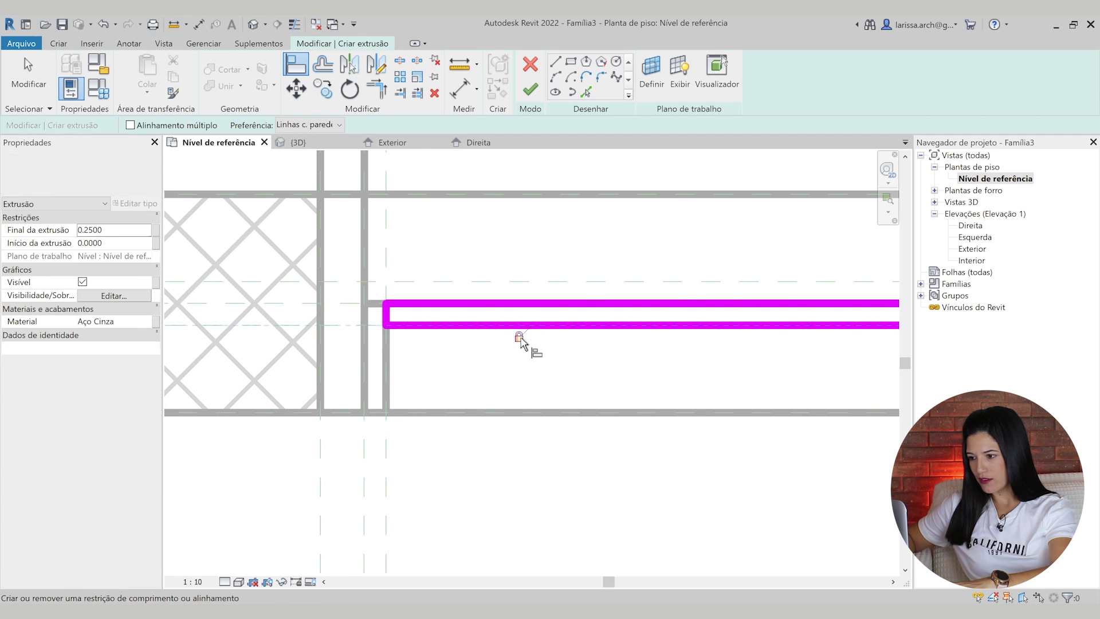
# Align the rectangle's right edge to the vertical reference plane at the inner edge of the sash's right stile.
pyautogui.scroll(-2, 522, 343)
pyautogui.moveTo(803, 371); pyautogui.dragTo(353, 336, button='middle')
pyautogui.scroll(2, 532, 315)
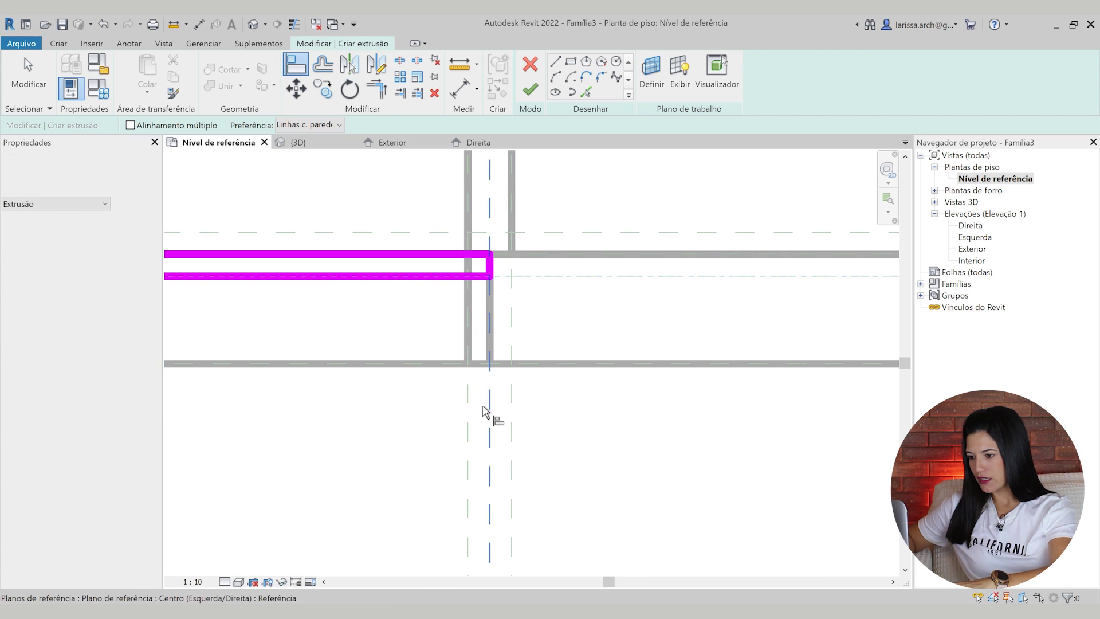
pyautogui.scroll(2, 496, 269)
pyautogui.click(489, 264)
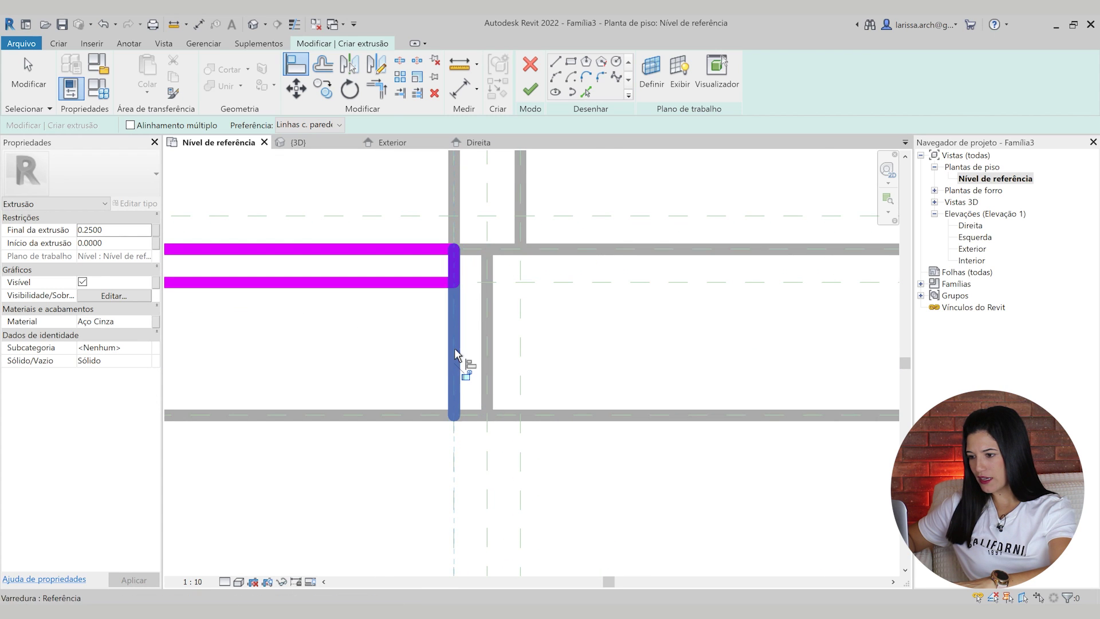
# Sketch a second rectangle roughly over the right sash in the plan view, extending beyond both wall faces.
pyautogui.scroll(-2, 468, 374)
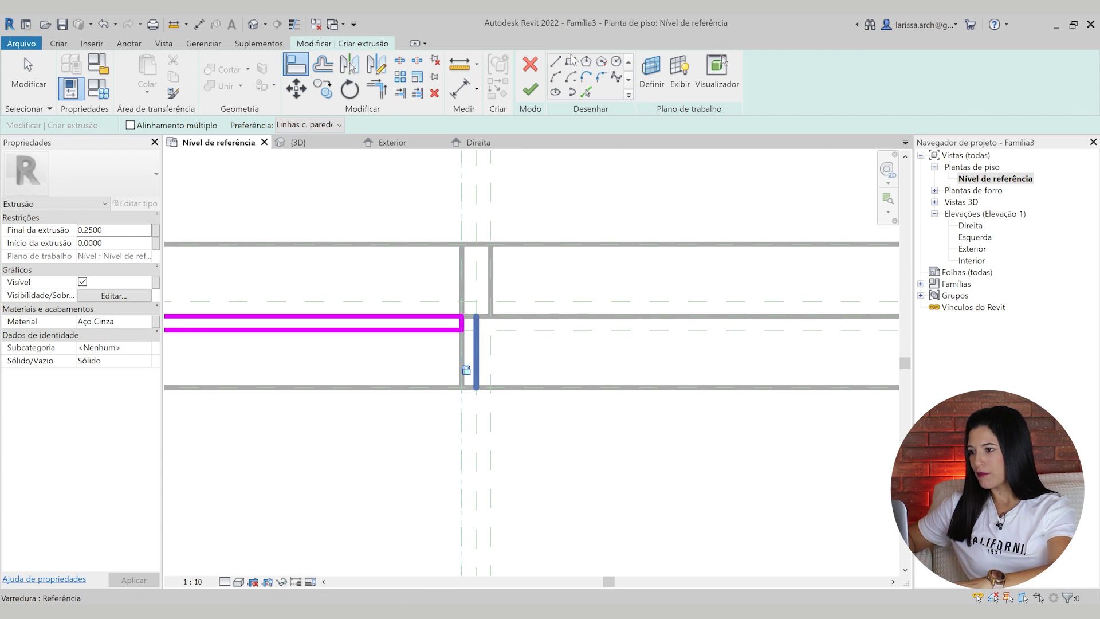
pyautogui.scroll(-3, 517, 228)
pyautogui.click(517, 203)
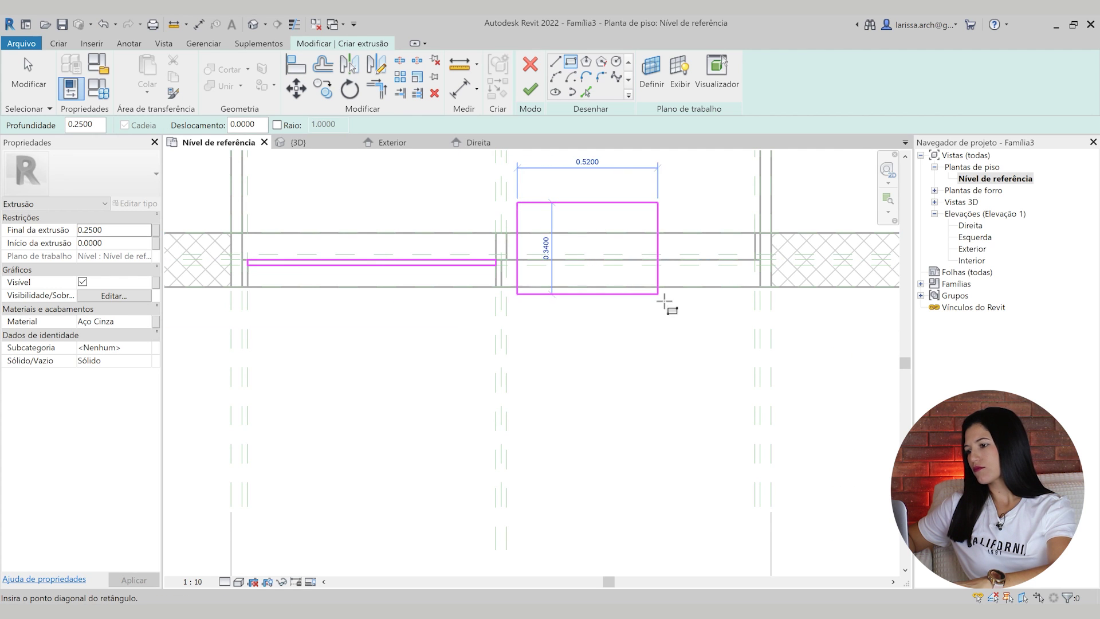
pyautogui.click(750, 319)
pyautogui.press('Escape')
pyautogui.scroll(2, 753, 235)
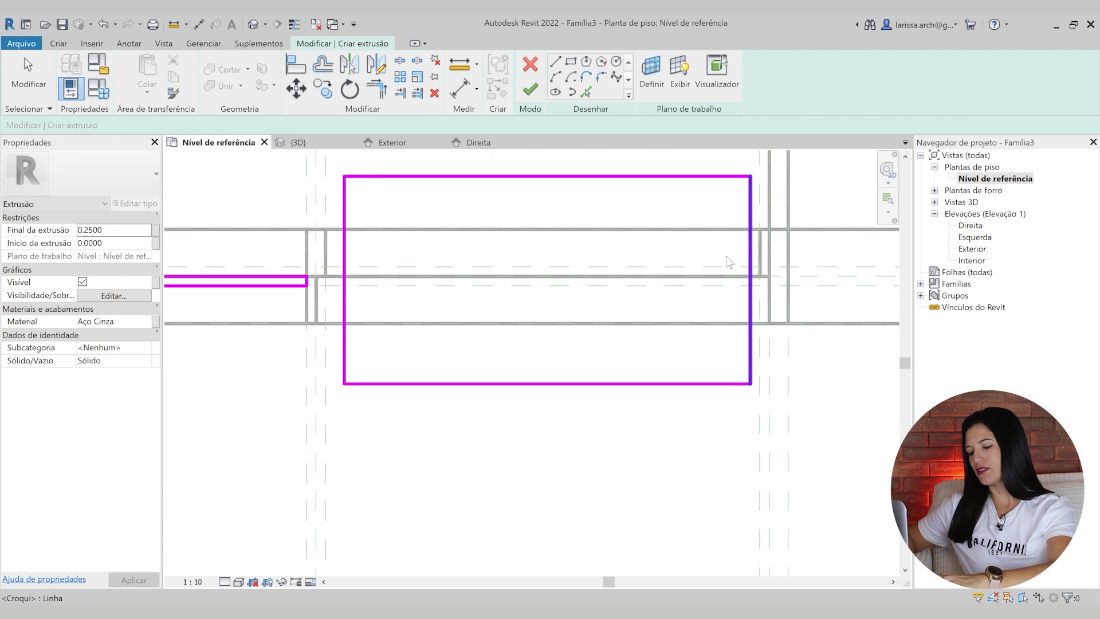
pyautogui.moveTo(743, 248); pyautogui.dragTo(695, 293, button='middle')
# Align the rectangle's right edge to the right stile's inner reference plane, and align and lock its top edge to the plane just above centre.
pyautogui.press('a')
pyautogui.press('l')
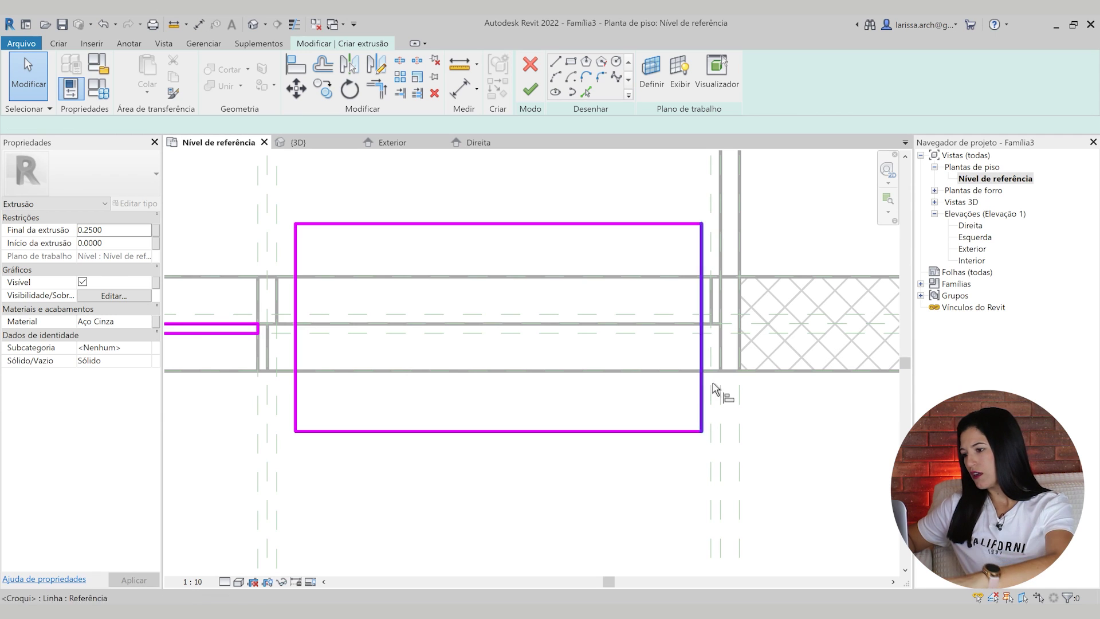
pyautogui.scroll(1, 718, 386)
pyautogui.click(711, 315)
pyautogui.click(700, 338)
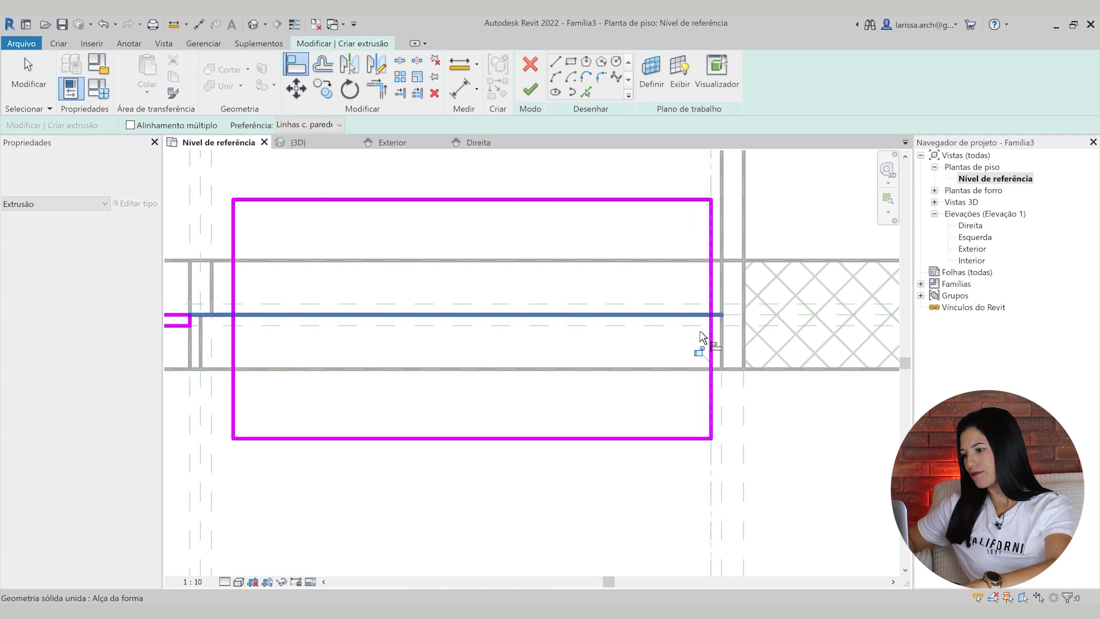
pyautogui.click(668, 304)
pyautogui.click(538, 200)
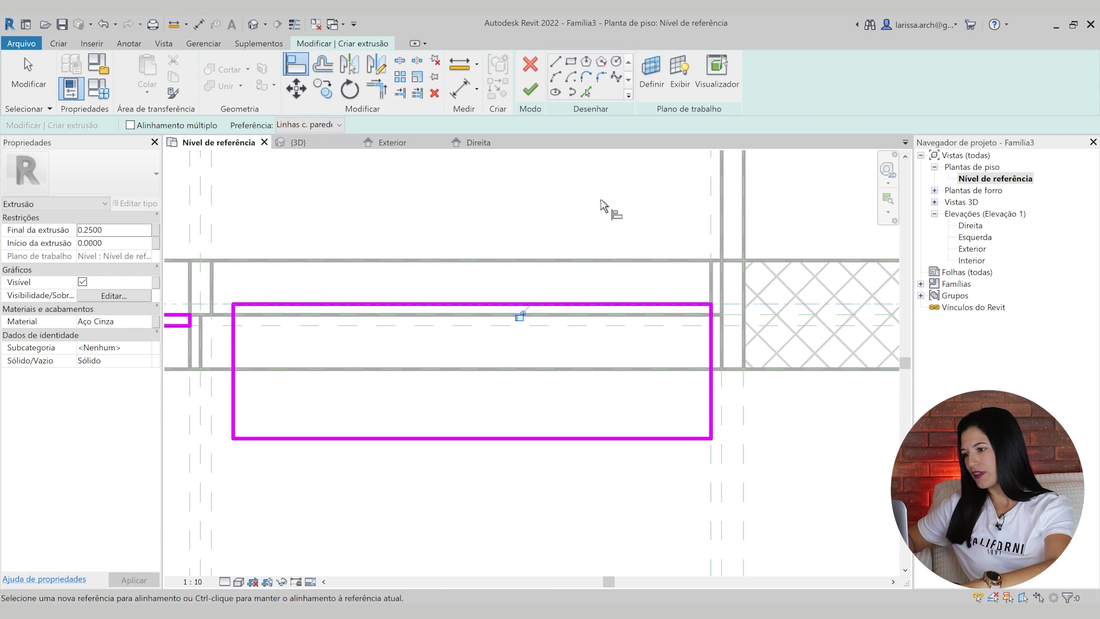
# Align and lock the rectangle's left edge to the vertical reference plane at the inner edge of the sash's left stile.
pyautogui.moveTo(544, 312); pyautogui.dragTo(857, 280, button='middle')
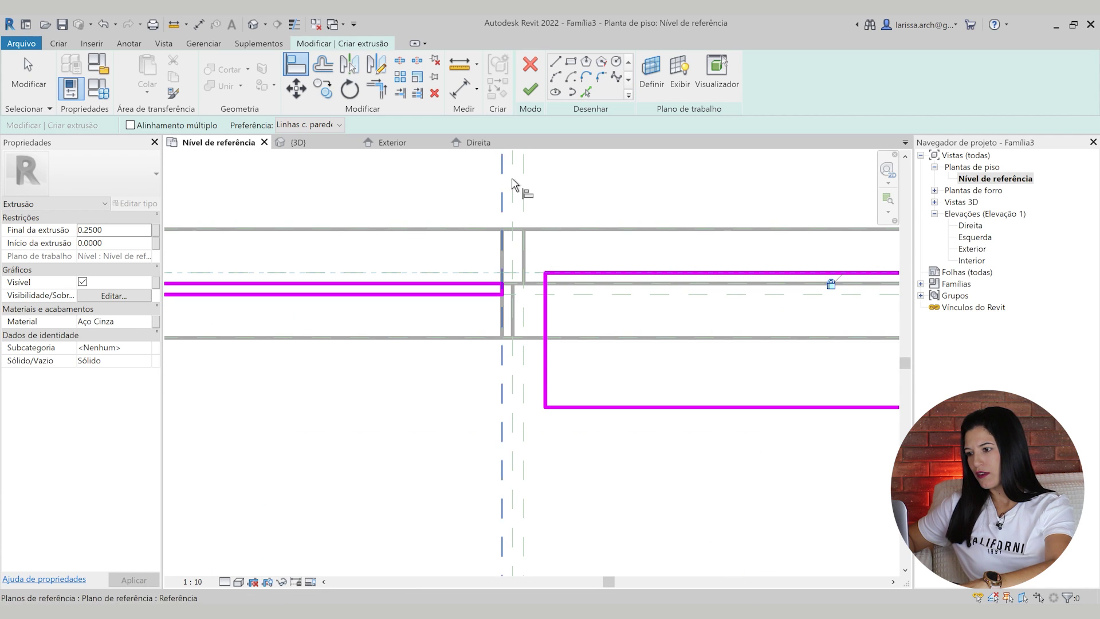
pyautogui.click(524, 209)
pyautogui.click(545, 338)
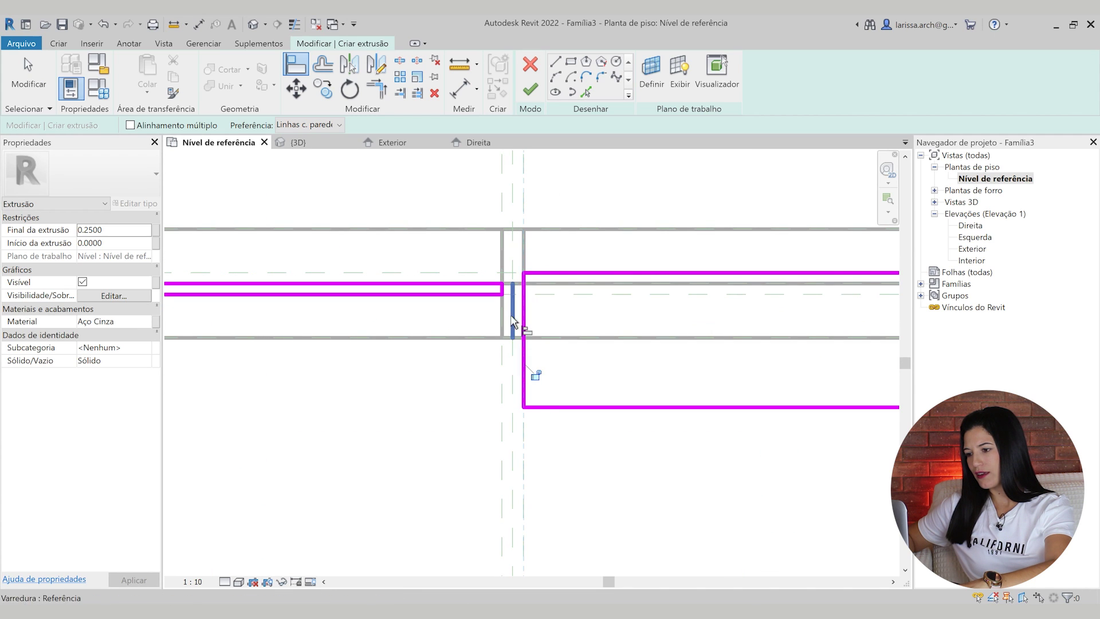
# Align the rectangle's bottom edge to the Centro (Frente/Trás) reference plane and lock the alignment.
pyautogui.scroll(3, 567, 292)
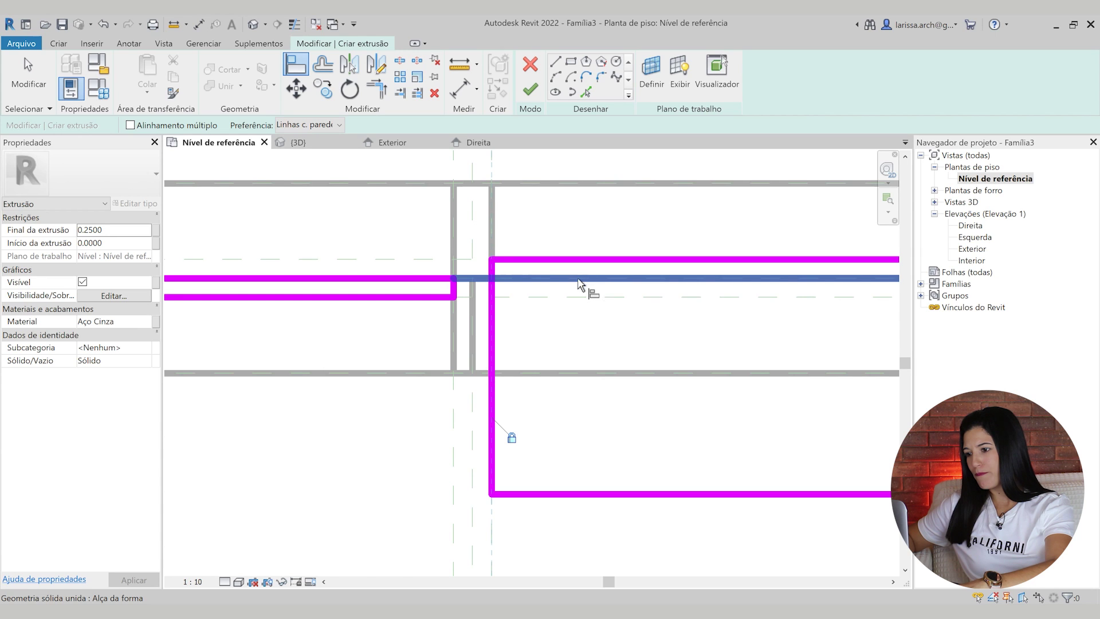
pyautogui.scroll(1, 580, 280)
pyautogui.press('Tab')
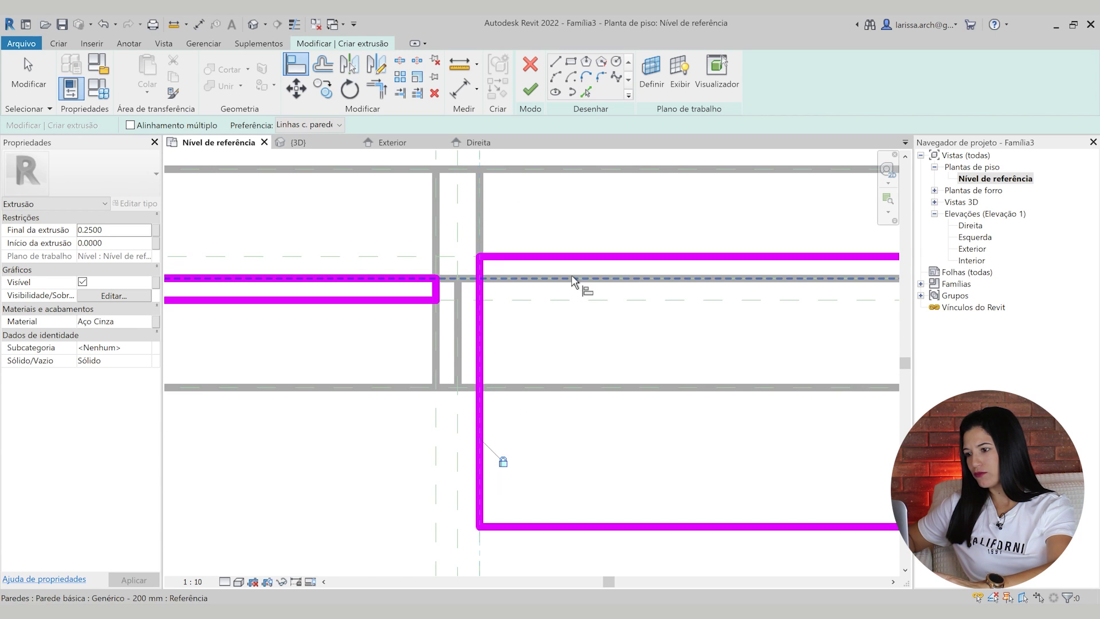
pyautogui.press('Escape')
pyautogui.press('Escape')
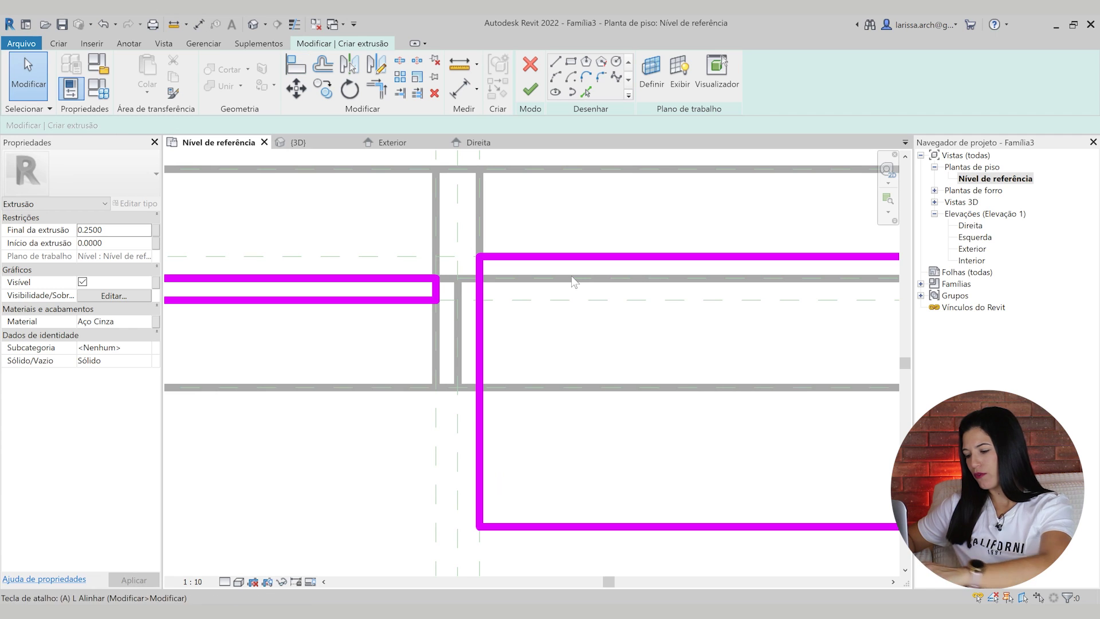
pyautogui.press('a')
pyautogui.press('l')
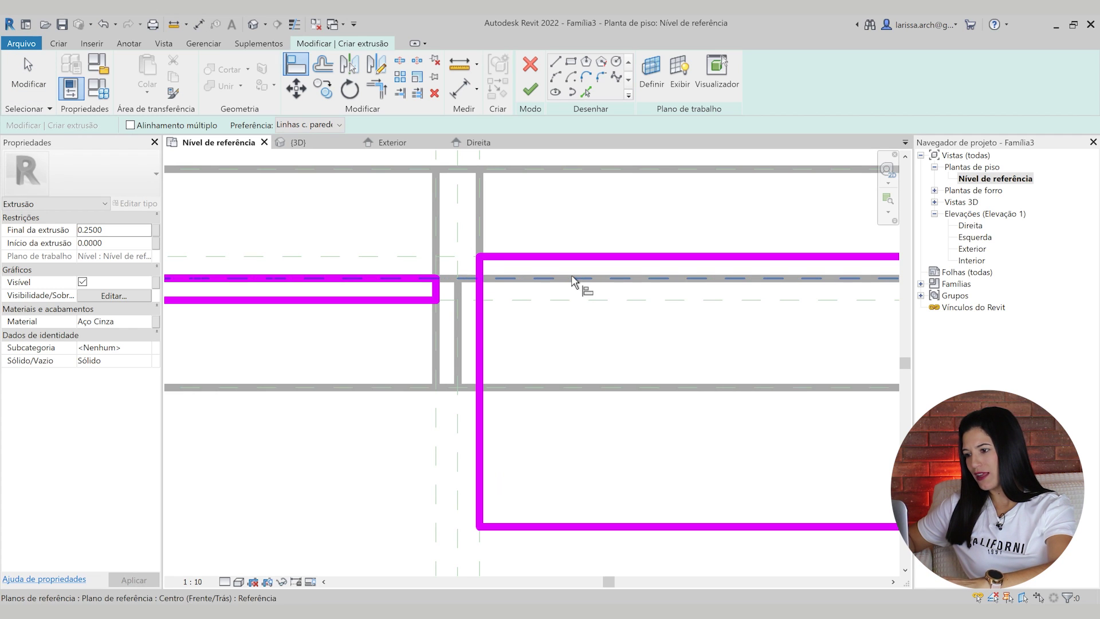
pyautogui.scroll(-4, 572, 276)
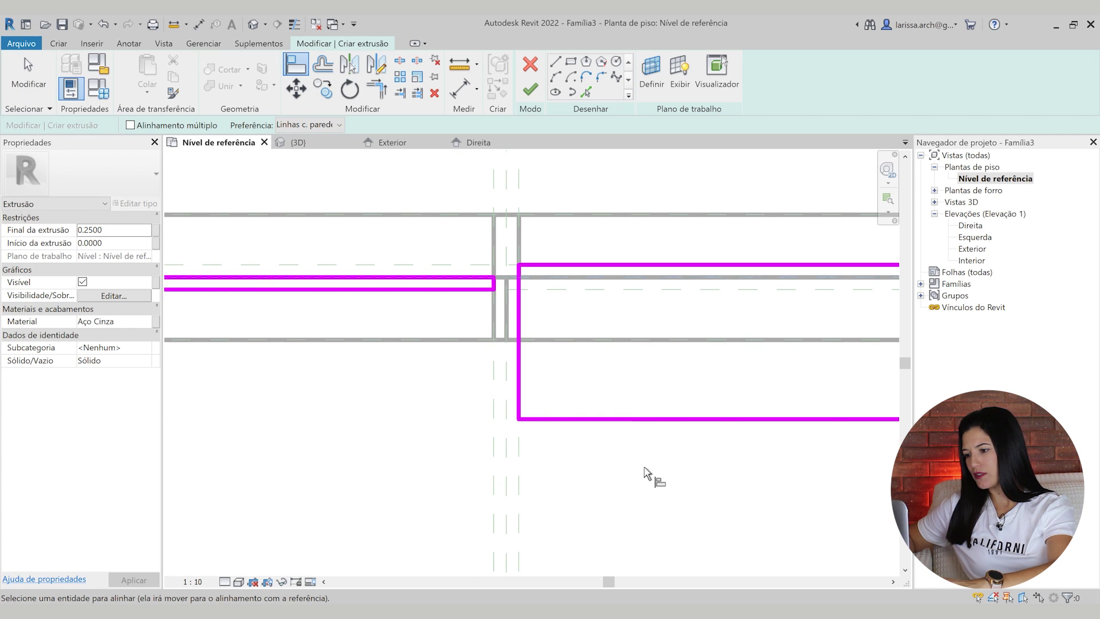
pyautogui.click(641, 426)
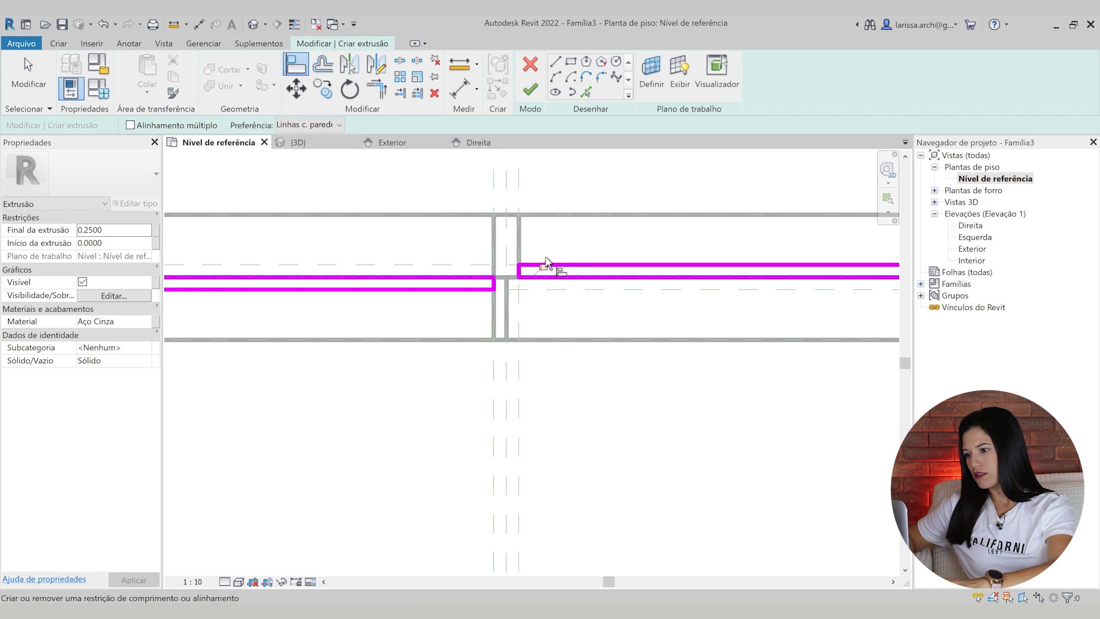
pyautogui.scroll(-8, 575, 271)
pyautogui.press('Escape')
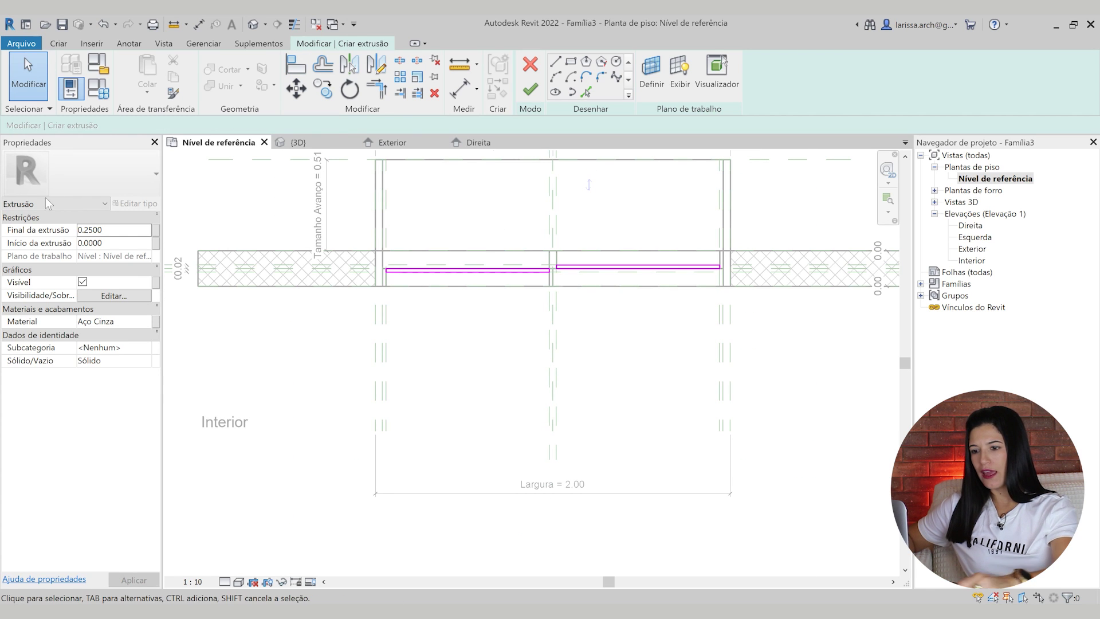
# Create a type parameter named Material Translúcido, associate it with the extrusion's material, and finish the extrusion.
pyautogui.click(156, 320)
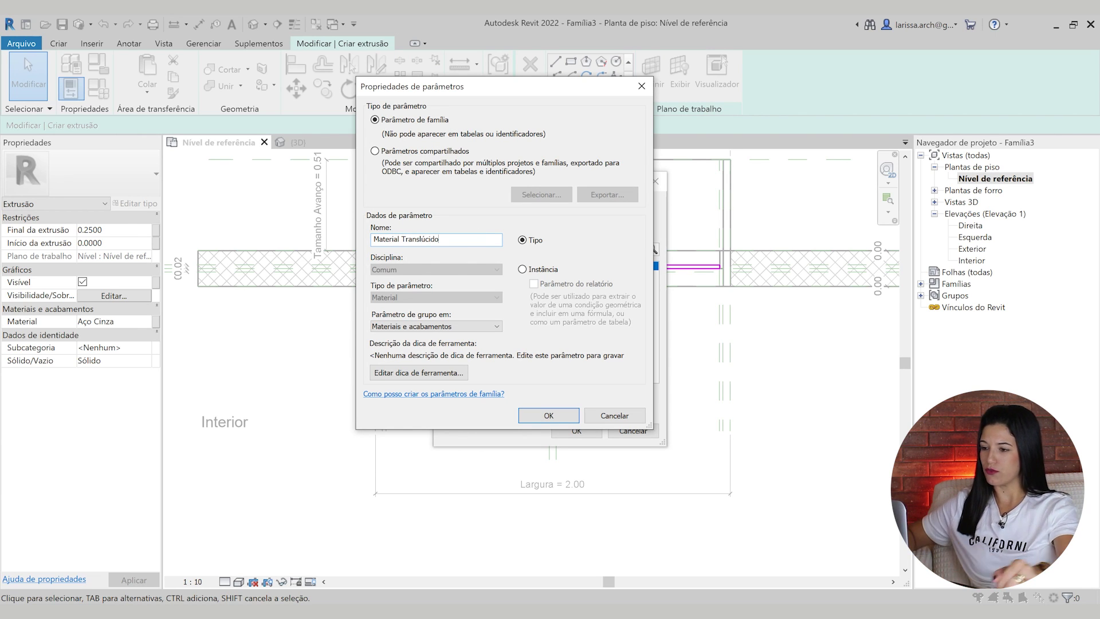
pyautogui.click(573, 415)
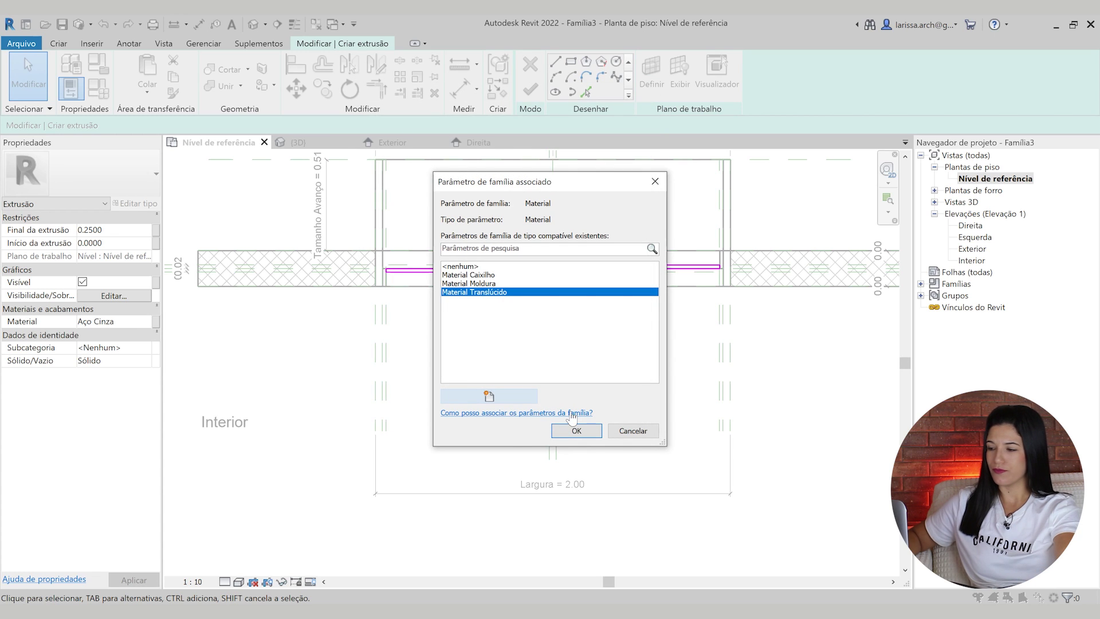
pyautogui.click(578, 434)
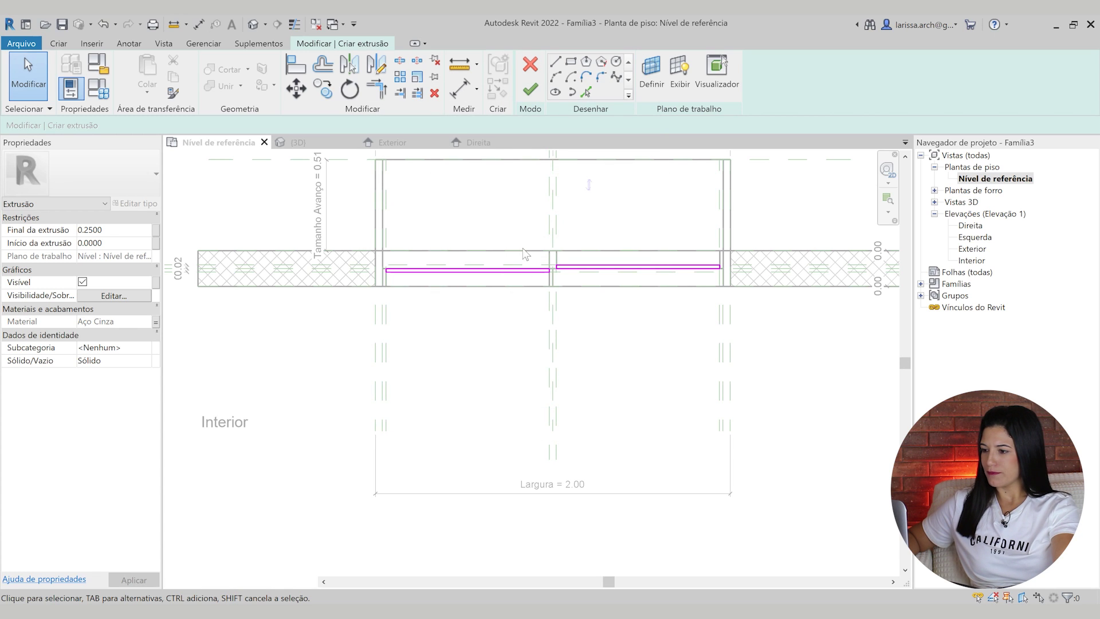
pyautogui.click(530, 89)
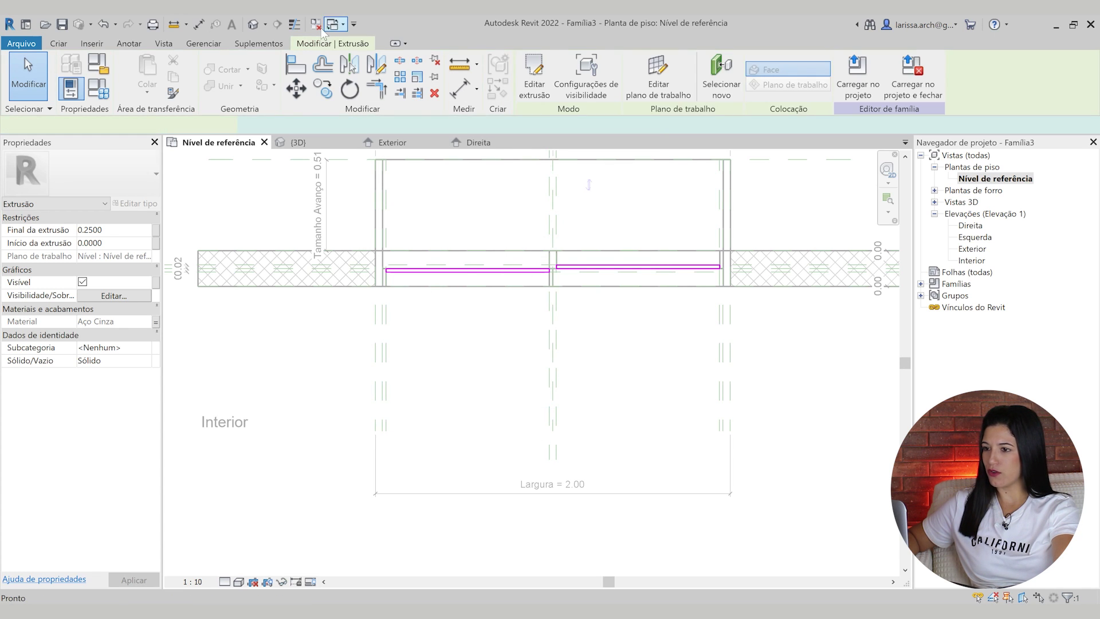
# In the 3D view, stretch the two-pane extrusion down clear of the wall, starting at -0.8000 and ending at -0.3070.
pyautogui.click(253, 24)
pyautogui.press('Escape')
pyautogui.keyDown('shift'); pyautogui.moveTo(505, 325); pyautogui.dragTo(533, 363, button='middle'); pyautogui.keyUp('shift')
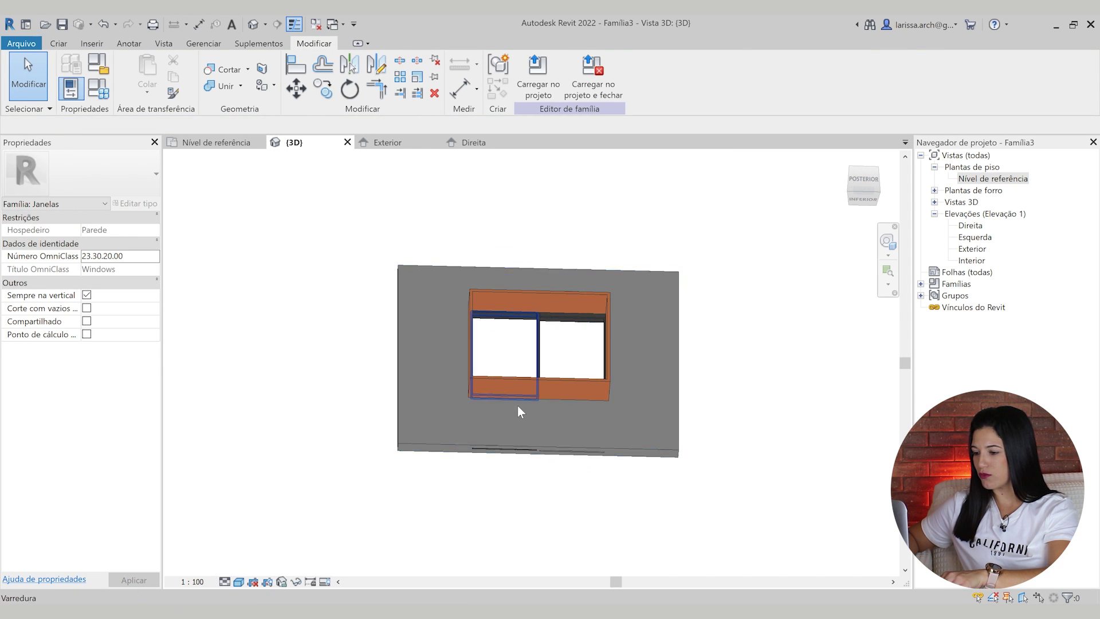
pyautogui.scroll(3, 519, 488)
pyautogui.click(520, 489)
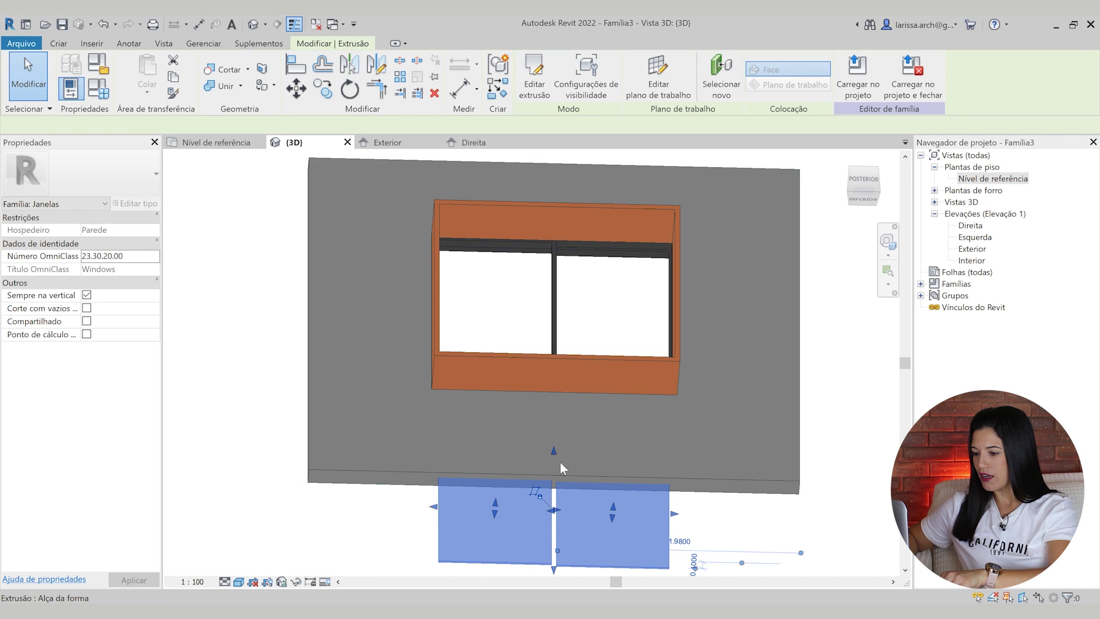
# In the Exterior elevation, align and lock the panes' top edge to the inner reference plane at the opening's head.
pyautogui.doubleClick(972, 248)
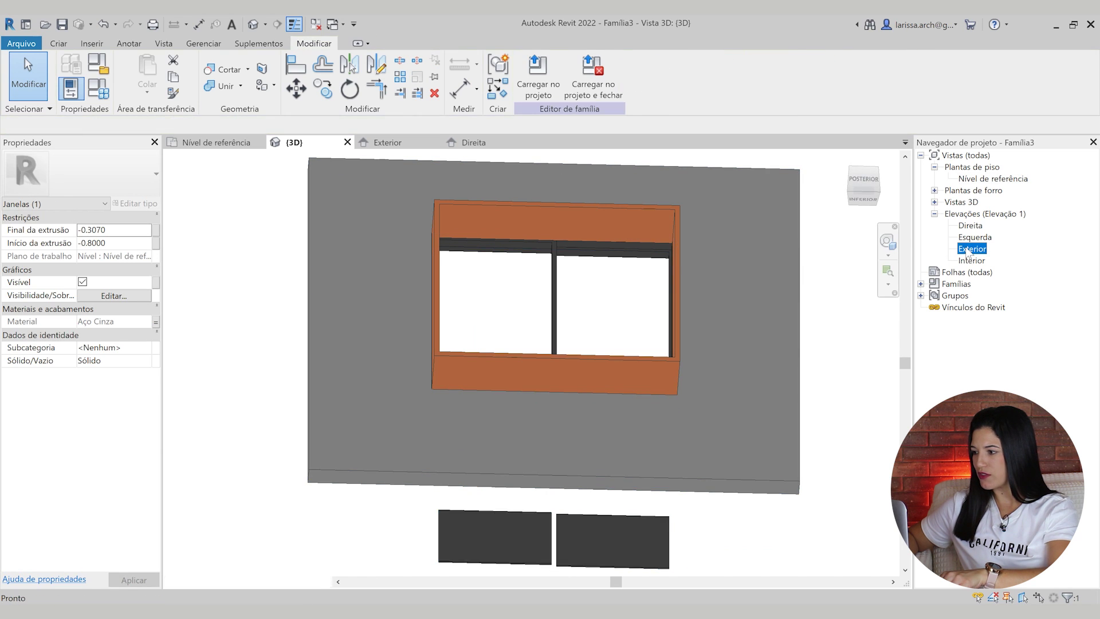
pyautogui.scroll(-4, 593, 322)
pyautogui.press('Escape')
pyautogui.scroll(3, 467, 172)
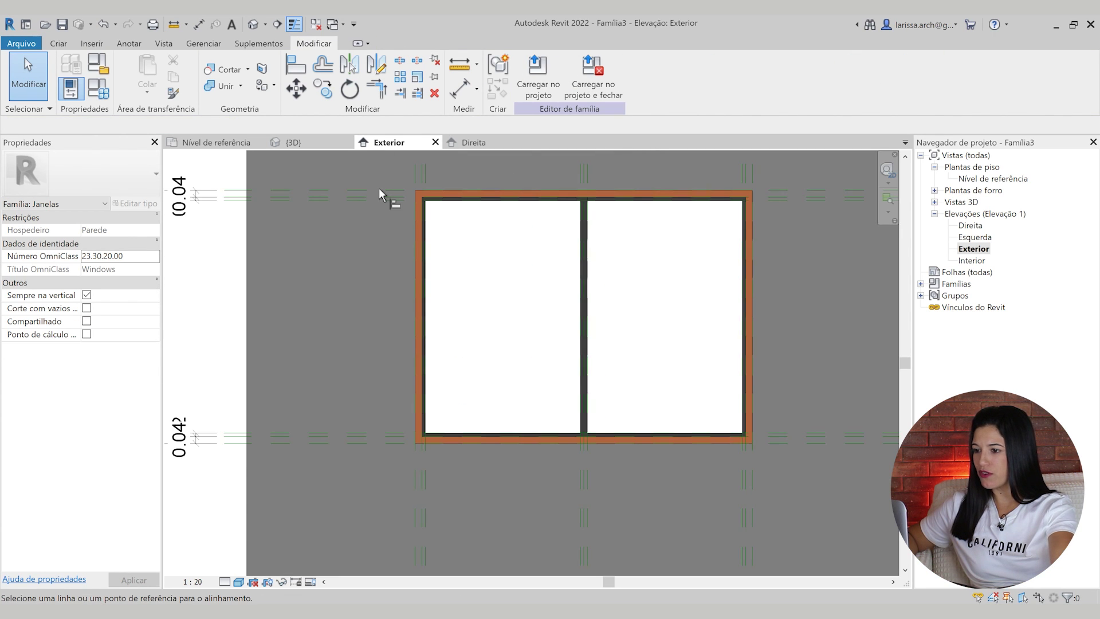
pyautogui.scroll(2, 191, 212)
pyautogui.click(199, 207)
pyautogui.scroll(-3, 220, 199)
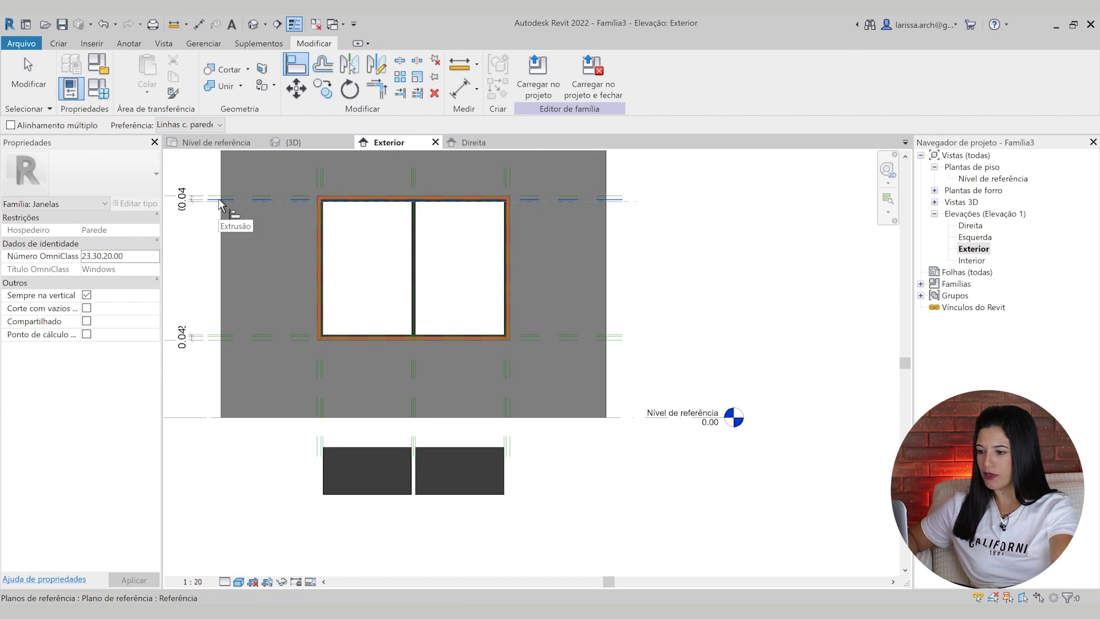
pyautogui.click(359, 447)
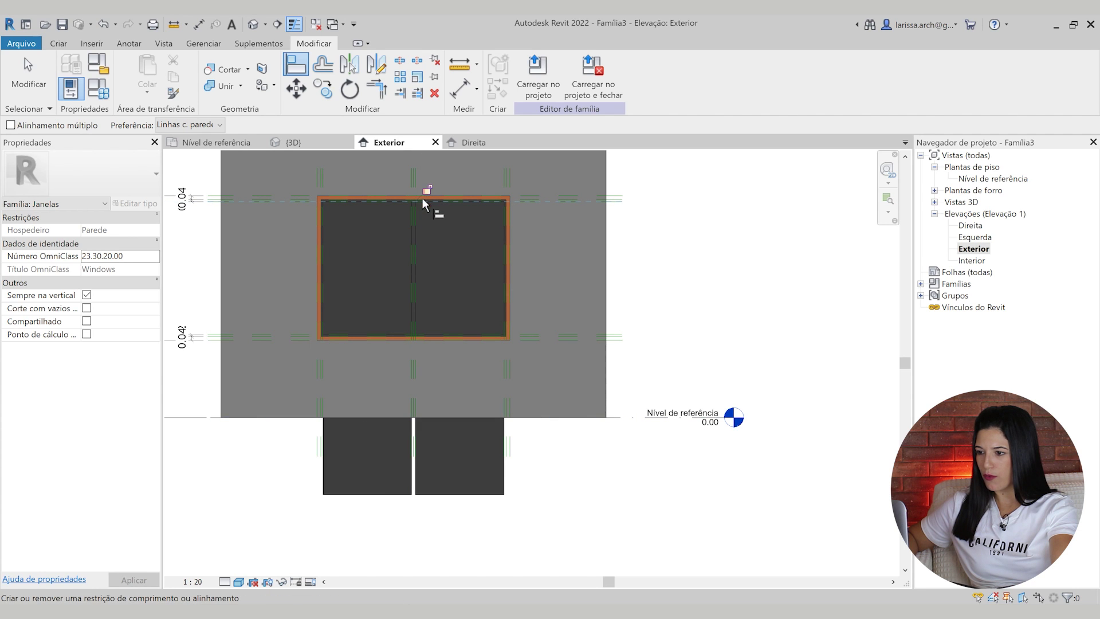
# Align and lock the panes' bottom edge to the inner reference plane at the opening's sill, and open the 3D view.
pyautogui.scroll(3, 221, 355)
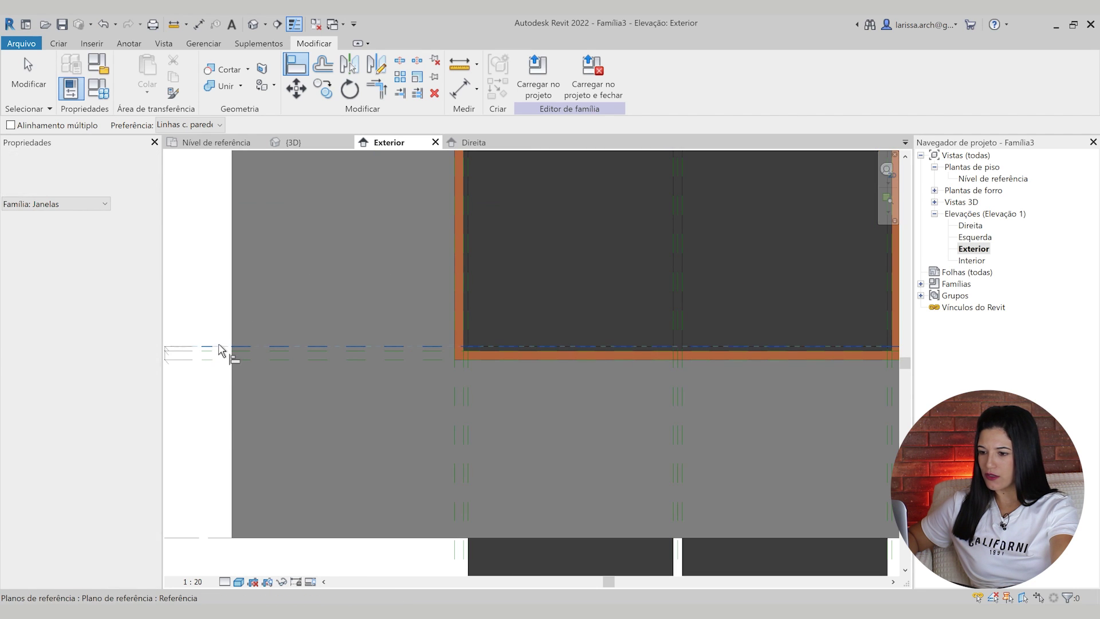
pyautogui.scroll(-2, 221, 355)
pyautogui.click(365, 524)
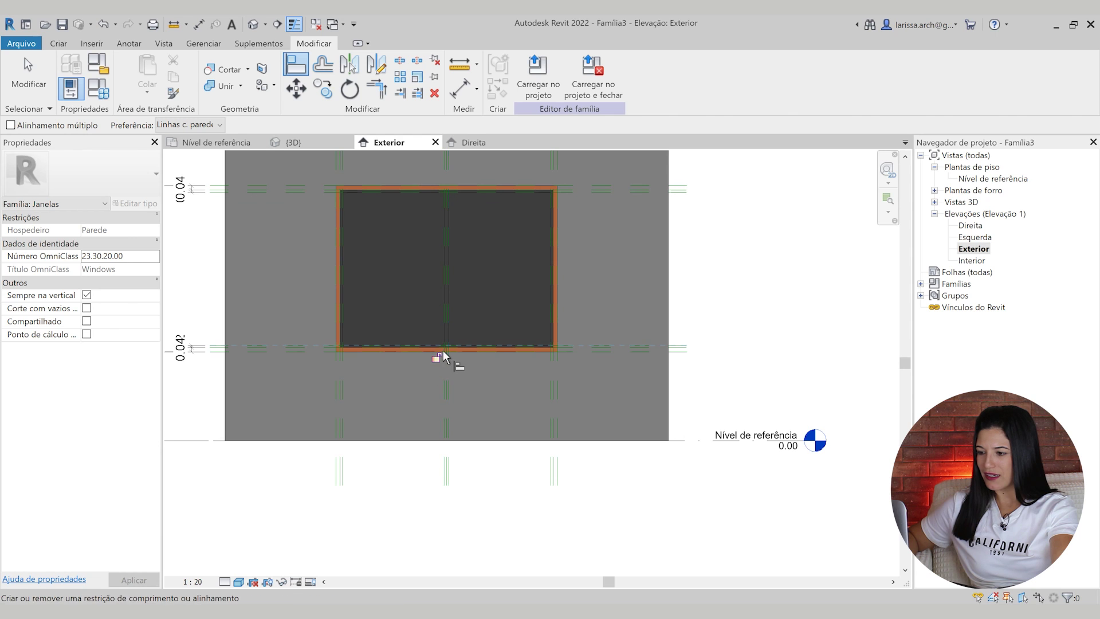
pyautogui.click(265, 24)
pyautogui.click(265, 40)
pyautogui.keyDown('shift'); pyautogui.moveTo(562, 314); pyautogui.dragTo(535, 523, button='middle'); pyautogui.keyUp('shift')
pyautogui.keyDown('shift'); pyautogui.moveTo(541, 338); pyautogui.dragTo(565, 313, button='middle'); pyautogui.keyUp('shift')
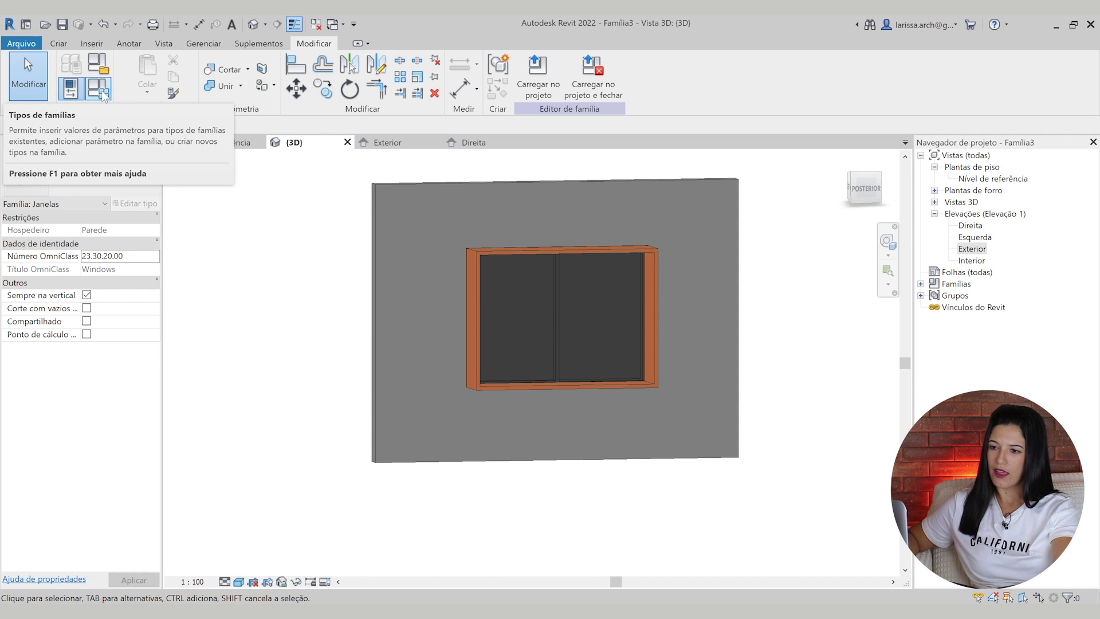
# Set the Material Translúcido parameter to the Vidro material, with its render appearance used for shading.
pyautogui.click(102, 92)
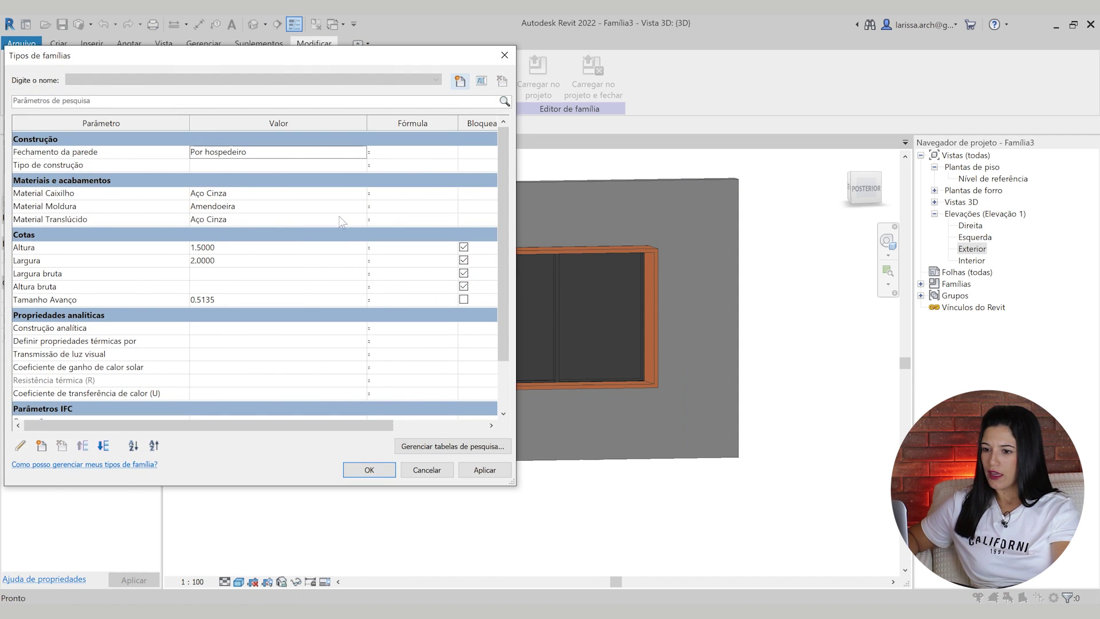
pyautogui.click(360, 220)
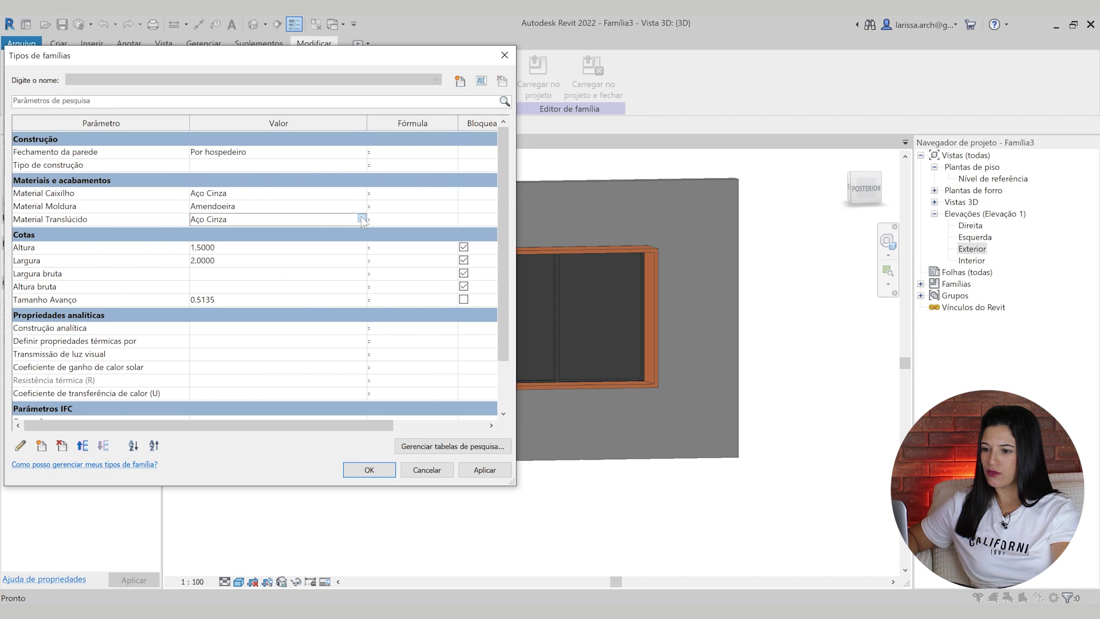
pyautogui.click(364, 220)
pyautogui.write('Vidro')
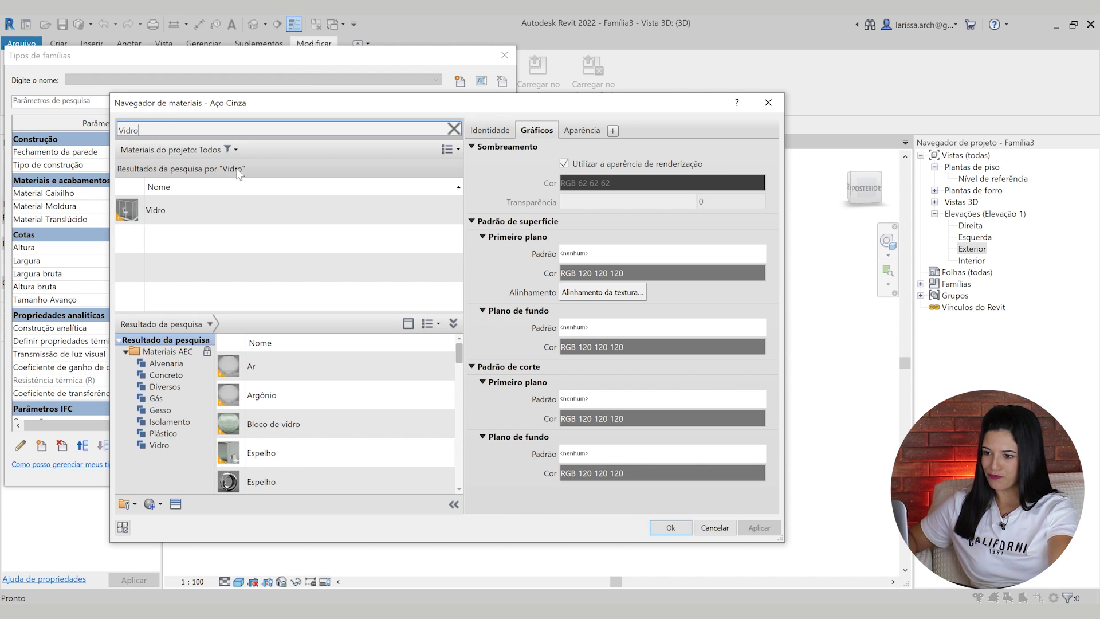
pyautogui.click(217, 205)
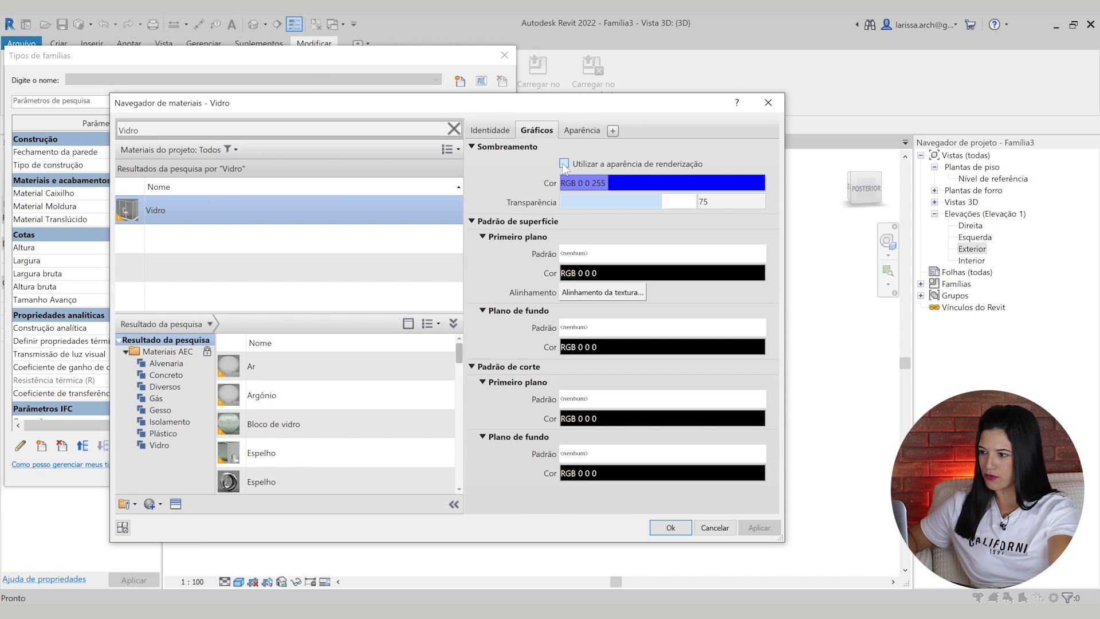
pyautogui.click(563, 164)
pyautogui.click(658, 522)
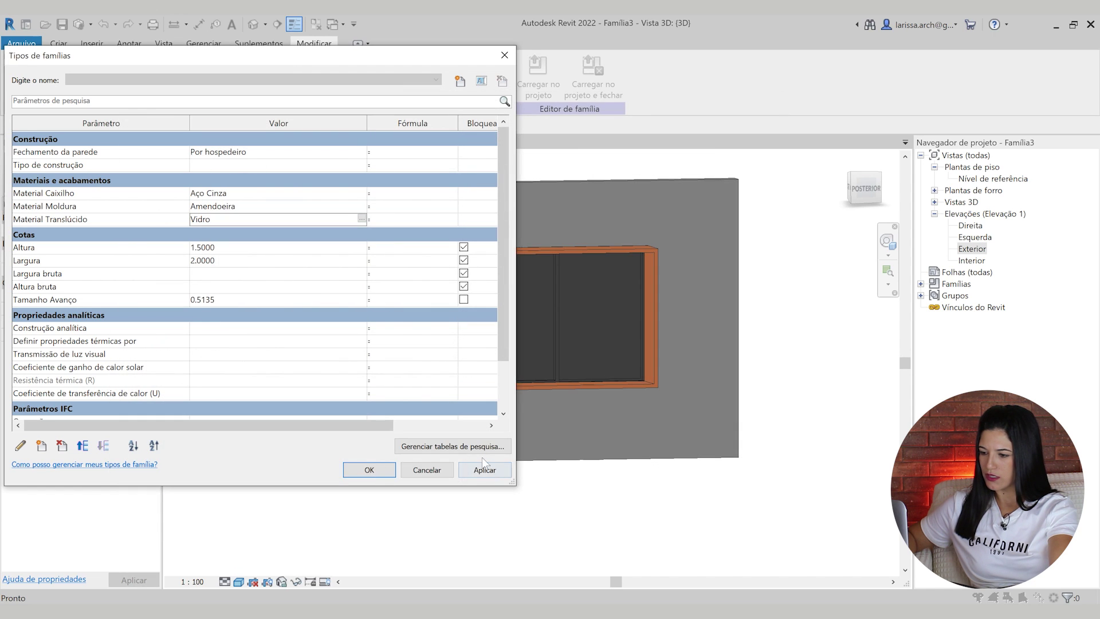
pyautogui.click(369, 470)
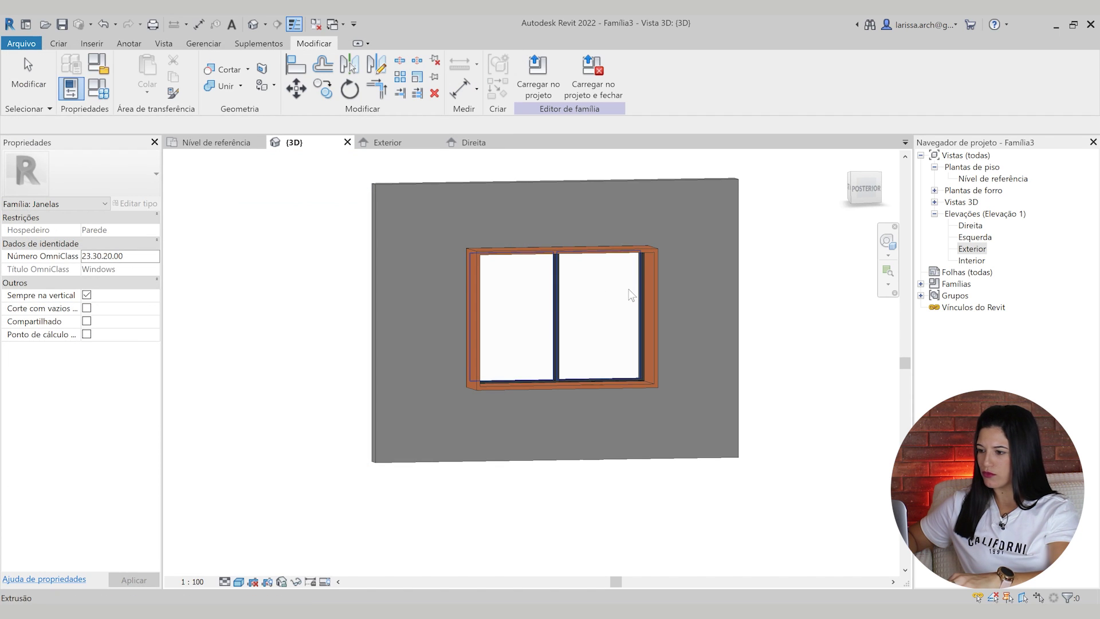
pyautogui.click(635, 286)
pyautogui.keyDown('shift'); pyautogui.moveTo(634, 295); pyautogui.dragTo(830, 413, button='middle'); pyautogui.keyUp('shift')
pyautogui.click(830, 413)
pyautogui.keyDown('shift'); pyautogui.moveTo(697, 448); pyautogui.dragTo(702, 441, button='middle'); pyautogui.keyUp('shift')
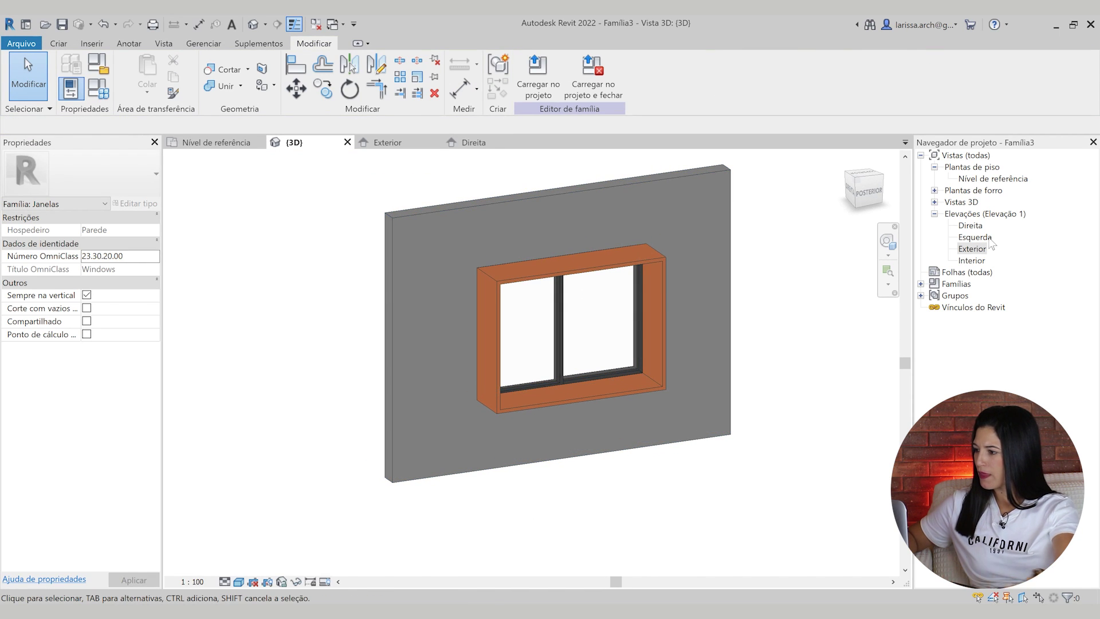
# In the Exterior elevation, draw a horizontal symbolic line about 0.38 long near the middle of the left glass pane.
pyautogui.doubleClick(971, 250)
pyautogui.scroll(3, 560, 290)
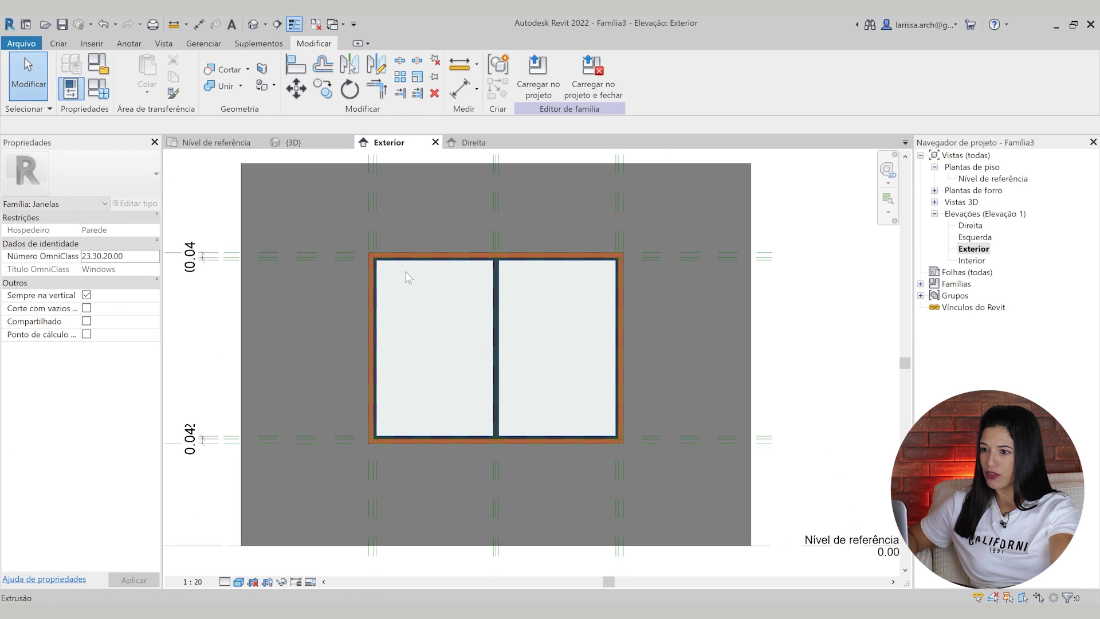
pyautogui.scroll(2, 405, 271)
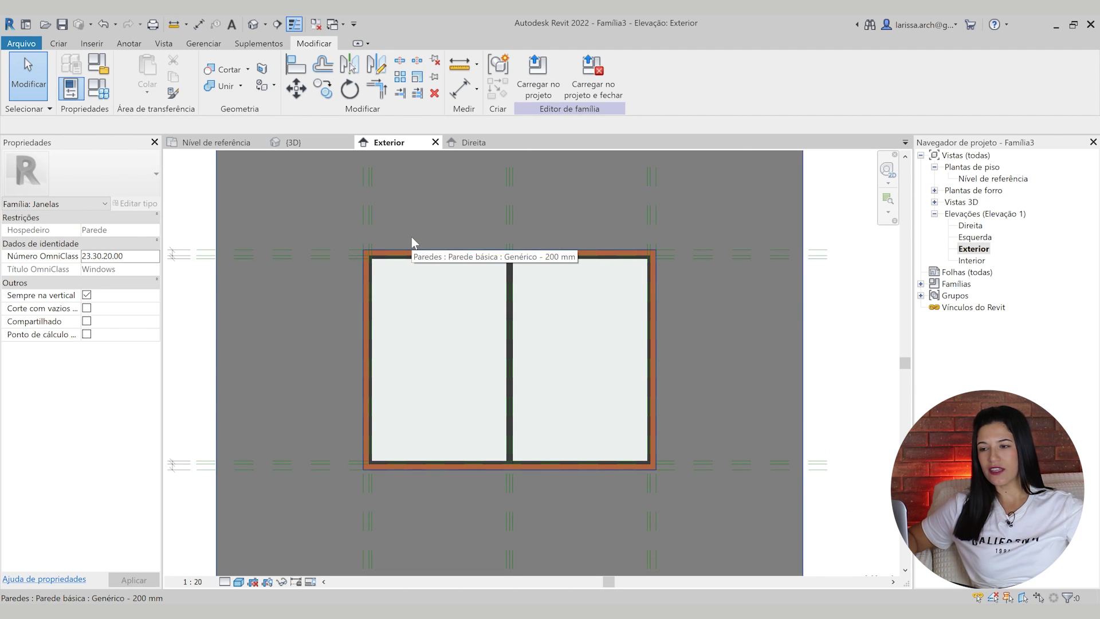
pyautogui.click(129, 44)
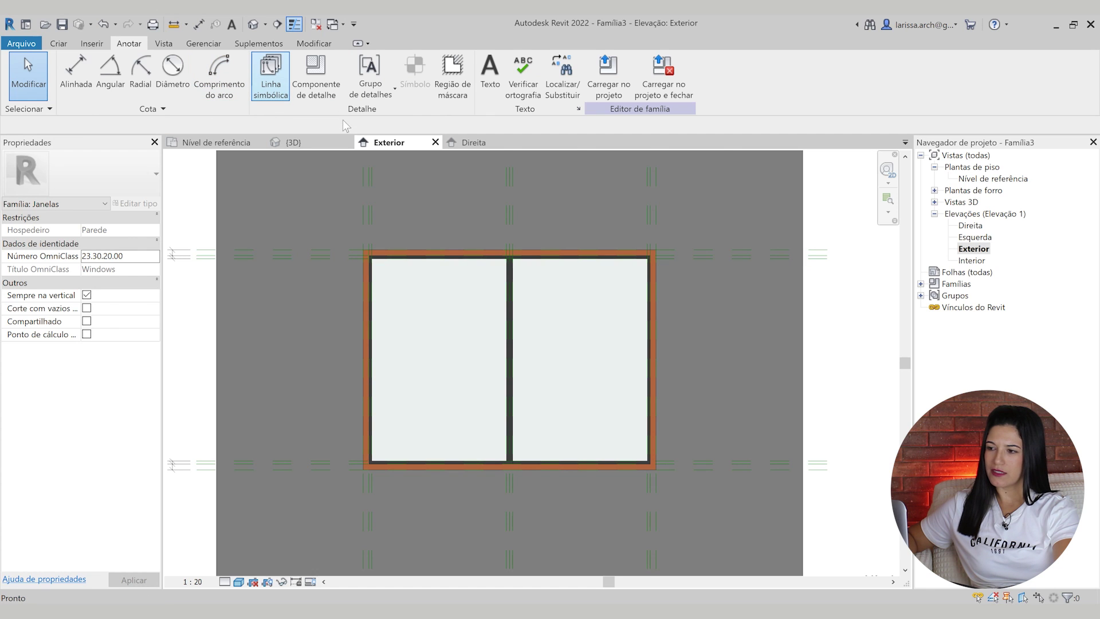
pyautogui.click(271, 74)
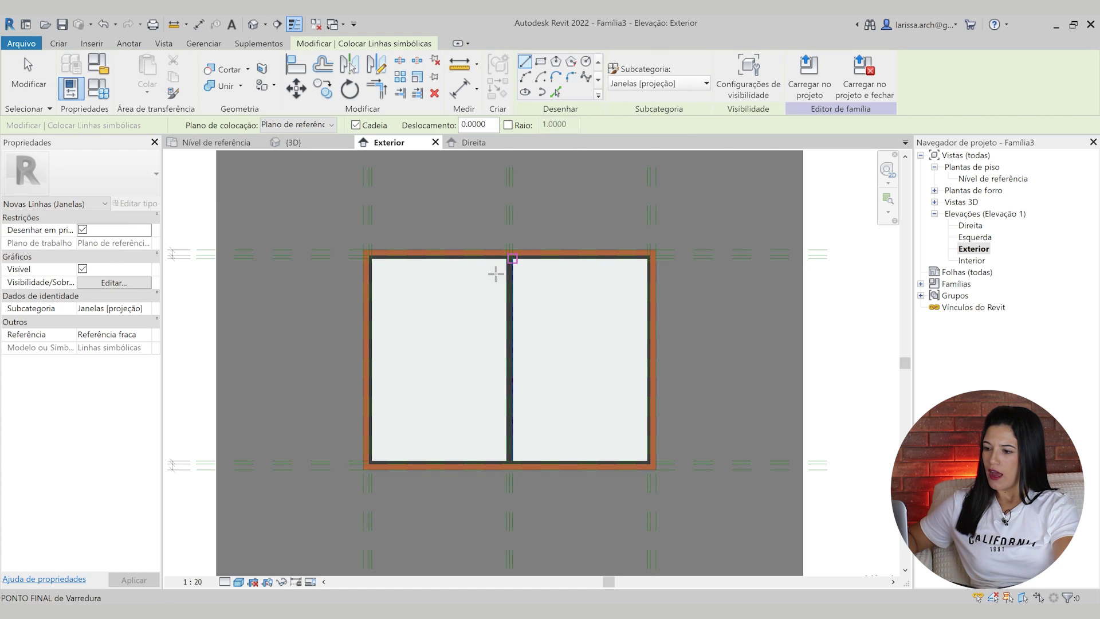
pyautogui.scroll(2, 432, 351)
pyautogui.click(419, 371)
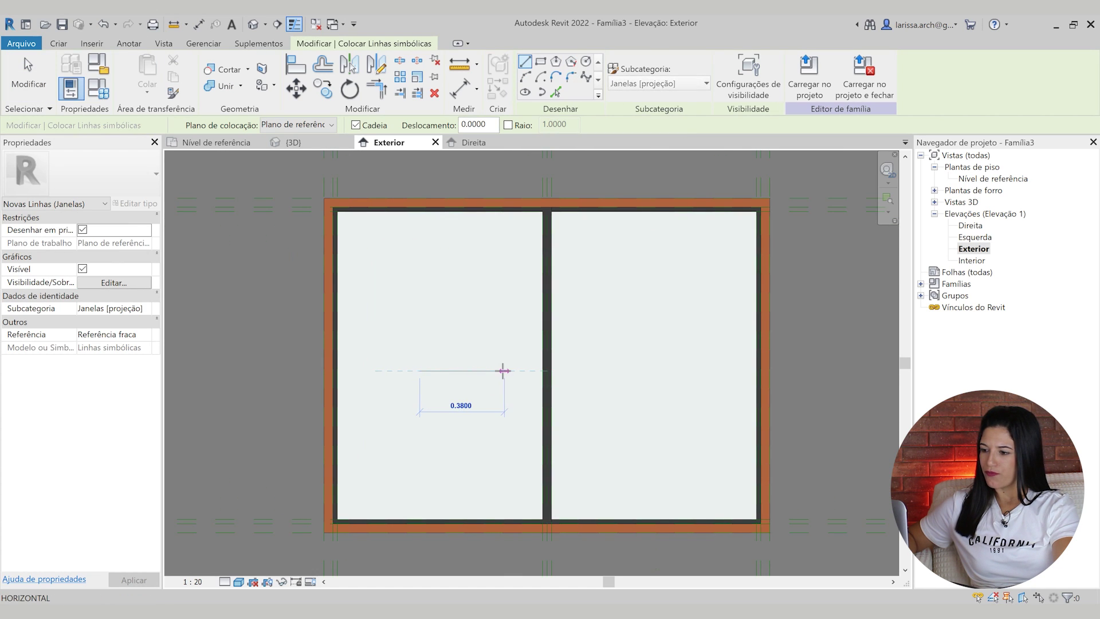
pyautogui.scroll(1, 503, 370)
pyautogui.click(504, 371)
# Add a diagonal symbolic line about 0.12 long at 45° from the horizontal line's right end as half an arrowhead.
pyautogui.scroll(3, 483, 344)
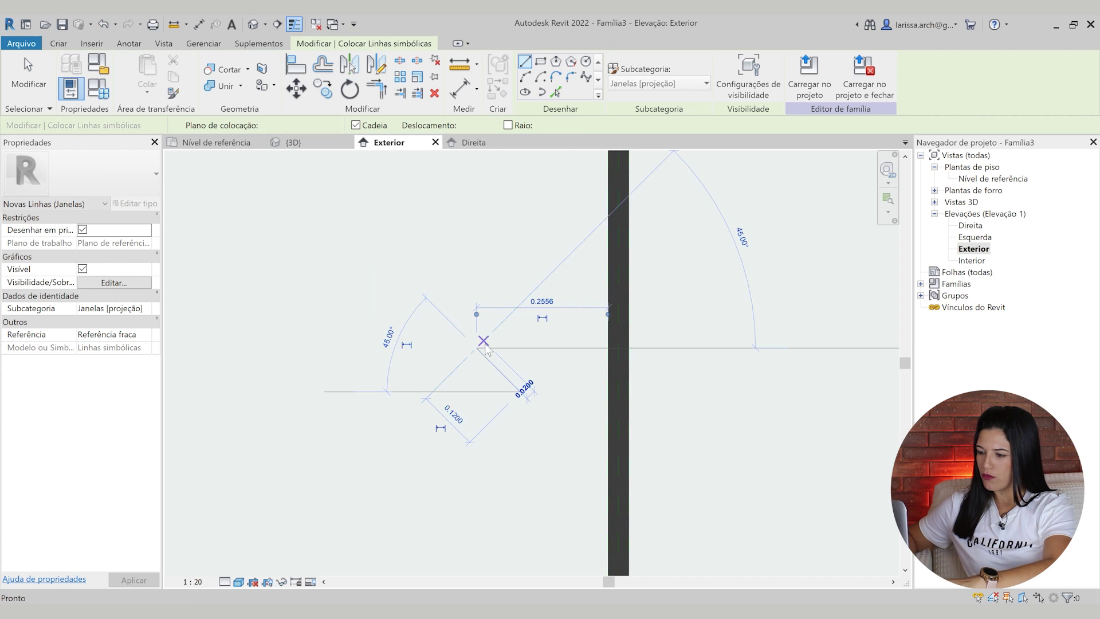
pyautogui.click(483, 345)
pyautogui.press('Escape')
pyautogui.press('Escape')
# Mirror a copy of the diagonal line about the horizontal line to complete the sliding-direction arrow.
pyautogui.click(486, 356)
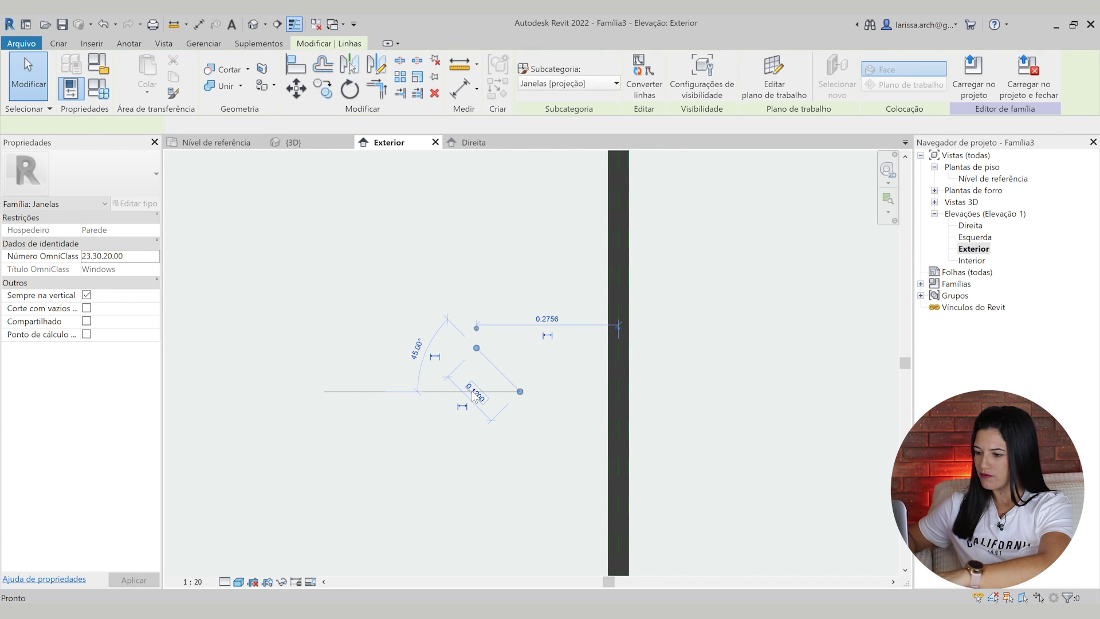
pyautogui.press('m')
pyautogui.press('m')
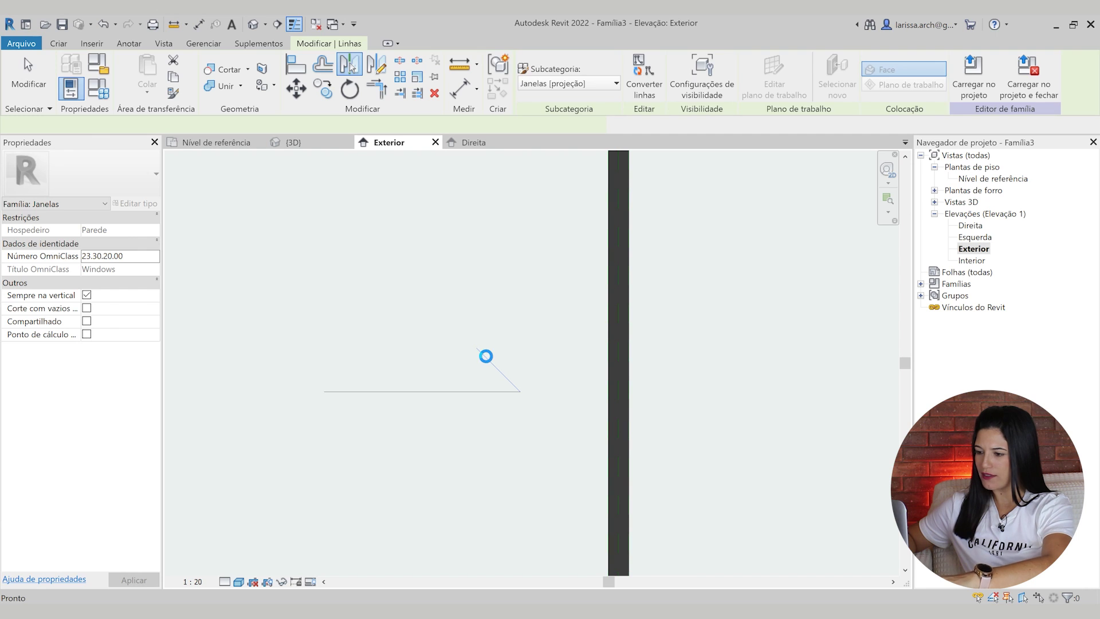
pyautogui.press('Escape')
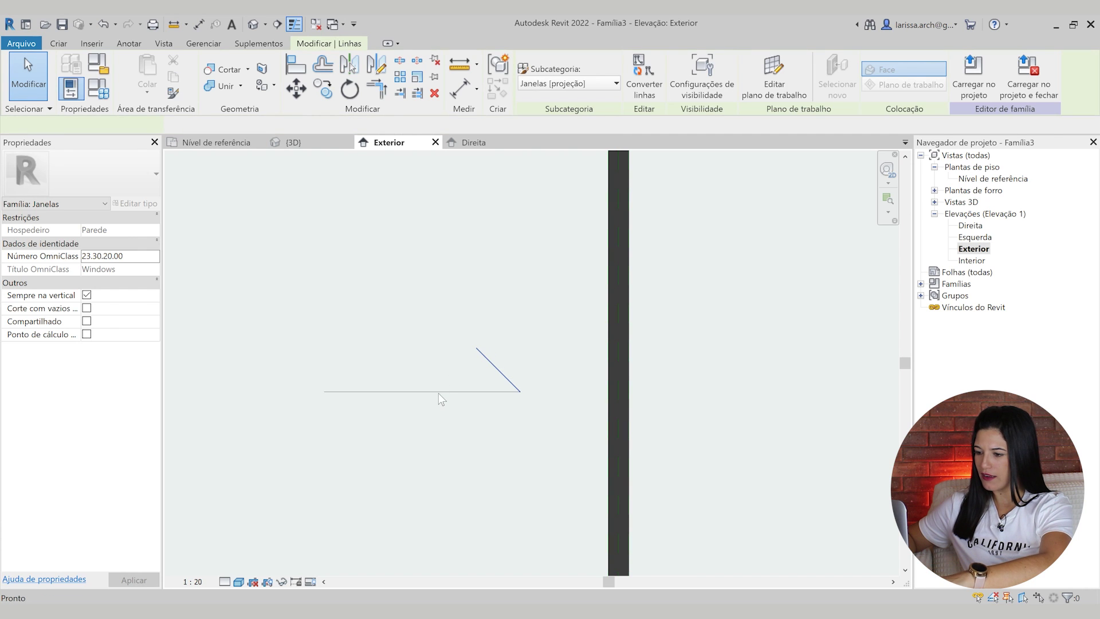
pyautogui.press('m')
pyautogui.press('m')
pyautogui.click(496, 307)
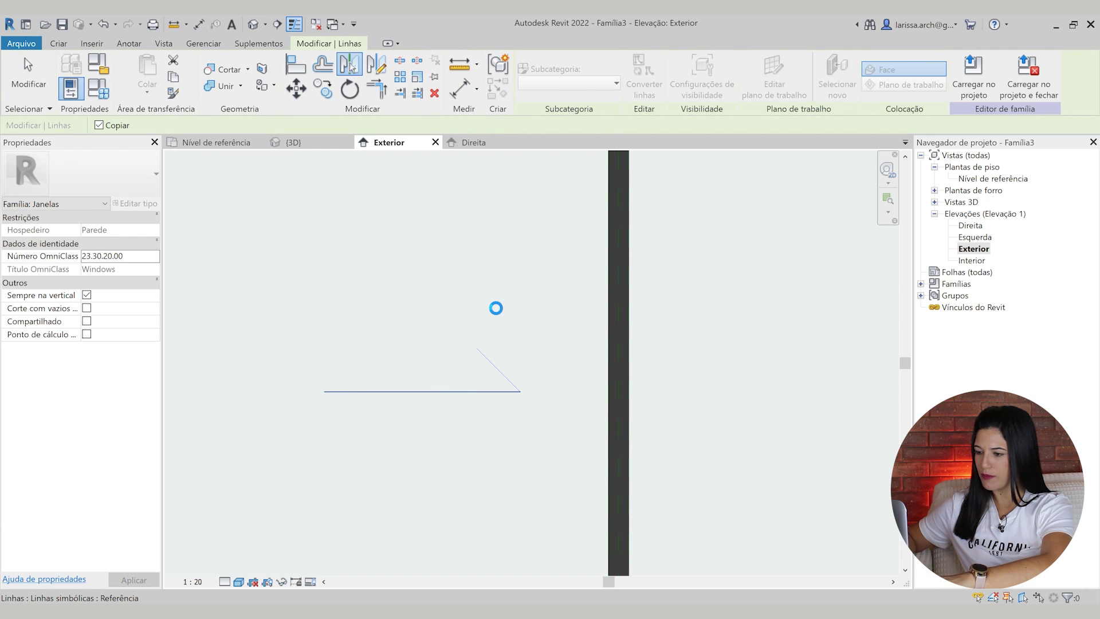
pyautogui.scroll(-3, 497, 309)
pyautogui.scroll(-4, 498, 313)
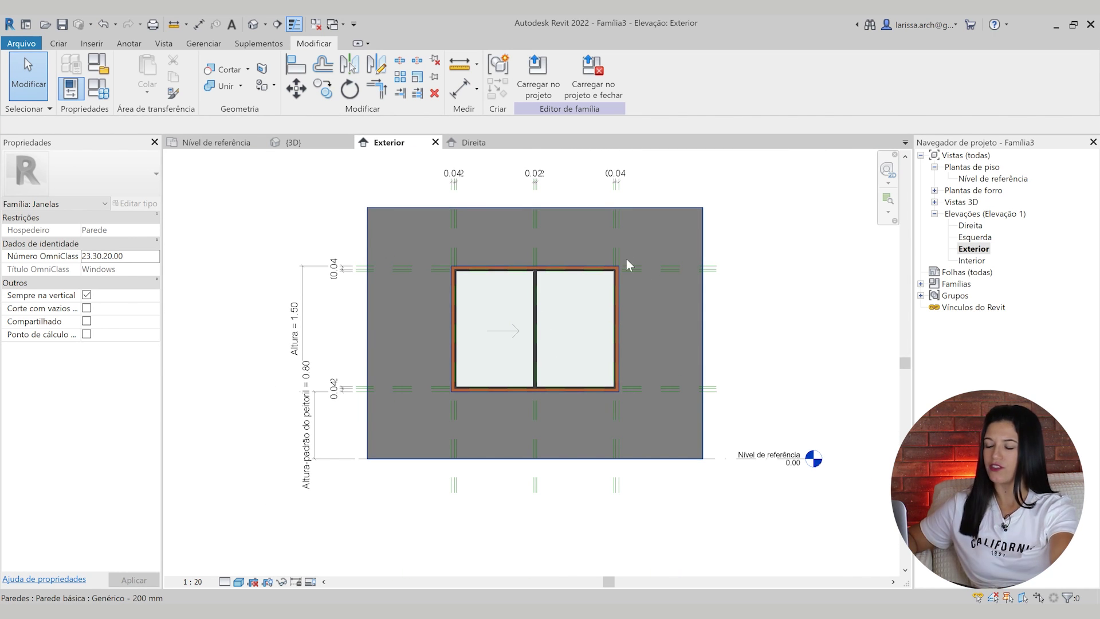
pyautogui.scroll(-2, 581, 382)
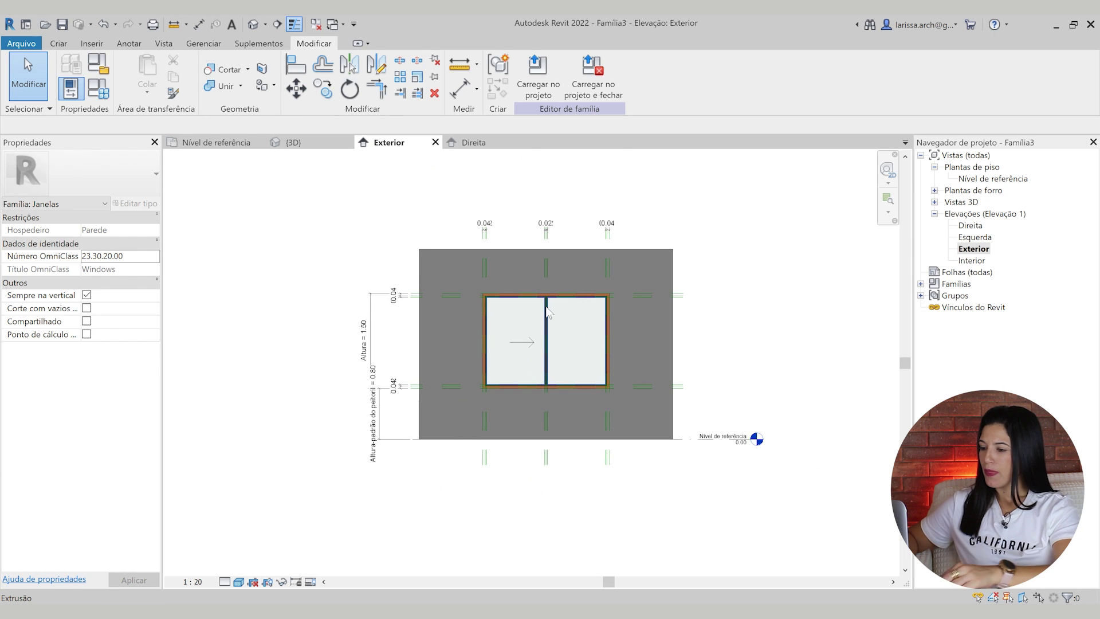
pyautogui.scroll(1, 479, 326)
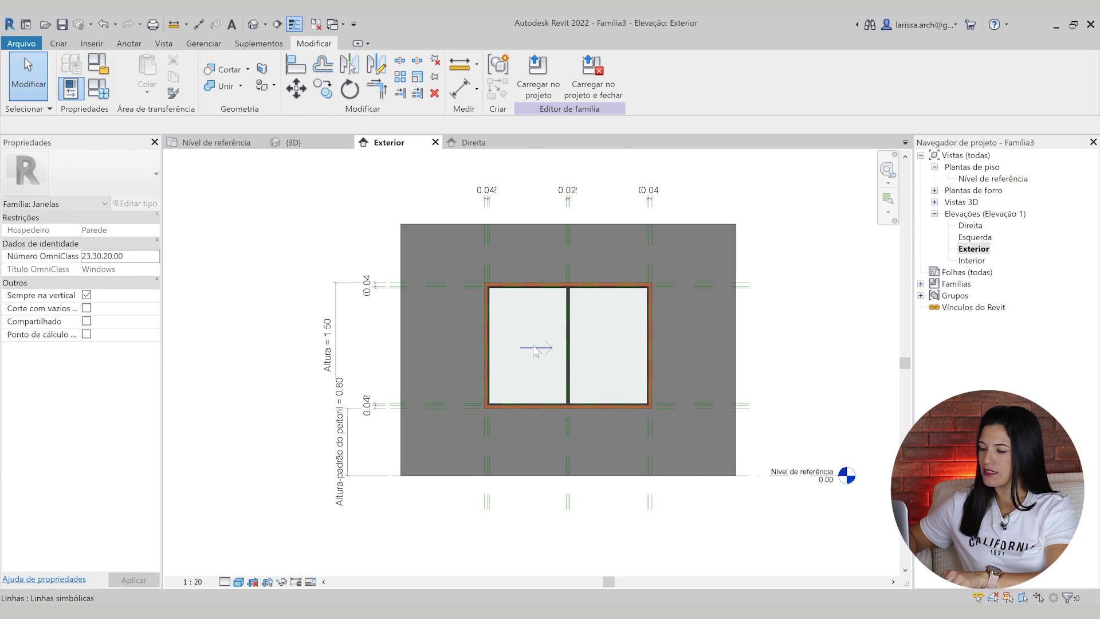
# In the 3D view, test the family types with Altura set to 2.0000 and Largura set to 3.0000.
pyautogui.click(252, 25)
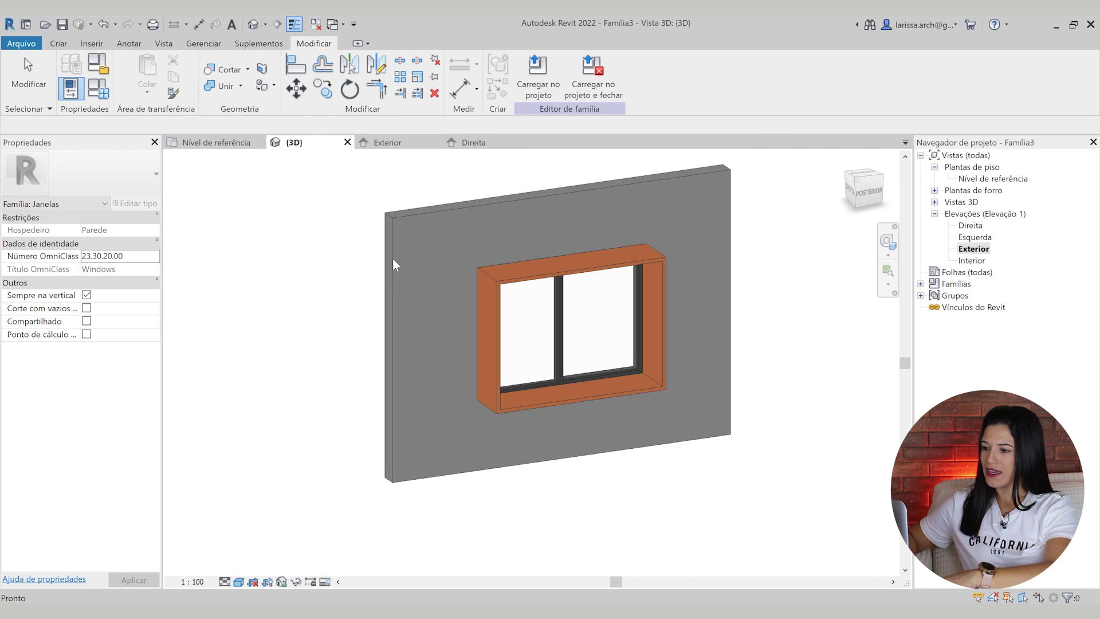
pyautogui.scroll(-2, 533, 332)
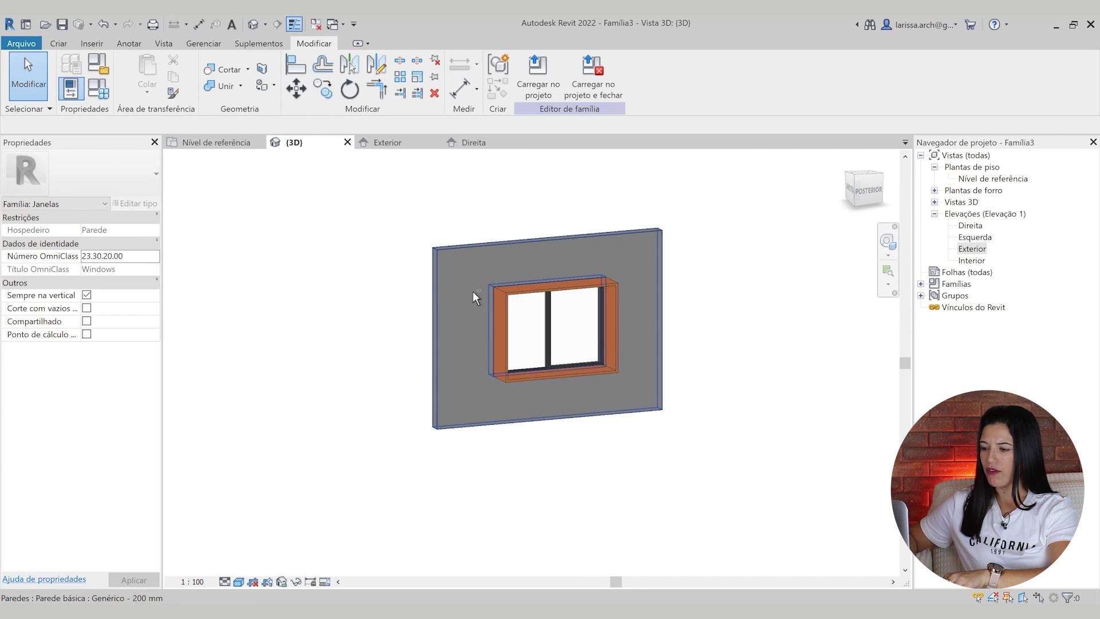
pyautogui.scroll(1, 303, 283)
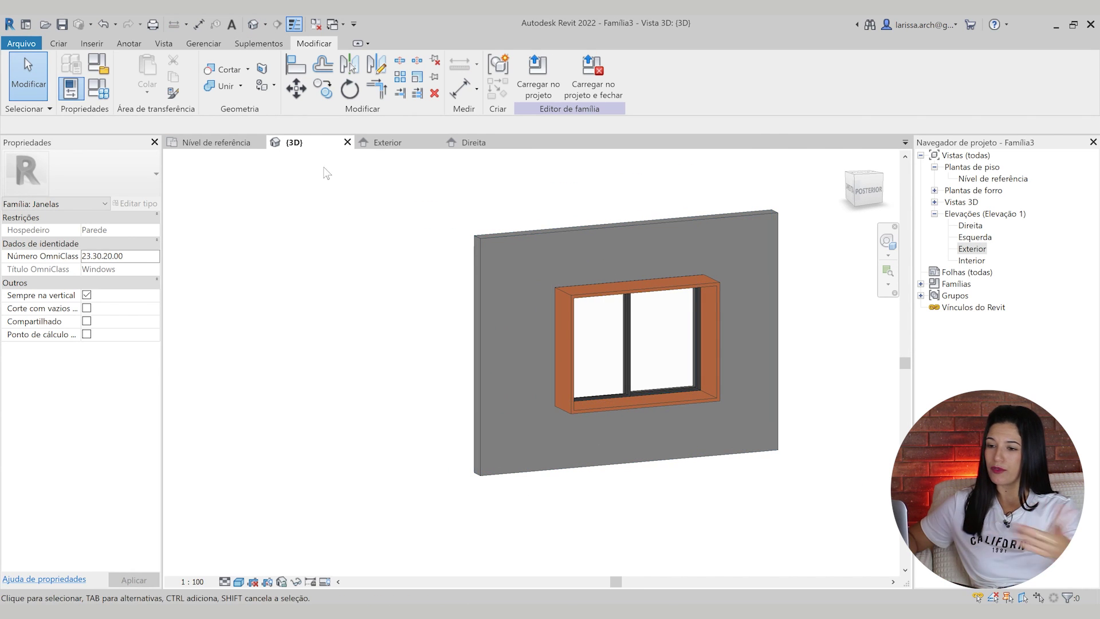
pyautogui.click(91, 94)
pyautogui.click(275, 253)
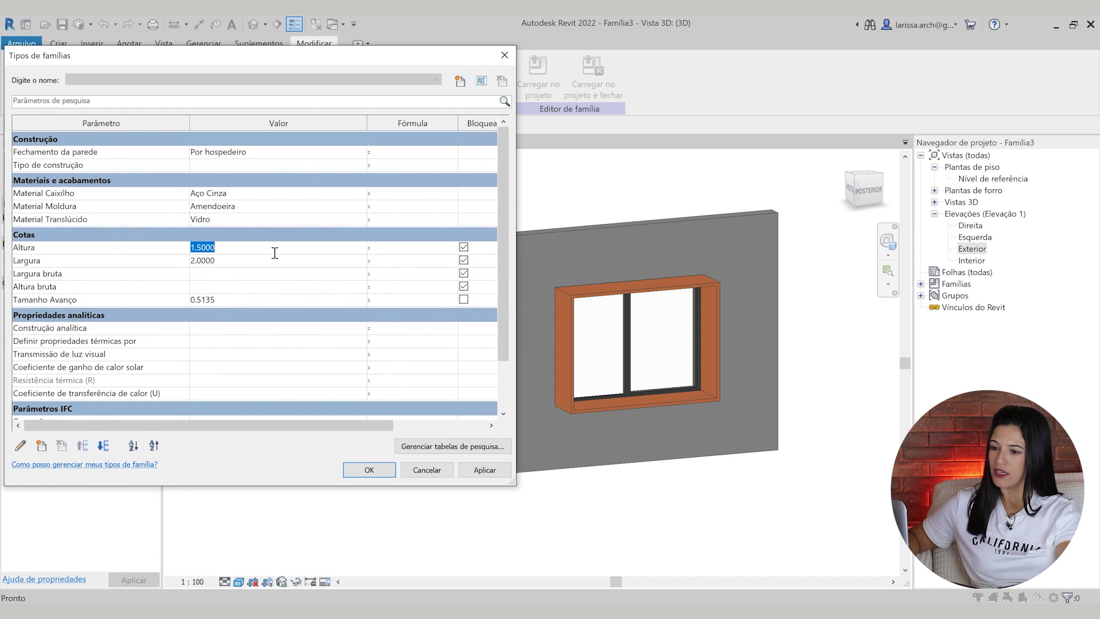
pyautogui.click(262, 262)
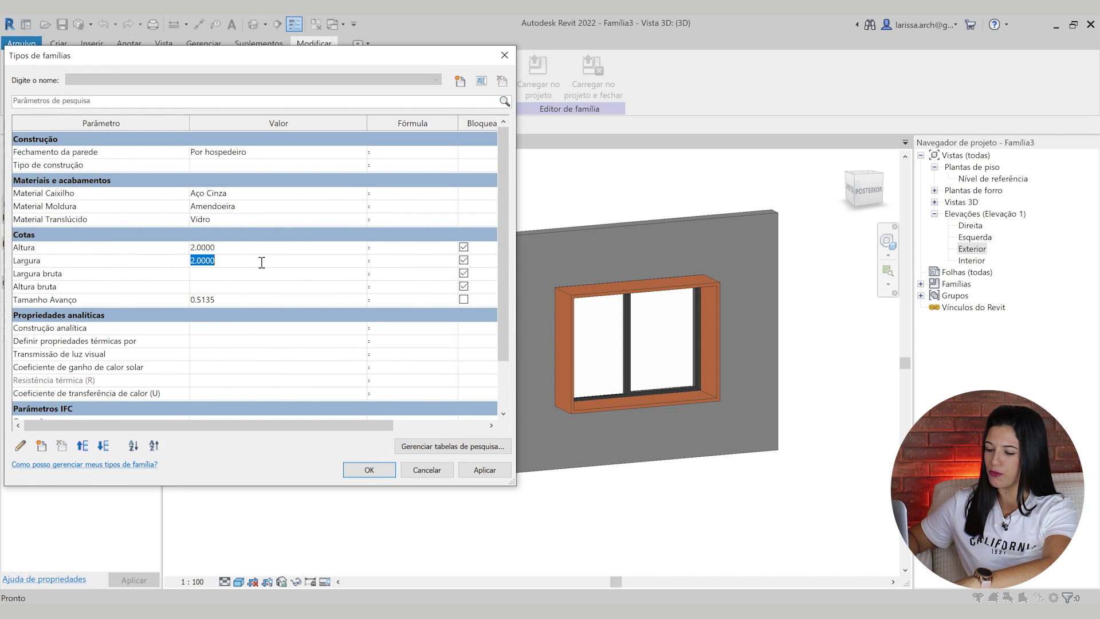
pyautogui.write('3')
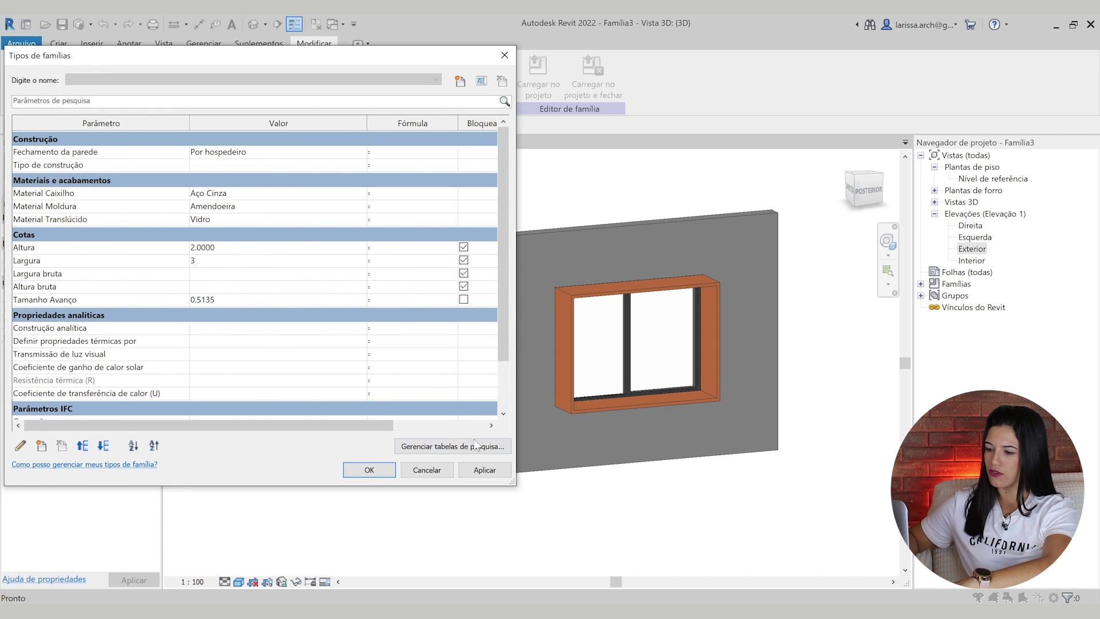
pyautogui.click(481, 470)
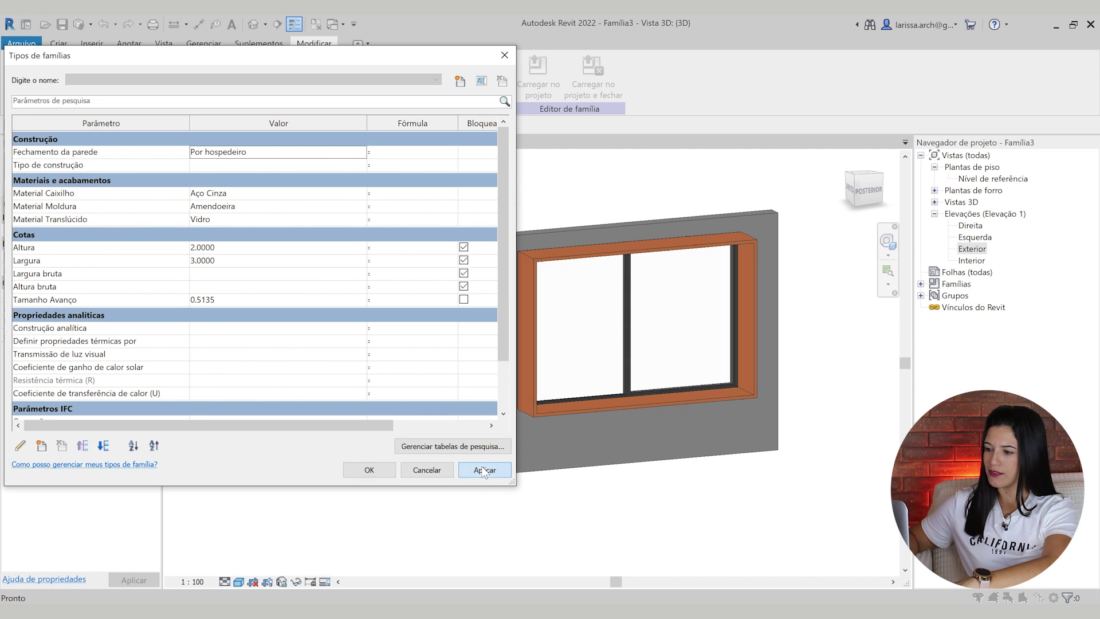
pyautogui.click(378, 471)
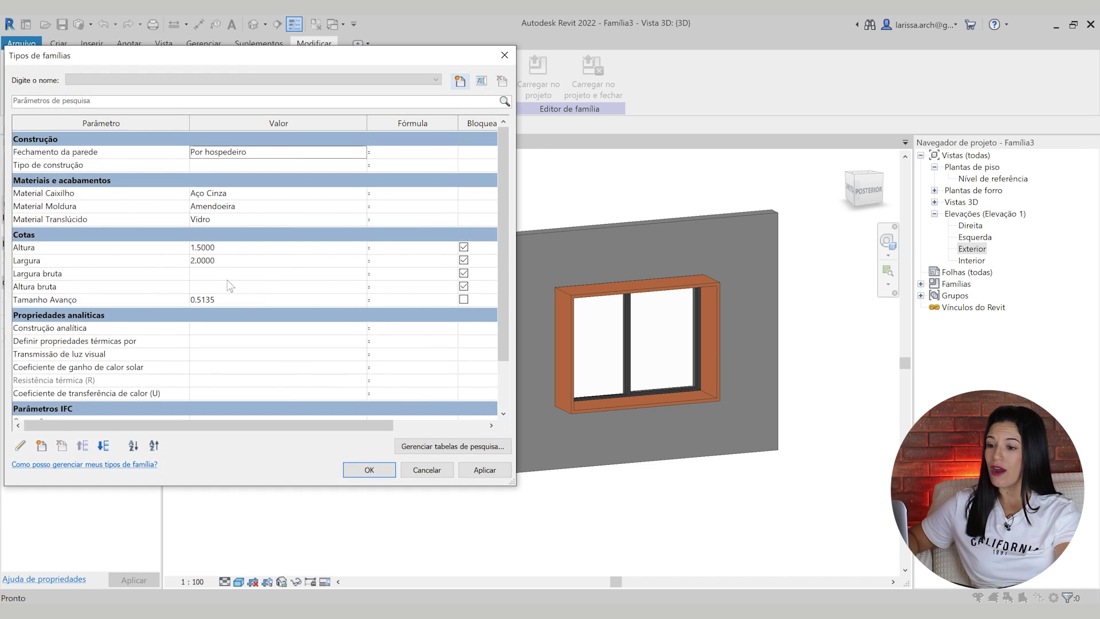
# Test the moulding's projection by applying Tamanho Avanço values of 4.0000 and 2.0000.
pyautogui.scroll(-2, 224, 280)
pyautogui.scroll(2, 223, 280)
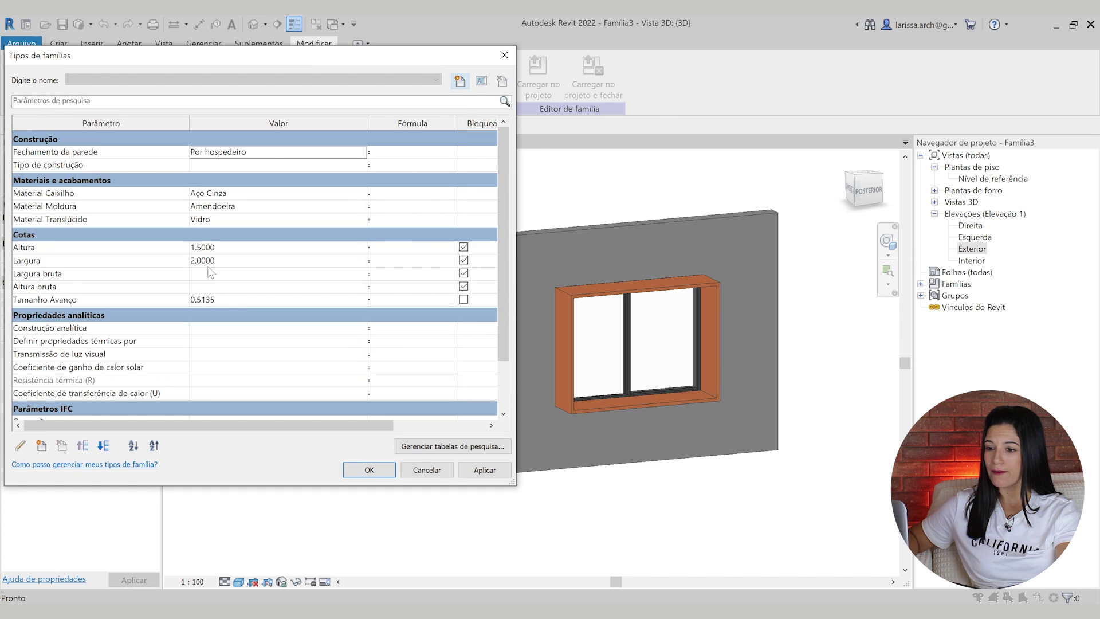
pyautogui.click(246, 302)
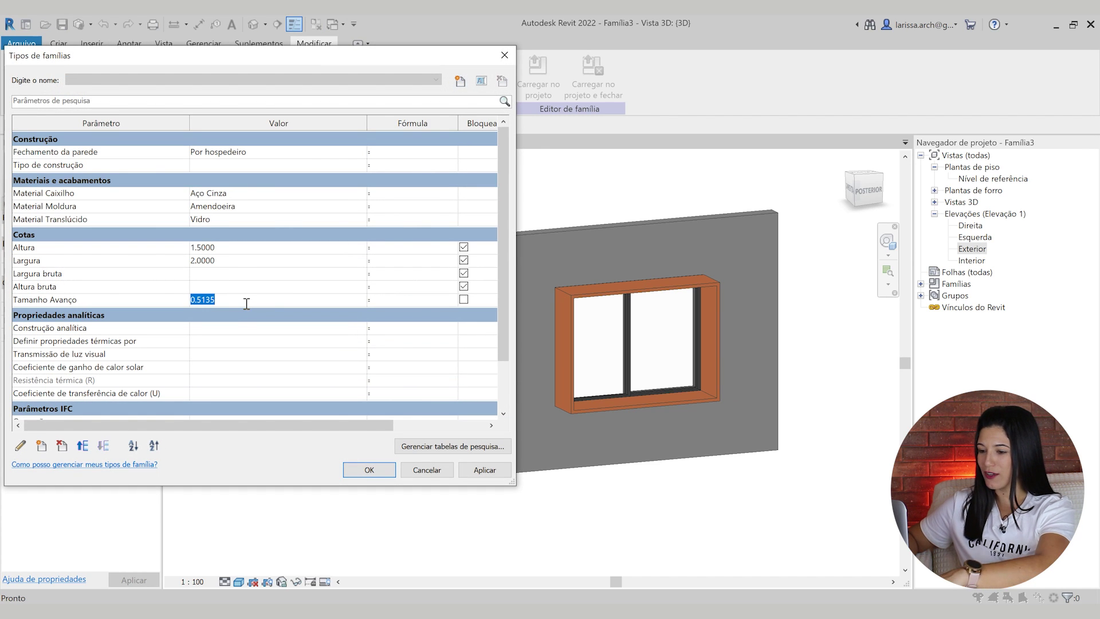
pyautogui.click(486, 467)
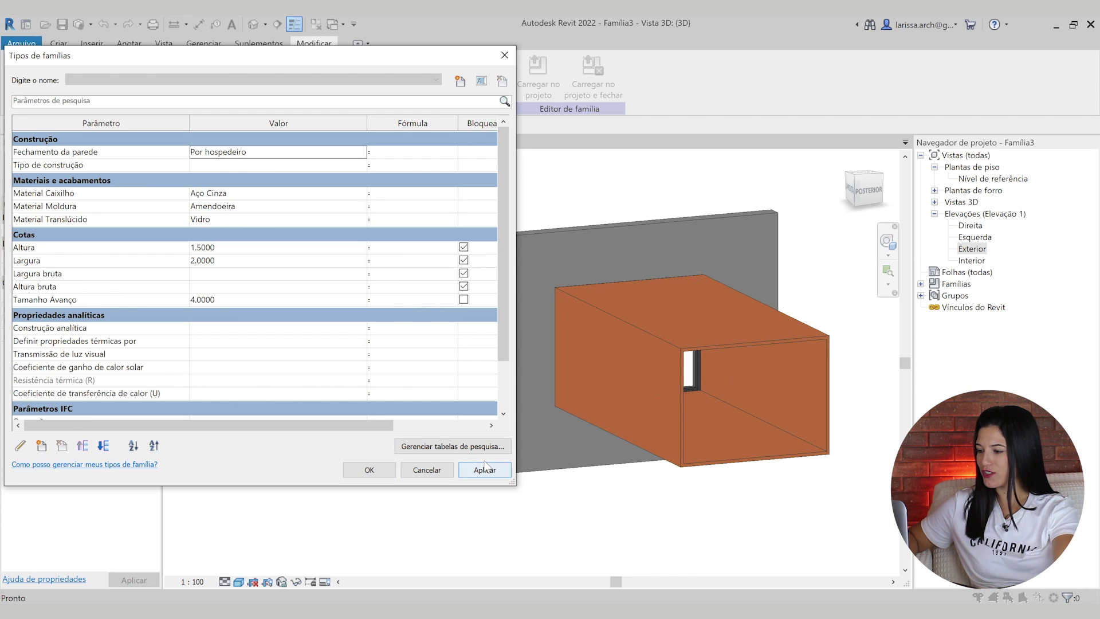
pyautogui.click(240, 300)
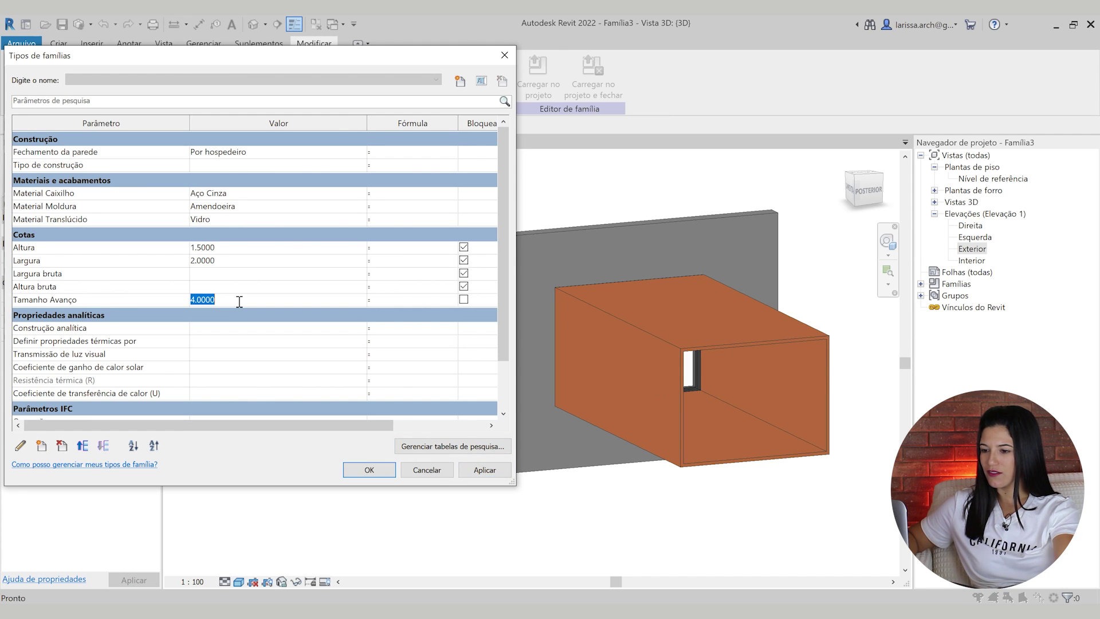
pyautogui.write('2')
pyautogui.click(485, 469)
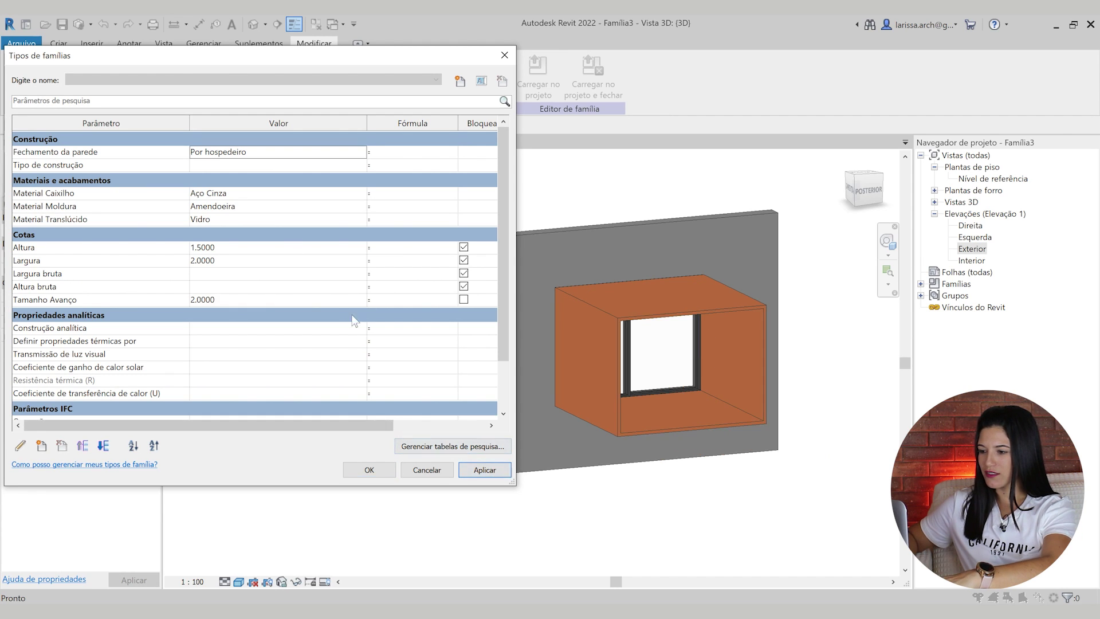
# Set Tamanho Avanço to 0.5000 and accept the family types.
pyautogui.click(258, 302)
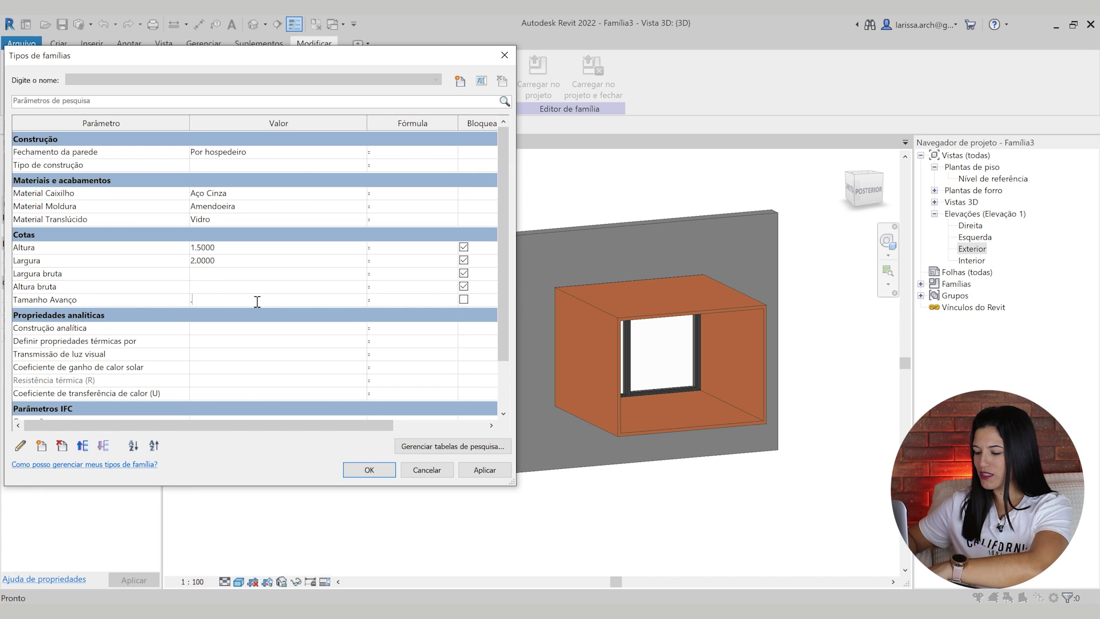
pyautogui.click(484, 469)
pyautogui.click(369, 469)
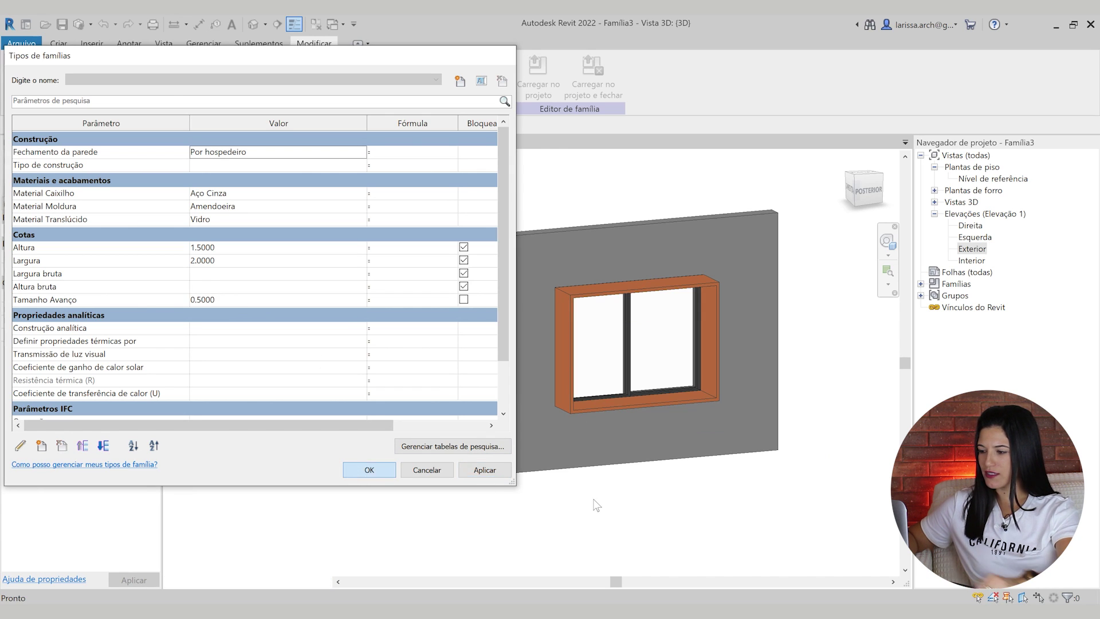
# Examine the window in the 3D view from an oblique angle, including the moulding sweep around the opening.
pyautogui.scroll(-1, 590, 421)
pyautogui.keyDown('shift'); pyautogui.moveTo(481, 351); pyautogui.dragTo(497, 391, button='middle'); pyautogui.keyUp('shift')
pyautogui.scroll(1, 544, 356)
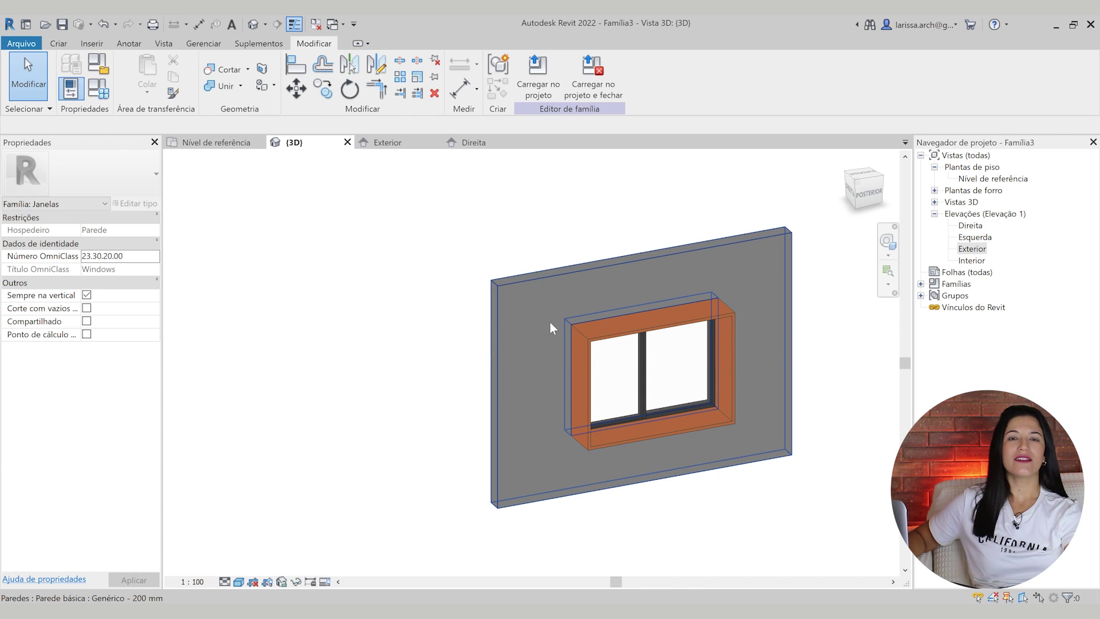
pyautogui.scroll(1, 614, 327)
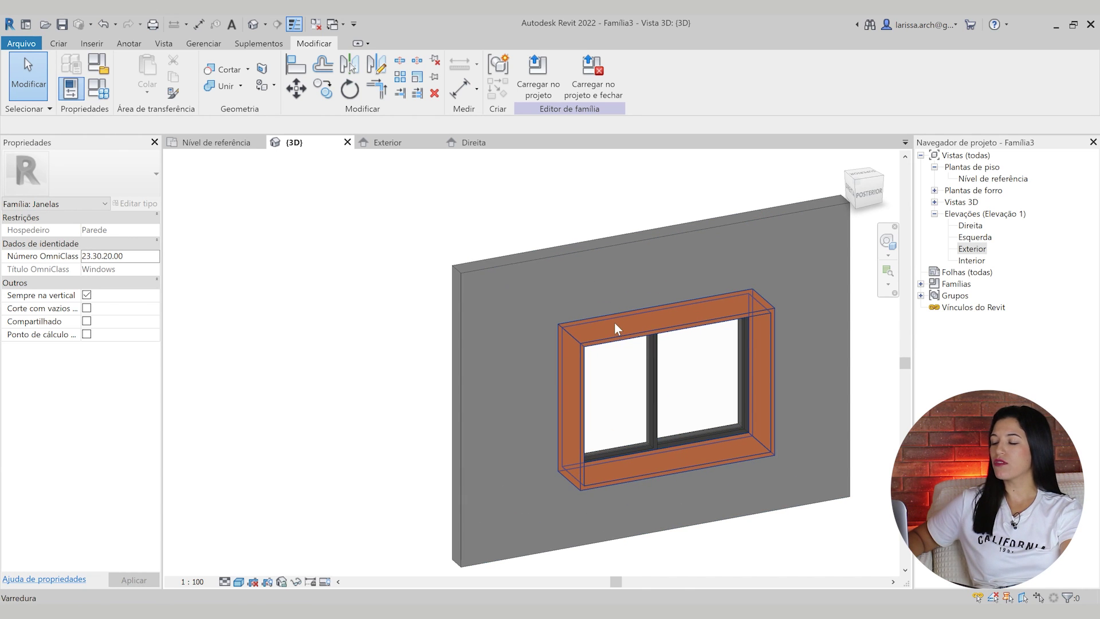
pyautogui.scroll(-1, 610, 321)
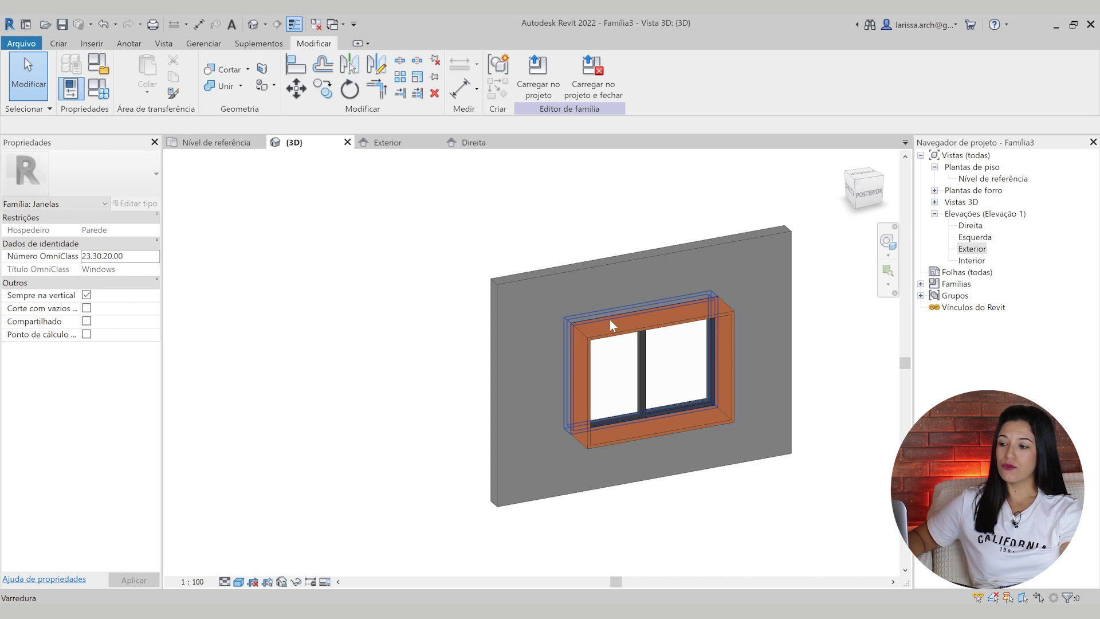
pyautogui.scroll(1, 633, 324)
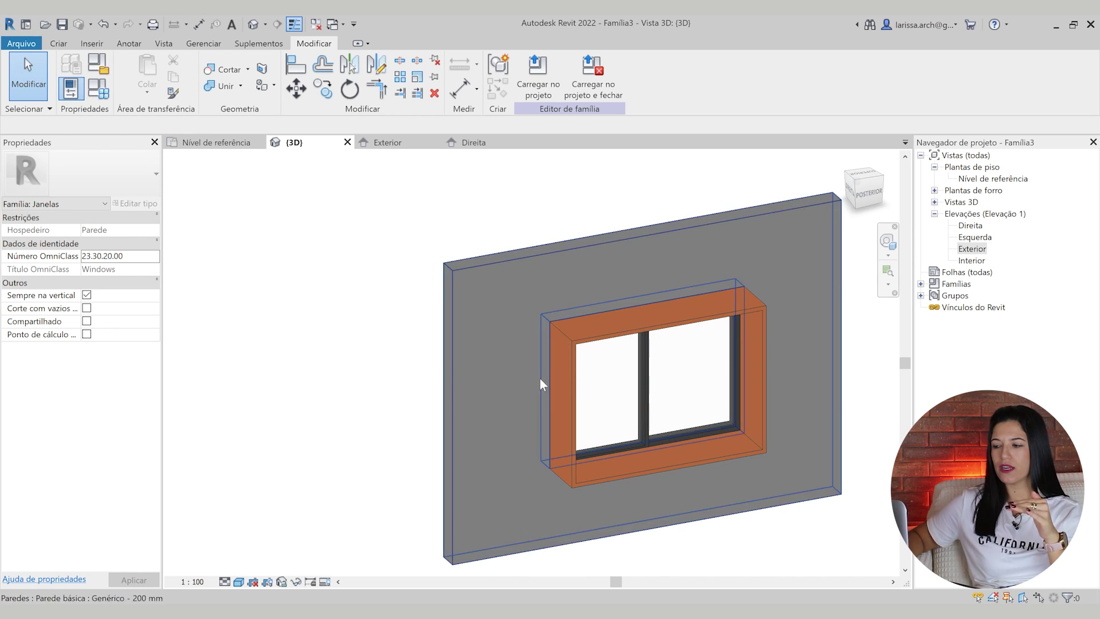
pyautogui.scroll(-2, 706, 323)
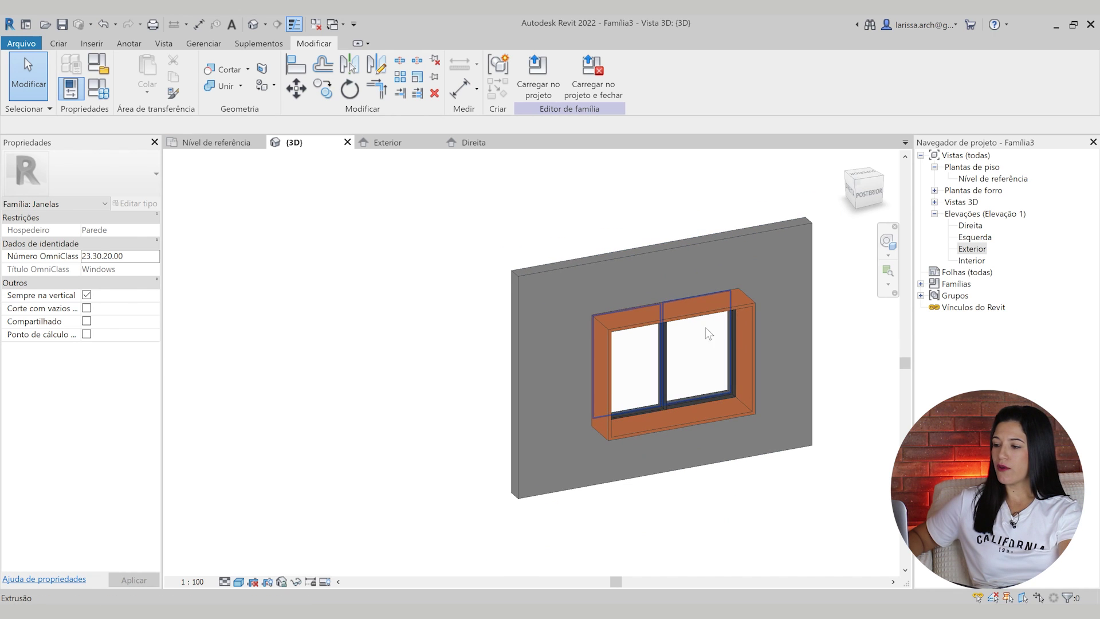
pyautogui.click(682, 320)
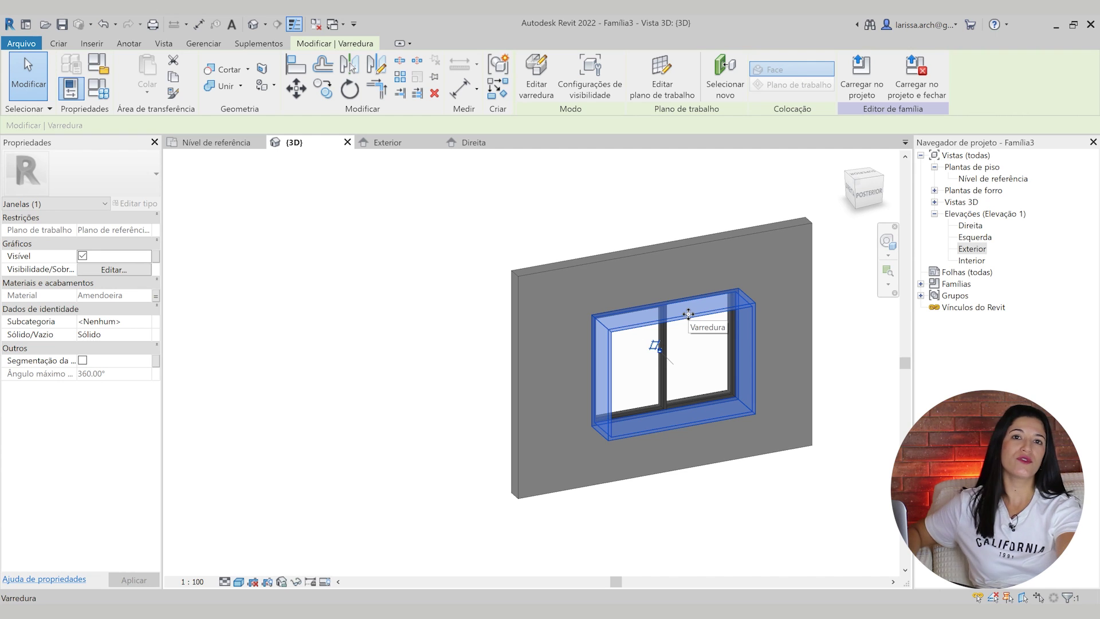
pyautogui.scroll(-2, 680, 344)
pyautogui.click(777, 496)
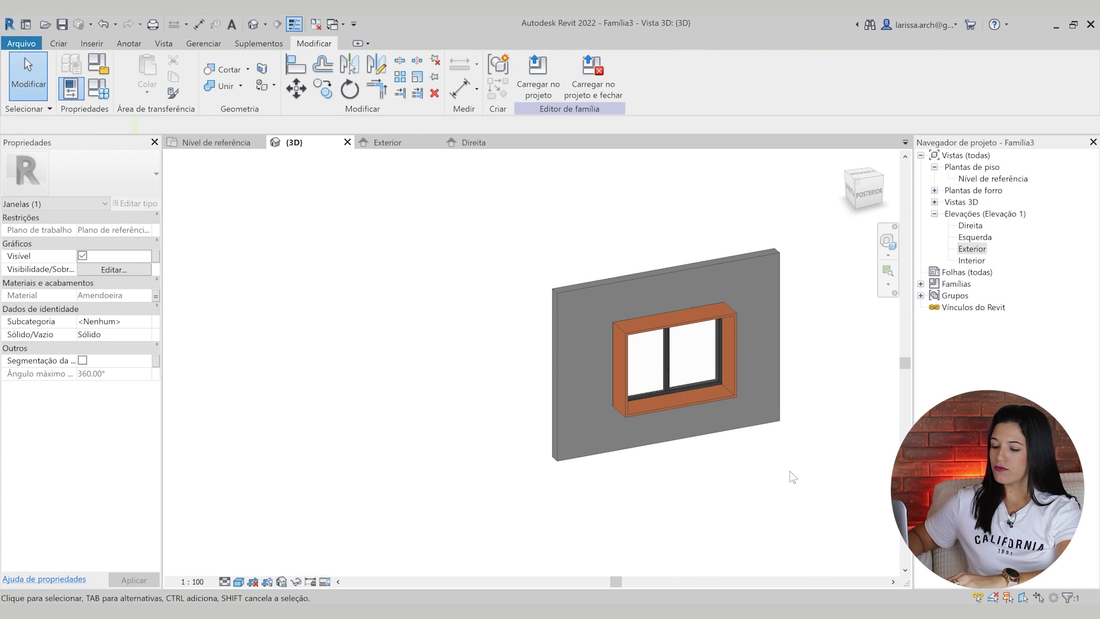
# Inspect the projecting moulding and sliding sashes up close from several angles in the 3D view.
pyautogui.scroll(3, 727, 457)
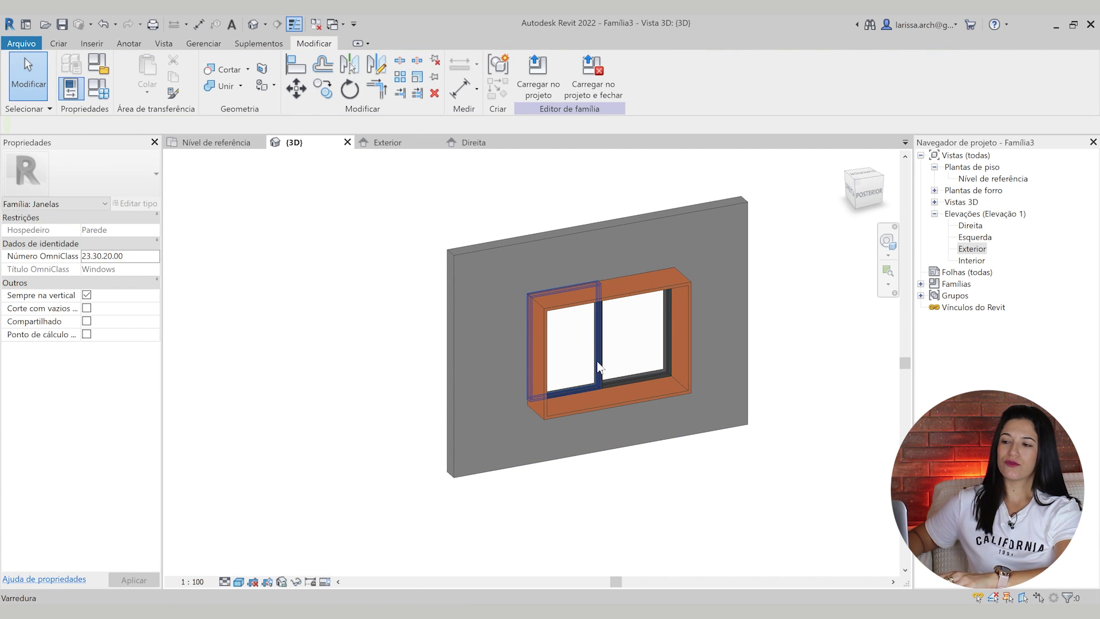
pyautogui.scroll(1, 547, 317)
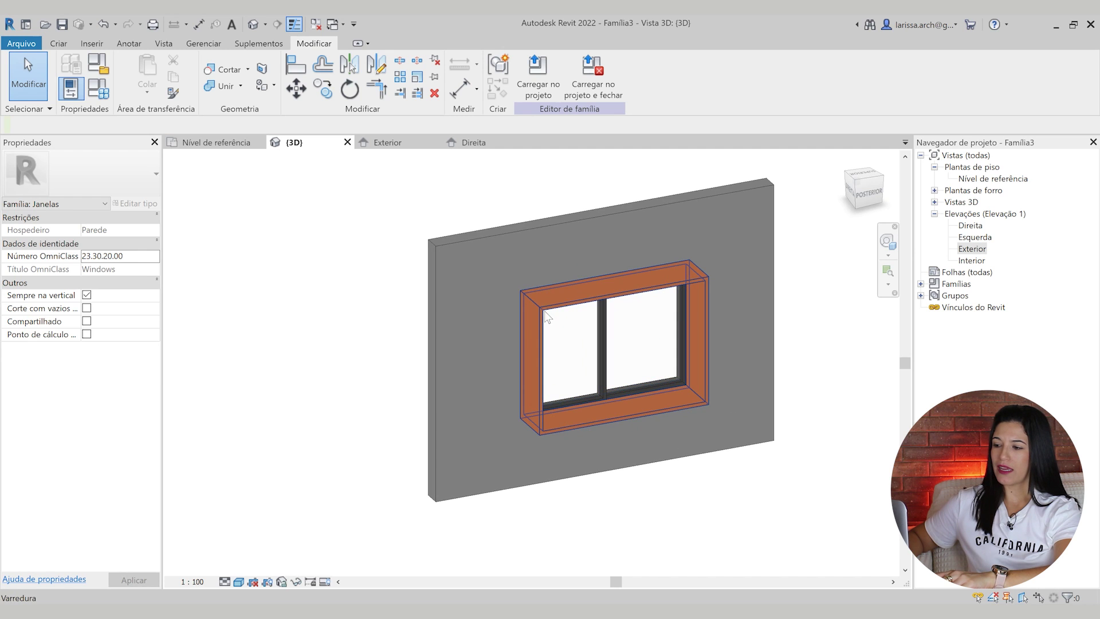
pyautogui.keyDown('shift'); pyautogui.moveTo(630, 336); pyautogui.dragTo(601, 340, button='middle'); pyautogui.keyUp('shift')
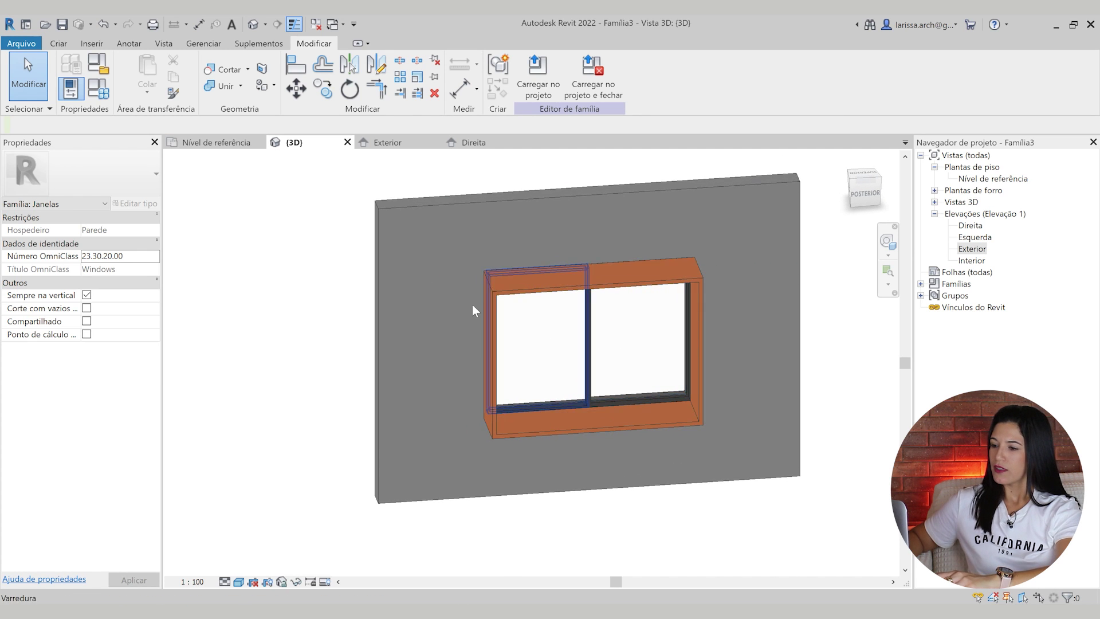
pyautogui.keyDown('shift'); pyautogui.moveTo(353, 268); pyautogui.dragTo(475, 321, button='middle'); pyautogui.keyUp('shift')
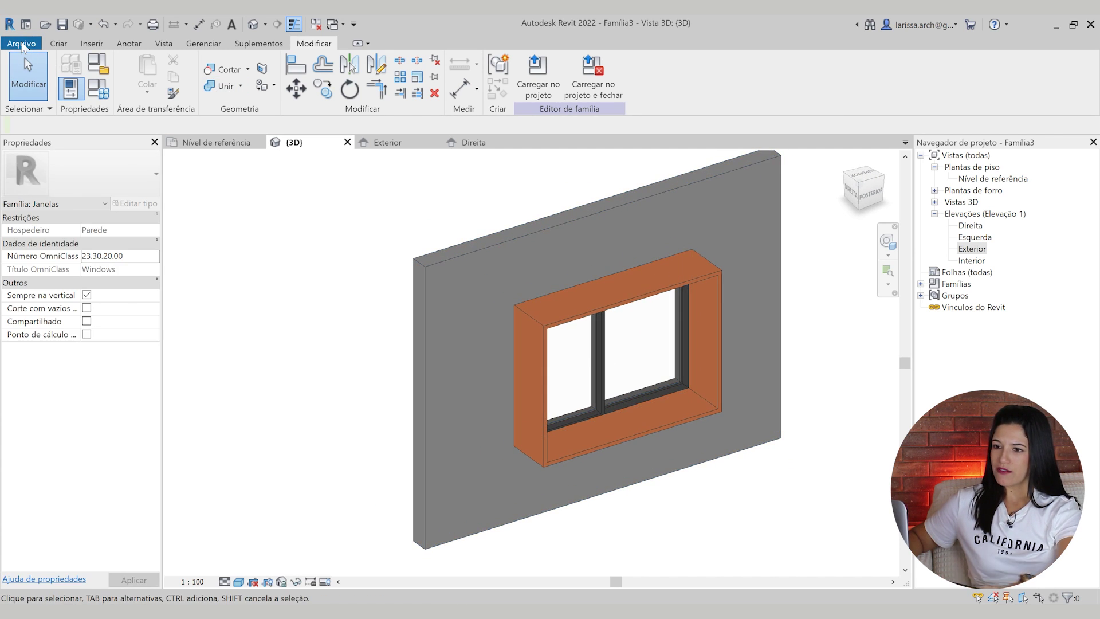
pyautogui.scroll(-2, 368, 203)
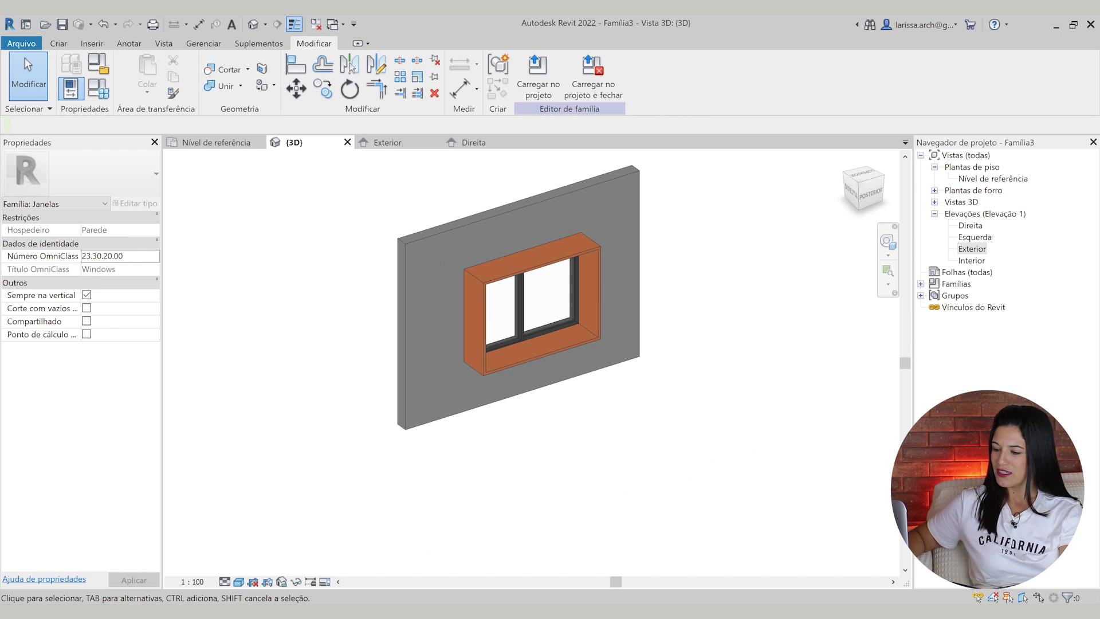
# Switch to the browser, look through the related window references under the Dezeen pin on Pinterest, and open the Dornyk - Ivanska cesta pin.
pyautogui.hotkey('alt', 'Tab')
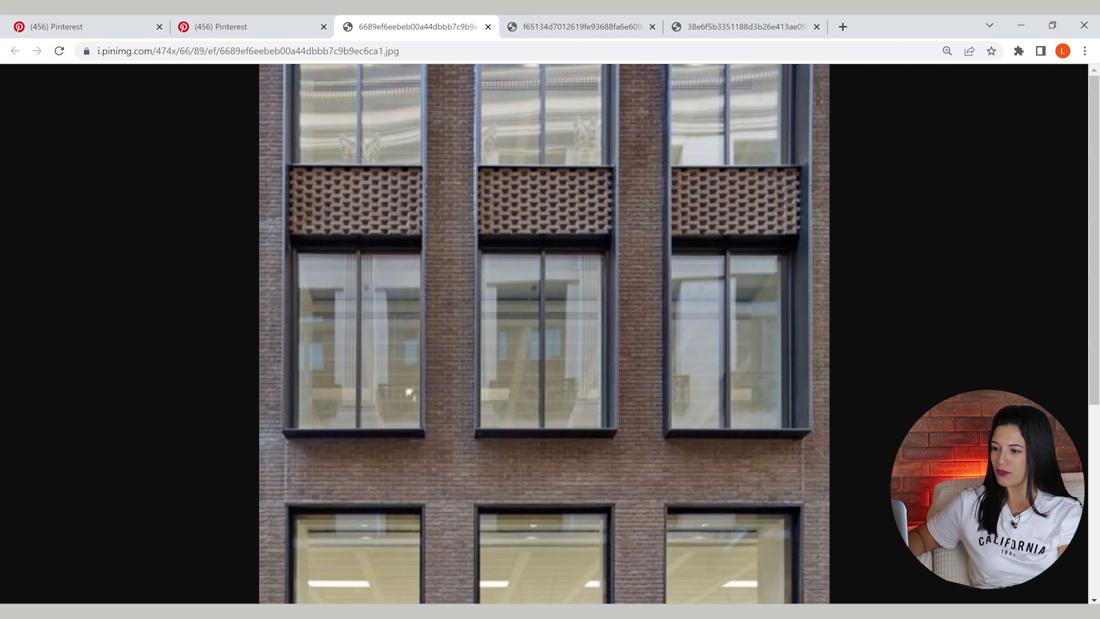
pyautogui.click(275, 21)
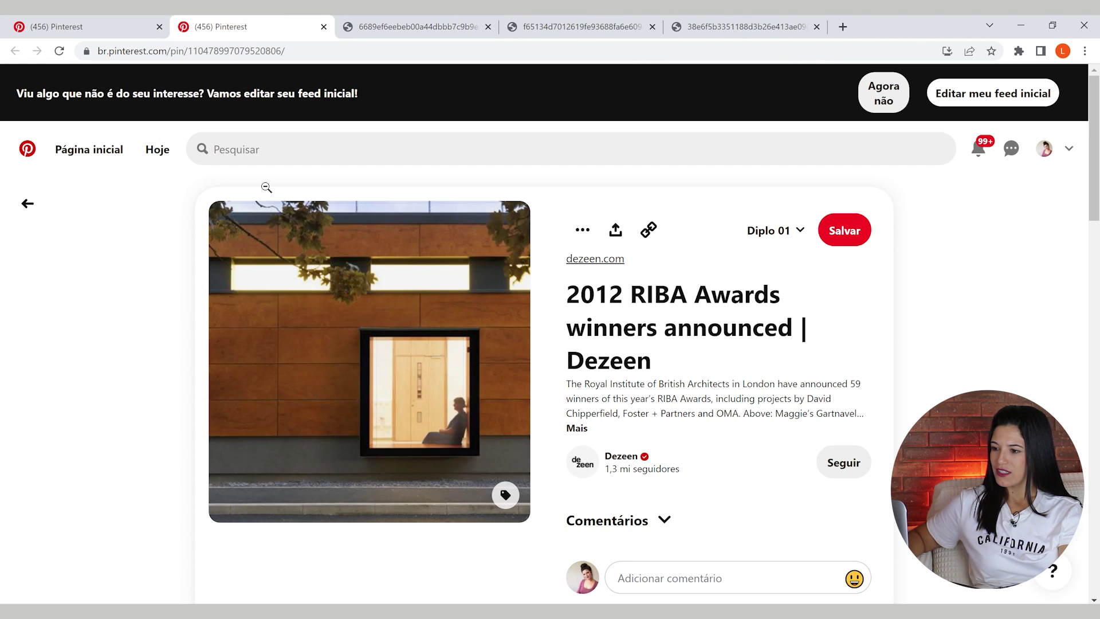
pyautogui.scroll(-5, 436, 250)
pyautogui.scroll(-5, 456, 254)
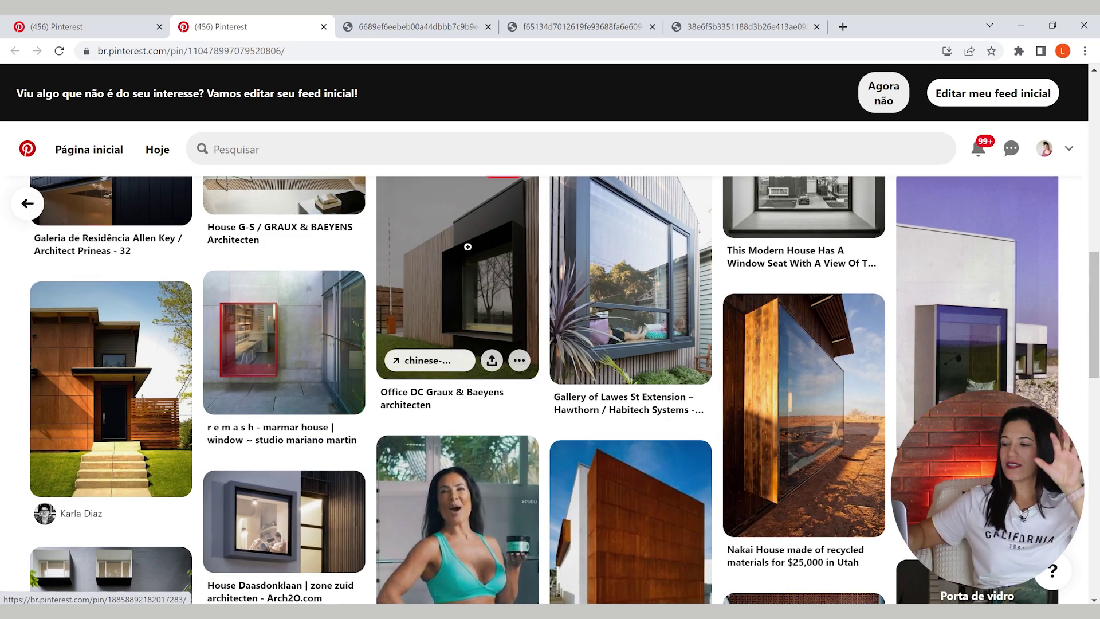
pyautogui.scroll(-10, 556, 273)
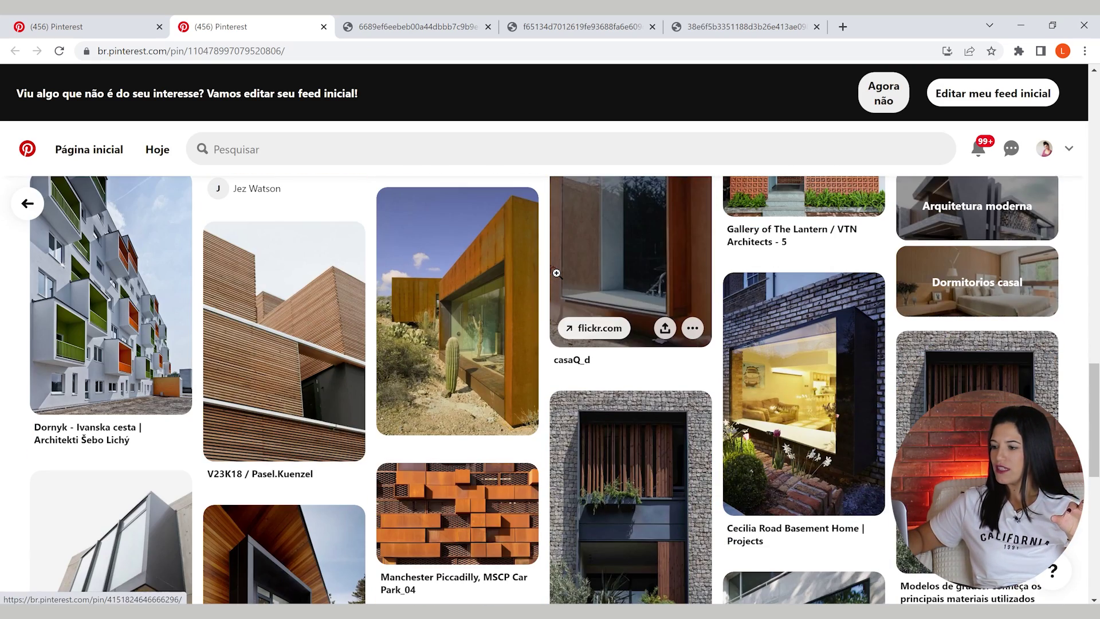
pyautogui.scroll(1, 557, 273)
pyautogui.scroll(-4, 557, 273)
pyautogui.scroll(3, 508, 299)
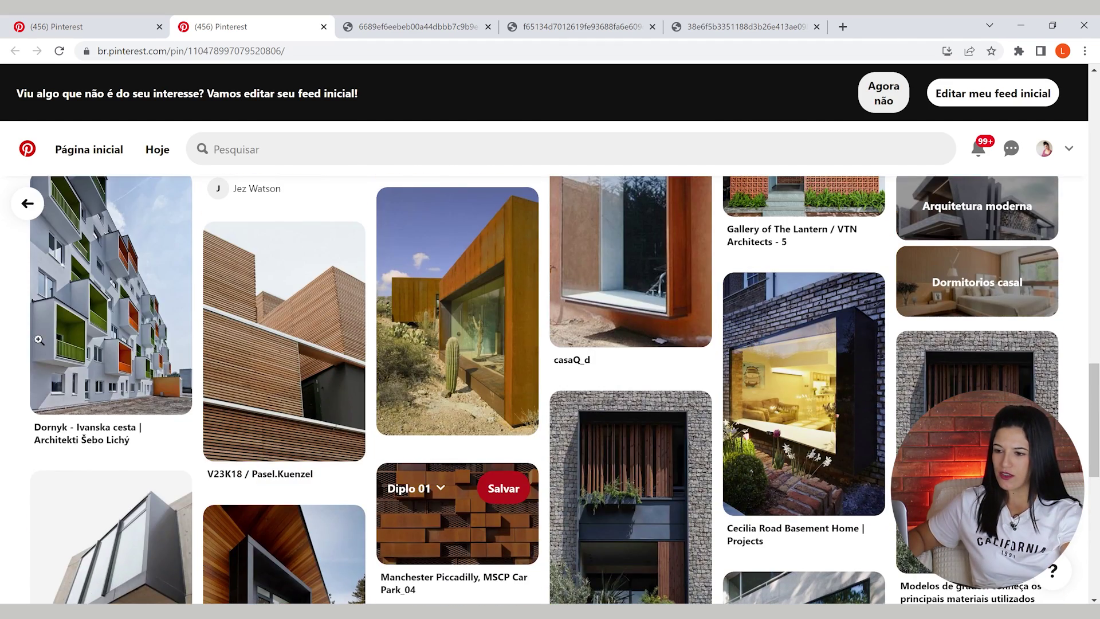
pyautogui.click(116, 290)
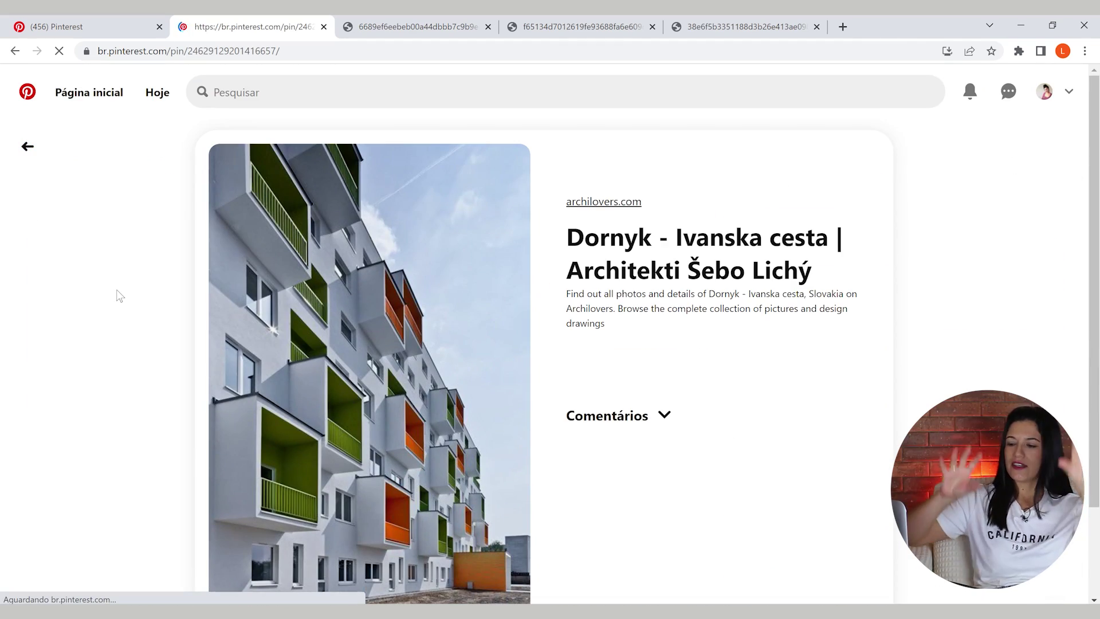